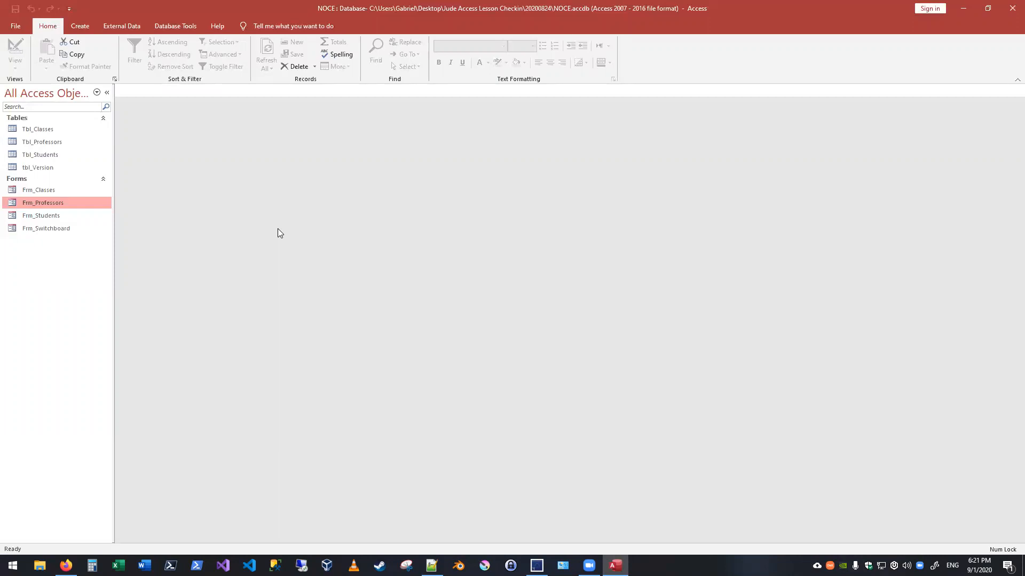
Open Paint, enlarge the blank canvas to 1046 × 678 px, and move the window clear of the Access object list
left_click(13, 565)
type("pai")
key("Return")
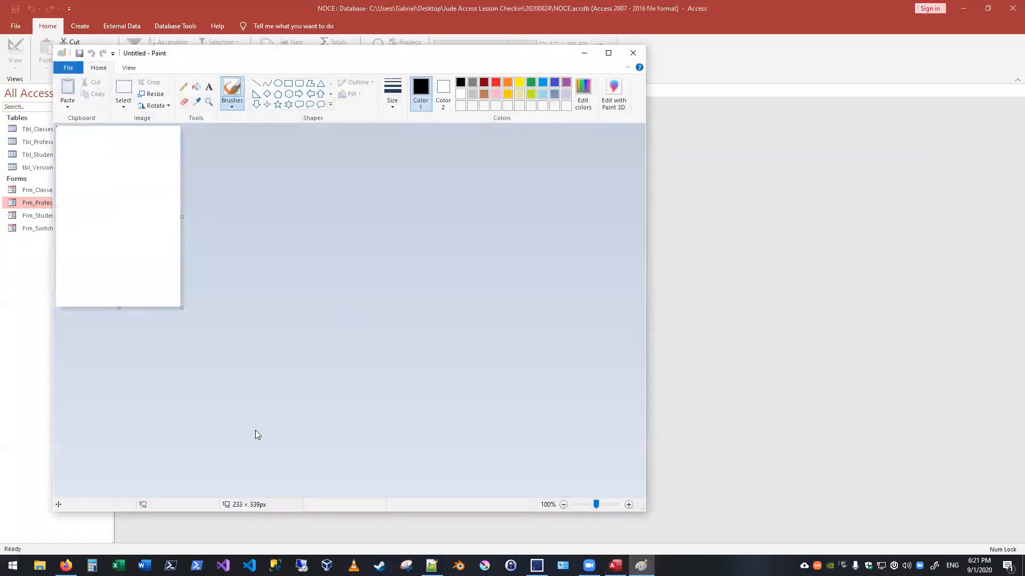
left_click_drag(181, 307, 613, 487)
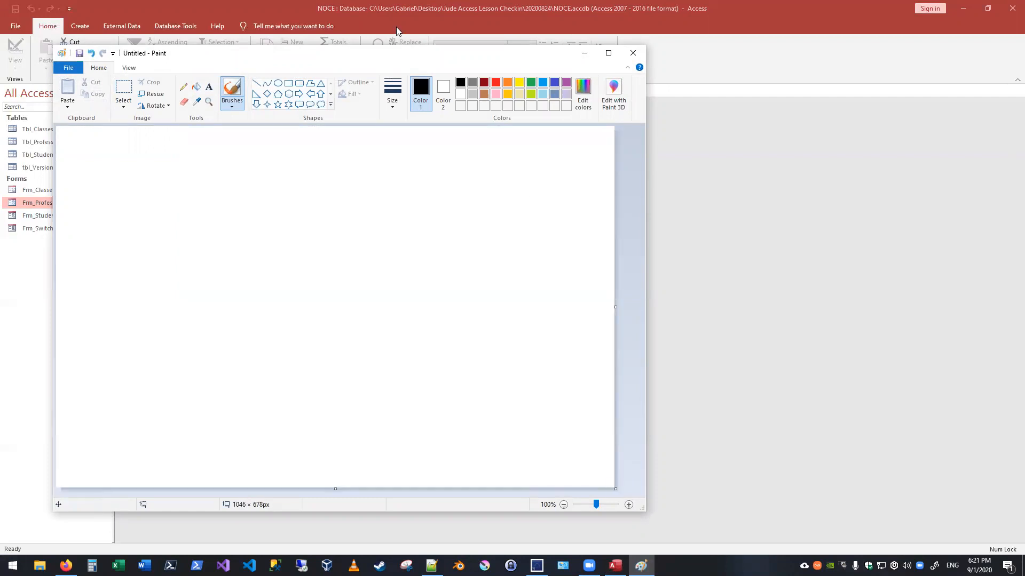
left_click_drag(326, 56, 668, 85)
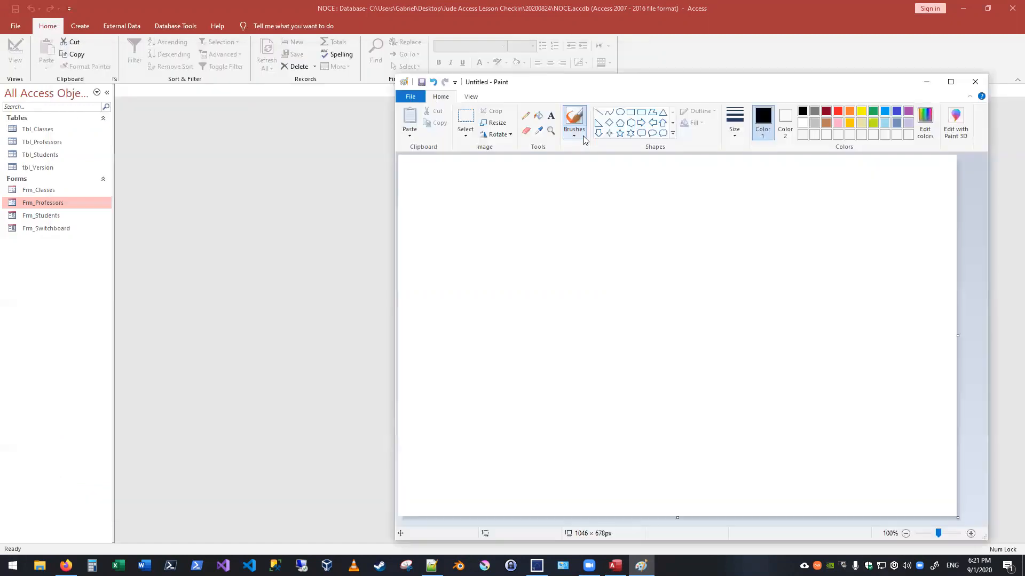
With a black Pencil, handwrite the labels Classes, Professors and Students in a triangular arrangement and circle each one
left_click(527, 119)
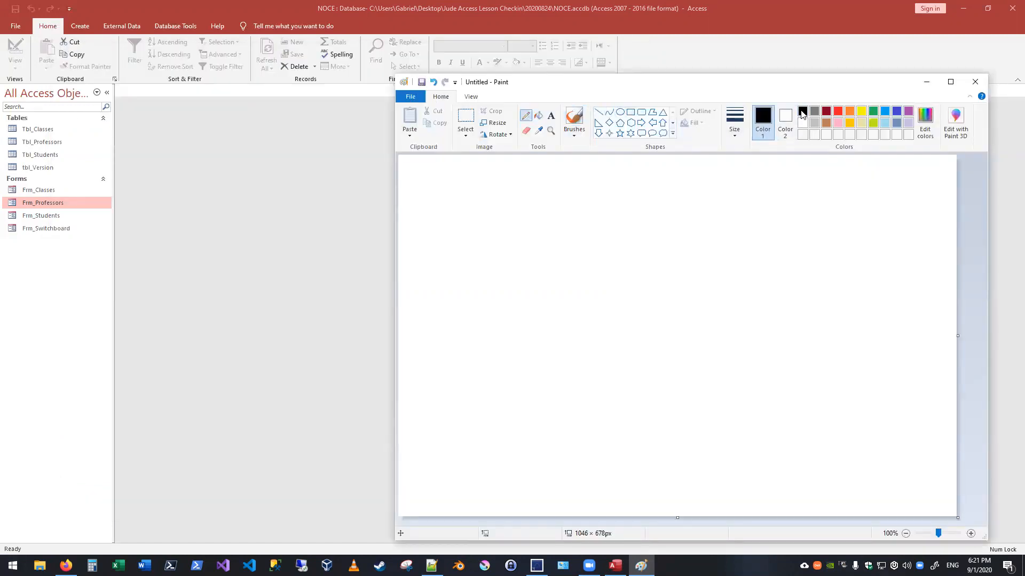
left_click(734, 124)
left_click(732, 171)
mouse_move(464, 208)
left_mouse_down()
mouse_move(462, 216)
mouse_move(532, 210)
mouse_move(468, 226)
left_mouse_up()
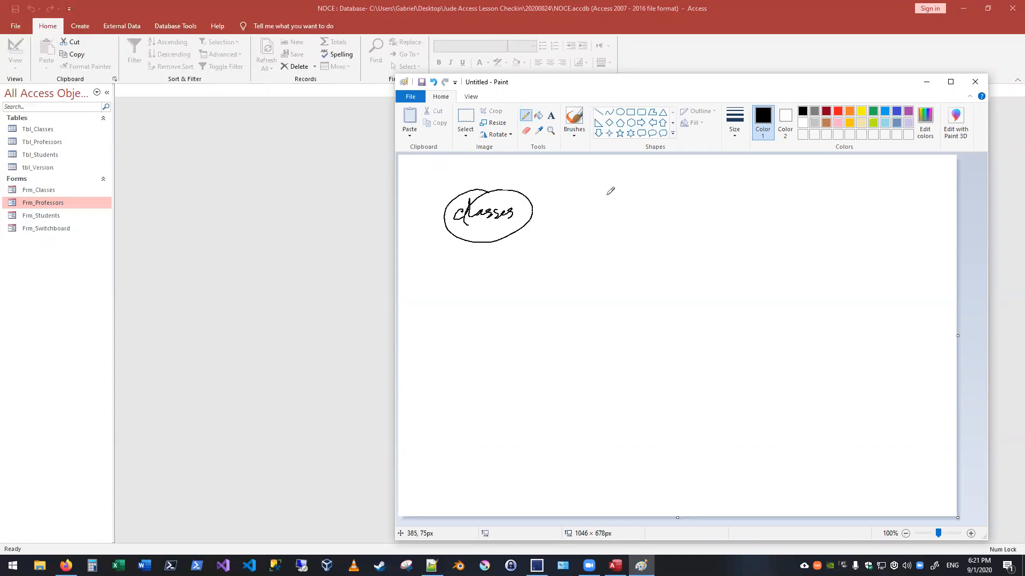
mouse_move(648, 221)
left_mouse_down()
mouse_move(647, 248)
mouse_move(689, 214)
mouse_move(697, 229)
mouse_move(737, 229)
mouse_move(664, 211)
mouse_move(713, 204)
left_mouse_up()
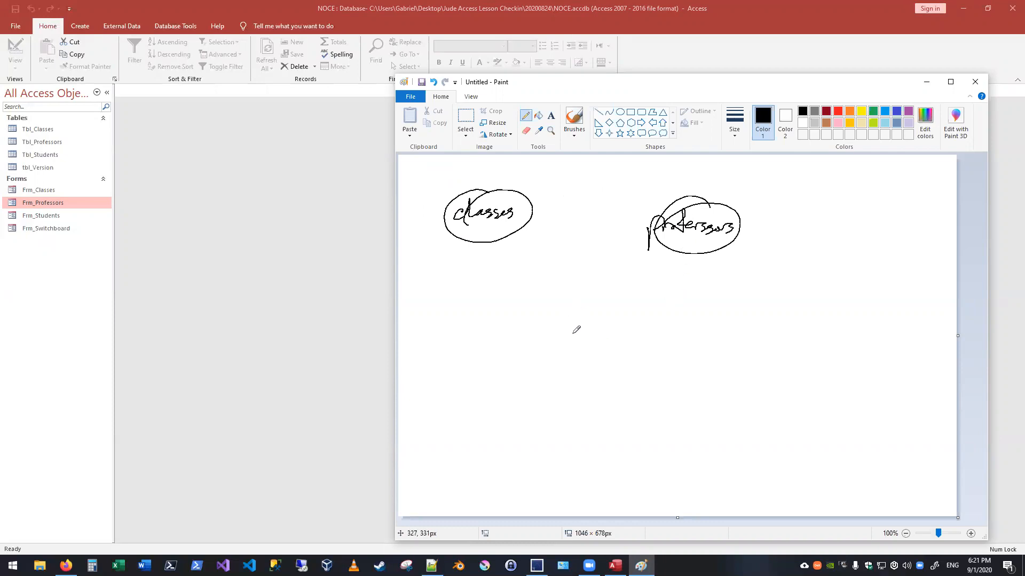
mouse_move(550, 333)
left_mouse_down()
mouse_move(531, 343)
mouse_move(580, 322)
mouse_move(608, 348)
left_mouse_up()
mouse_move(604, 304)
left_mouse_down()
mouse_move(534, 342)
mouse_move(567, 362)
left_mouse_up()
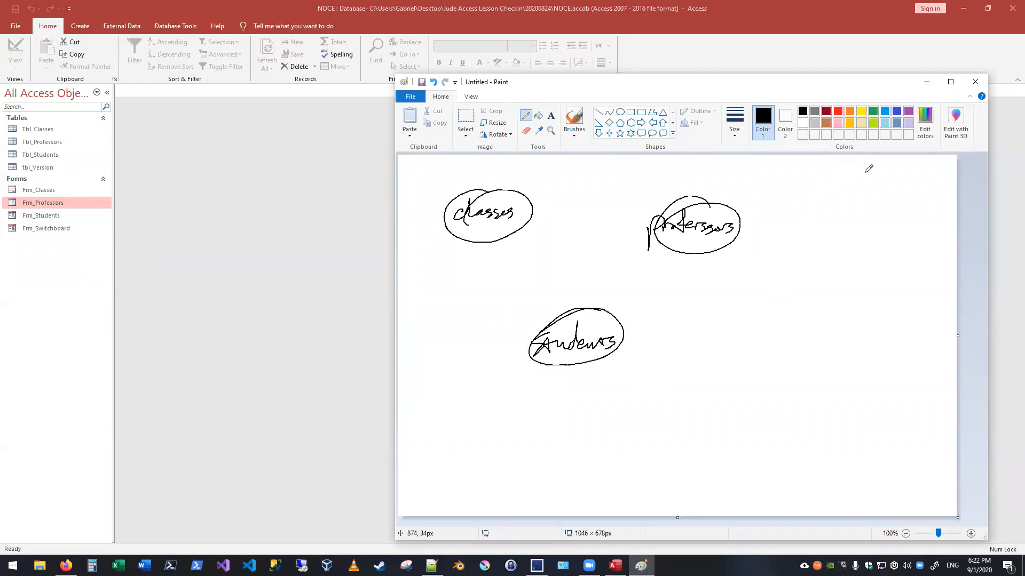
Handwrite an underlined Tables heading beside the diagram, with bullets for Grades, Employees and Relative Info (parents)
left_click_drag(841, 166, 841, 178)
left_click_drag(827, 170, 898, 178)
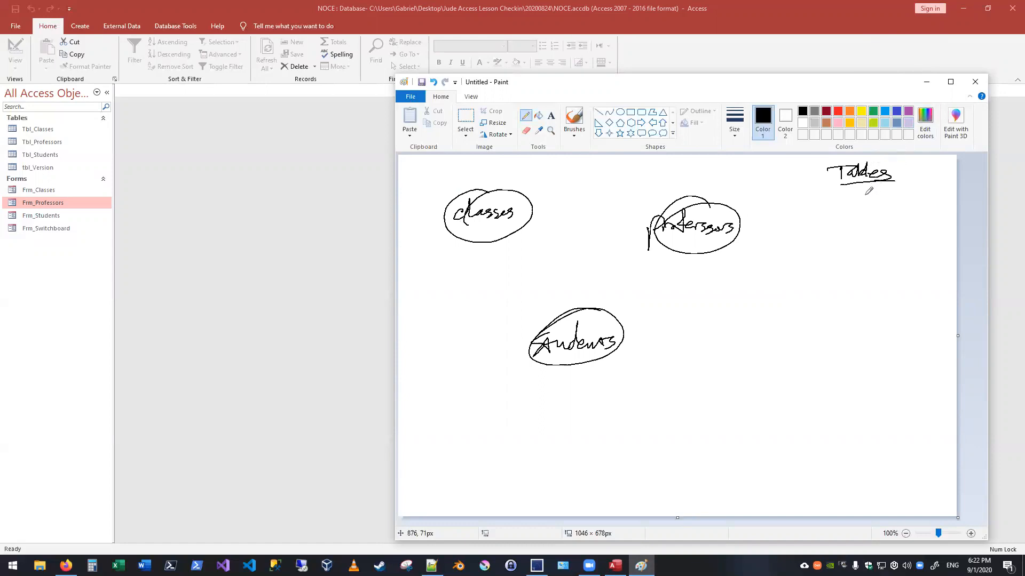
left_click_drag(861, 195, 900, 208)
left_click_drag(844, 206, 845, 229)
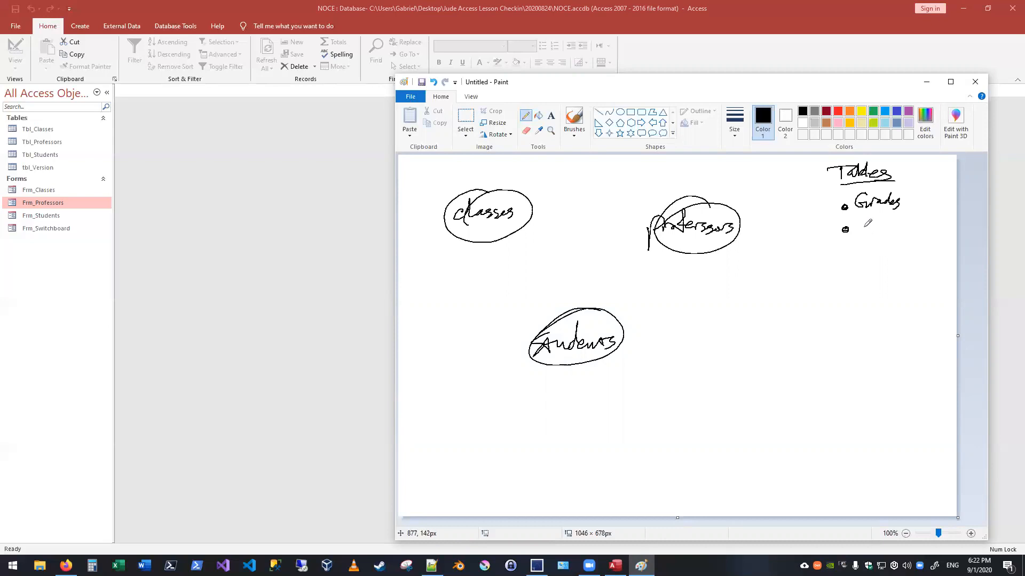
mouse_move(862, 221)
left_mouse_down()
mouse_move(859, 236)
mouse_move(901, 224)
mouse_move(933, 235)
left_mouse_up()
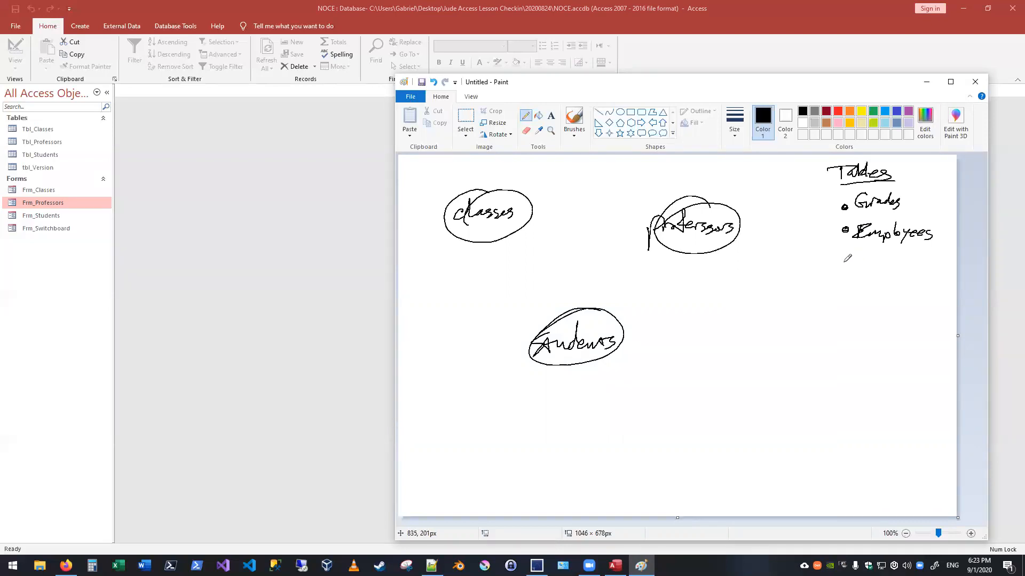
left_click_drag(845, 260, 945, 266)
mouse_move(879, 277)
left_mouse_down()
mouse_move(914, 289)
mouse_move(931, 278)
mouse_move(933, 292)
left_mouse_up()
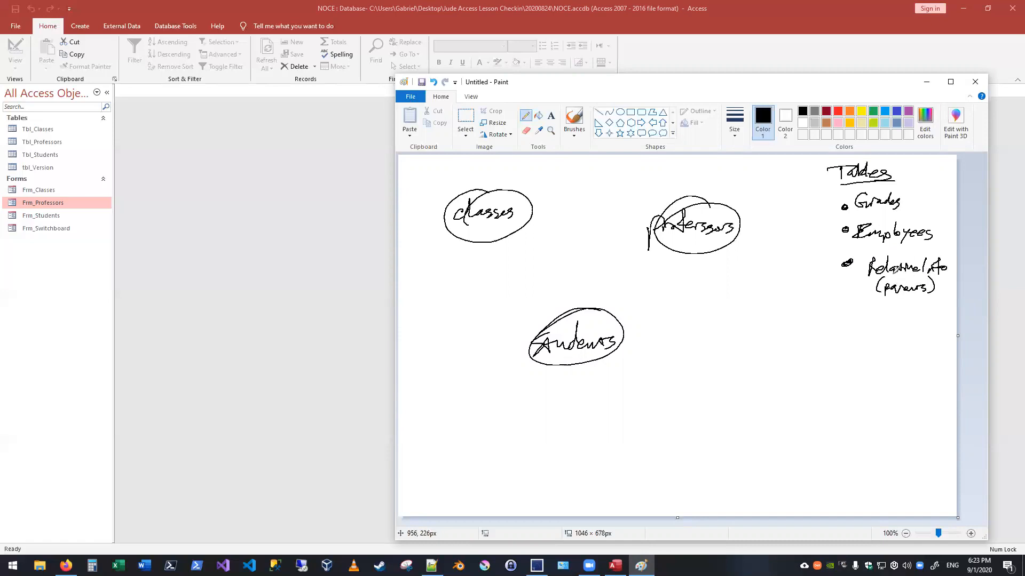
Add a Financial bullet to the Tables list, with the sub-items payments, loans and scholarships
left_click_drag(842, 322, 840, 323)
mouse_move(859, 311)
left_mouse_down()
mouse_move(858, 326)
mouse_move(870, 309)
left_mouse_up()
left_click_drag(857, 318, 926, 330)
mouse_move(849, 346)
left_mouse_down()
mouse_move(940, 338)
mouse_move(866, 366)
mouse_move(884, 370)
left_mouse_up()
left_click_drag(888, 363, 927, 369)
left_click_drag(934, 364, 926, 373)
left_click_drag(856, 384, 869, 384)
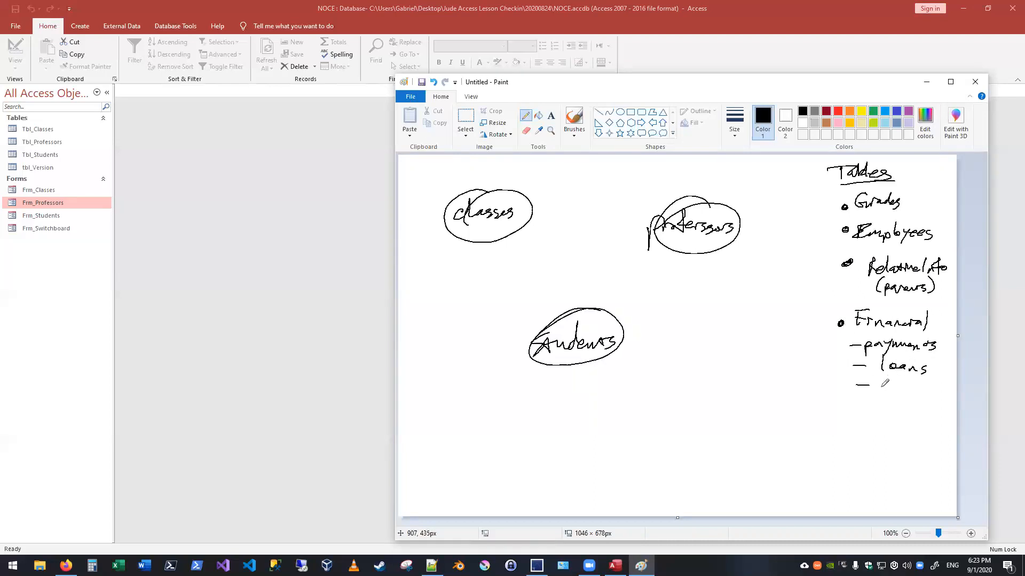
mouse_move(881, 386)
left_mouse_down()
mouse_move(875, 395)
mouse_move(887, 394)
left_mouse_up()
mouse_move(895, 380)
left_mouse_down()
mouse_move(902, 395)
mouse_move(913, 381)
mouse_move(947, 399)
left_mouse_up()
Draw a dotted line from the Classes circle down to the Students circle
left_click(497, 246)
left_click(499, 254)
left_click(503, 261)
left_click(511, 269)
left_click(516, 281)
left_click(520, 289)
left_click(526, 297)
left_click(529, 303)
left_click(532, 320)
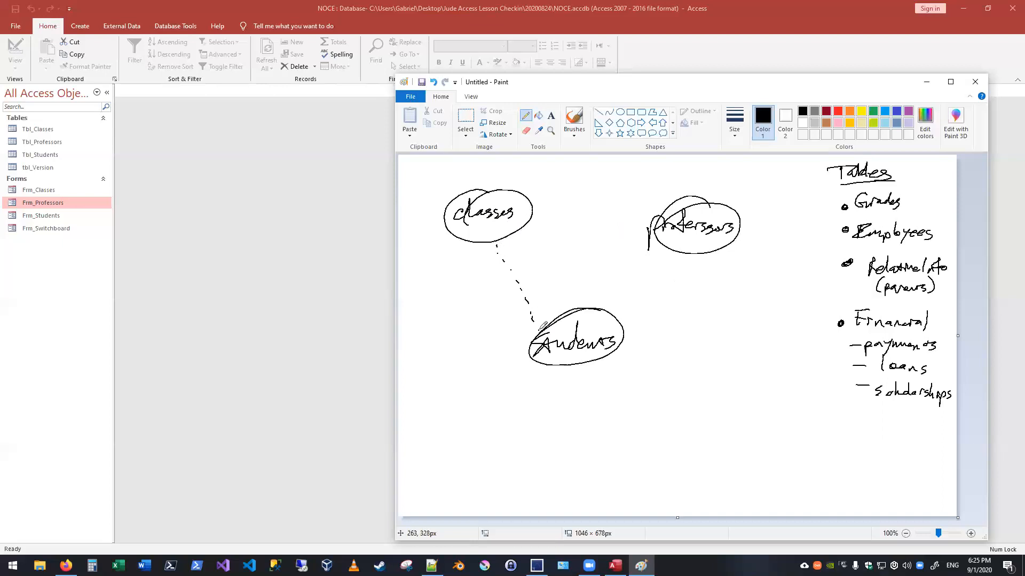
Draw a dotted line from Classes to Professors and write an underlined Bridge label beside the Classes–Students line
left_click(532, 224)
left_click(541, 224)
left_click(548, 224)
left_click(555, 223)
left_click(568, 225)
left_click(579, 225)
left_click(591, 226)
left_click(603, 226)
left_click(613, 227)
left_click(625, 228)
left_click(638, 230)
left_click(648, 231)
mouse_move(530, 275)
left_mouse_down()
mouse_move(581, 272)
mouse_move(553, 281)
mouse_move(576, 283)
left_mouse_up()
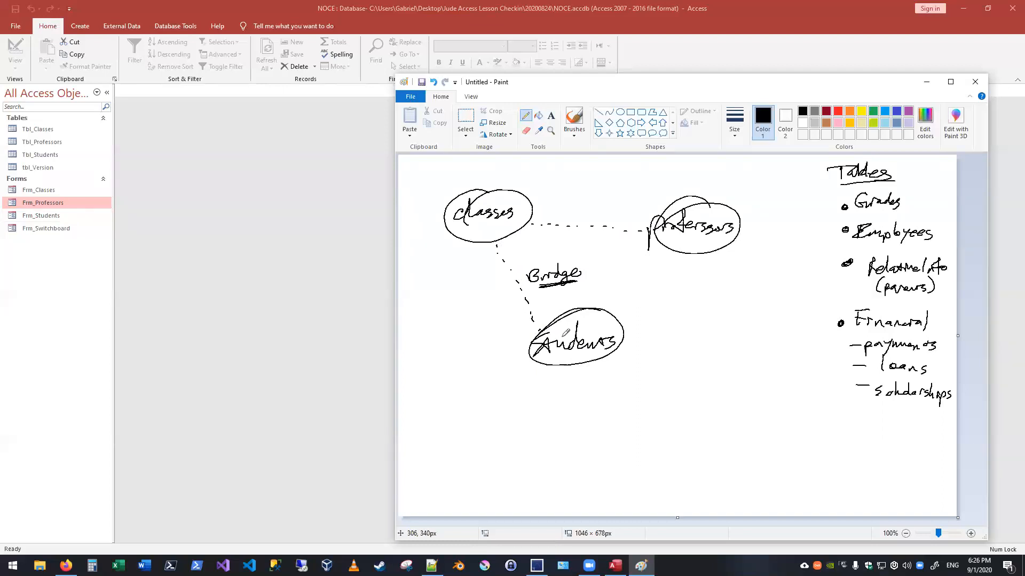
Sketch a form outline below Students titled Form, with math and summer fields and check marks beside math
mouse_move(605, 388)
left_mouse_down()
mouse_move(610, 502)
mouse_move(730, 375)
left_mouse_up()
left_click_drag(624, 388, 625, 398)
mouse_move(620, 390)
left_mouse_down()
mouse_move(664, 393)
mouse_move(623, 425)
mouse_move(685, 410)
mouse_move(640, 419)
mouse_move(687, 427)
left_mouse_up()
mouse_move(705, 411)
left_mouse_down()
mouse_move(706, 422)
mouse_move(742, 400)
mouse_move(763, 403)
left_mouse_up()
mouse_move(624, 441)
left_mouse_down()
mouse_move(626, 456)
mouse_move(674, 437)
mouse_move(638, 451)
mouse_move(693, 445)
left_mouse_up()
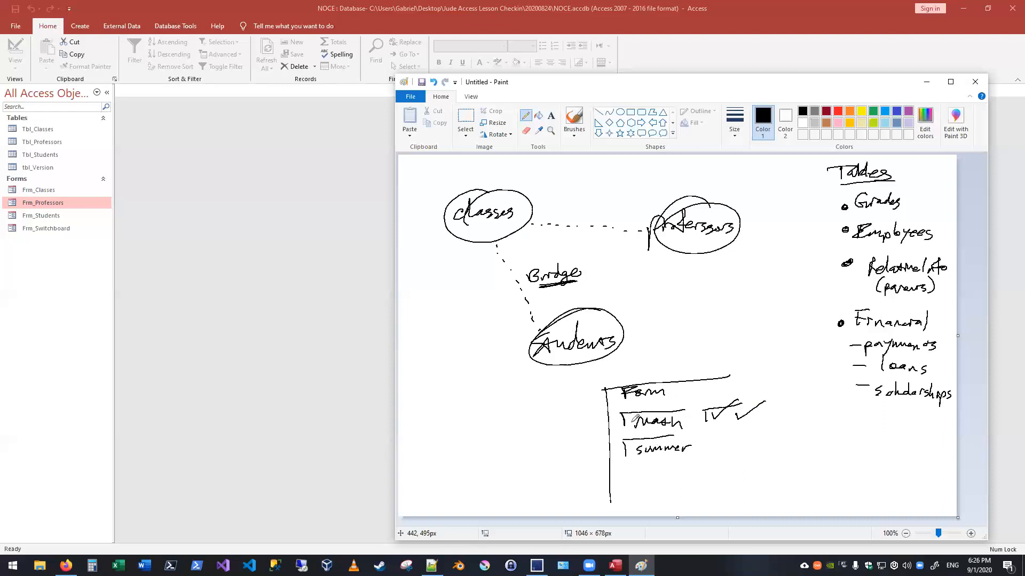
Label the form sketch's sections class and student, and fill the student section with three numbered names on lines
mouse_move(562, 422)
left_mouse_down()
mouse_move(564, 435)
mouse_move(593, 431)
left_mouse_up()
mouse_move(549, 479)
left_mouse_down()
mouse_move(545, 494)
mouse_move(712, 473)
left_mouse_up()
mouse_move(645, 494)
left_mouse_down()
mouse_move(708, 485)
mouse_move(706, 494)
left_mouse_up()
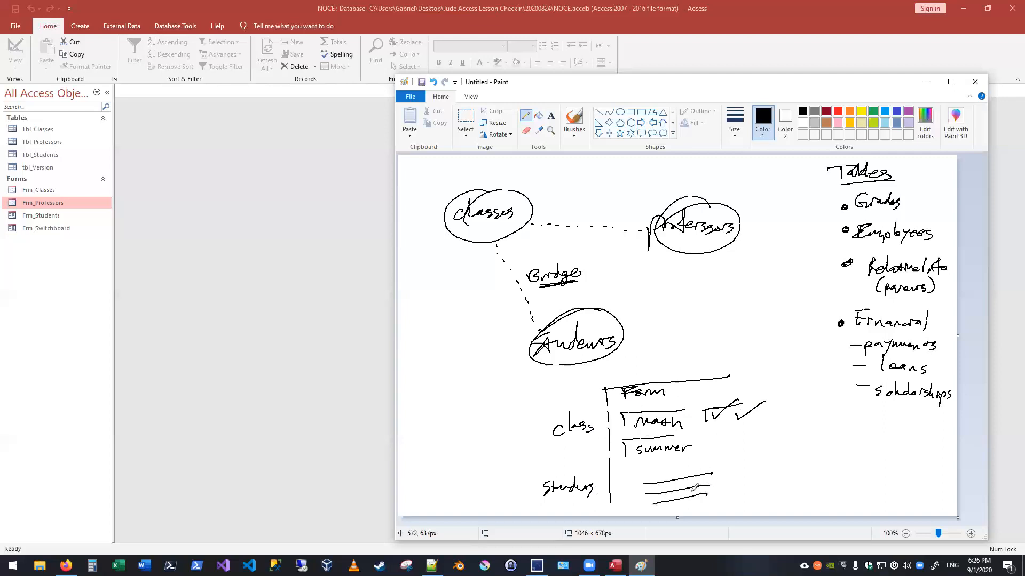
left_click_drag(632, 476, 634, 484)
mouse_move(631, 486)
left_mouse_down()
mouse_move(635, 505)
mouse_move(656, 470)
mouse_move(678, 475)
mouse_move(661, 493)
mouse_move(700, 483)
mouse_move(676, 491)
mouse_move(696, 493)
left_mouse_up()
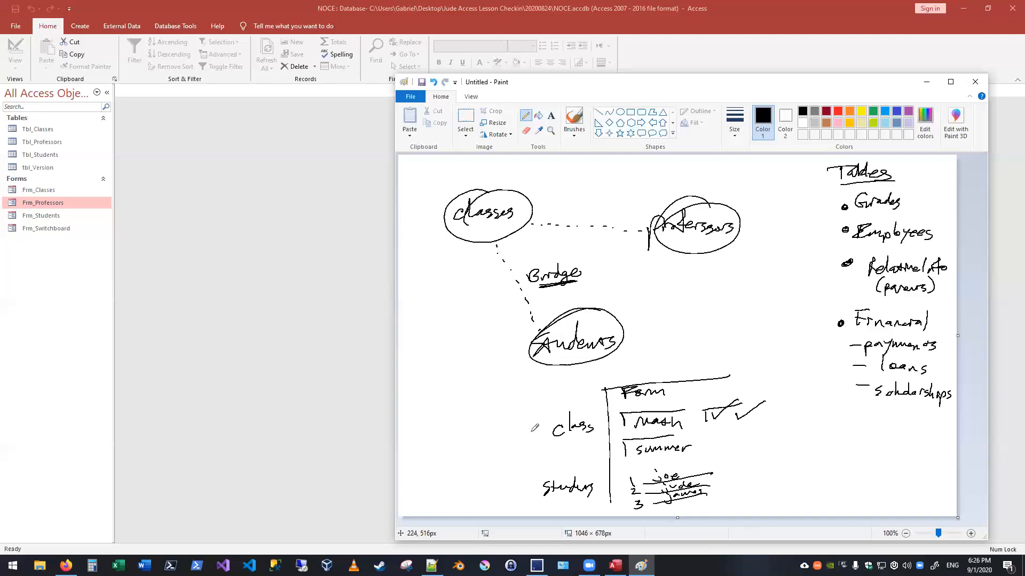
Prefix the class and student labels beside the form sketch with tbl_
left_click_drag(513, 434, 525, 434)
mouse_move(519, 429)
left_mouse_down()
mouse_move(519, 439)
mouse_move(547, 436)
left_mouse_up()
left_click_drag(508, 488, 518, 488)
mouse_move(513, 483)
left_mouse_down()
mouse_move(514, 494)
mouse_move(541, 492)
left_mouse_up()
Reposition and widen the Paint window, and label the Classes–Professors line Bridge with a double arrow and a 1 at each end
left_click_drag(685, 82, 707, 45)
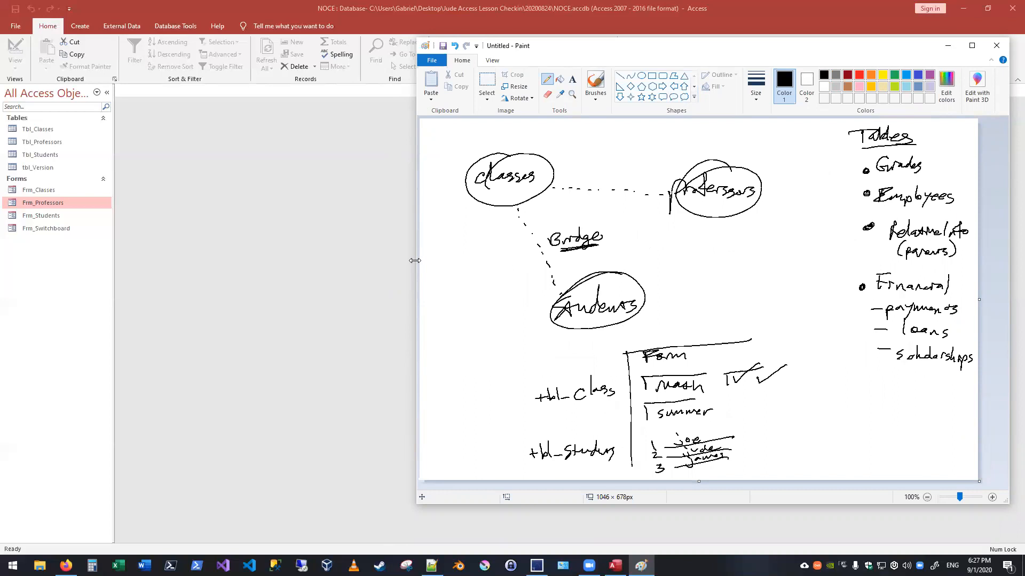
left_click_drag(415, 260, 368, 286)
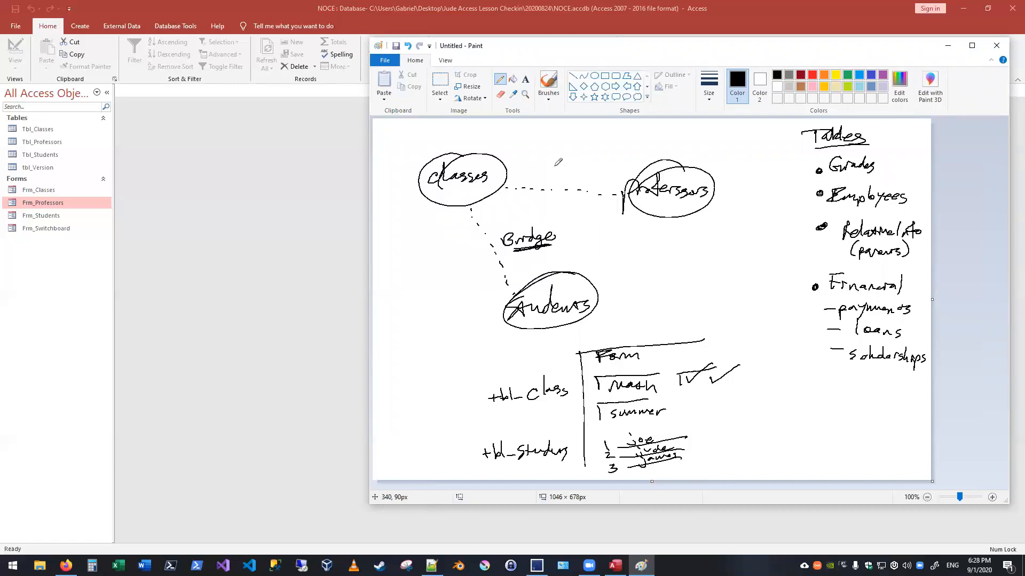
mouse_move(552, 176)
left_mouse_down()
mouse_move(590, 176)
mouse_move(593, 189)
left_mouse_up()
left_click_drag(604, 156, 598, 169)
mouse_move(539, 153)
left_mouse_down()
mouse_move(538, 165)
mouse_move(587, 167)
mouse_move(558, 168)
left_mouse_up()
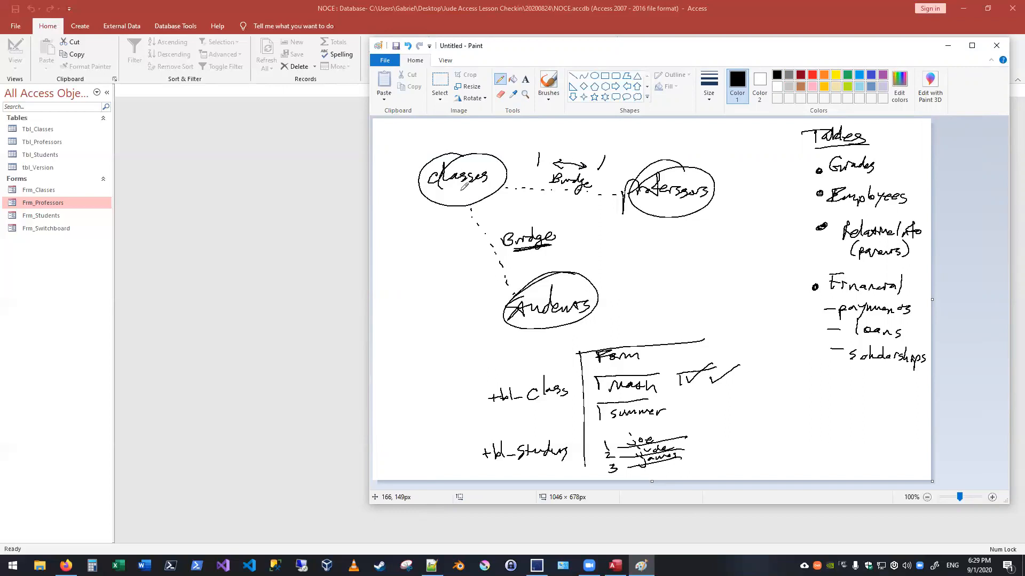
Erase both 1s above the Classes–Professors bridge and redraw them as ∞ on the Classes side and 1 on the Professors side
left_click(505, 96)
left_click_drag(537, 156, 606, 159)
left_click(500, 80)
mouse_move(530, 142)
left_mouse_down()
mouse_move(538, 146)
mouse_move(529, 144)
left_mouse_up()
Add a Rooms bullet to the Tables list and mark the Classes–Students bridge with ∞ ↔ ∞
mouse_move(817, 382)
left_mouse_down()
mouse_move(883, 383)
mouse_move(875, 390)
left_mouse_up()
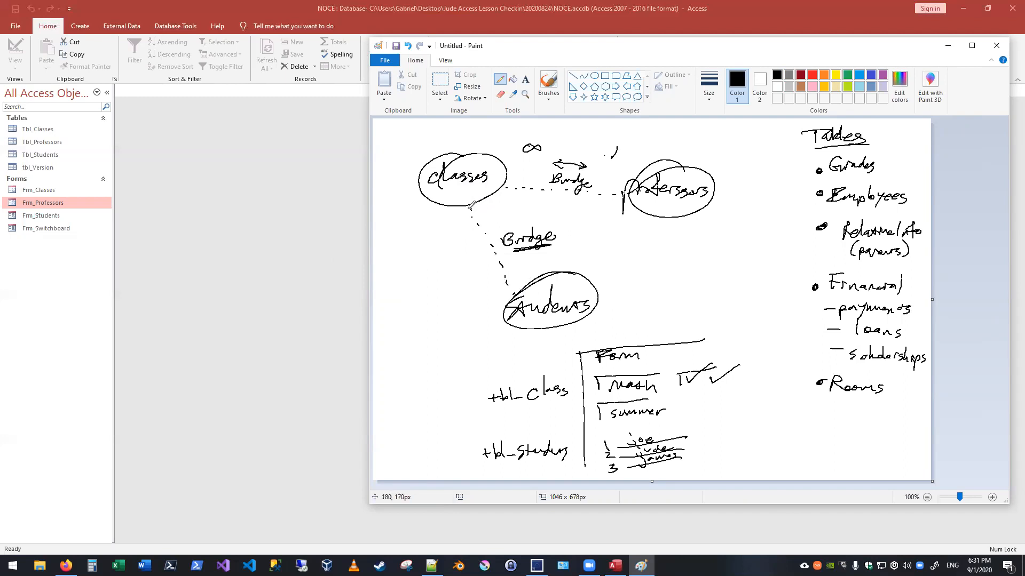
mouse_move(502, 220)
left_mouse_down()
mouse_move(564, 219)
mouse_move(552, 224)
left_mouse_up()
Widen the window and the canvas to 1494 px, and draw a tree with class branching to stud and prof
left_click_drag(361, 139, 179, 139)
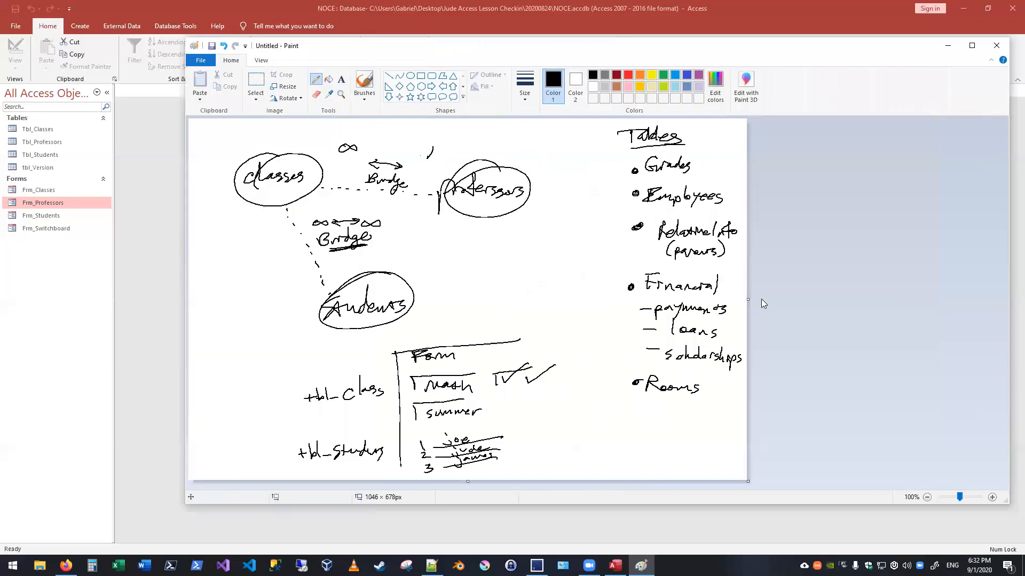
mouse_move(746, 298)
left_mouse_down()
mouse_move(960, 309)
mouse_move(986, 320)
left_mouse_up()
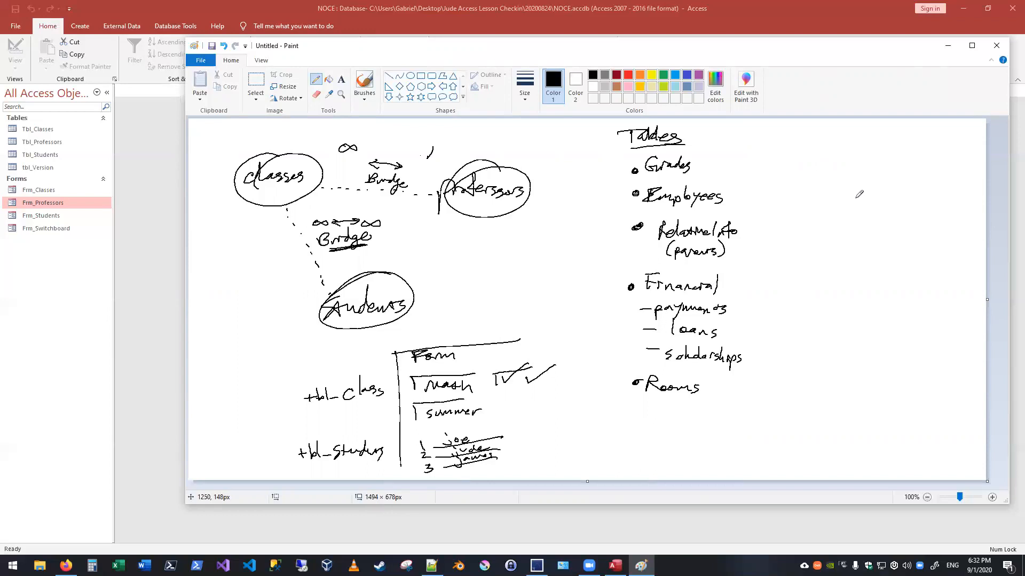
mouse_move(871, 179)
left_mouse_down()
mouse_move(844, 195)
mouse_move(853, 174)
mouse_move(890, 184)
mouse_move(831, 232)
left_mouse_up()
left_click_drag(883, 201, 899, 233)
mouse_move(822, 235)
left_mouse_down()
mouse_move(833, 226)
mouse_move(800, 248)
mouse_move(847, 235)
mouse_move(925, 249)
mouse_move(901, 229)
mouse_move(914, 246)
left_mouse_up()
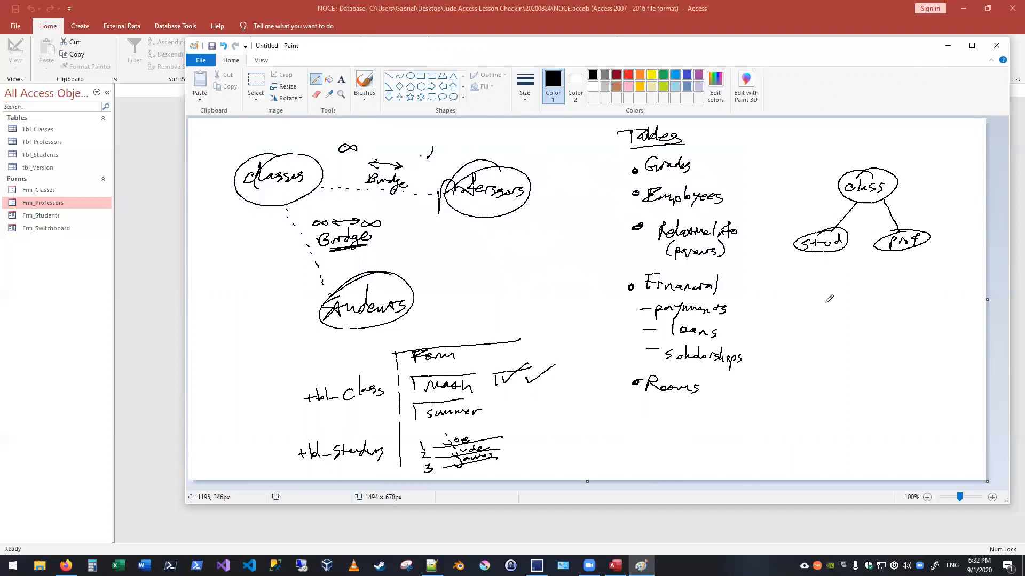
Draw two vertical chains of circled labels below the class tree: prof–class–stud and stud–class–prof
mouse_move(837, 309)
left_mouse_down()
mouse_move(878, 315)
mouse_move(838, 315)
mouse_move(830, 323)
mouse_move(865, 316)
mouse_move(808, 368)
mouse_move(865, 354)
mouse_move(841, 349)
mouse_move(832, 368)
mouse_move(857, 363)
left_mouse_up()
mouse_move(840, 398)
left_mouse_down()
mouse_move(830, 424)
mouse_move(828, 396)
mouse_move(815, 412)
mouse_move(835, 412)
left_mouse_up()
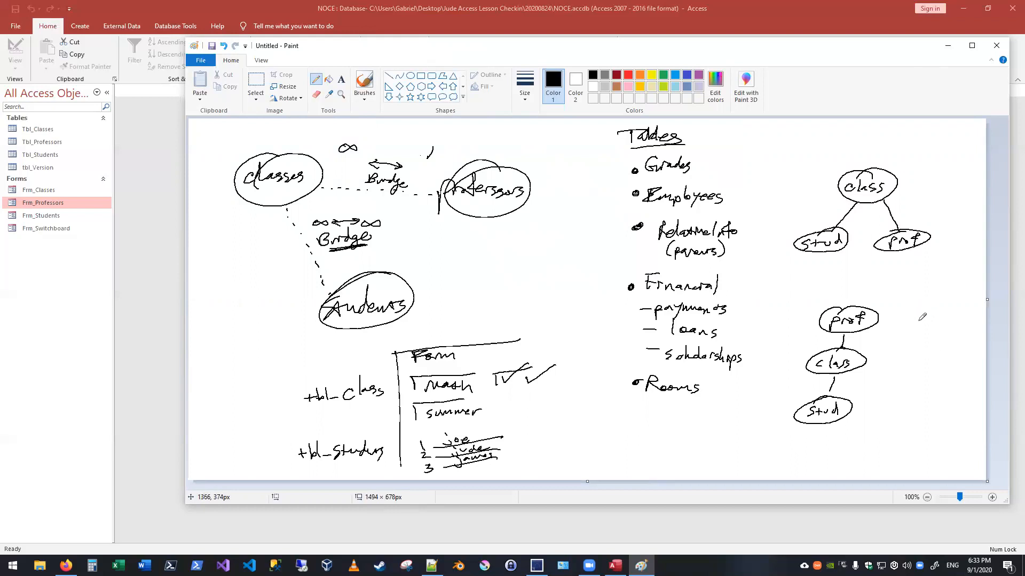
mouse_move(922, 341)
left_mouse_down()
mouse_move(914, 347)
mouse_move(930, 348)
left_mouse_up()
mouse_move(934, 342)
left_mouse_down()
mouse_move(959, 342)
mouse_move(931, 373)
mouse_move(953, 372)
mouse_move(933, 382)
mouse_move(952, 411)
mouse_move(926, 397)
mouse_move(944, 406)
mouse_move(961, 396)
mouse_move(951, 395)
left_mouse_up()
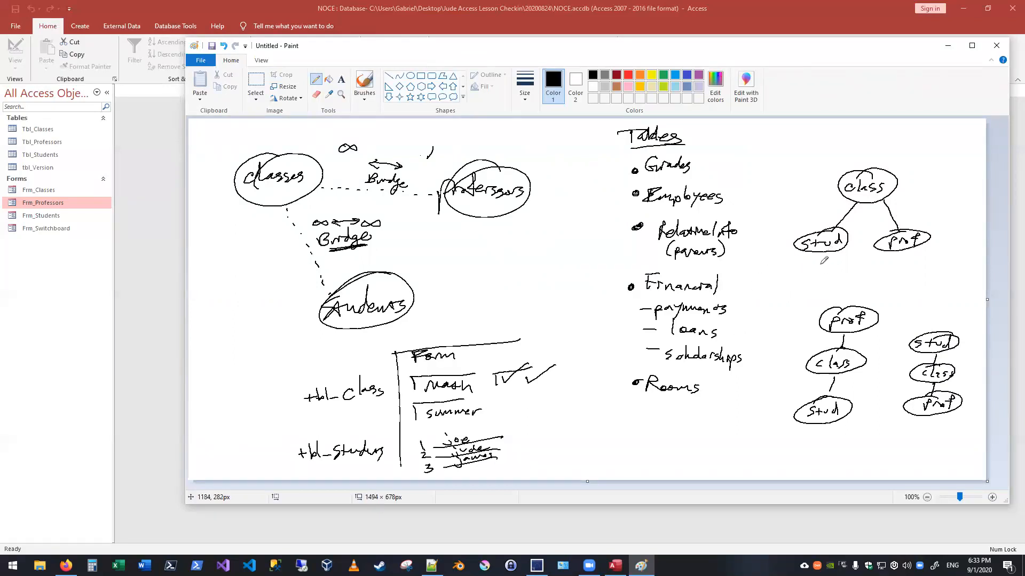
Add a circled grades node under stud in both the class tree and the prof–class–stud chain
mouse_move(816, 255)
left_mouse_down()
mouse_move(798, 273)
mouse_move(821, 273)
left_mouse_up()
mouse_move(825, 269)
left_mouse_down()
mouse_move(822, 279)
mouse_move(813, 272)
left_mouse_up()
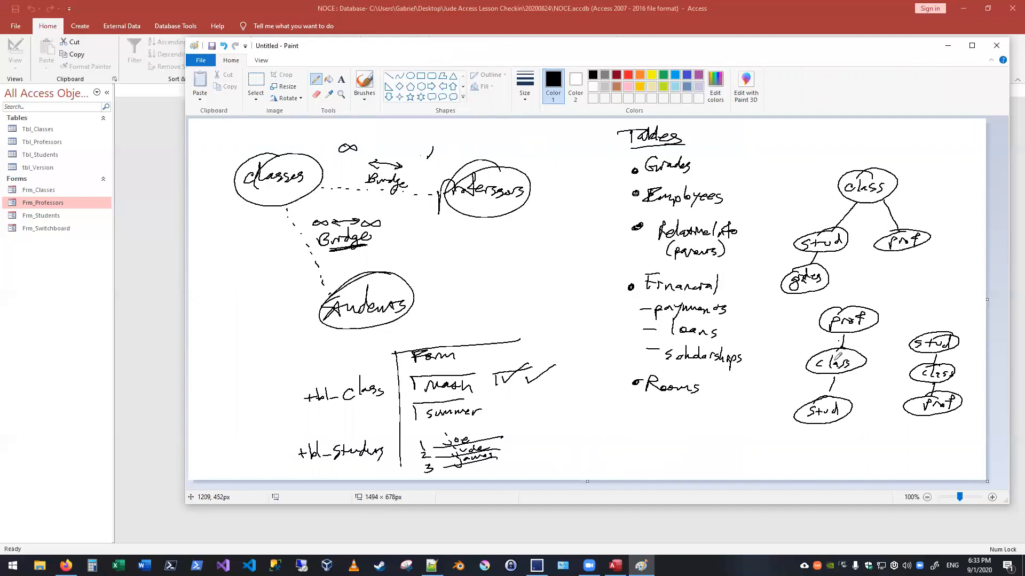
mouse_move(823, 423)
left_mouse_down()
mouse_move(782, 454)
mouse_move(814, 433)
mouse_move(800, 451)
mouse_move(824, 445)
left_mouse_up()
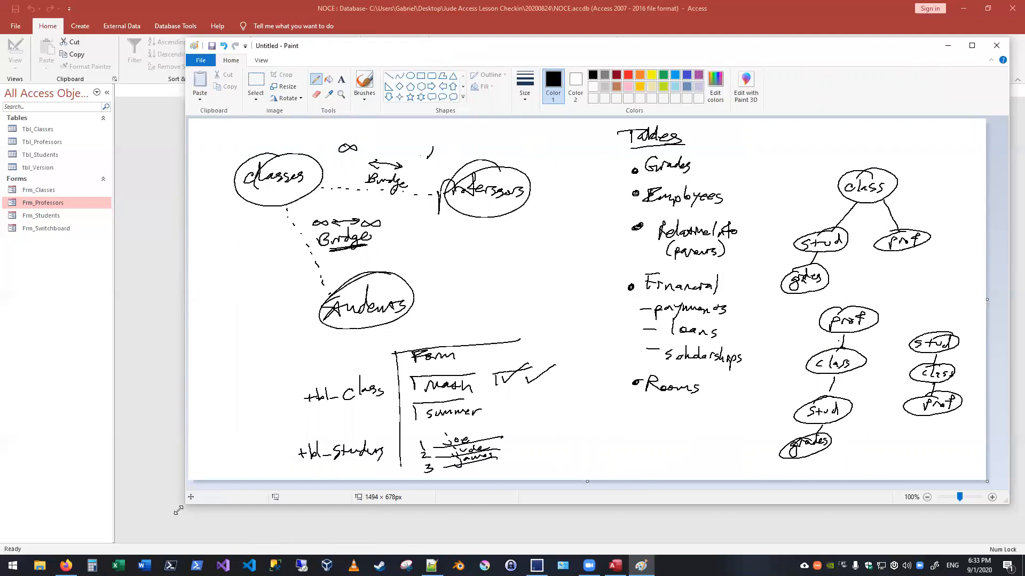
Widen the canvas to 1573 px and replace the prof node ending the stud–class–prof chain with two branches, prof and grad
left_click_drag(178, 511, 112, 555)
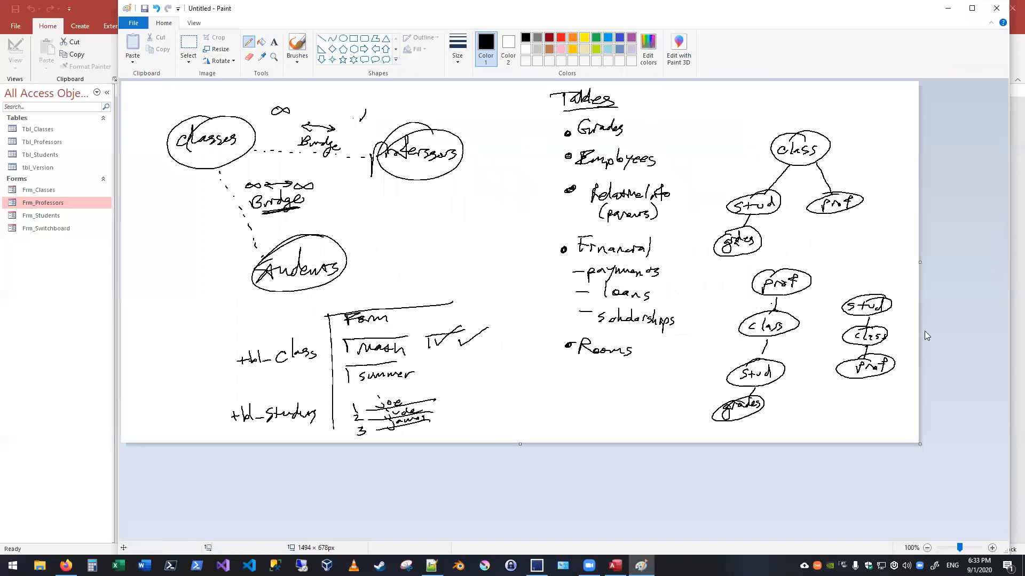
left_click_drag(921, 261, 962, 262)
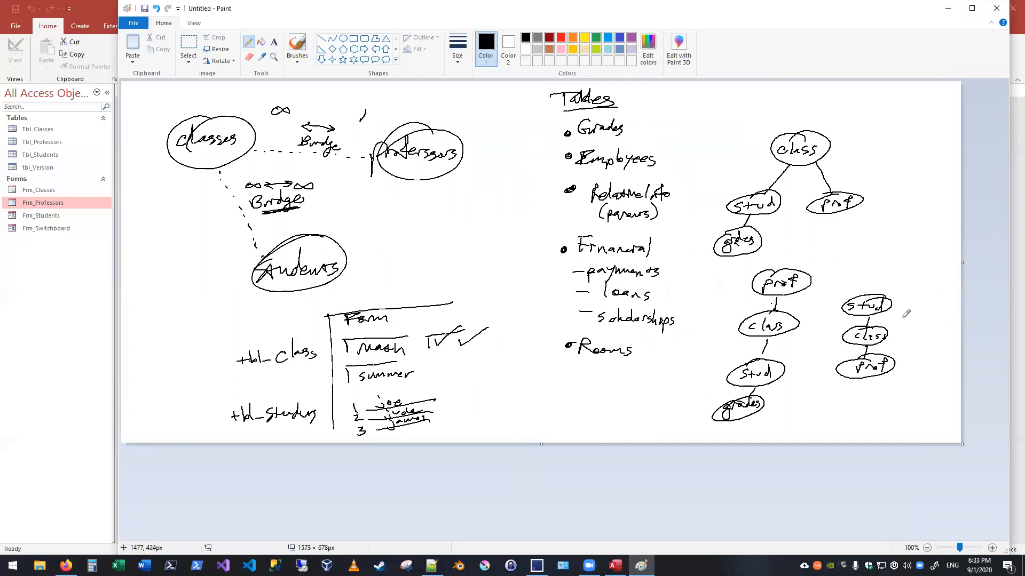
left_click(250, 62)
mouse_move(834, 385)
left_mouse_down()
mouse_move(861, 366)
mouse_move(854, 360)
mouse_move(892, 367)
mouse_move(853, 375)
mouse_move(883, 371)
left_mouse_up()
left_click(274, 41)
left_click(249, 57)
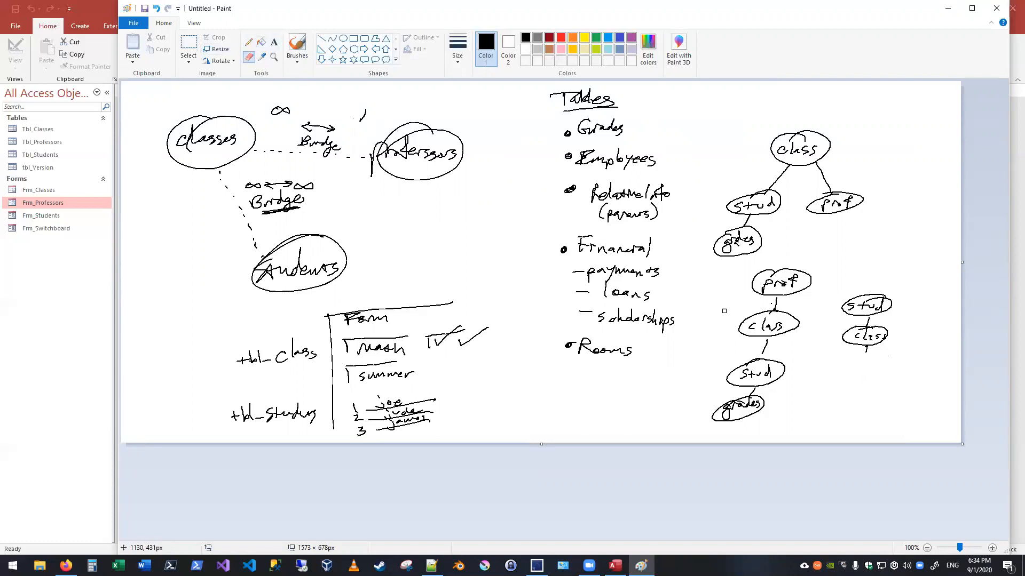
left_click_drag(867, 348, 864, 355)
left_click(248, 41)
mouse_move(862, 347)
left_mouse_down()
mouse_move(824, 382)
mouse_move(905, 360)
mouse_move(887, 373)
mouse_move(936, 368)
left_mouse_up()
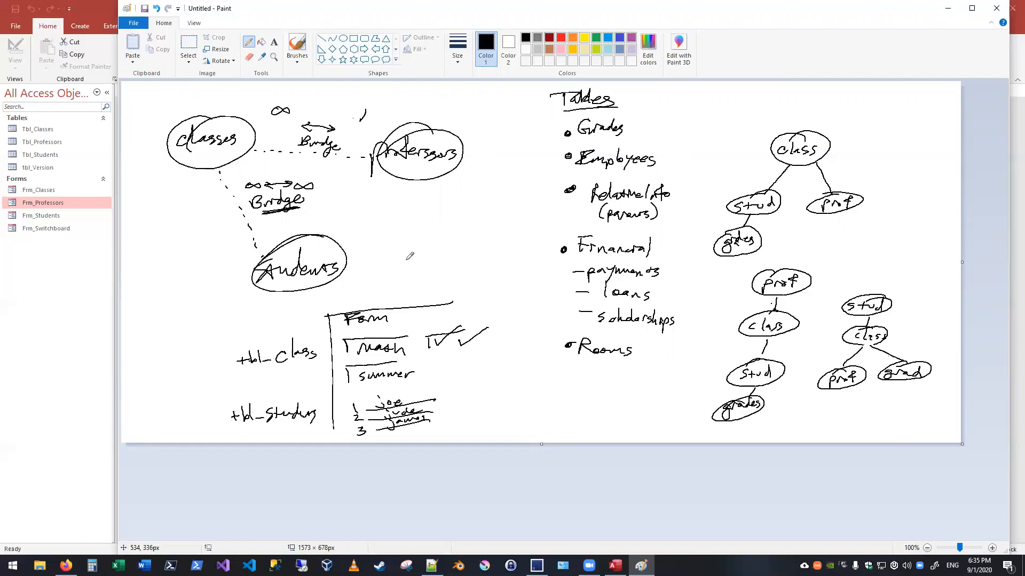
Draw a vertical prof–stud–class chain of circled labels in the blank area beside the class tree
mouse_move(908, 98)
left_mouse_down()
mouse_move(892, 105)
mouse_move(907, 97)
left_mouse_up()
mouse_move(899, 112)
left_mouse_down()
mouse_move(934, 102)
mouse_move(902, 160)
mouse_move(924, 153)
mouse_move(910, 159)
mouse_move(915, 184)
left_mouse_up()
mouse_move(915, 188)
left_mouse_down()
mouse_move(902, 199)
mouse_move(950, 193)
mouse_move(913, 204)
mouse_move(942, 201)
left_mouse_up()
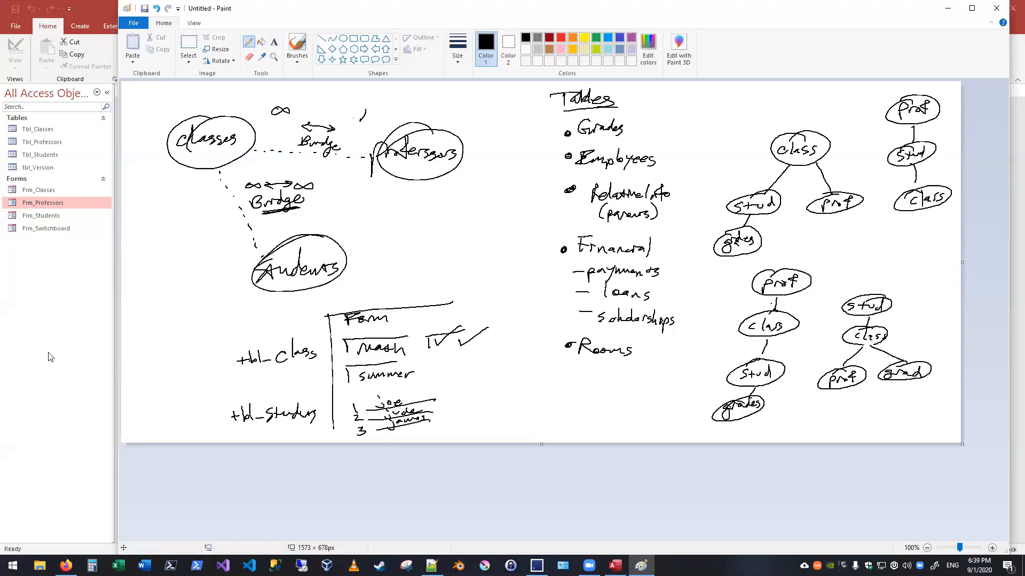
left_click(29, 262)
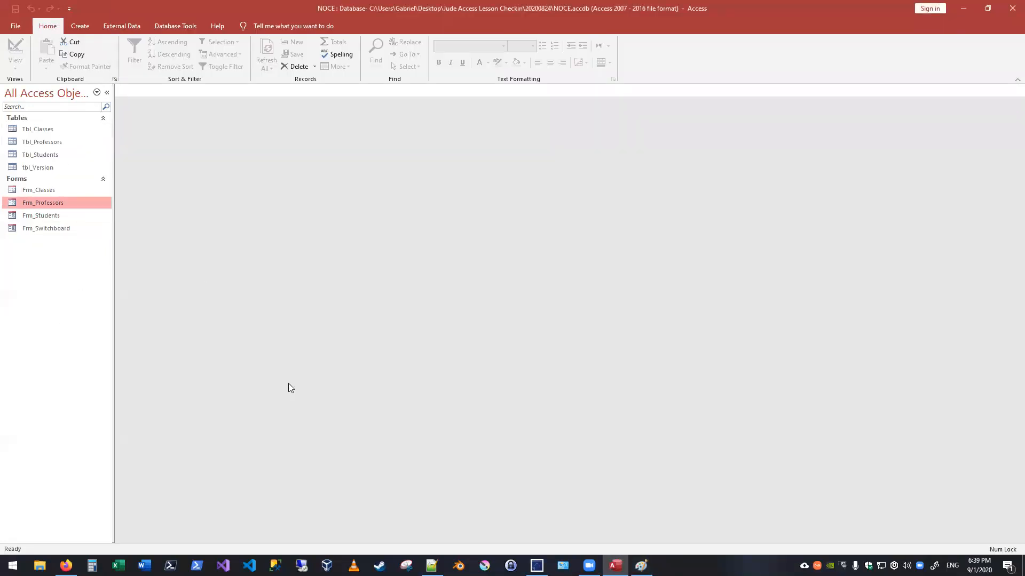
left_click(641, 565)
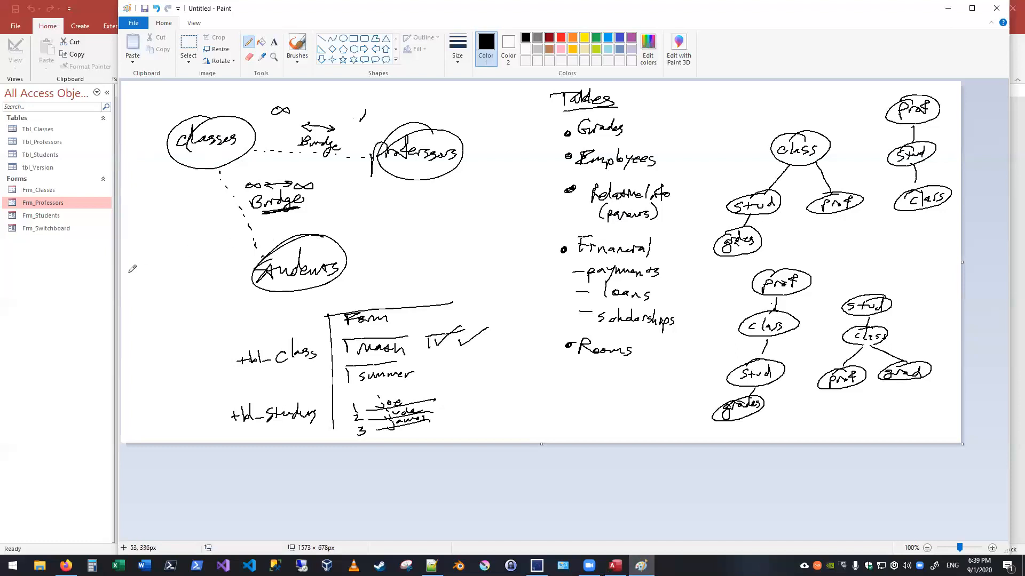
Switch to the Access database and create a table in Design View, saved as bridge_Classes_Students
left_click(69, 287)
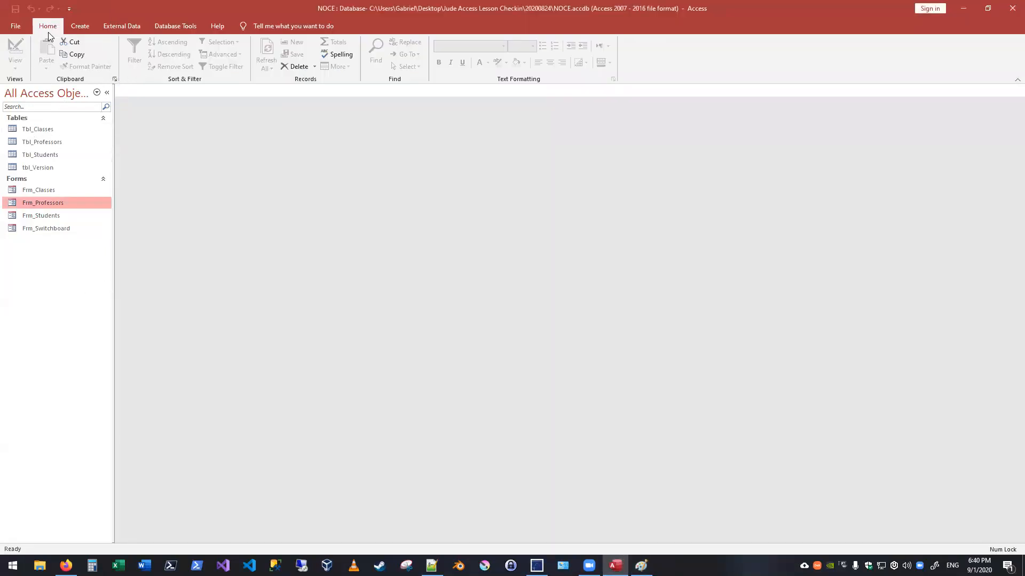
left_click(78, 24)
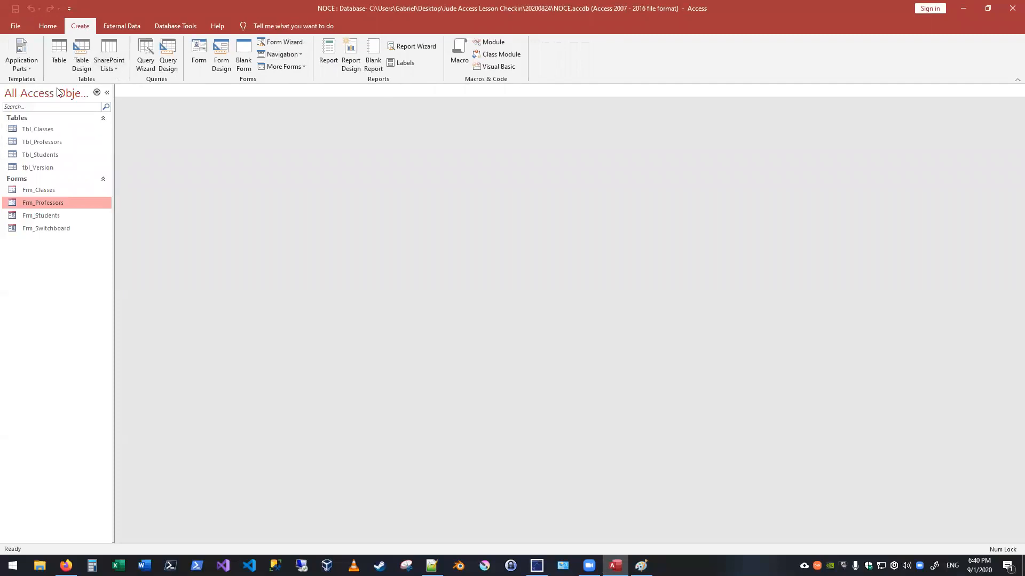
left_click(53, 62)
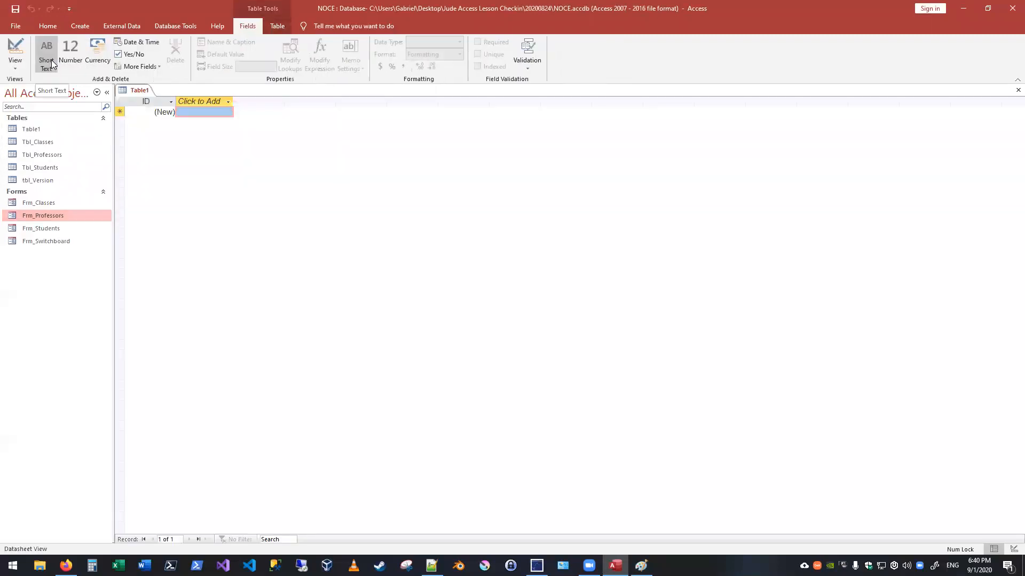
left_click(15, 49)
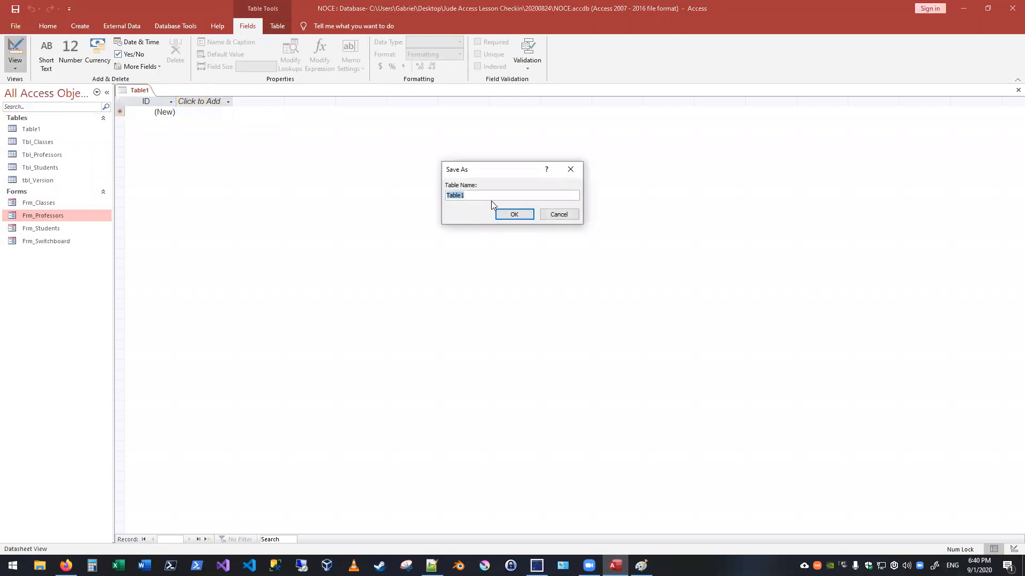
type("bridge_Classes_Students")
left_click(513, 214)
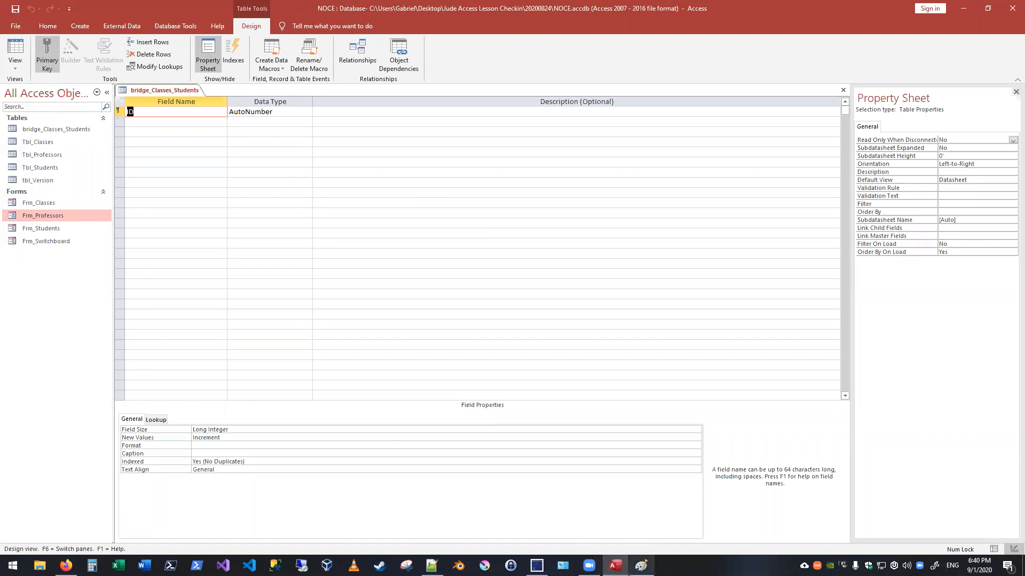
Add a ClassID field with the Number data type to bridge_Classes_Students, checking the key field's name in Tbl_Classes
left_click(641, 566)
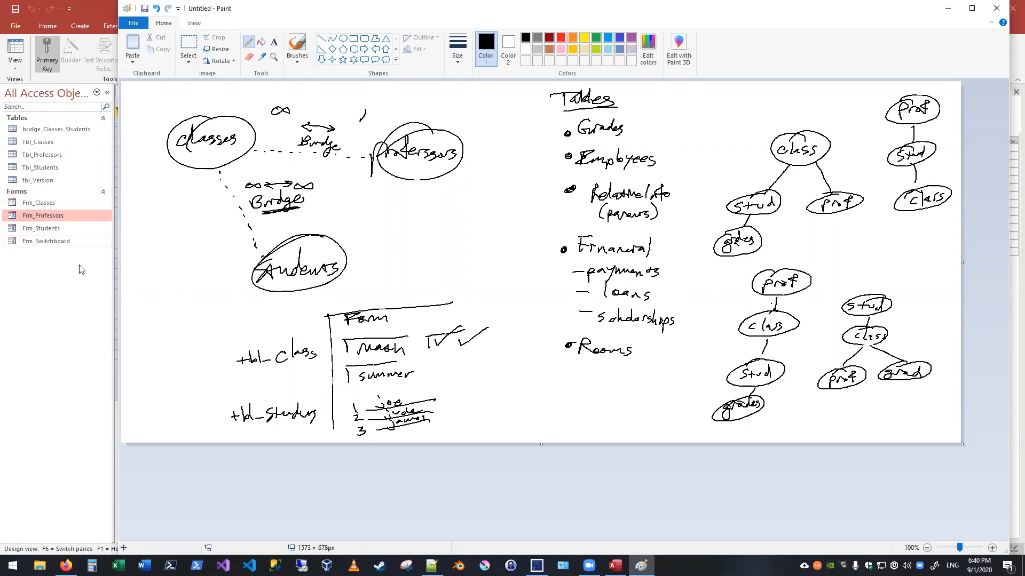
left_click(66, 364)
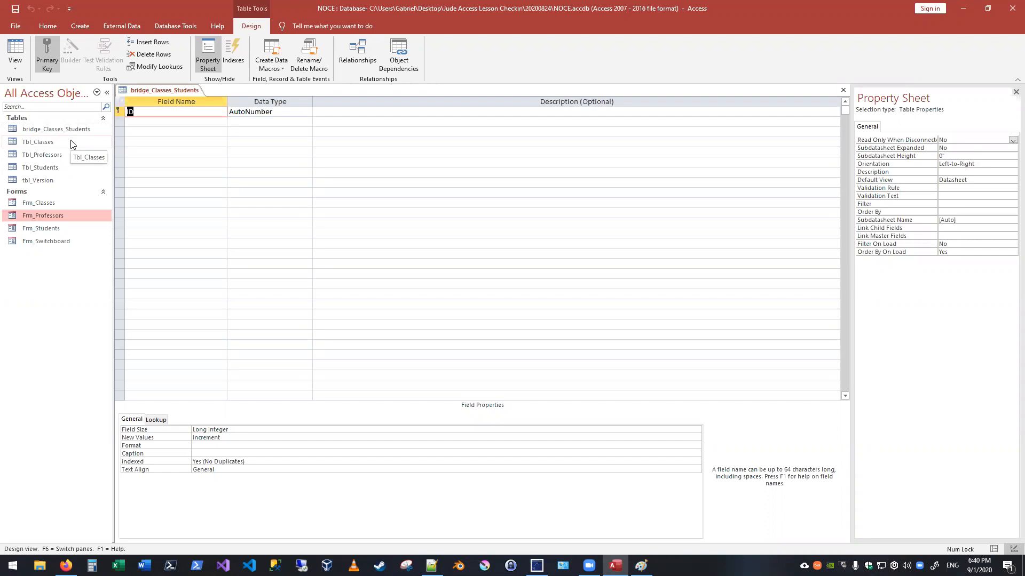
left_click(28, 131)
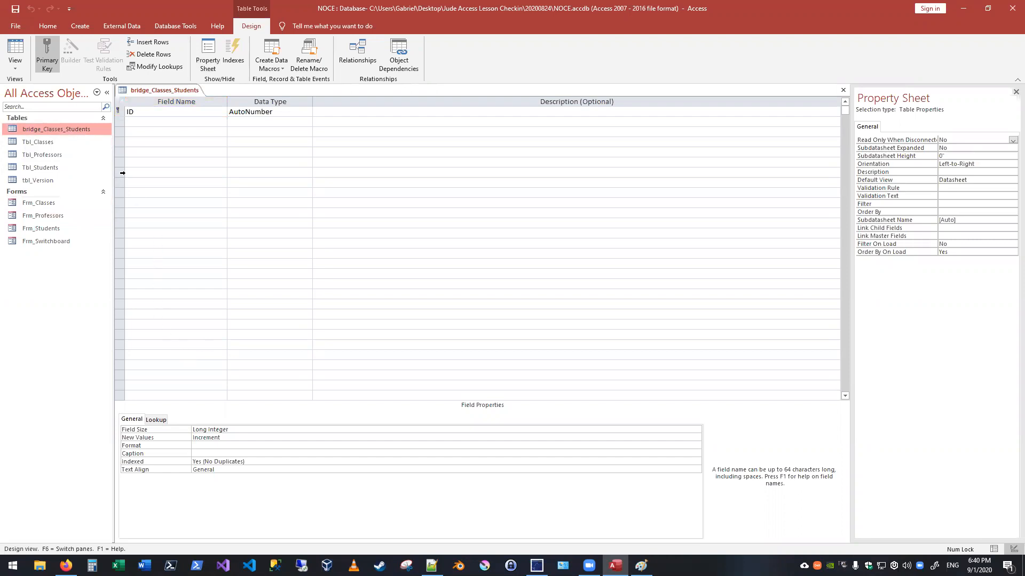
left_click(142, 120)
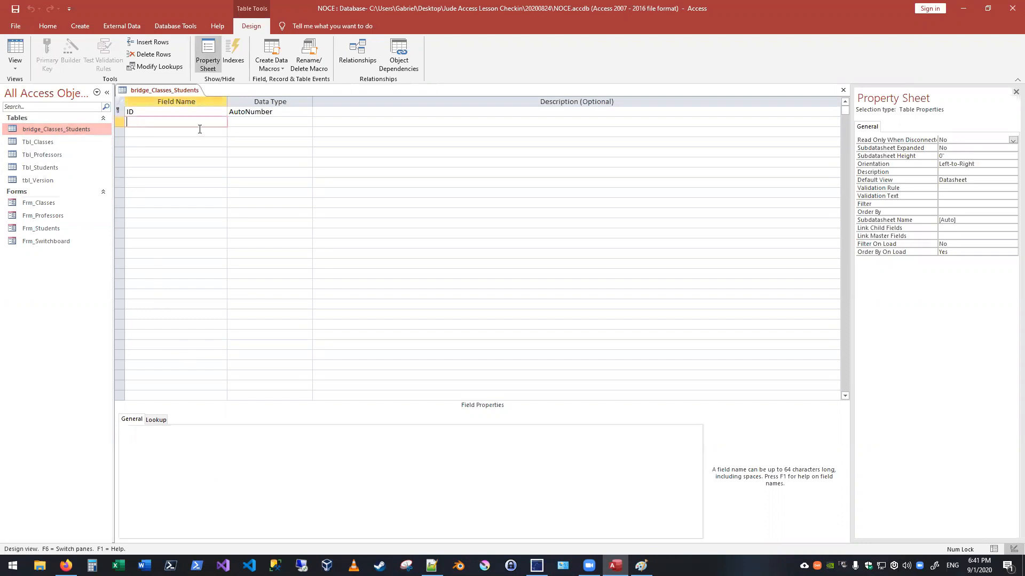
double_click(39, 143)
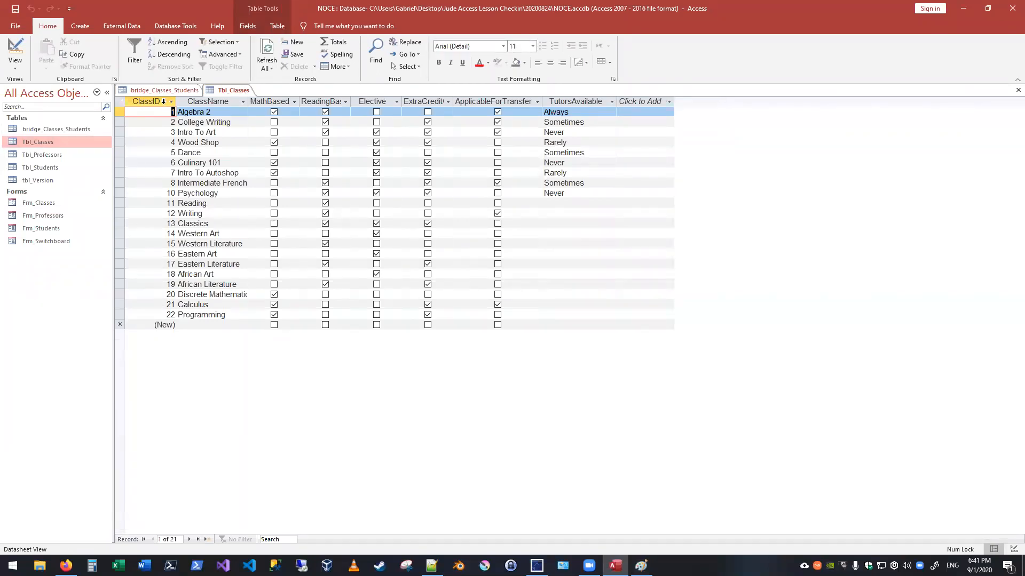
left_click(169, 90)
type("ClassID")
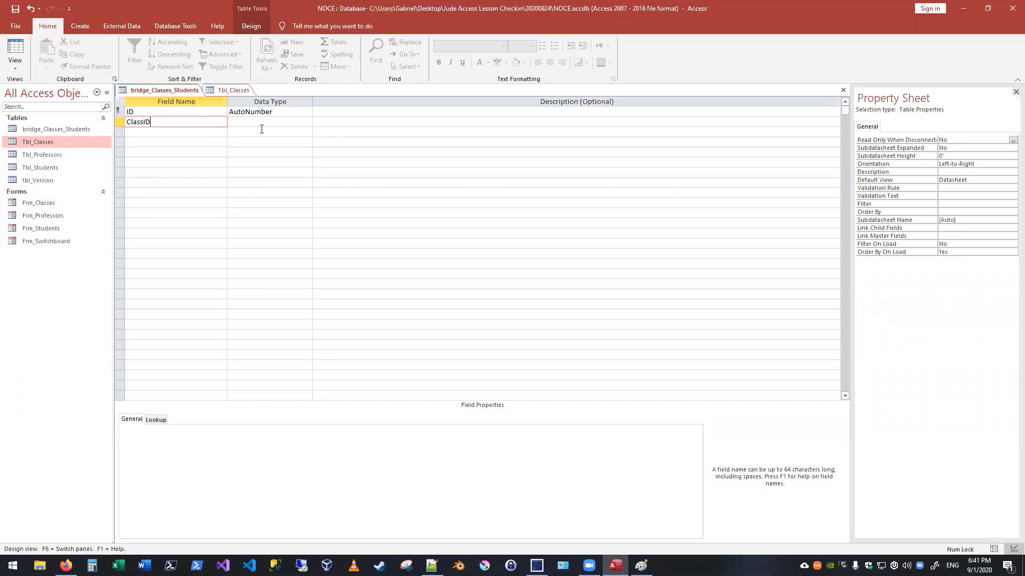
key("Tab")
left_click(308, 122)
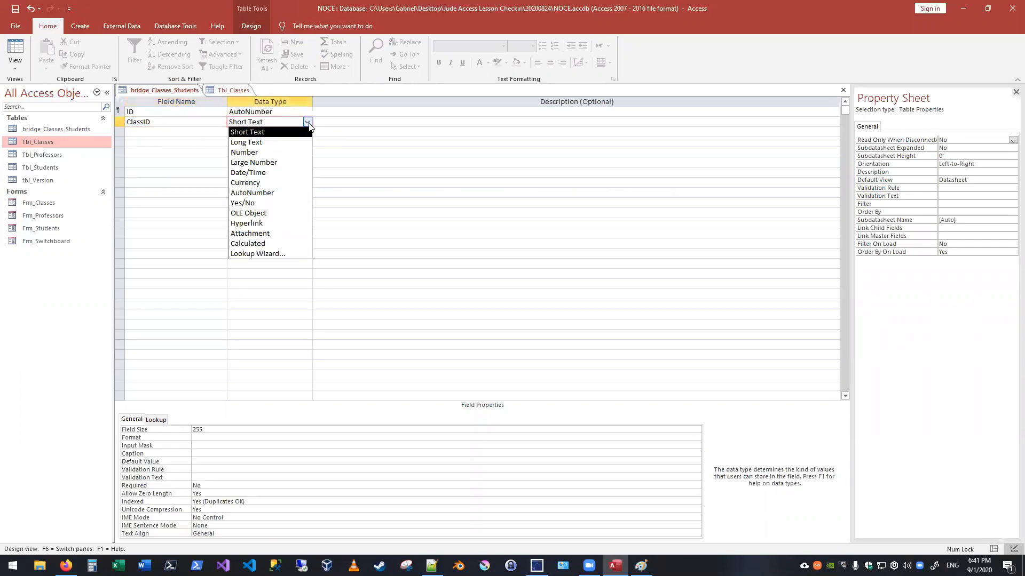
left_click(299, 152)
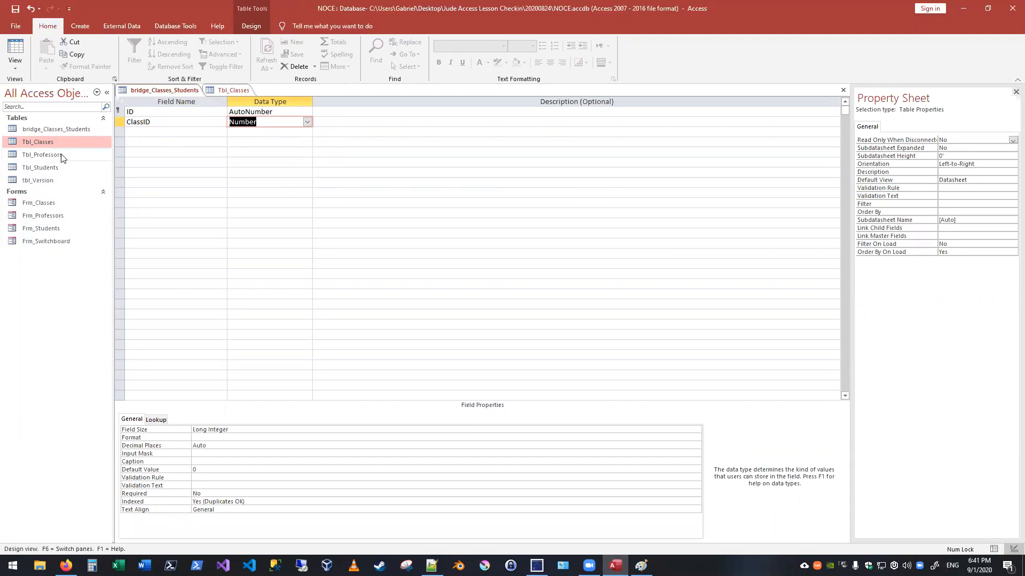
Add a StudentID field with the Number data type, matching the key name in Tbl_Students, and save the bridge table
double_click(64, 168)
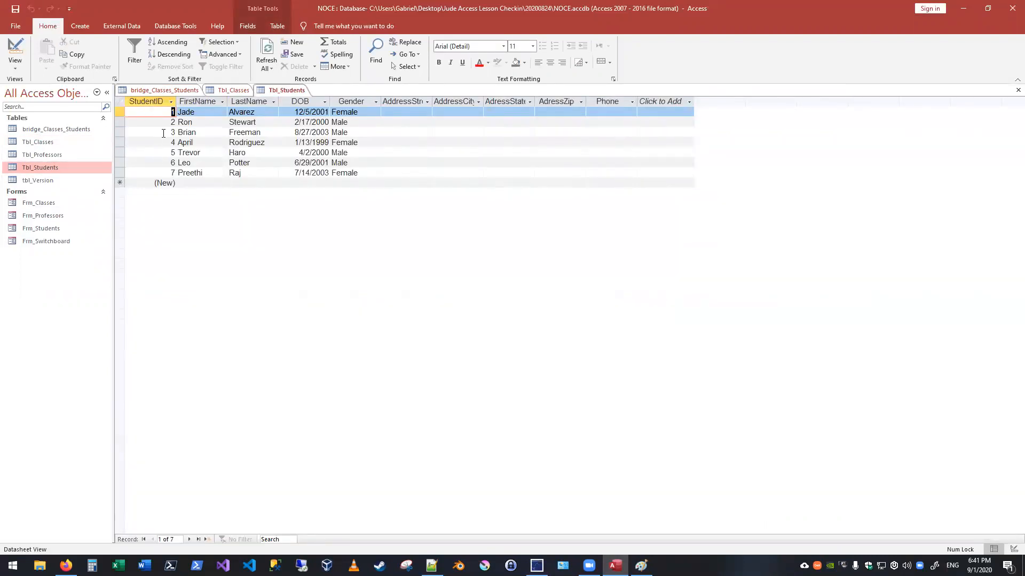
middle_click(288, 90)
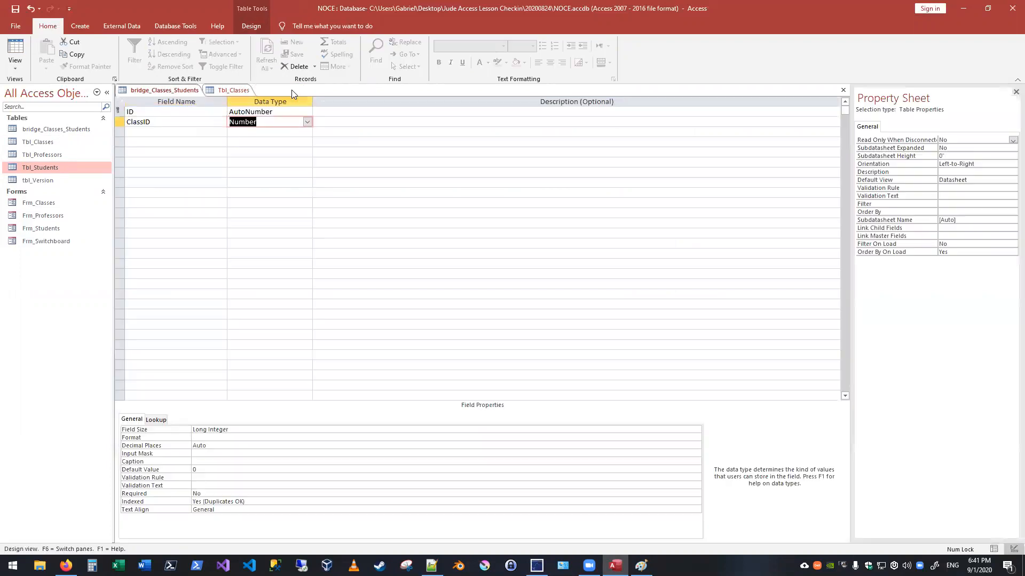
left_click(161, 134)
type("Stu")
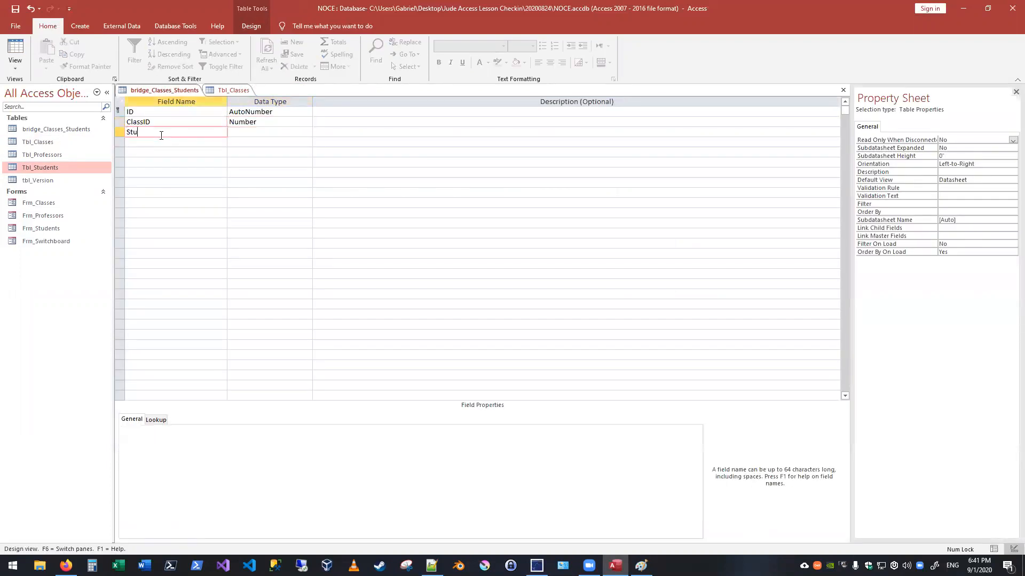
type("dentID")
key("Tab")
type("nu")
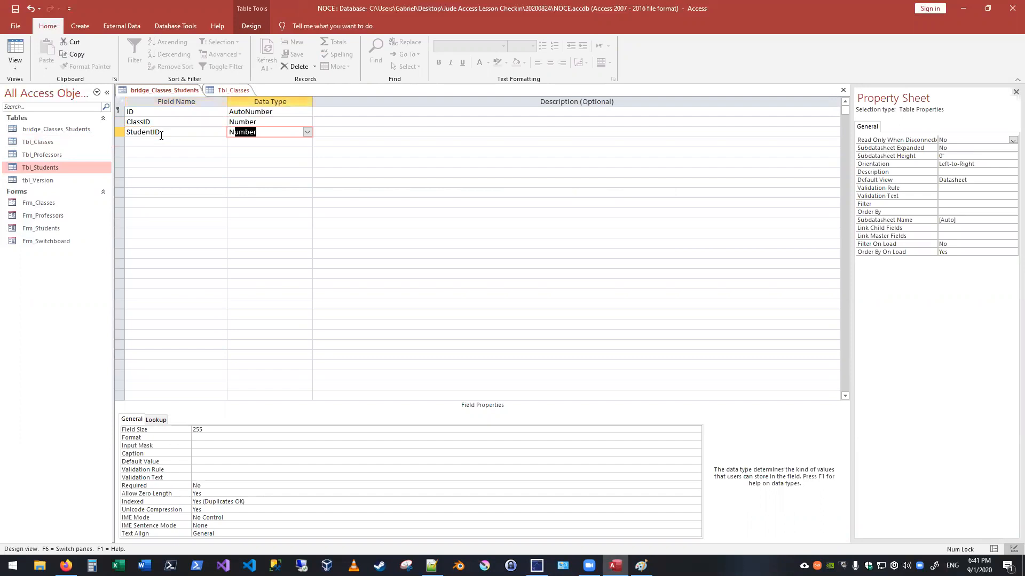
key("Tab")
key("ctrl+s")
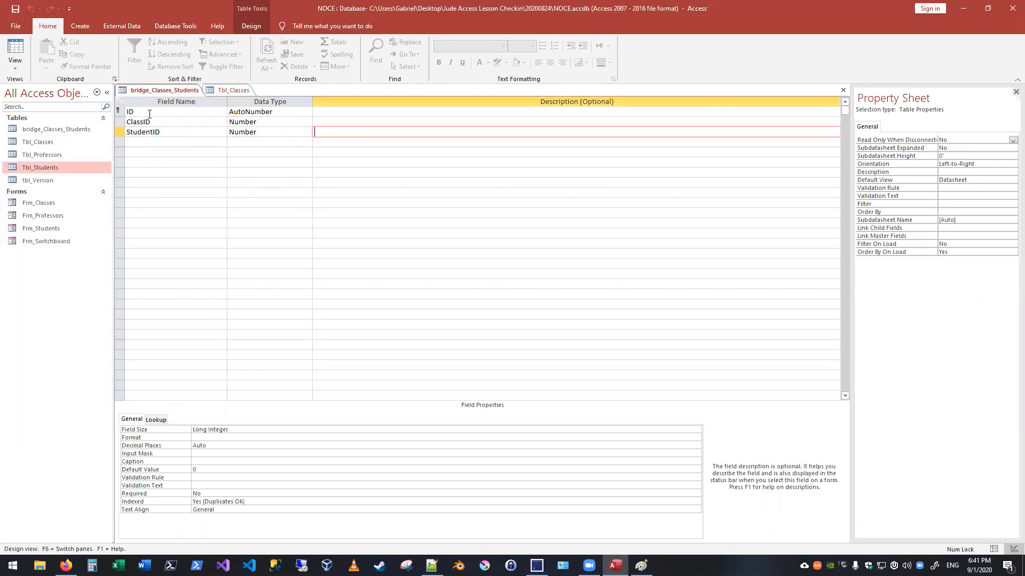
Rename the bridge table's ID primary key field to ClassStudentBridgeID and close both open tables
left_click(150, 113)
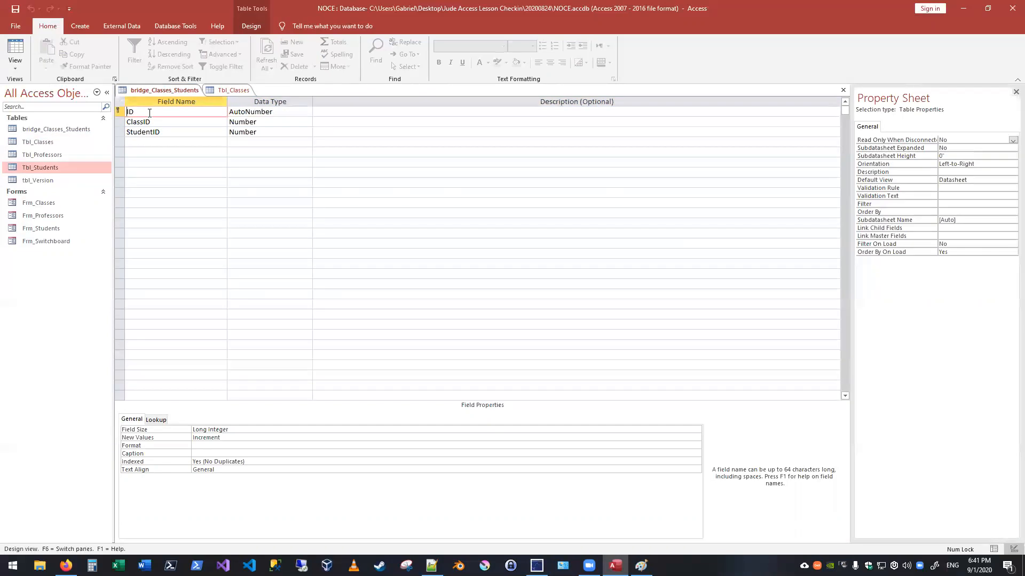
type("ClassStudentBridge")
key("End")
middle_click(147, 90)
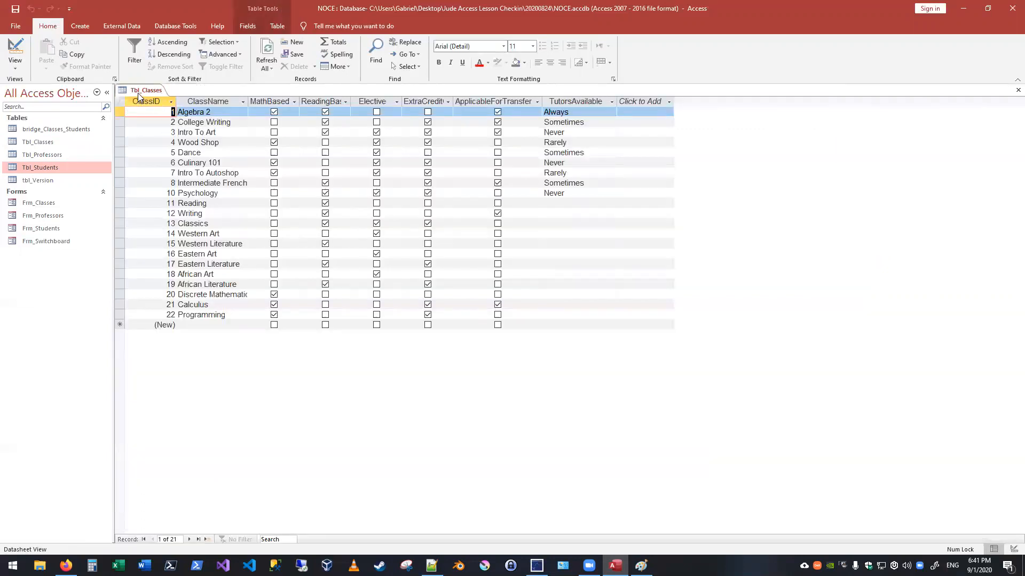
middle_click(146, 90)
Review the bridge_Classes_Students datasheet against the Paint relationship sketch, closing the table when done
double_click(71, 130)
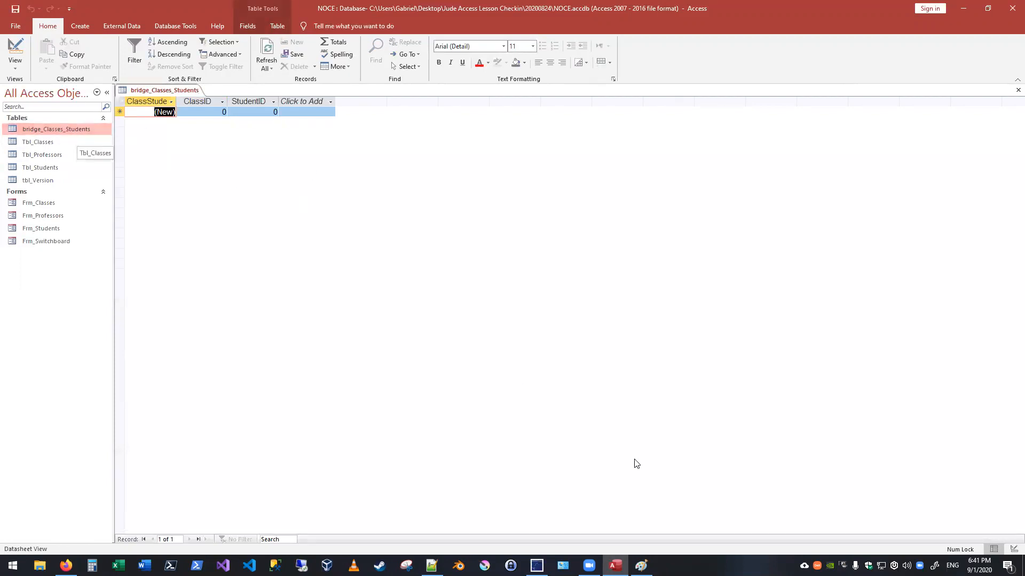
left_click(641, 565)
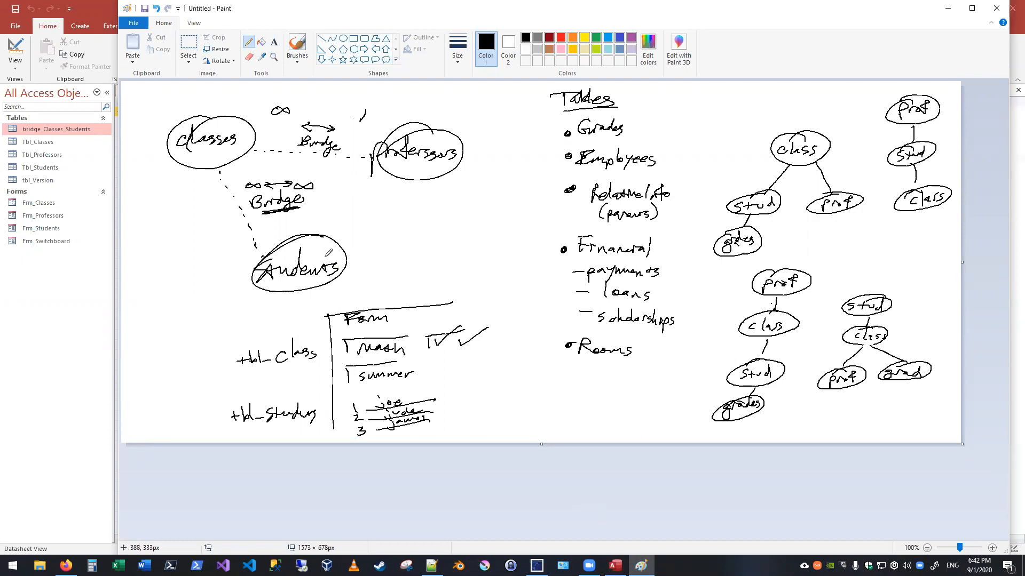
left_click(73, 331)
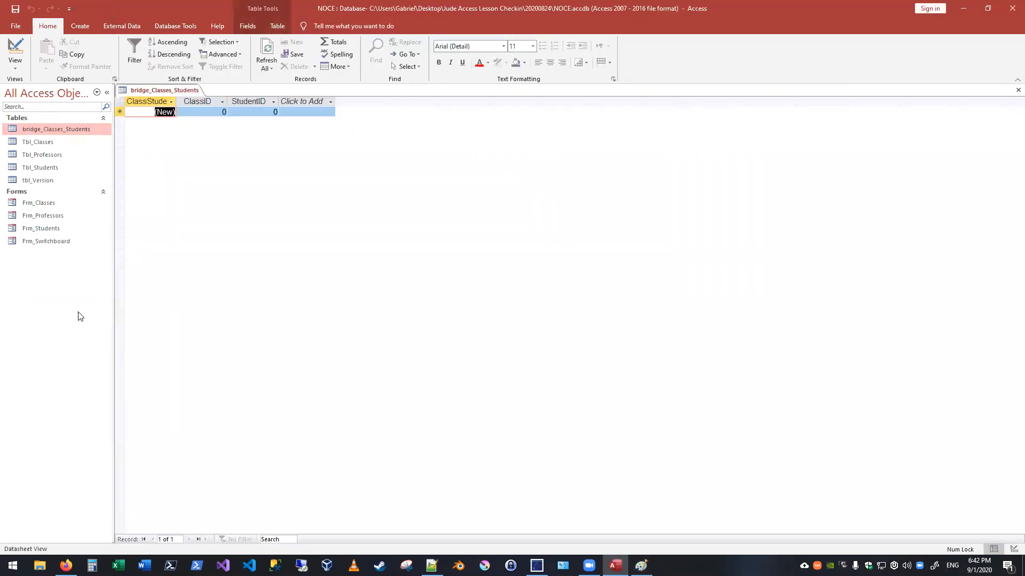
middle_click(178, 92)
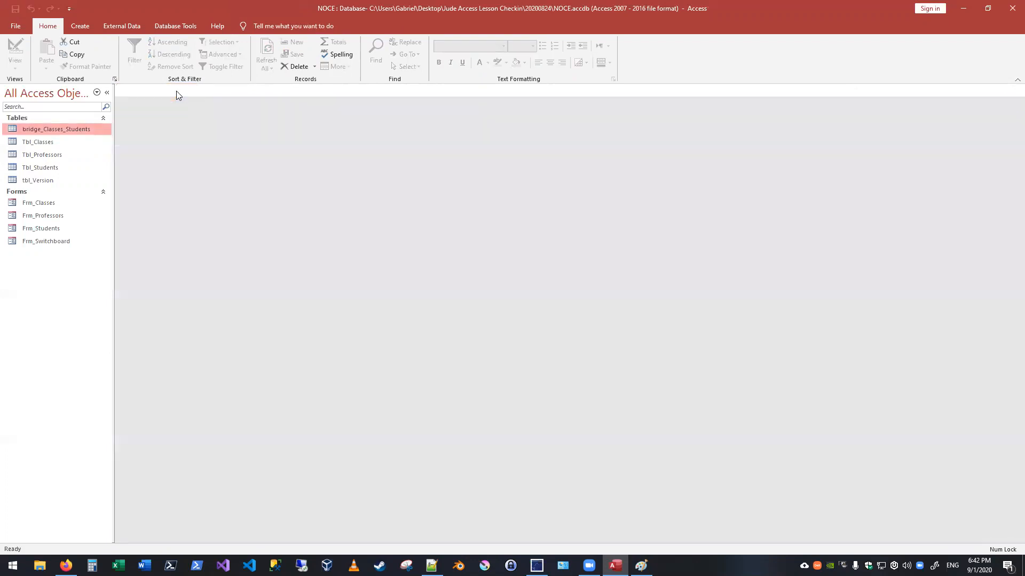
Open the database Relationships layout and add bridge_Classes_Students, Tbl_Classes and Tbl_Students to it
left_click(179, 30)
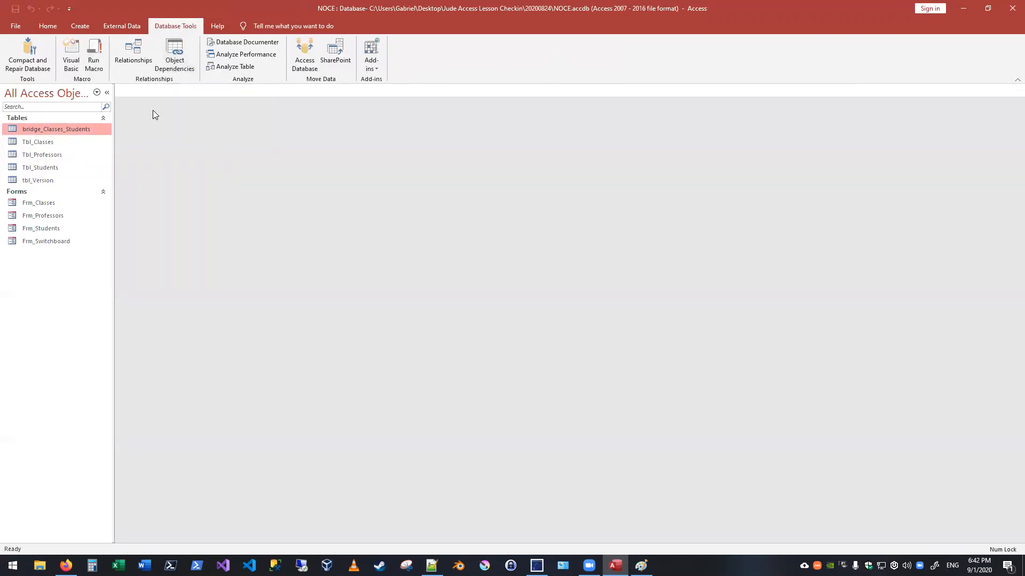
left_click(141, 60)
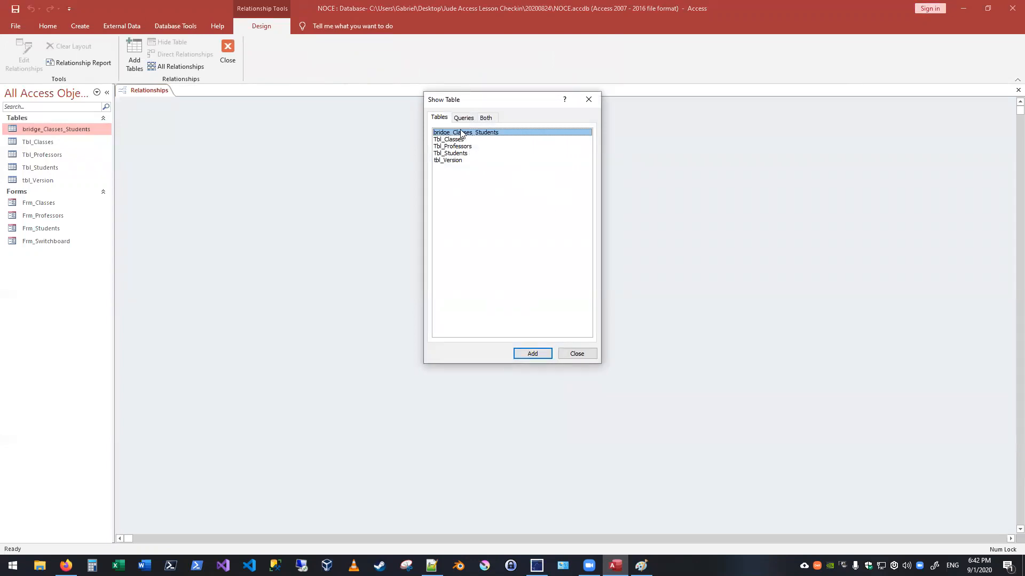
left_click(537, 354)
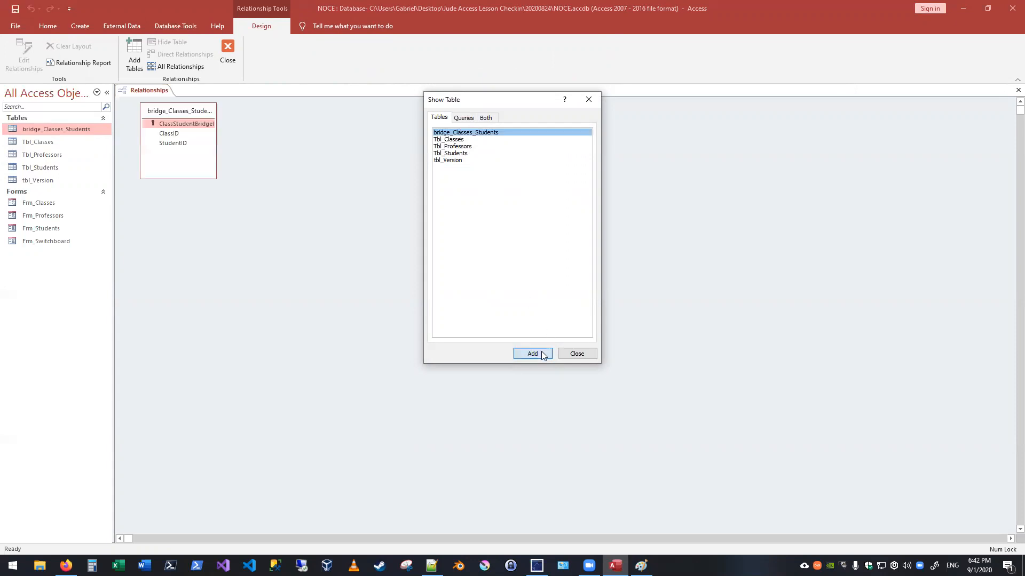
left_click(460, 140)
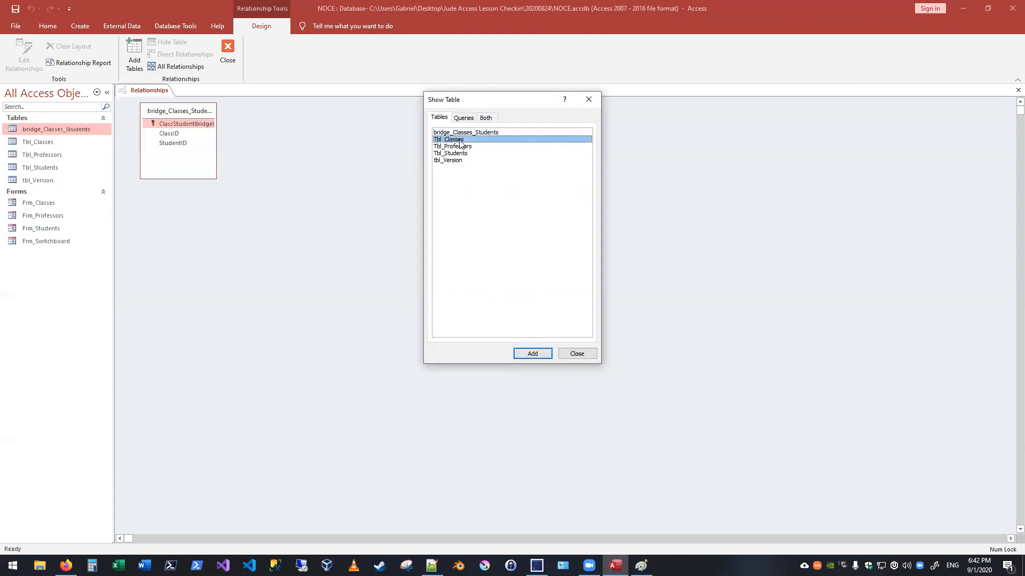
left_click(529, 353)
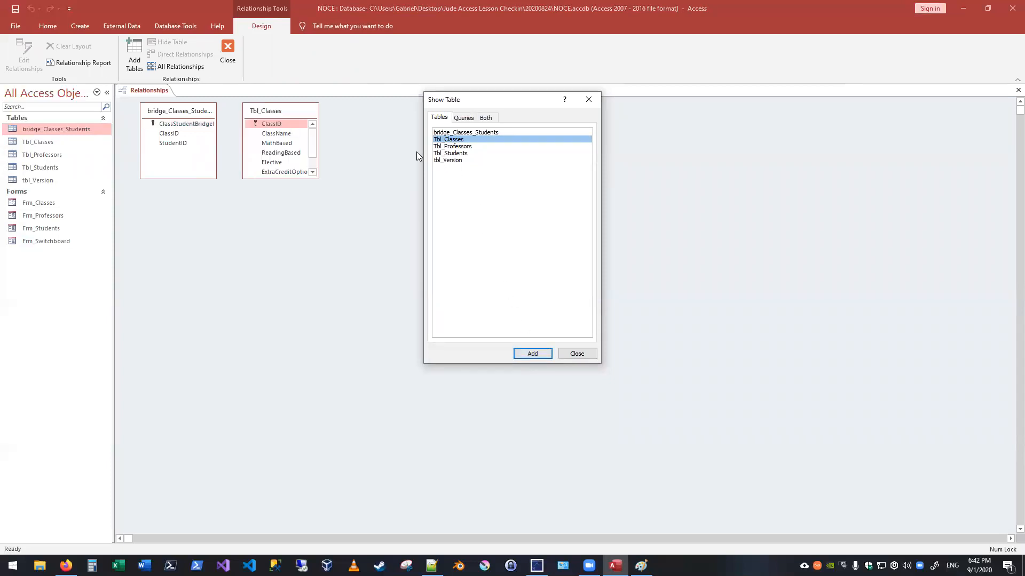
left_click(439, 154)
left_click(532, 353)
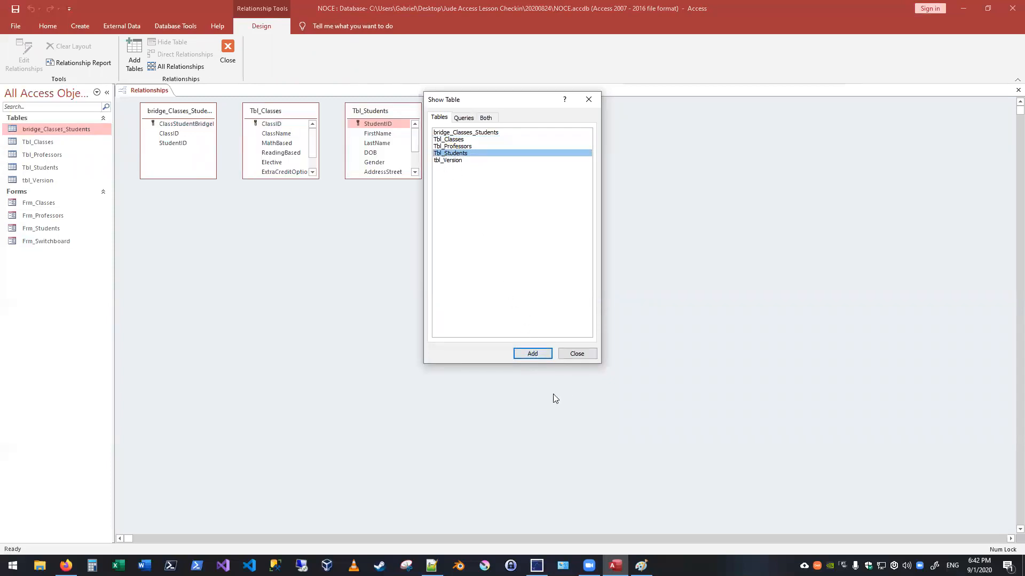
left_click(577, 353)
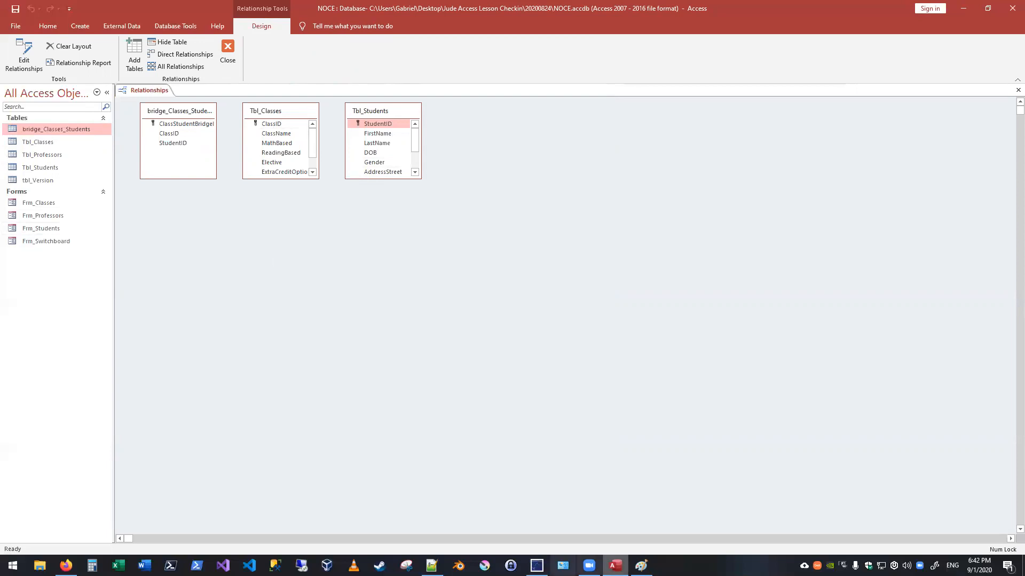
Shrink the Paint window around the class and student sketch and restore Access to a smaller window beside it
left_click(640, 565)
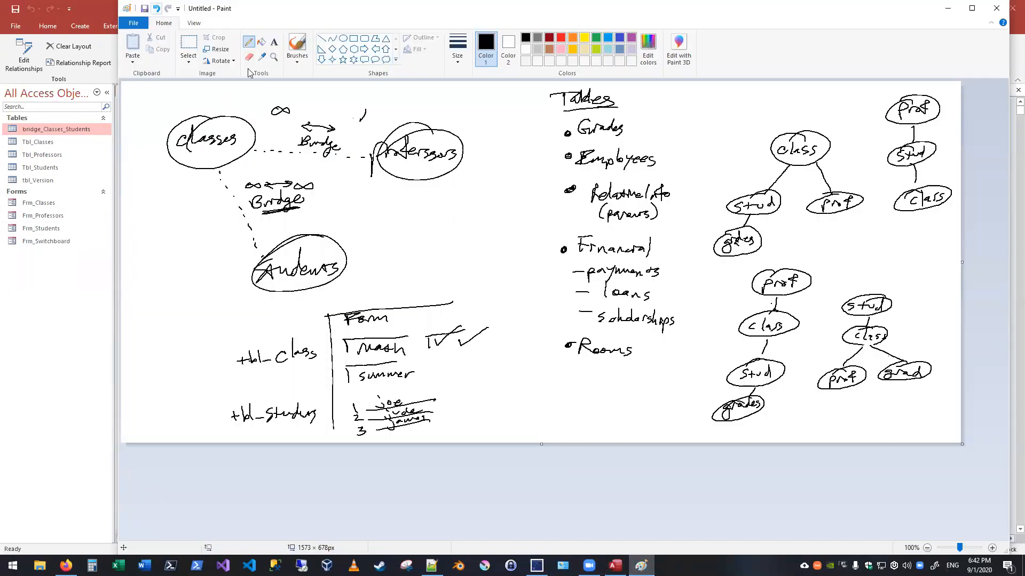
left_click_drag(119, 1, 184, 78)
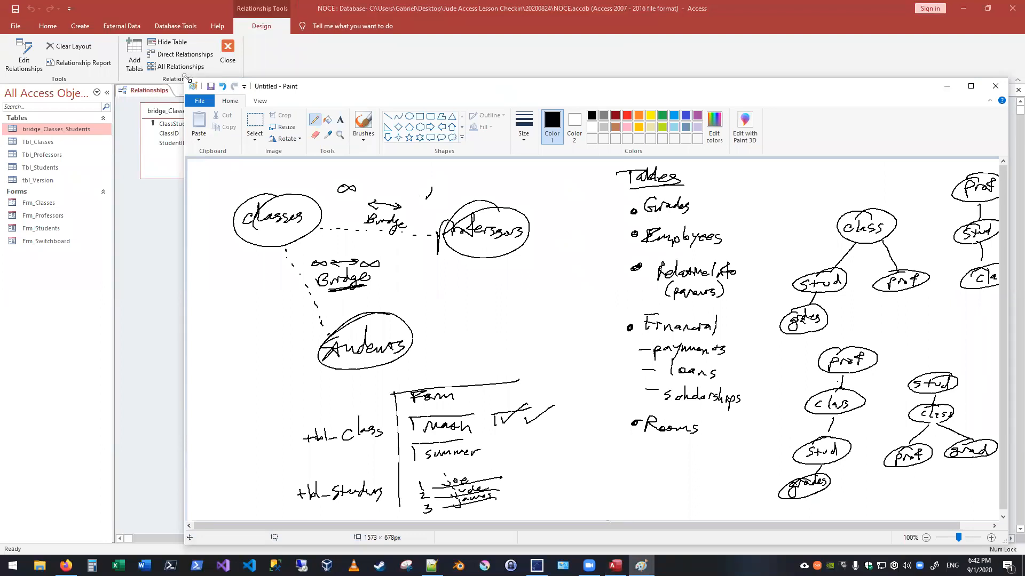
left_click_drag(184, 78, 660, 219)
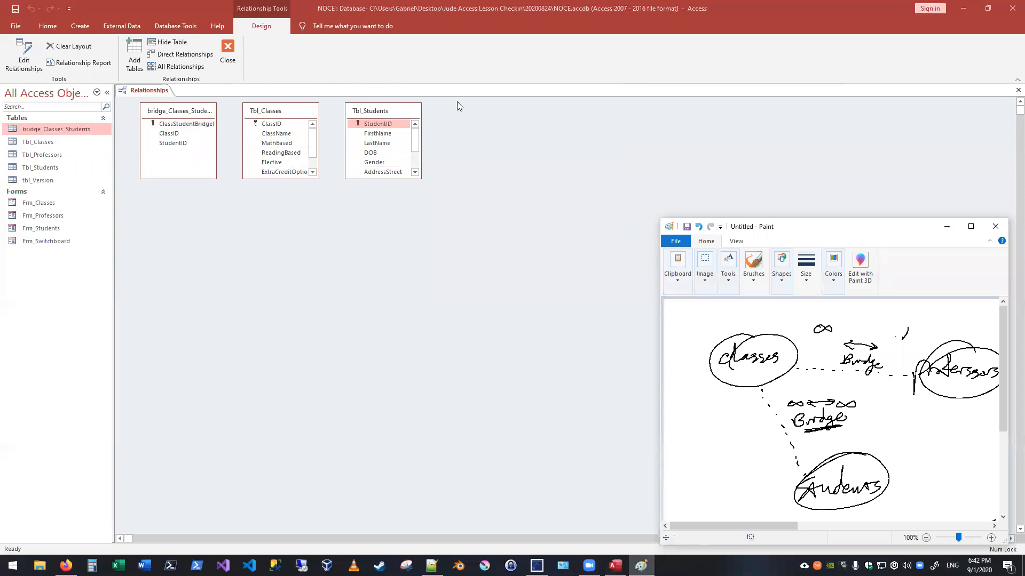
left_click(565, 11)
double_click(564, 14)
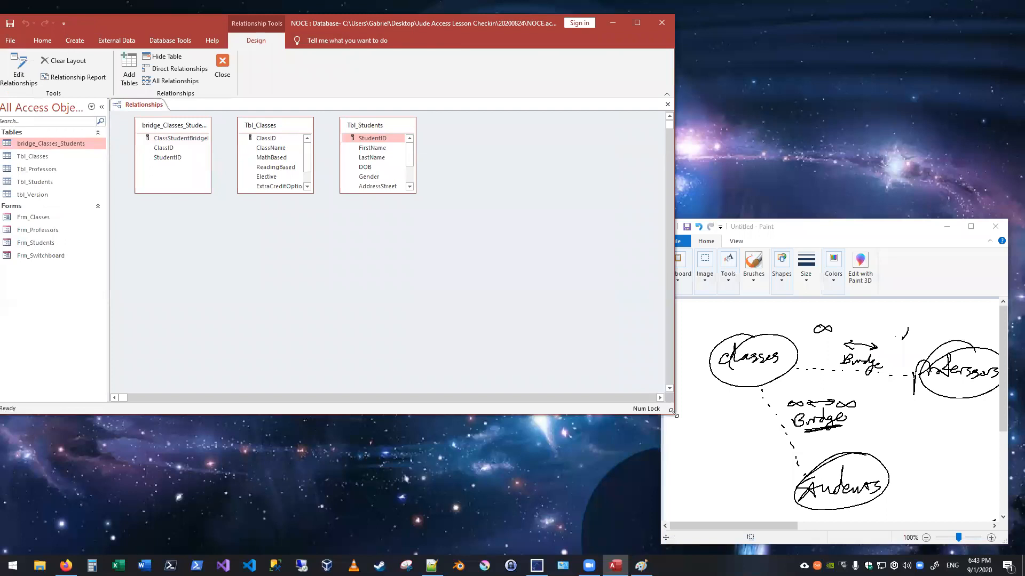
Enlarge the Access window and arrange Tbl_Classes, bridge_Classes_Students and Tbl_Students diagonally in the layout, with the bridge table in the middle
left_click_drag(673, 413, 654, 537)
left_click_drag(364, 129, 368, 405)
left_click_drag(253, 126, 173, 219)
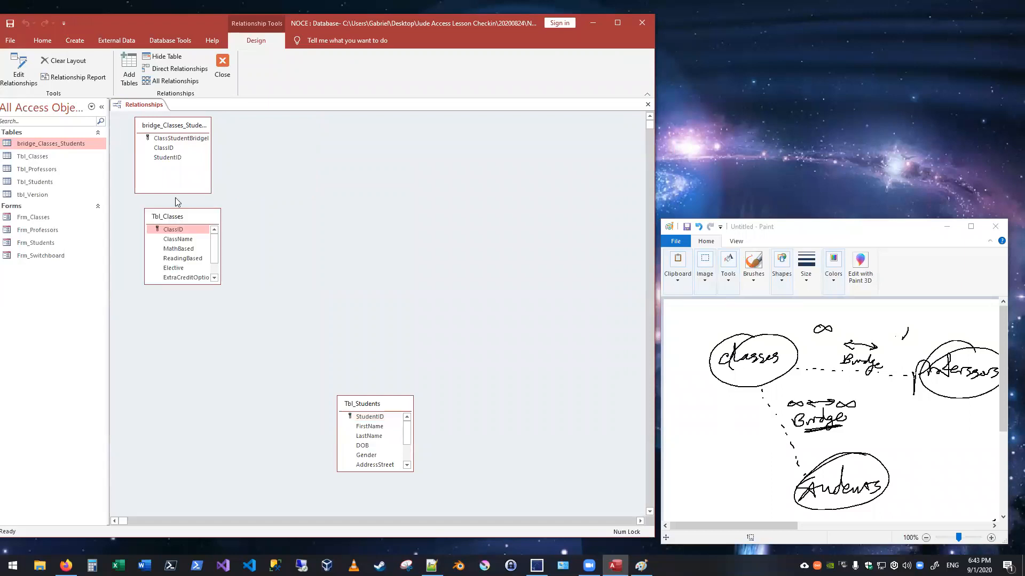
left_click(175, 126)
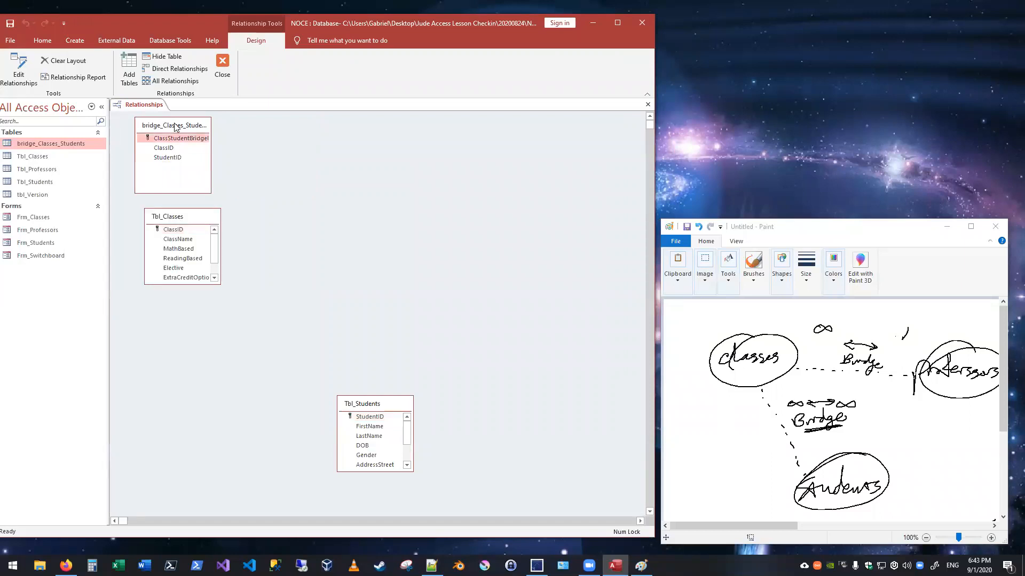
left_click_drag(174, 125, 273, 327)
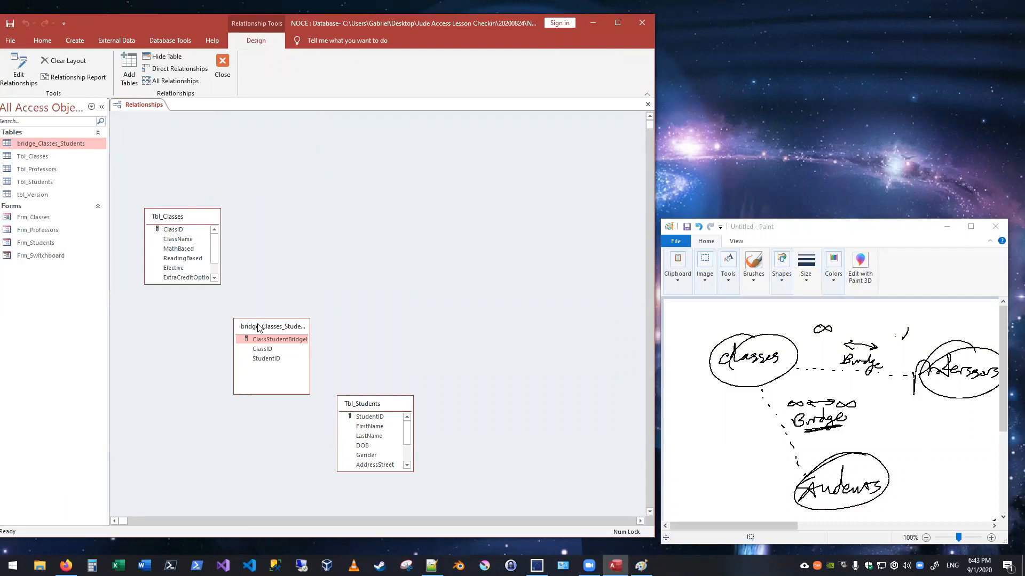
left_click_drag(259, 330, 258, 325)
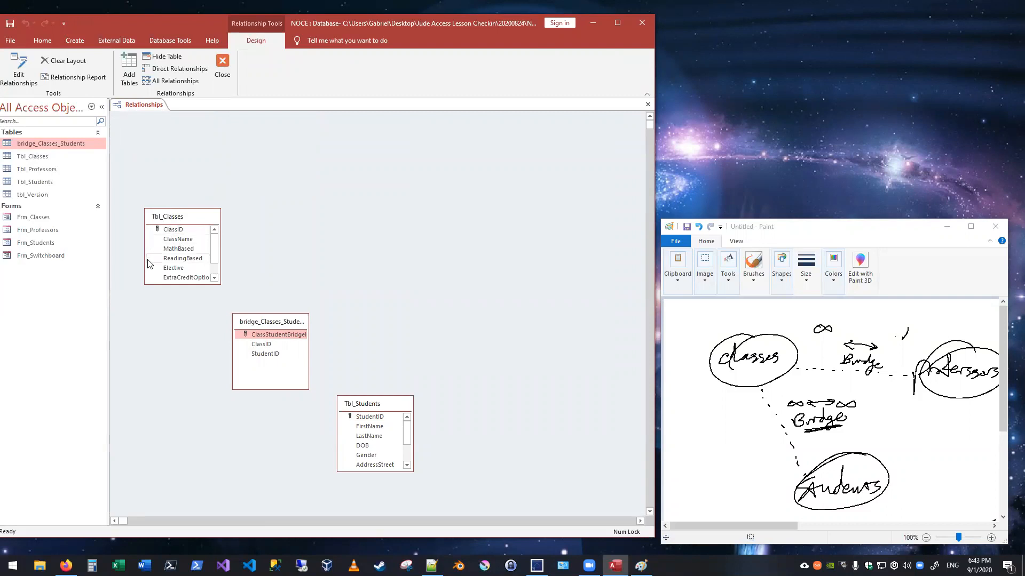
Relate ClassID in Tbl_Classes to ClassID in bridge_Classes_Students with referential integrity enforced, keeping the default join type
left_click(170, 232)
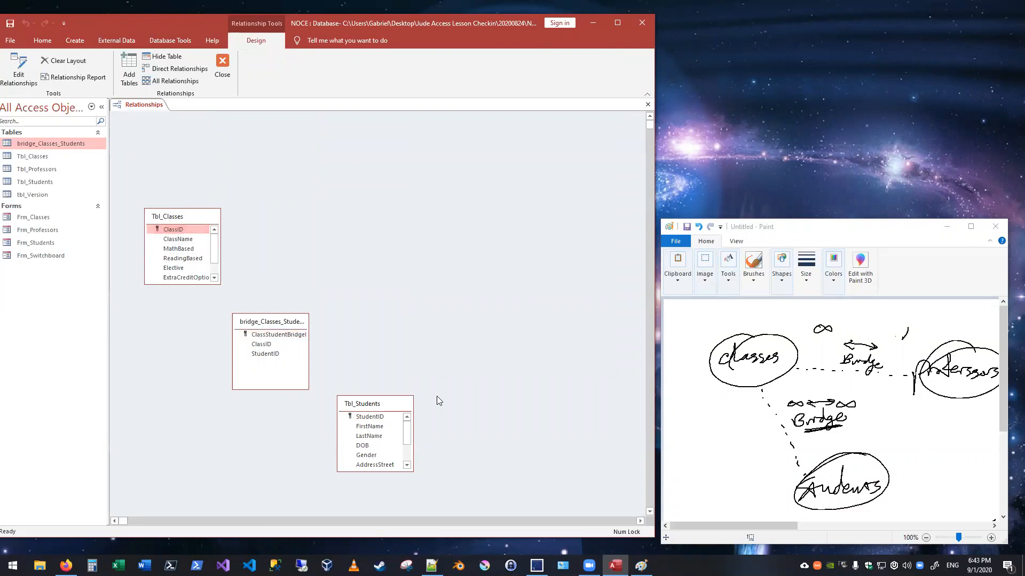
left_click(375, 417)
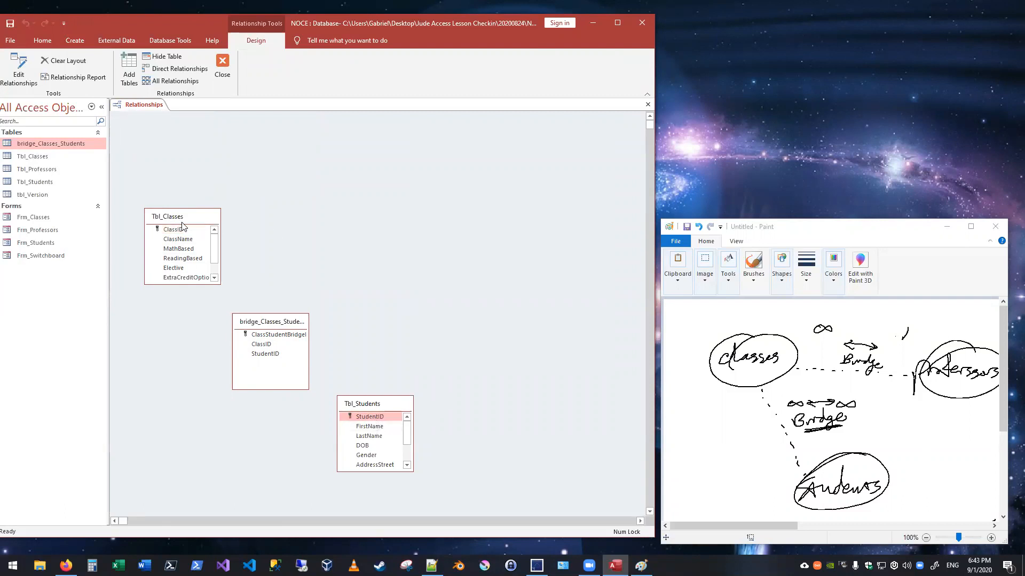
left_click_drag(184, 229, 258, 347)
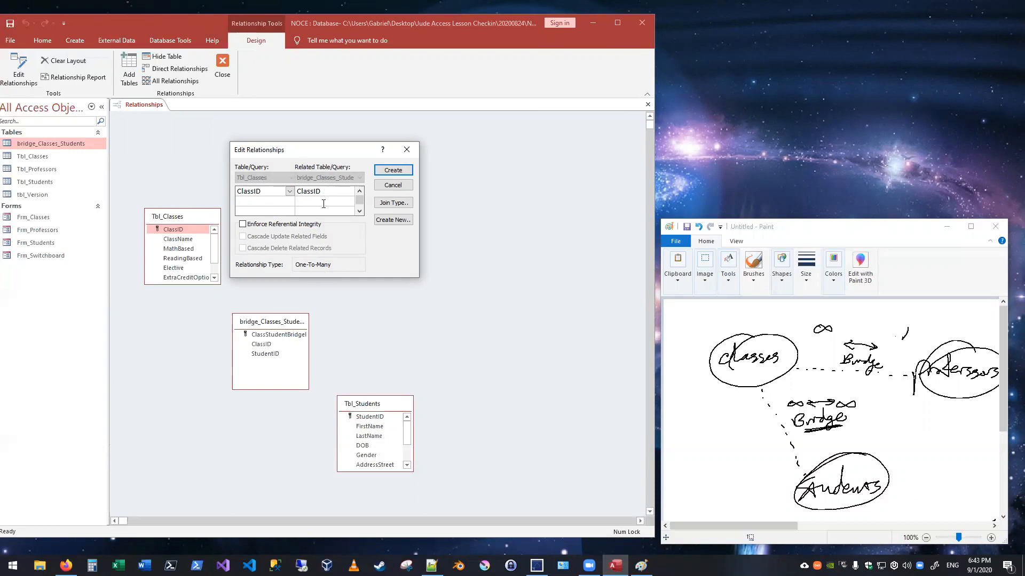
left_click(295, 226)
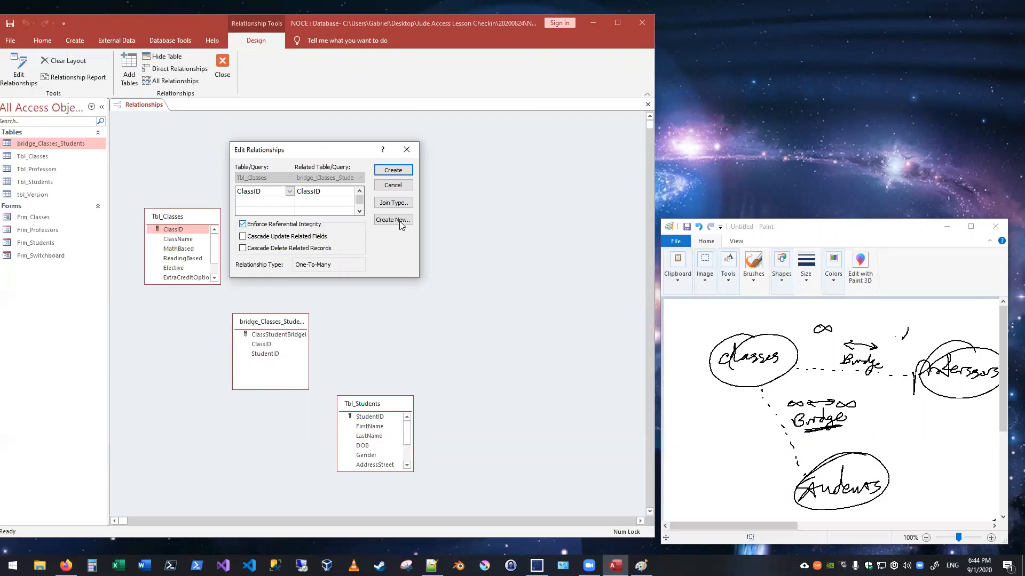
left_click(392, 203)
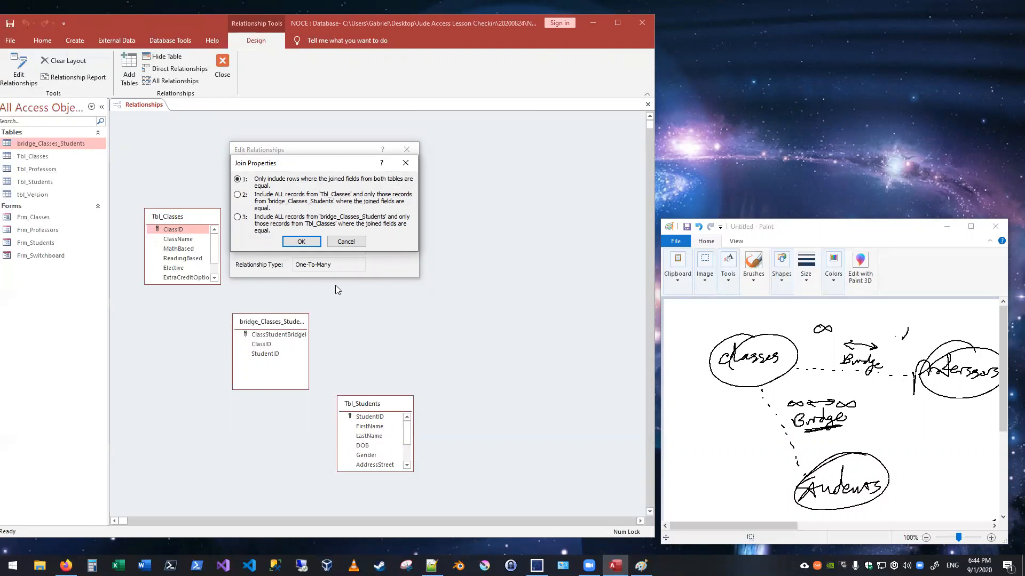
left_click(346, 245)
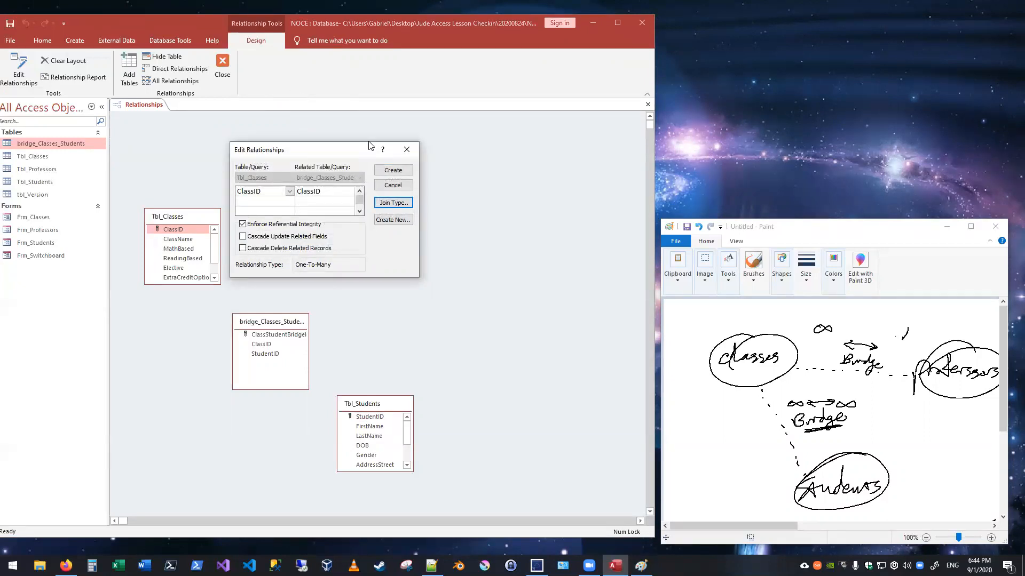
left_click(399, 171)
Space the three tables further apart and relate StudentID in Tbl_Students to StudentID in bridge_Classes_Students with referential integrity enforced
left_click_drag(263, 321, 284, 309)
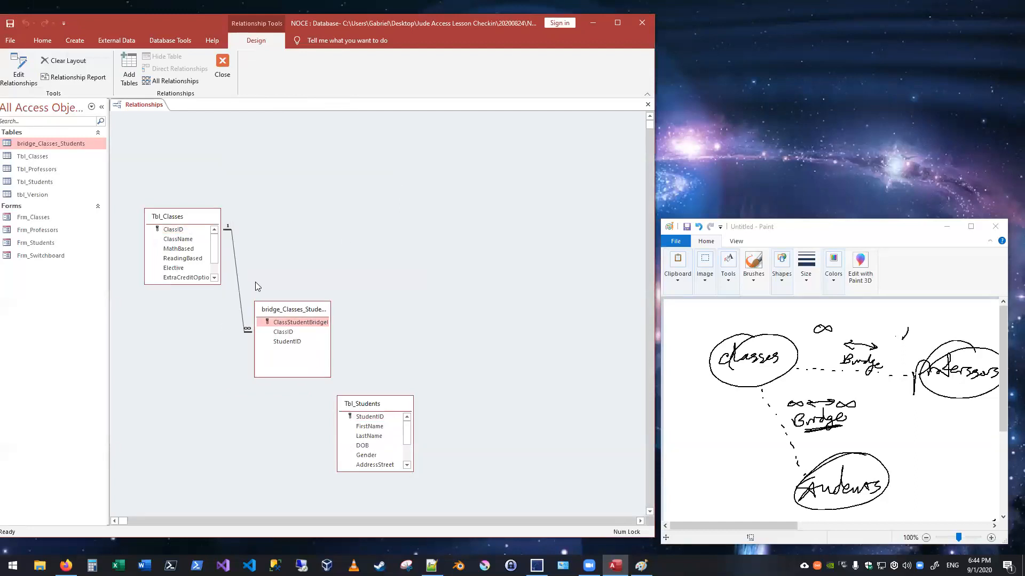
left_click_drag(173, 220, 159, 212)
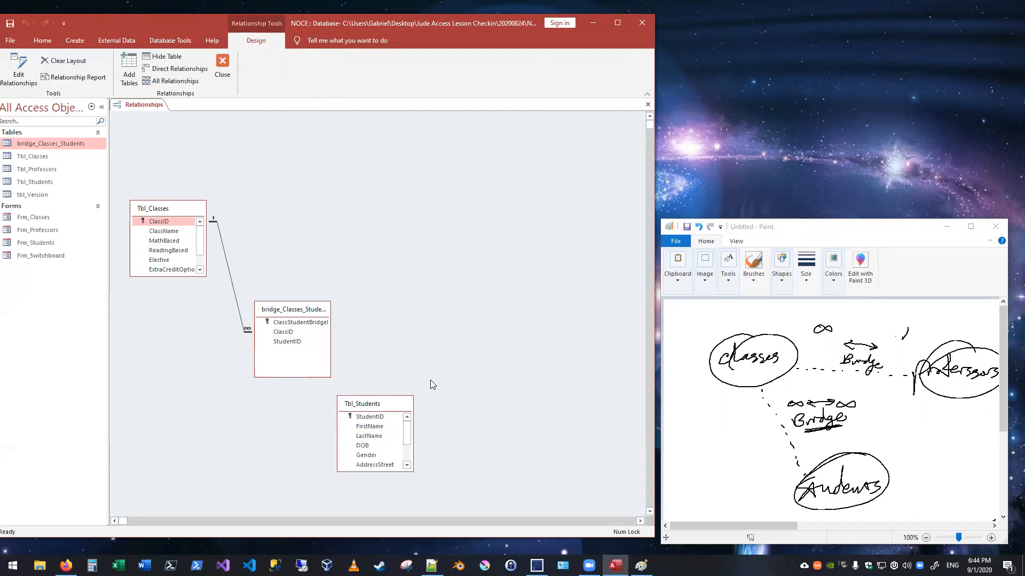
left_click_drag(380, 409, 407, 411)
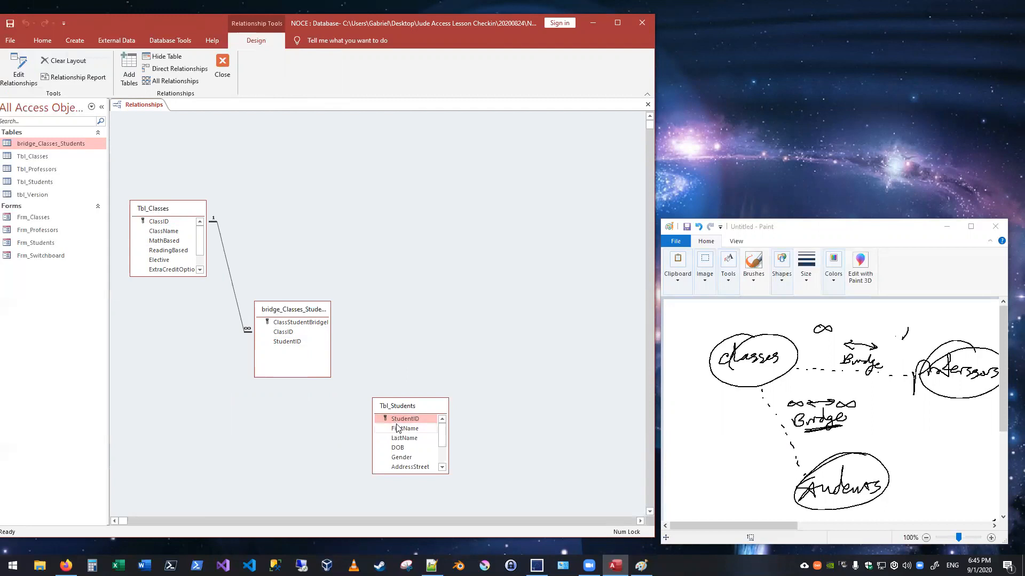
left_click_drag(405, 423, 283, 345)
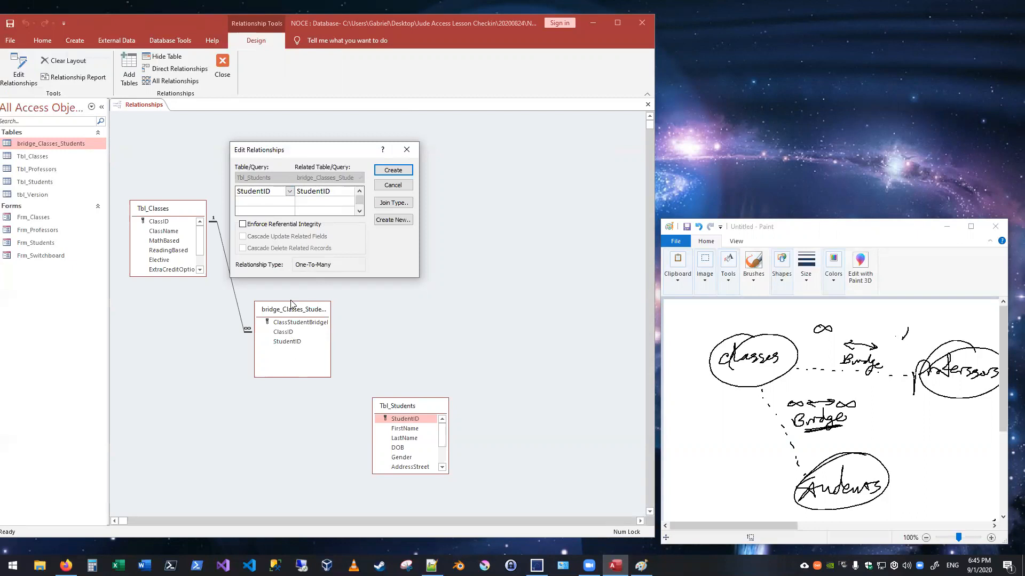
left_click(278, 226)
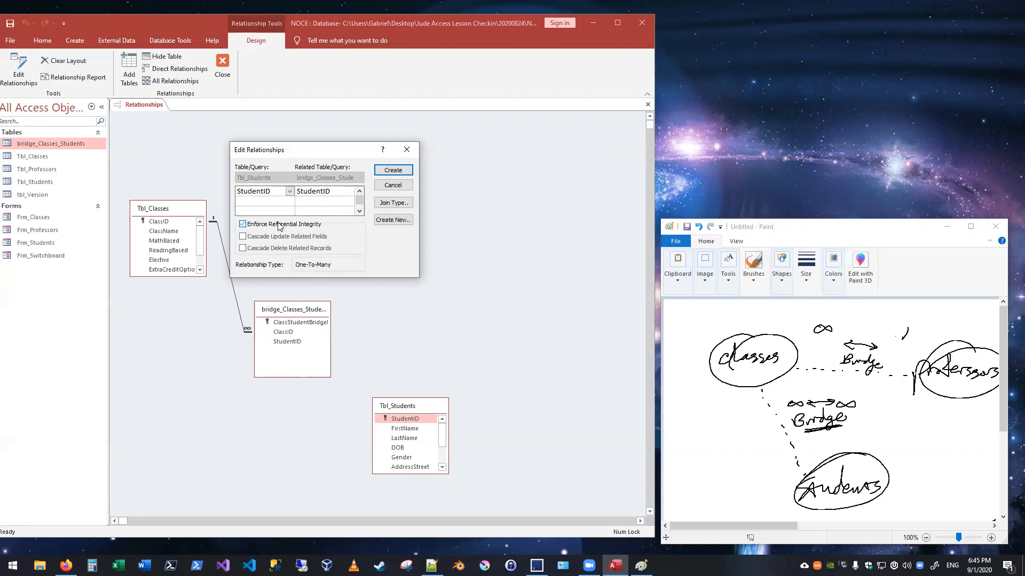
left_click(393, 171)
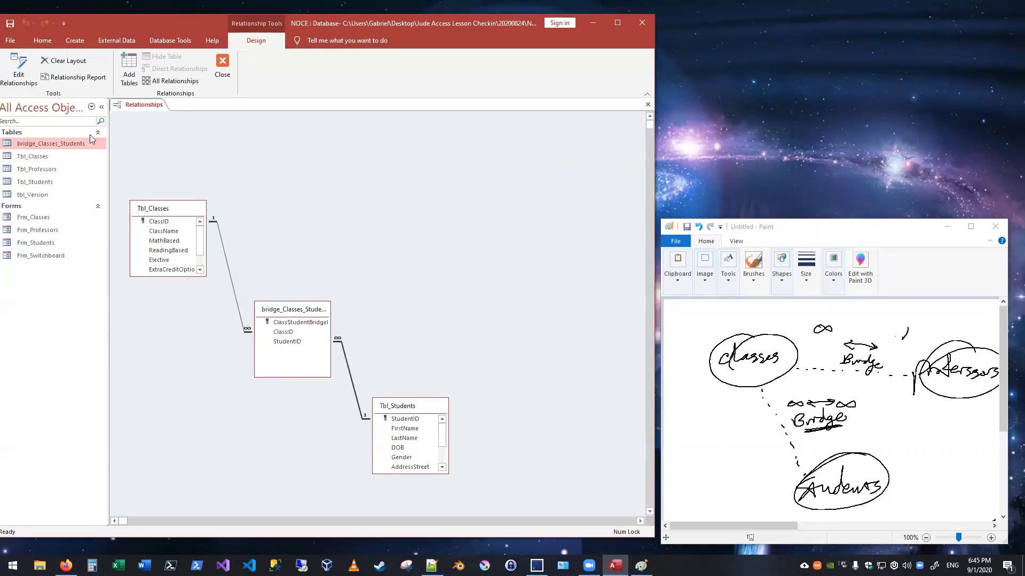
Save and close the relationships layout, and reopen it to review the links through the bridge table
left_click(10, 24)
left_click(223, 66)
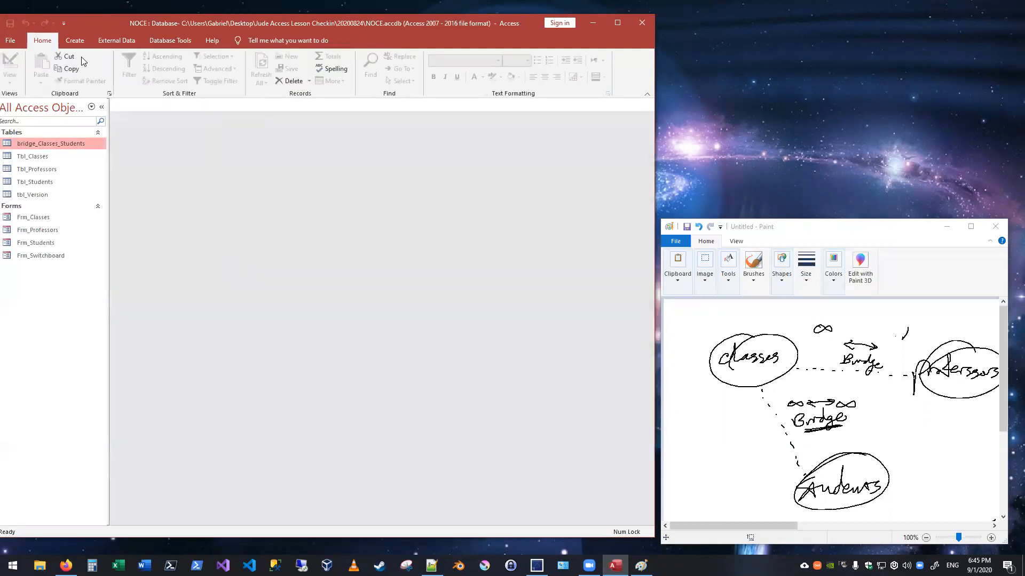
left_click(146, 42)
left_click(127, 67)
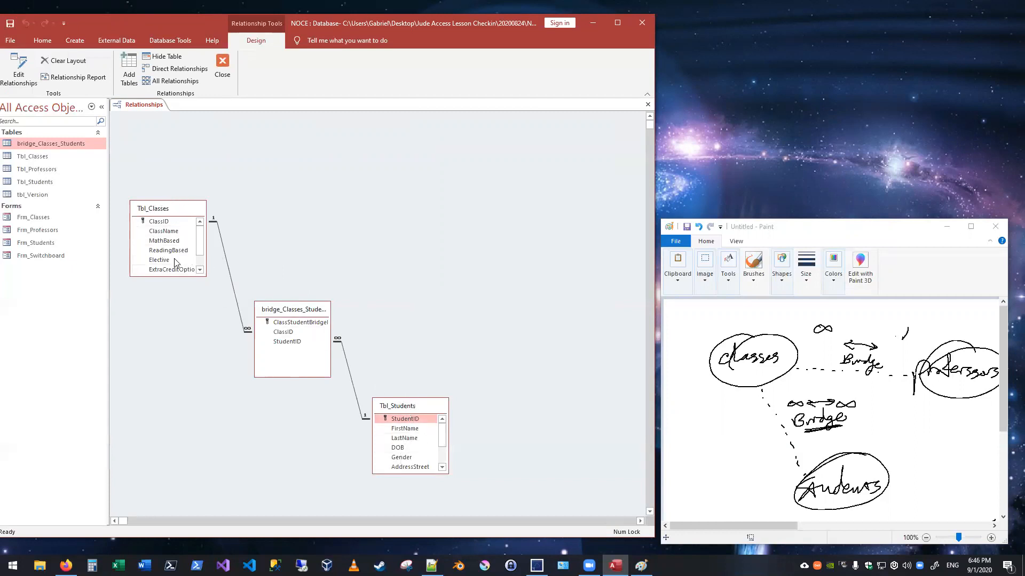
left_click(280, 310)
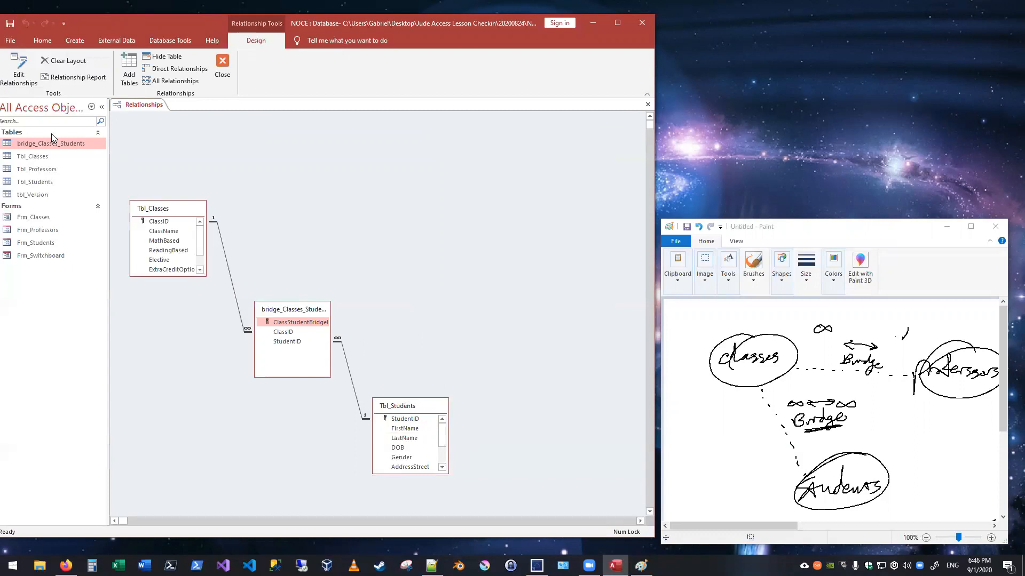
left_click(143, 107)
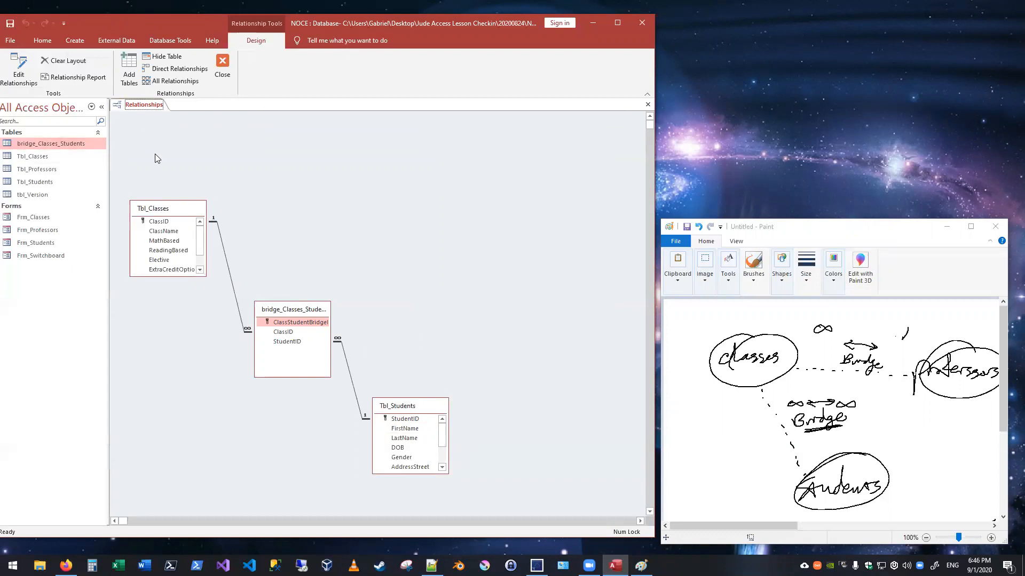
right_click(143, 107)
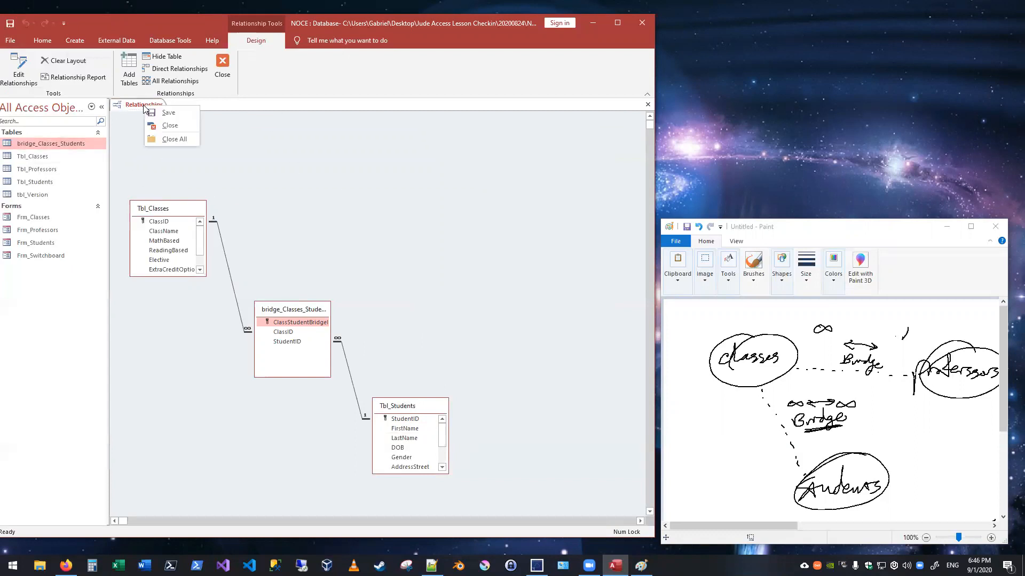
left_click(116, 144)
Open the bridge_Classes_Students, Tbl_Classes and Tbl_Students datasheets and maximize the Access window
double_click(33, 145)
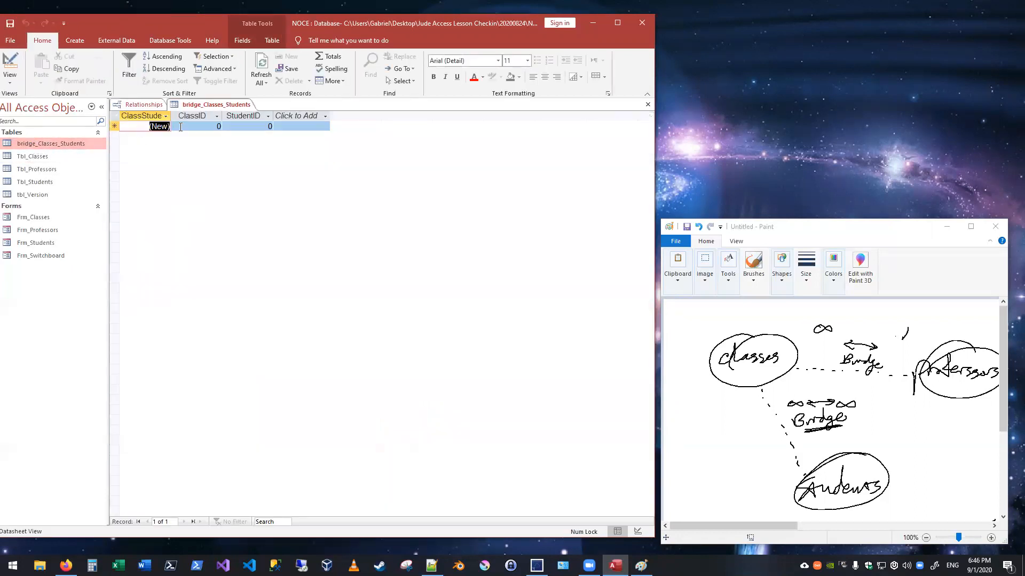
double_click(35, 156)
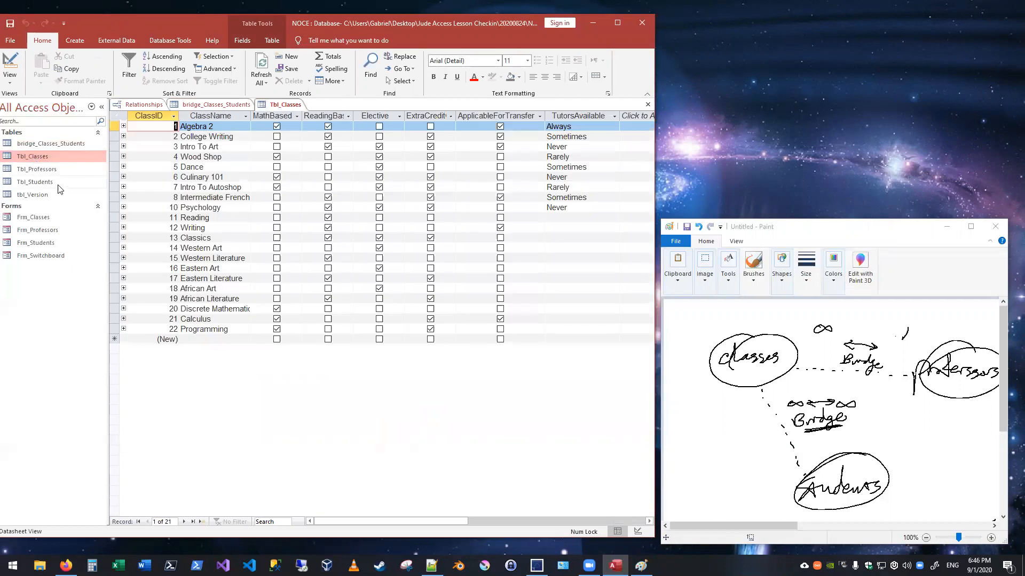
double_click(40, 182)
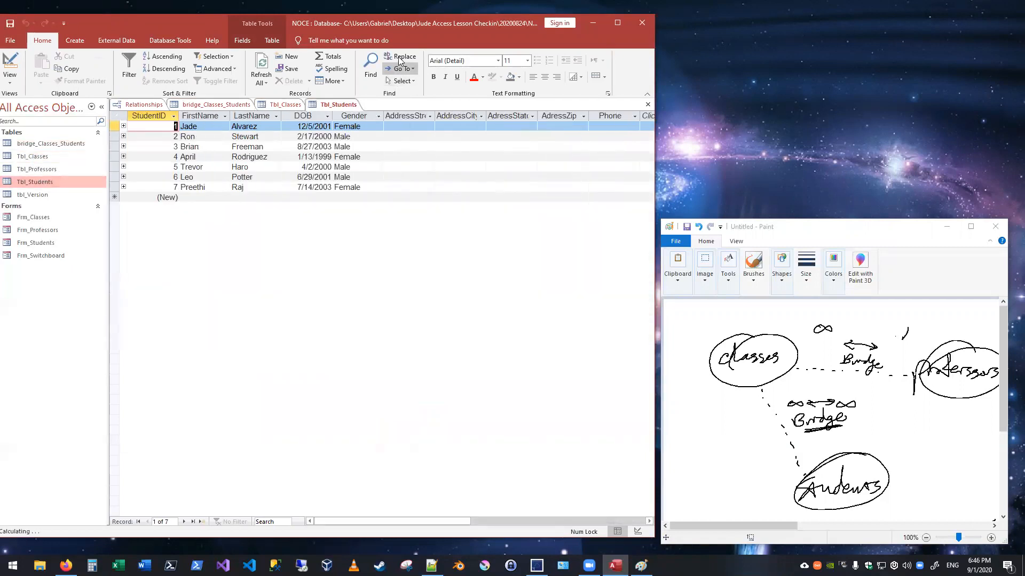
double_click(426, 23)
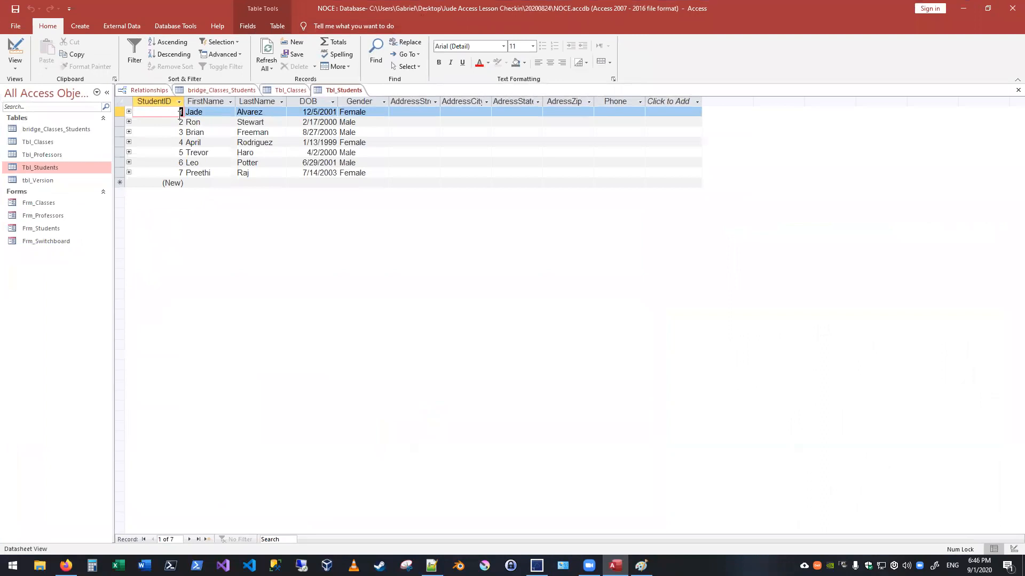
Look up the Psychology class in Tbl_Classes and enter its ClassID 10 in a new bridge_Classes_Students record
left_click(283, 92)
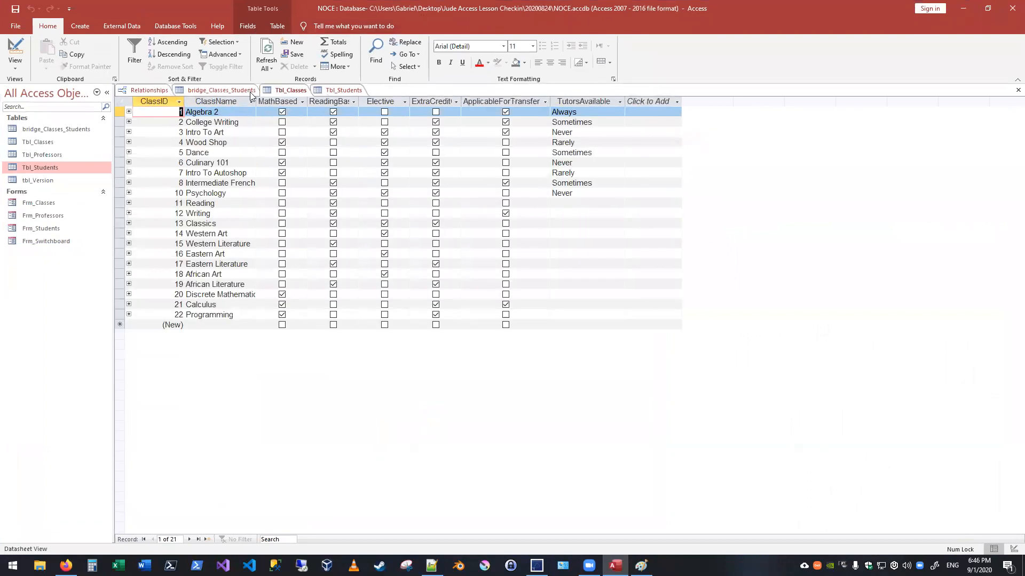
left_click(175, 193)
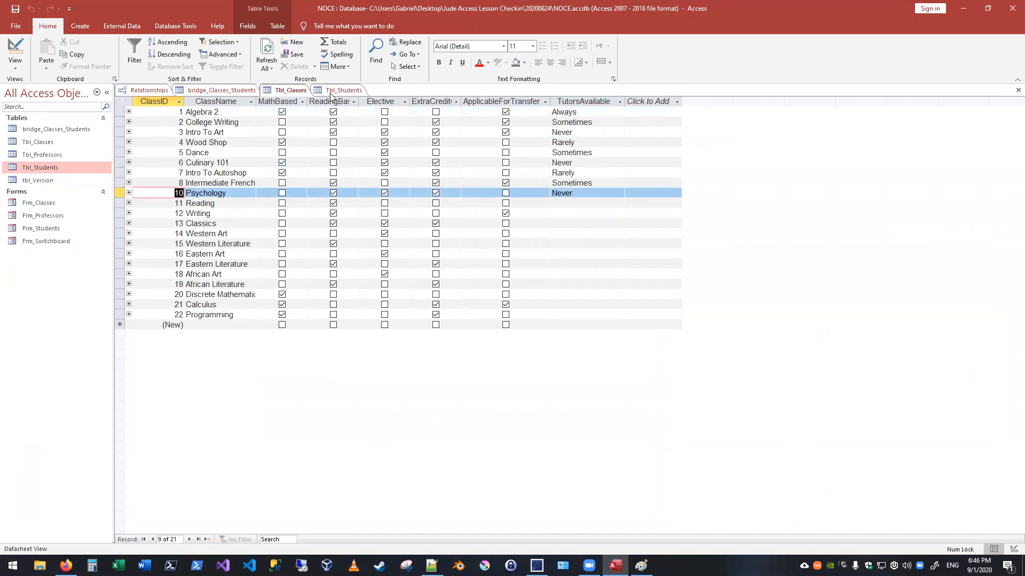
left_click(332, 93)
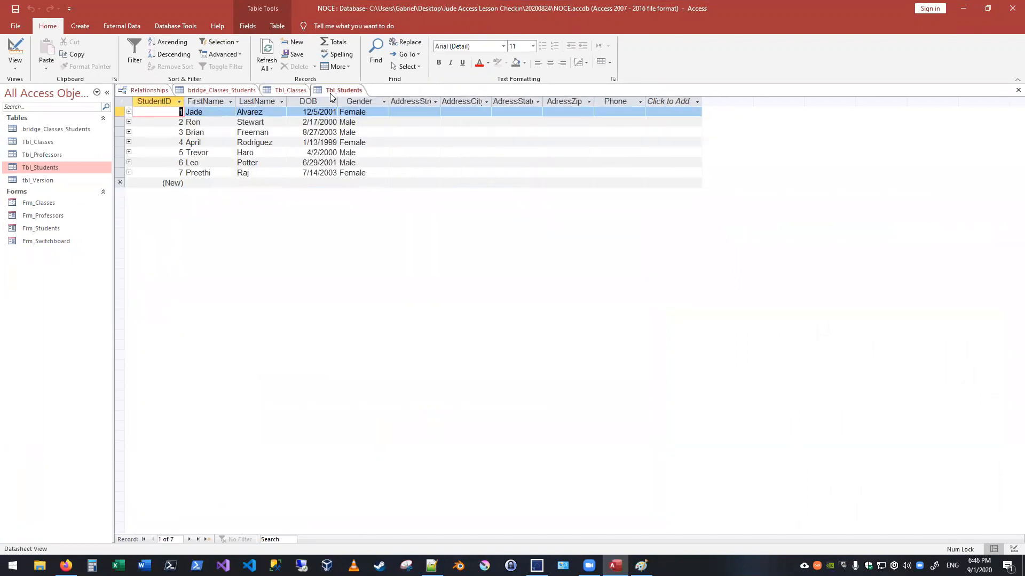
left_click(214, 92)
left_click(223, 113)
type("0")
key("BackSpace")
type("10")
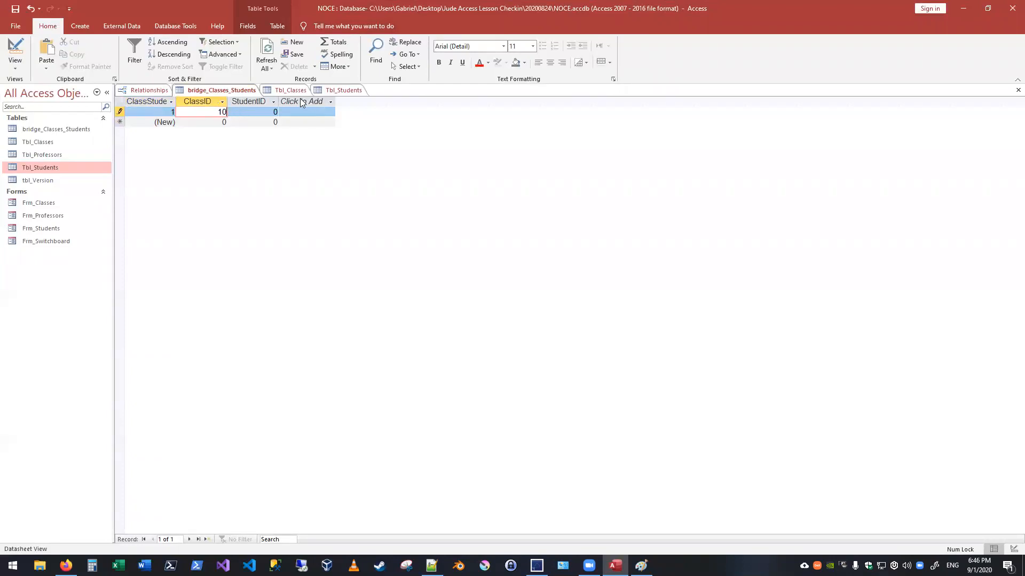
Check the student IDs in Tbl_Students, set the new bridge record's StudentID to 4 and commit the record
left_click(340, 91)
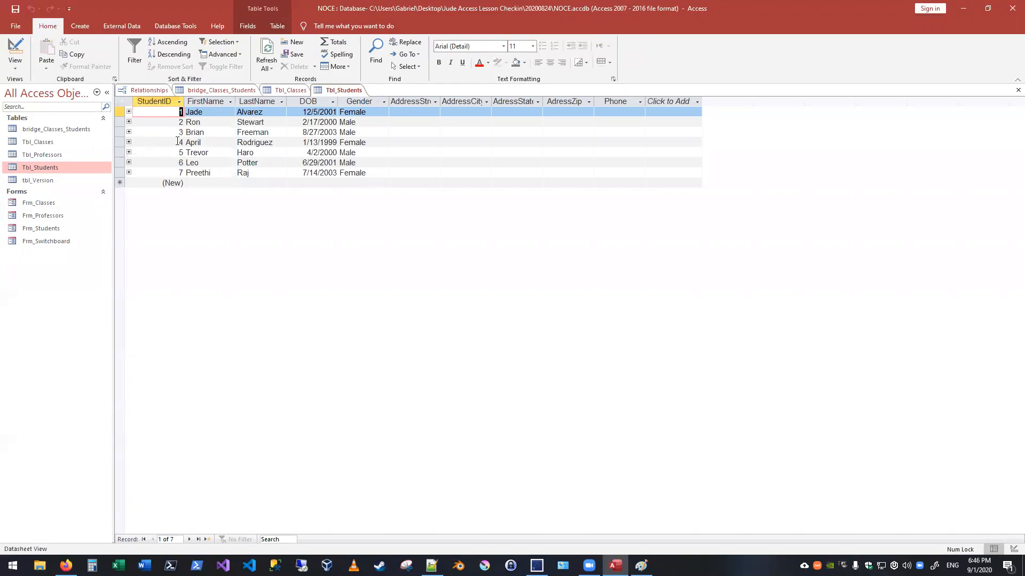
left_click(214, 90)
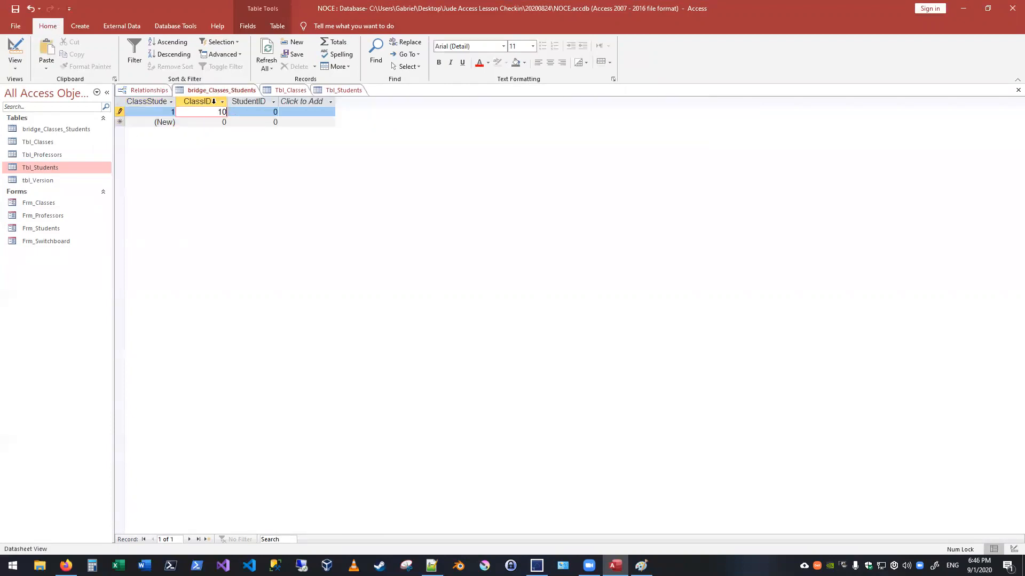
double_click(276, 112)
type("4")
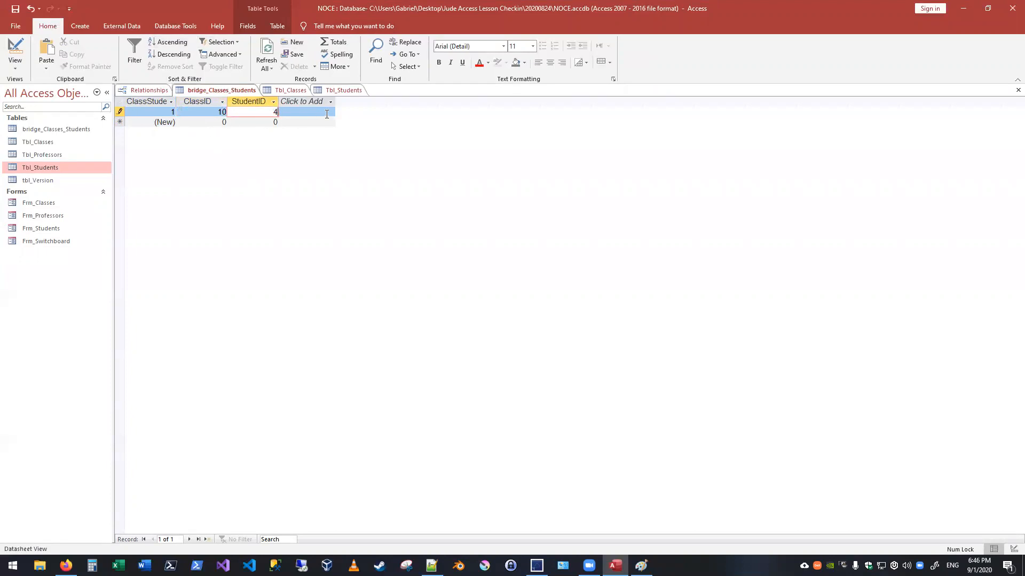
left_click(293, 122)
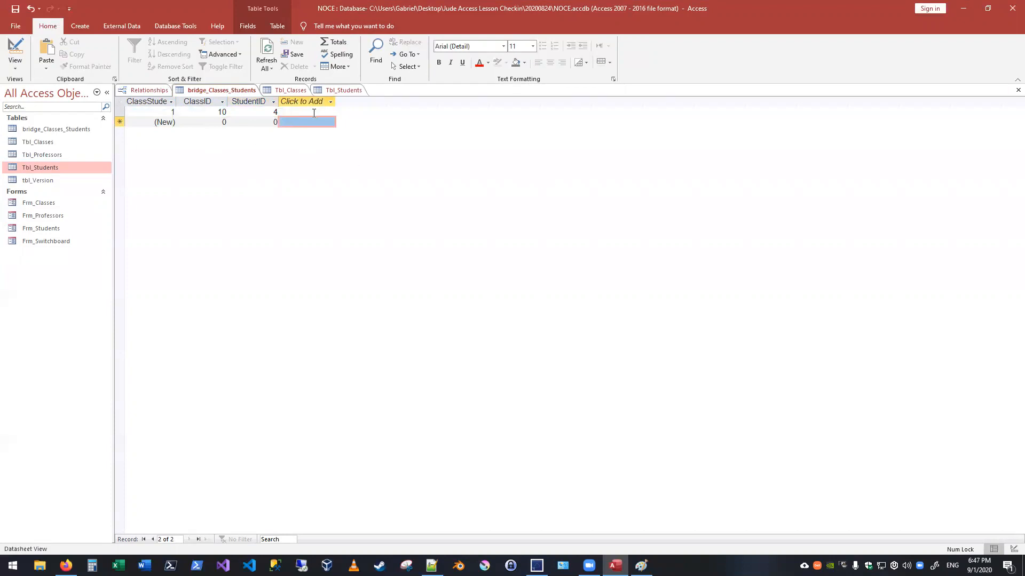
left_click(120, 112)
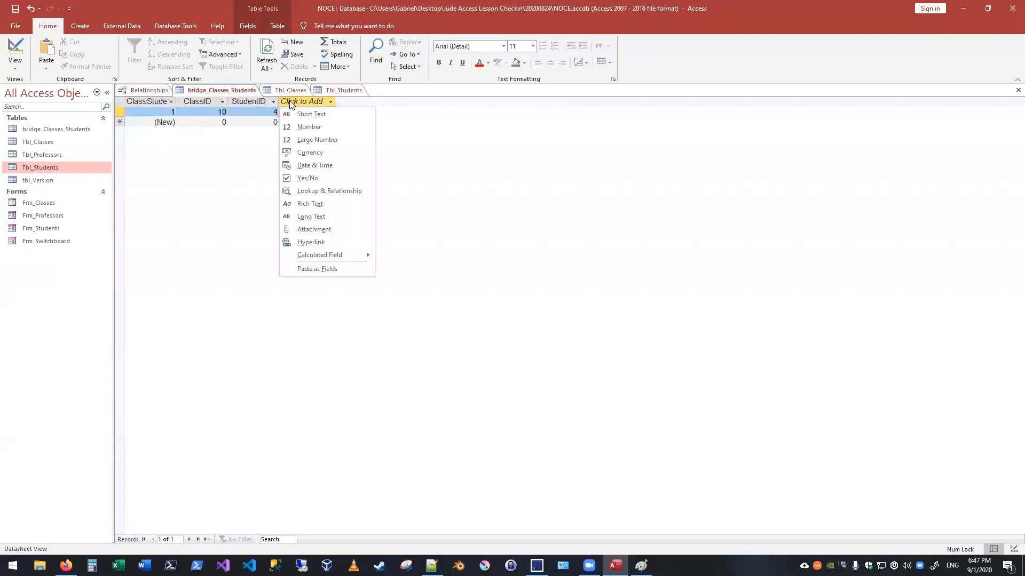
left_click(225, 164)
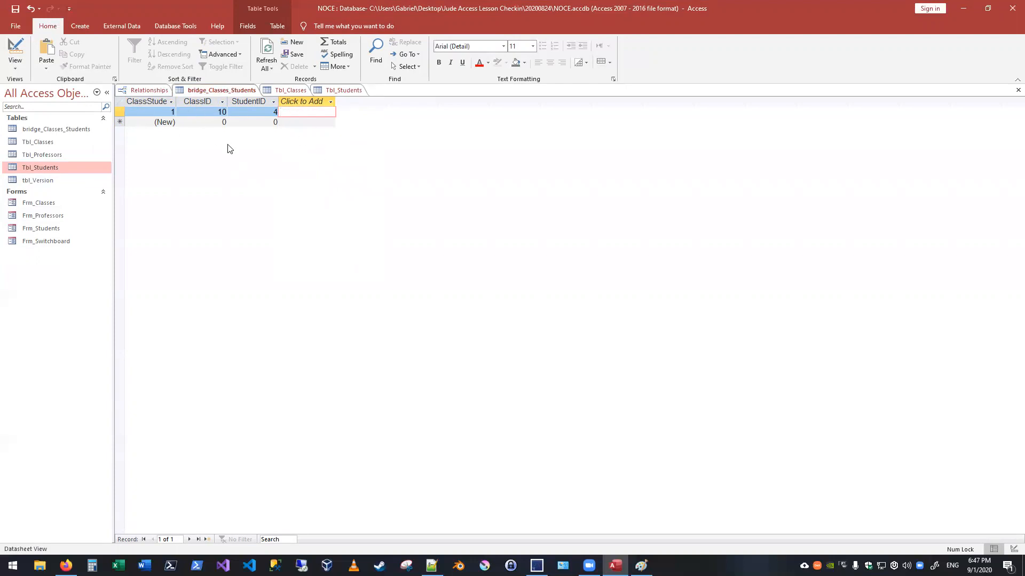
Widen the columns of the bridge_Classes_Students datasheet so the full field names fit
left_click(12, 71)
left_click(12, 70)
left_click(185, 120)
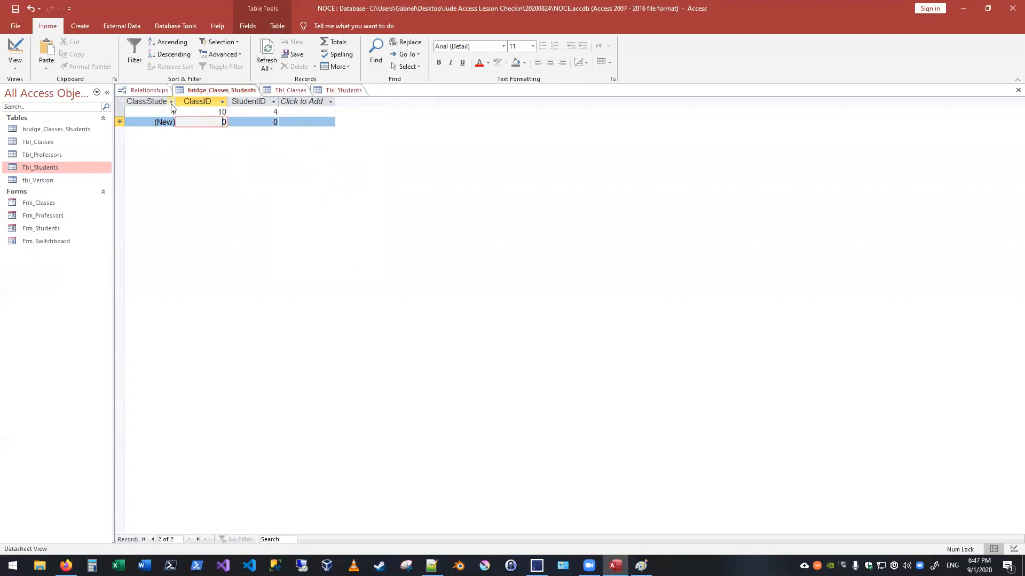
left_click_drag(177, 105, 363, 100)
left_click(416, 102)
left_click(416, 101)
left_click(416, 100)
left_click(418, 101)
left_click(418, 102)
left_click(450, 108)
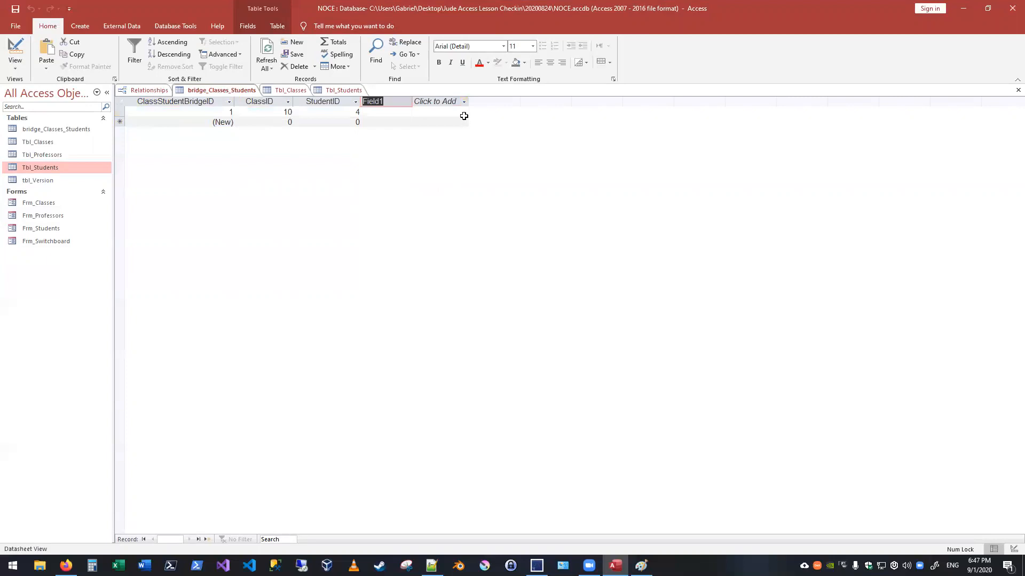
left_click(393, 101)
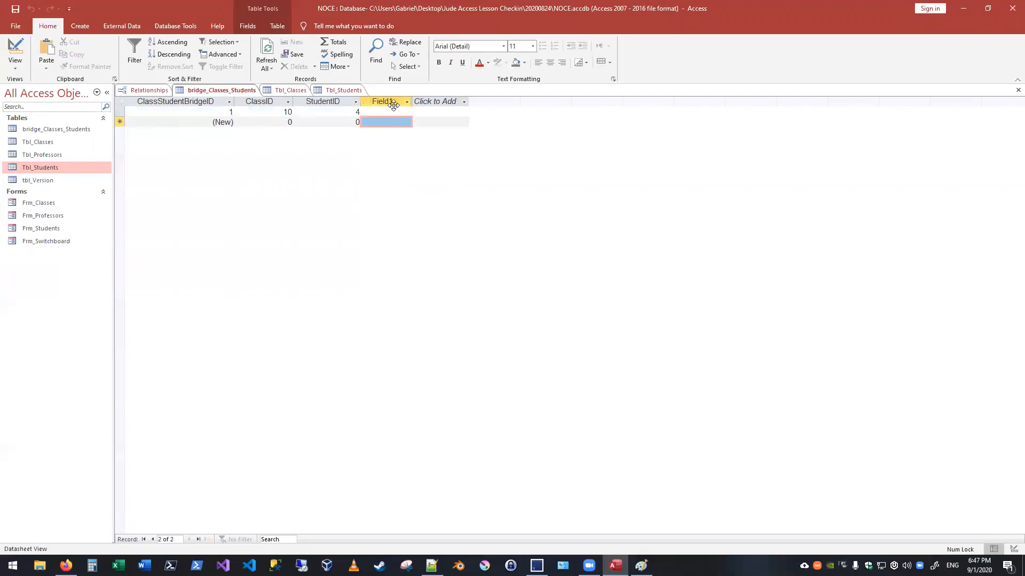
right_click(393, 102)
left_click(427, 293)
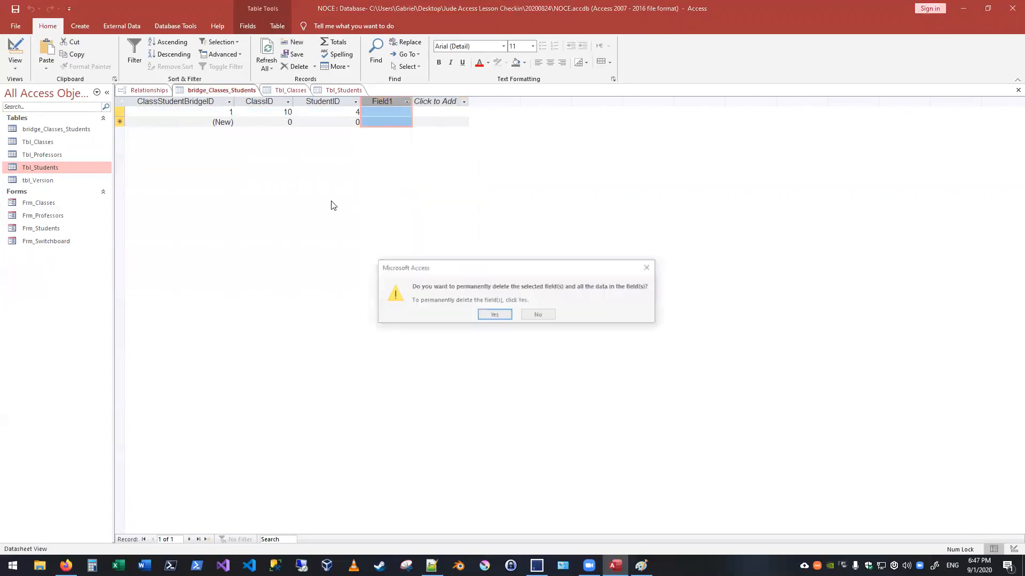
left_click(495, 314)
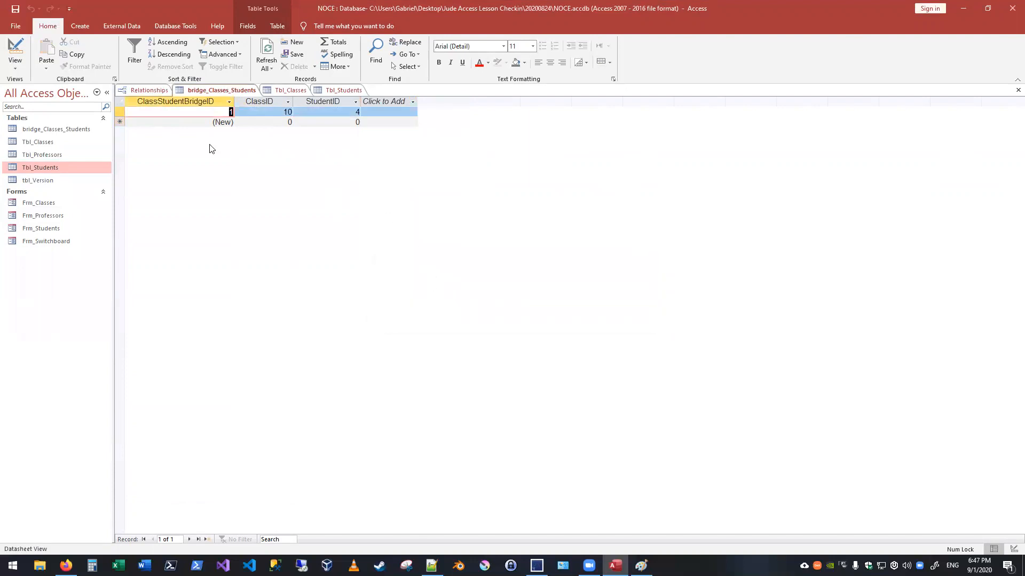
Fit the ClassStudentBridgeID column's width to its contents
left_click(233, 101)
left_click(234, 99)
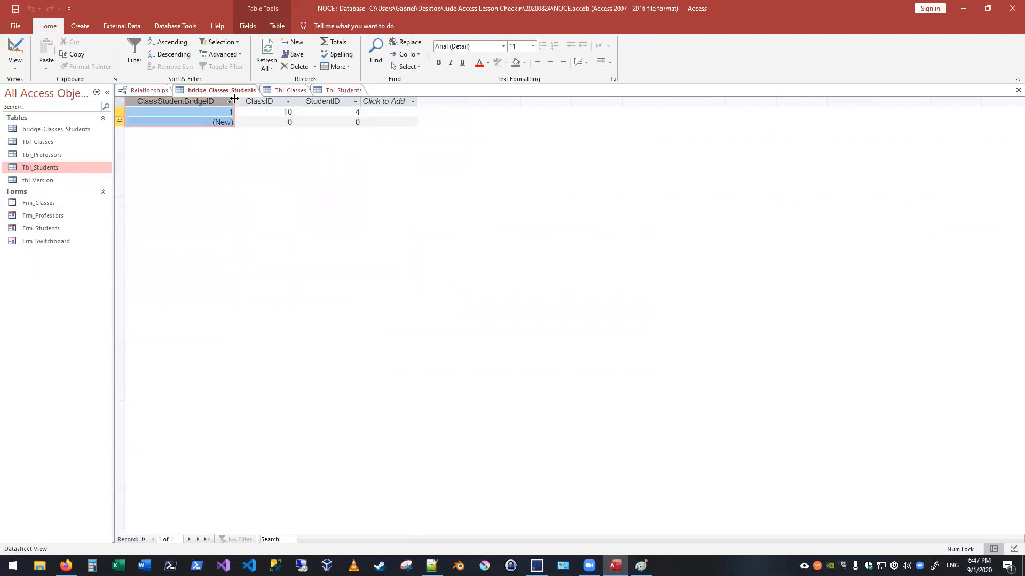
double_click(234, 99)
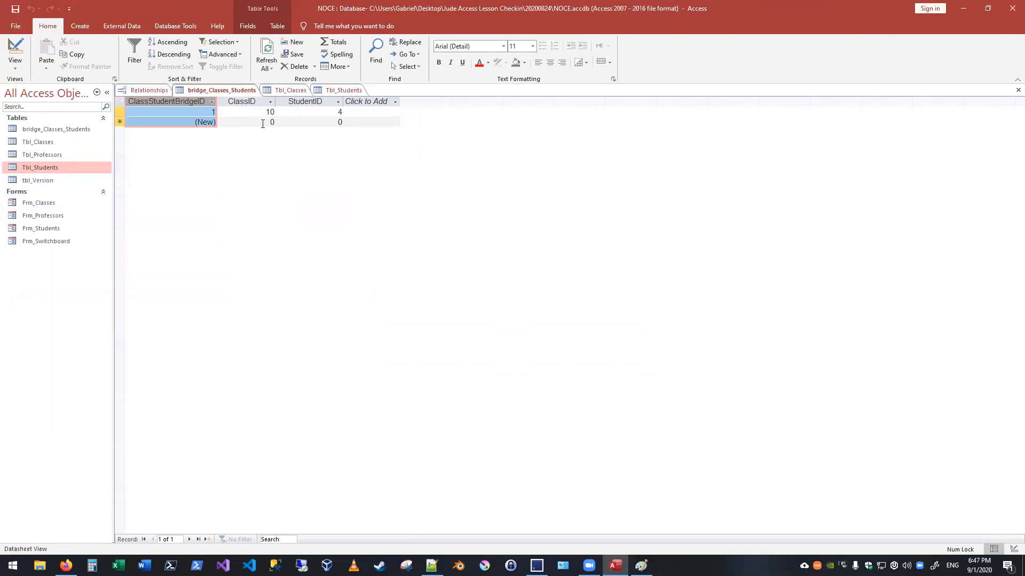
Enter a new bridge record with StudentID 2 and ClassID 9, and try to commit it
left_click(340, 123)
type("2")
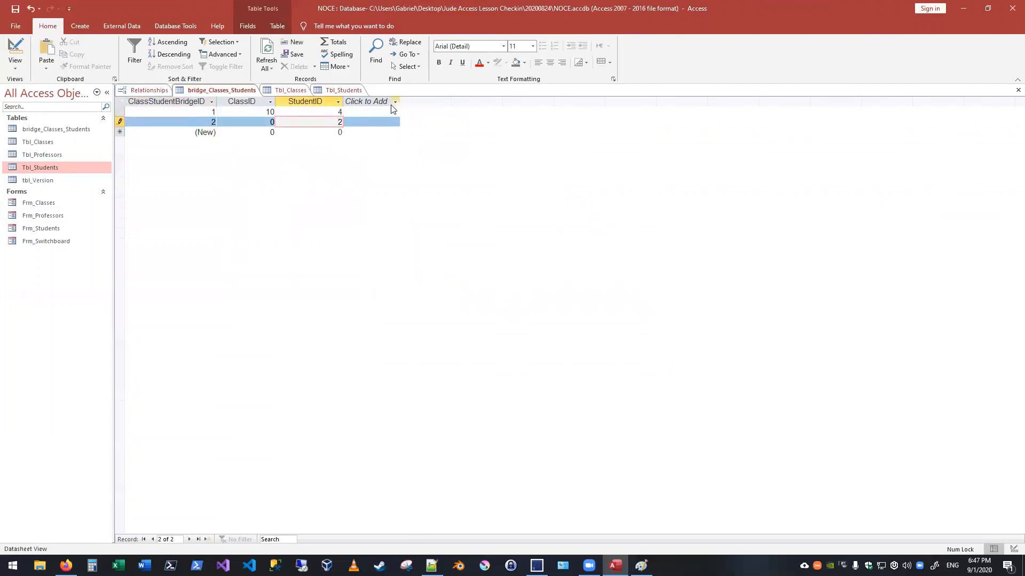
key("shift+Tab")
type("9")
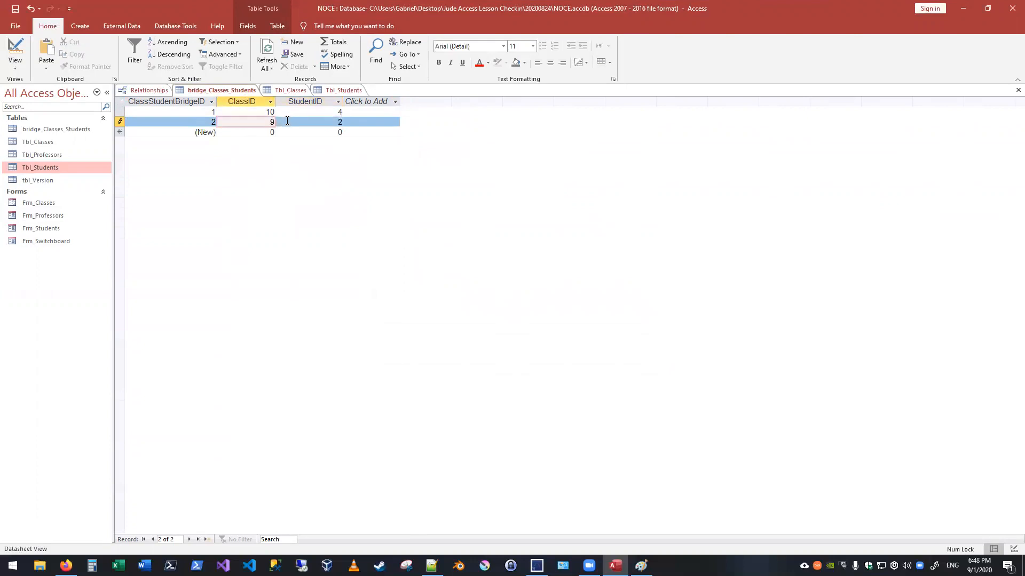
left_click(271, 133)
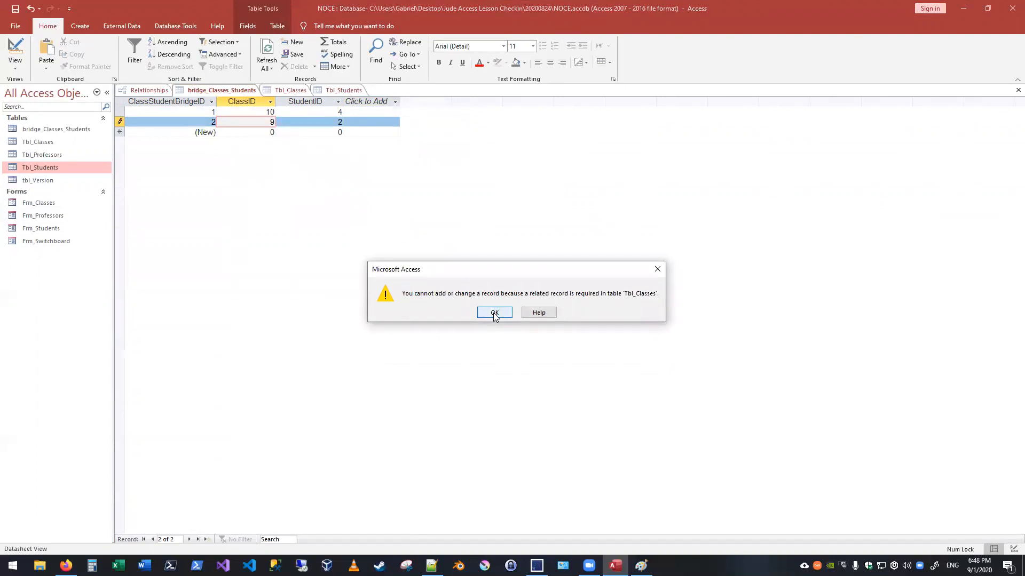
left_click(494, 313)
Set the second bridge record's ClassID to 8 and commit the record
left_click(269, 119)
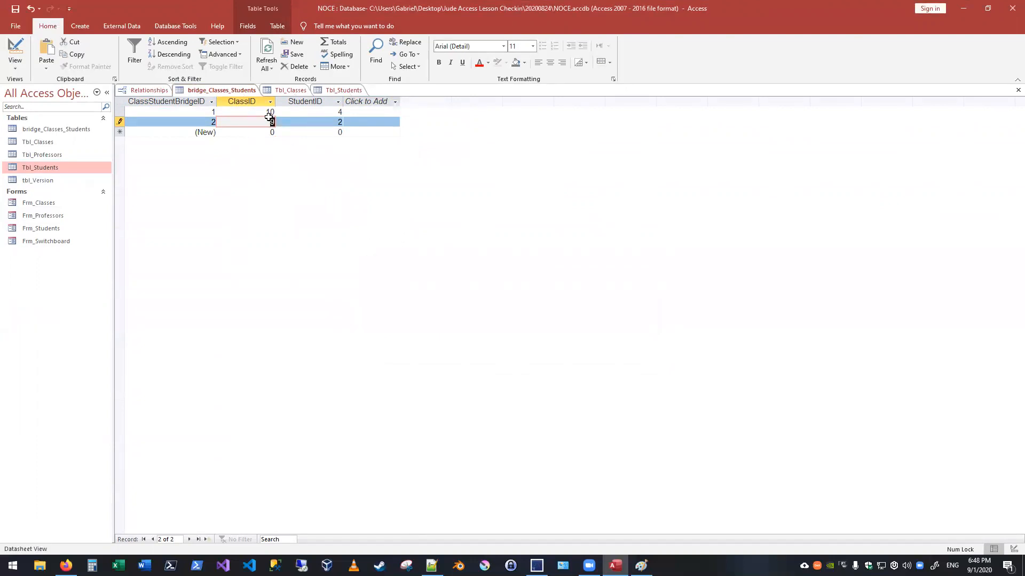
key("Tab")
key("Tab")
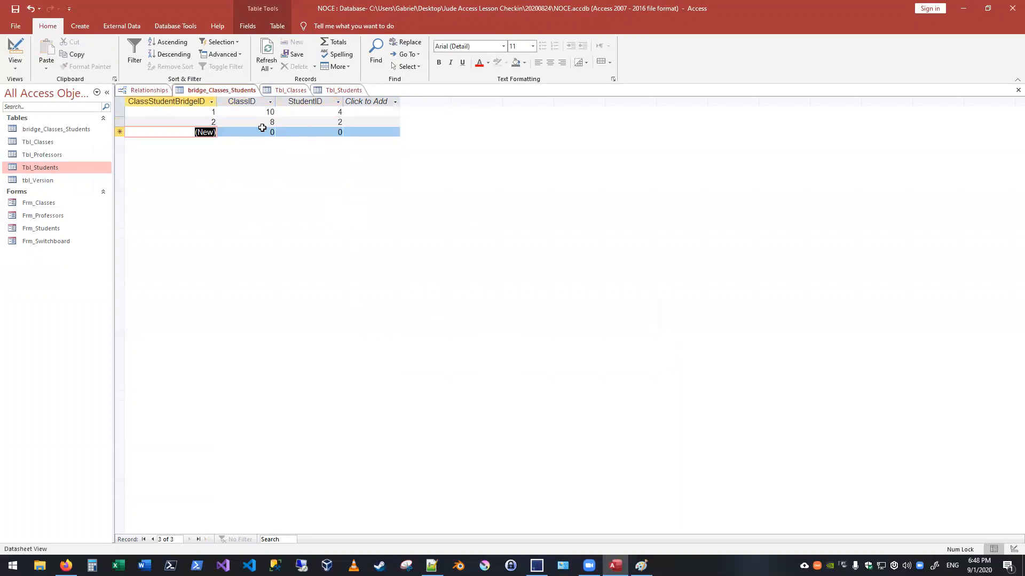
Add a third bridge record with ClassID 1 and StudentID 1
left_click(269, 136)
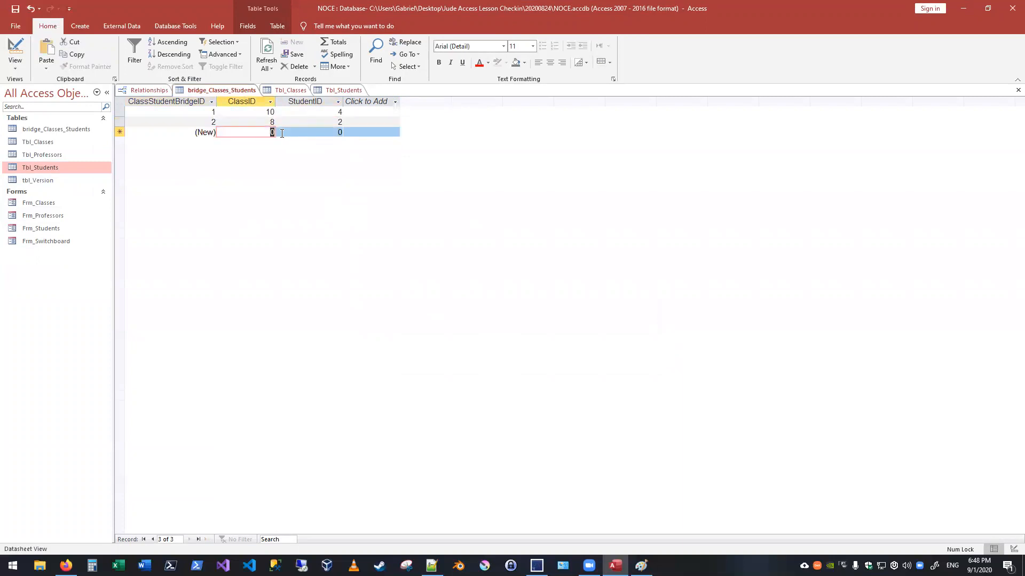
type("1")
left_click(341, 133)
type("1")
Add a fourth bridge record with ClassID 5 and StudentID 2, and commit it
left_click(275, 141)
type("5")
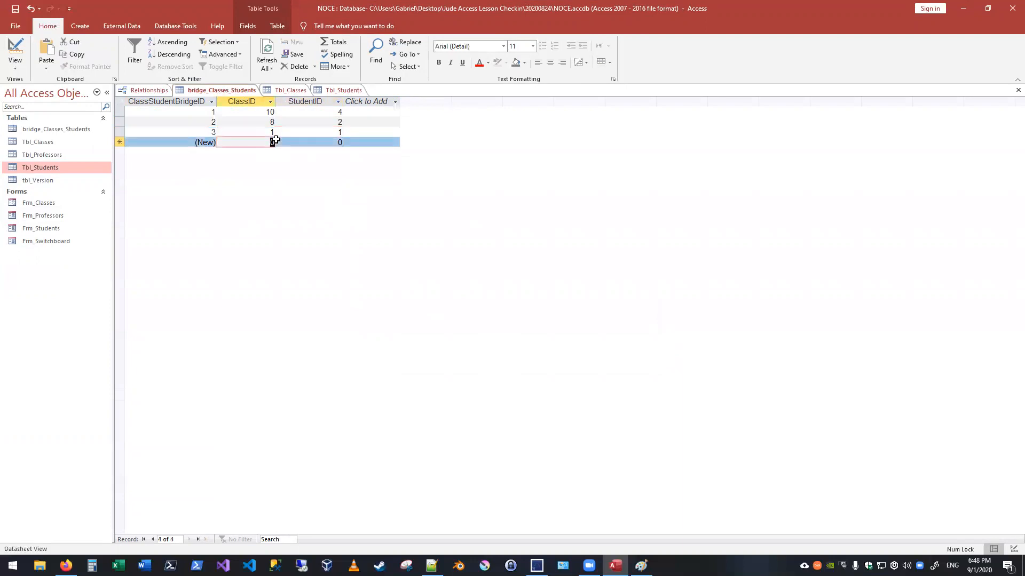
key("Tab")
key("Tab")
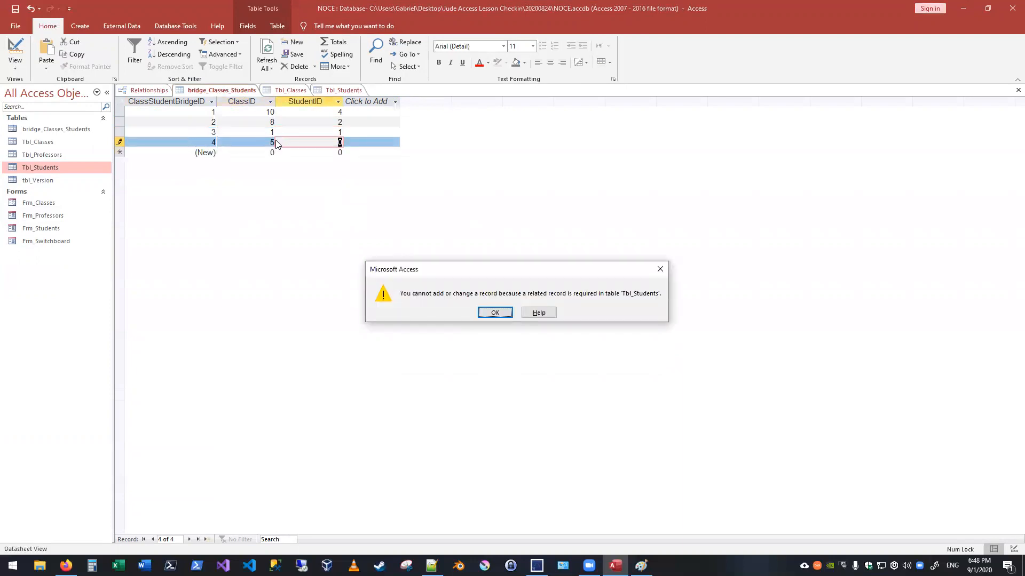
key("Return")
left_click(275, 140)
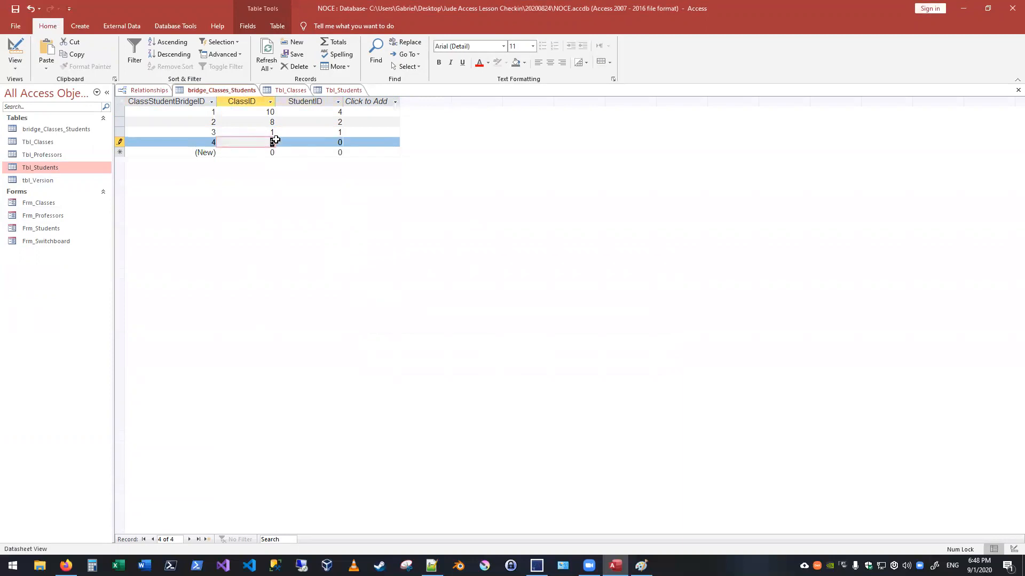
key("Tab")
type("2")
left_click(291, 153)
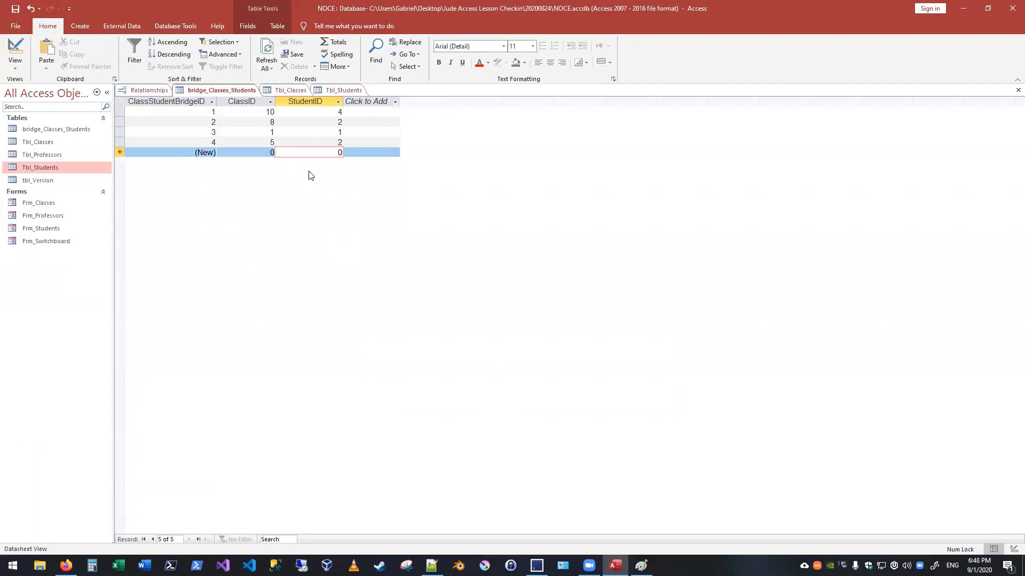
Enter a fifth bridge record with ClassID 3 and StudentID 100, and try to commit it to test referential integrity
left_click(262, 155)
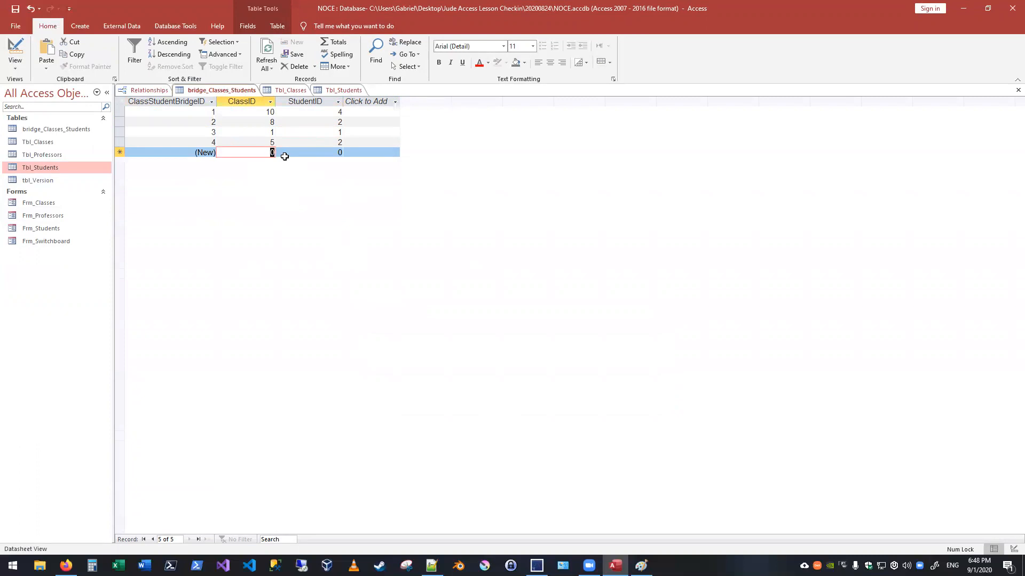
type("3")
key("Tab")
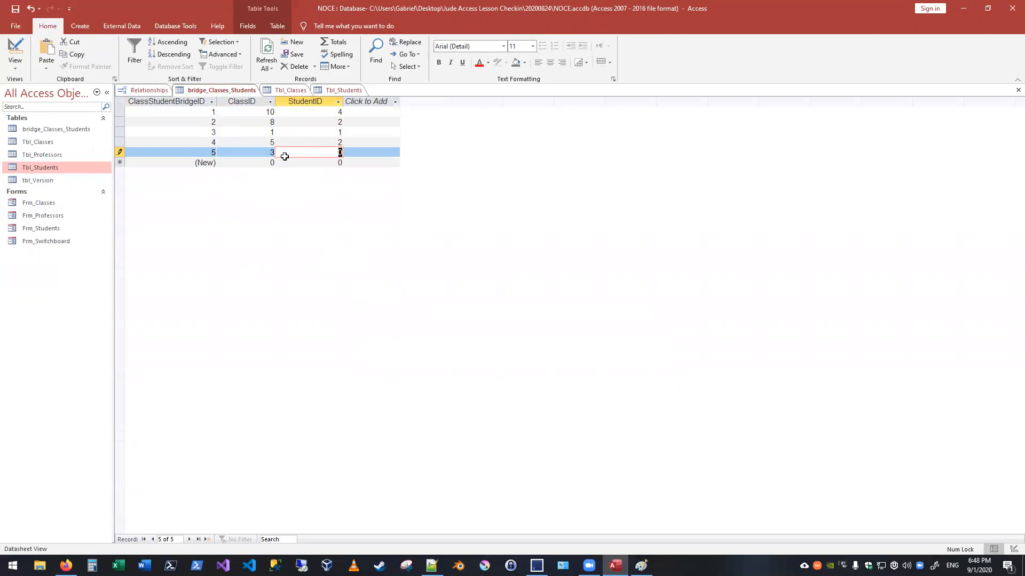
type("100")
left_click(312, 164)
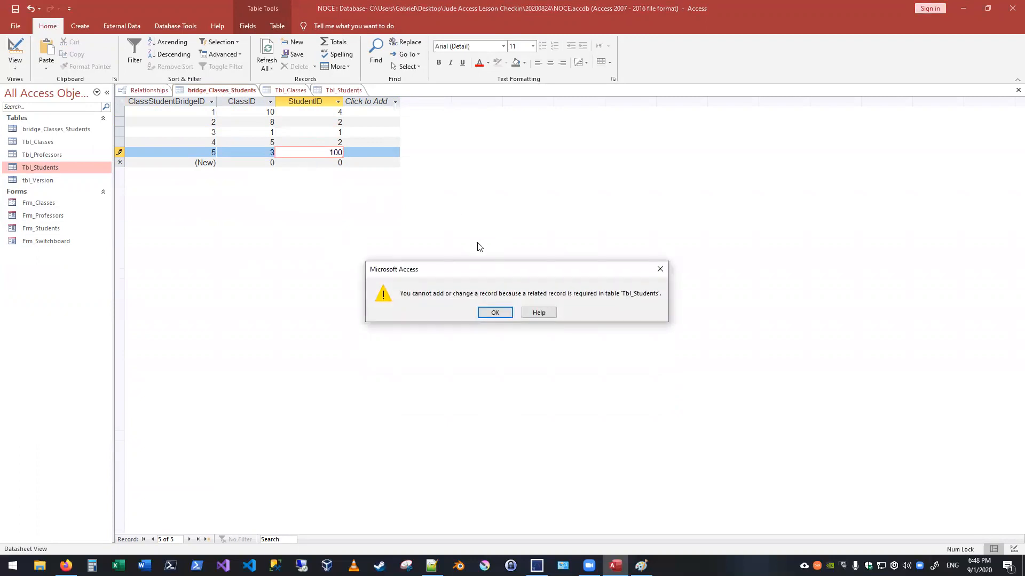
left_click_drag(466, 271, 251, 187)
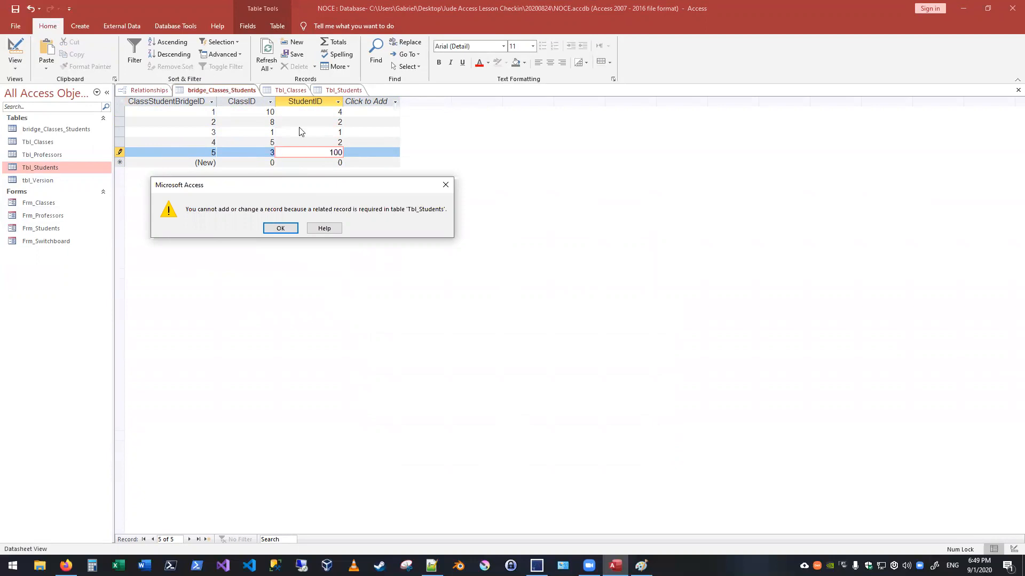
left_click(282, 228)
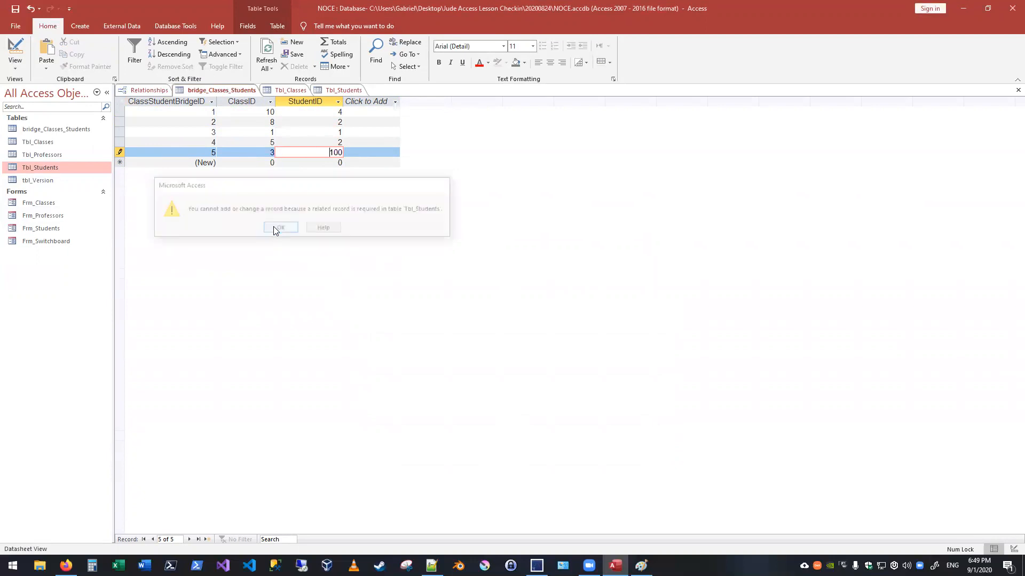
Replace the fifth bridge record's StudentID with 2 and commit the record
key("Delete")
key("Delete")
key("Delete")
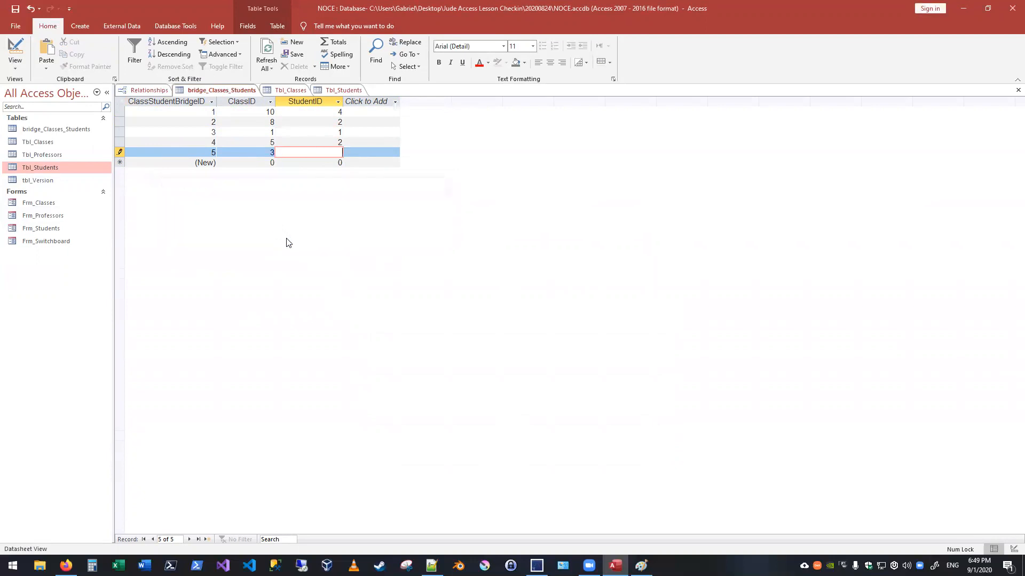
left_click(317, 165)
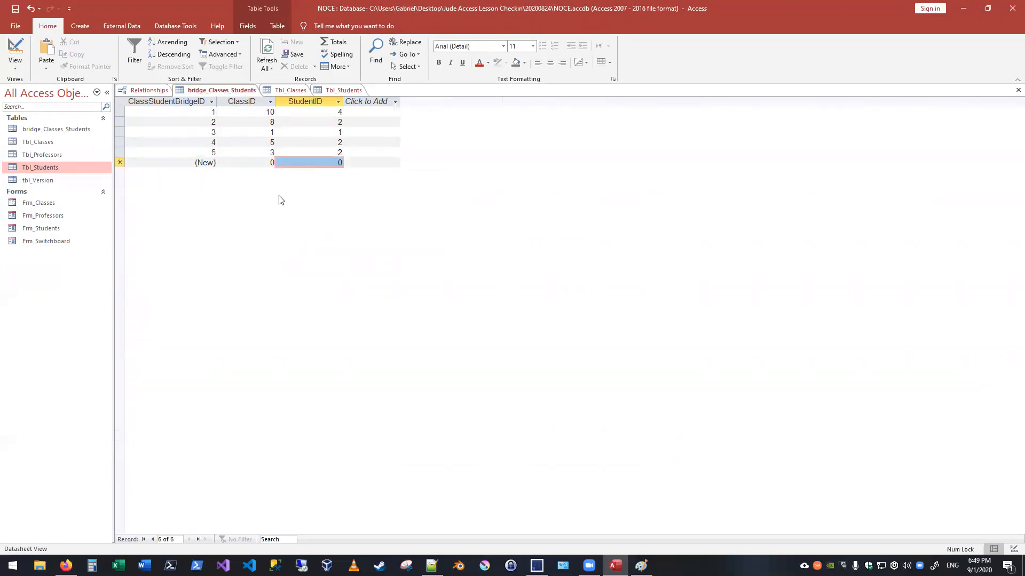
Try to commit a bridge record with ClassID 50 and StudentID 3000, and discard the entry
left_click(255, 165)
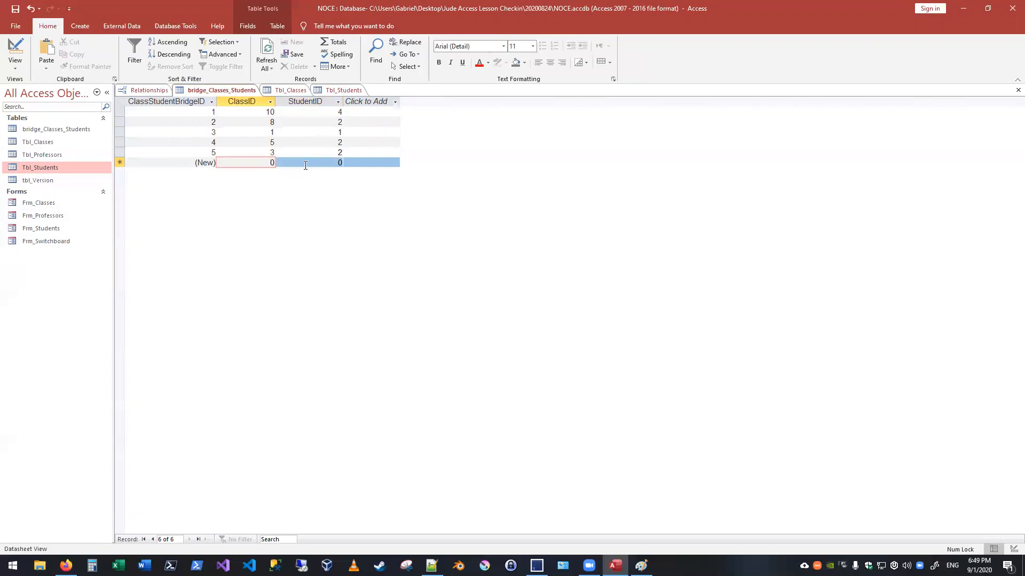
type("50")
key("Tab")
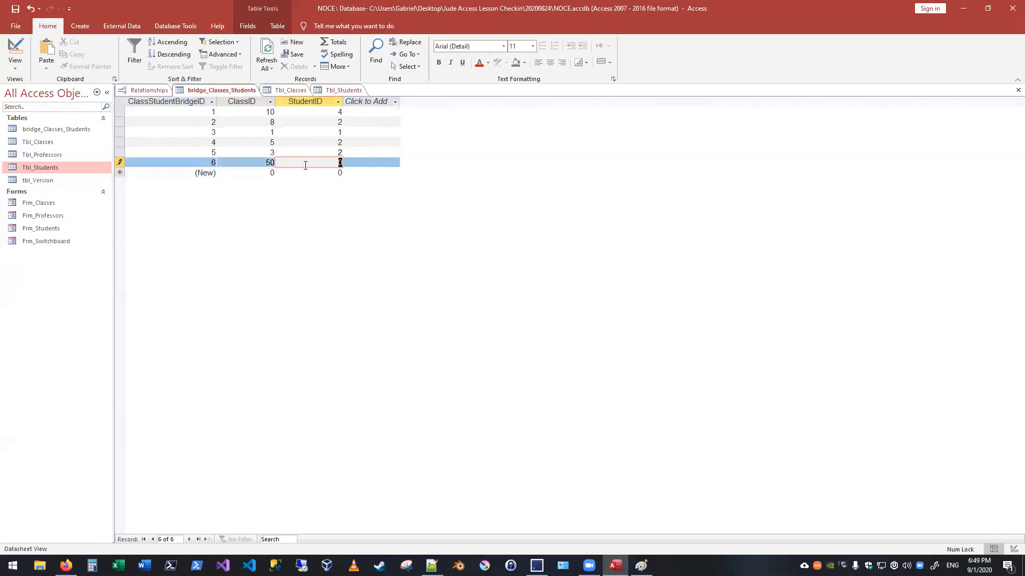
type("3000")
left_click(314, 173)
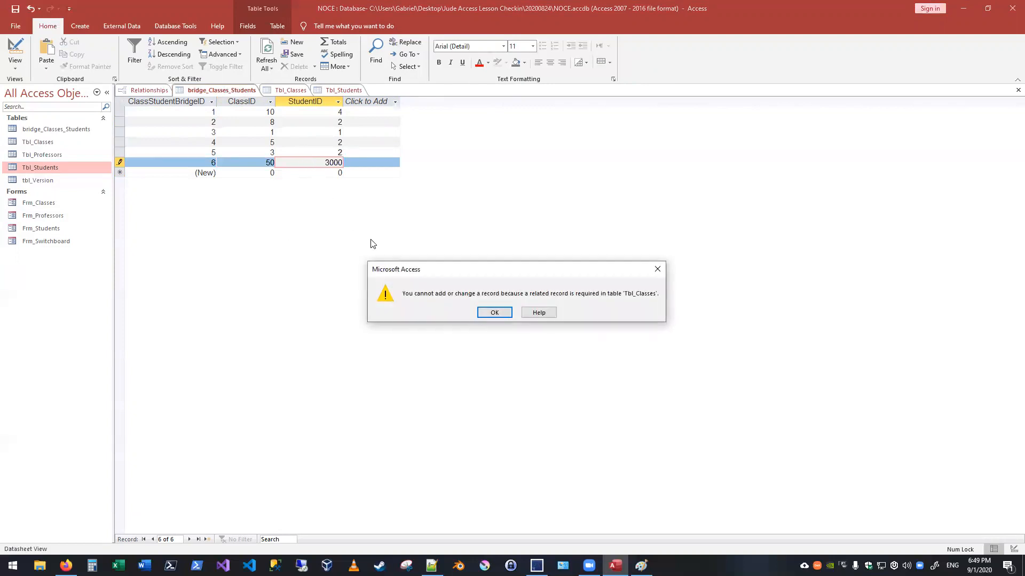
left_click(493, 313)
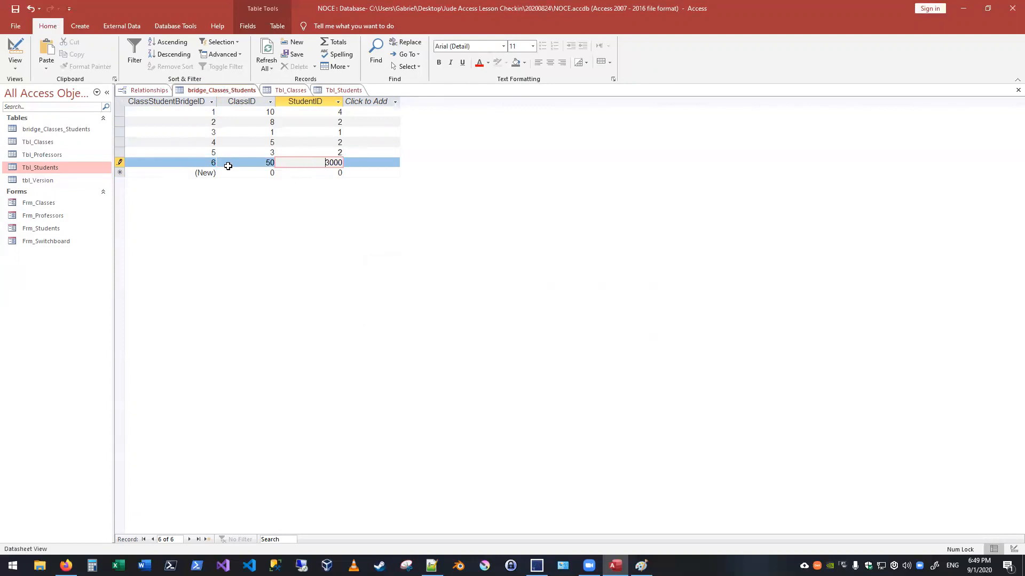
key("Escape")
key("Escape")
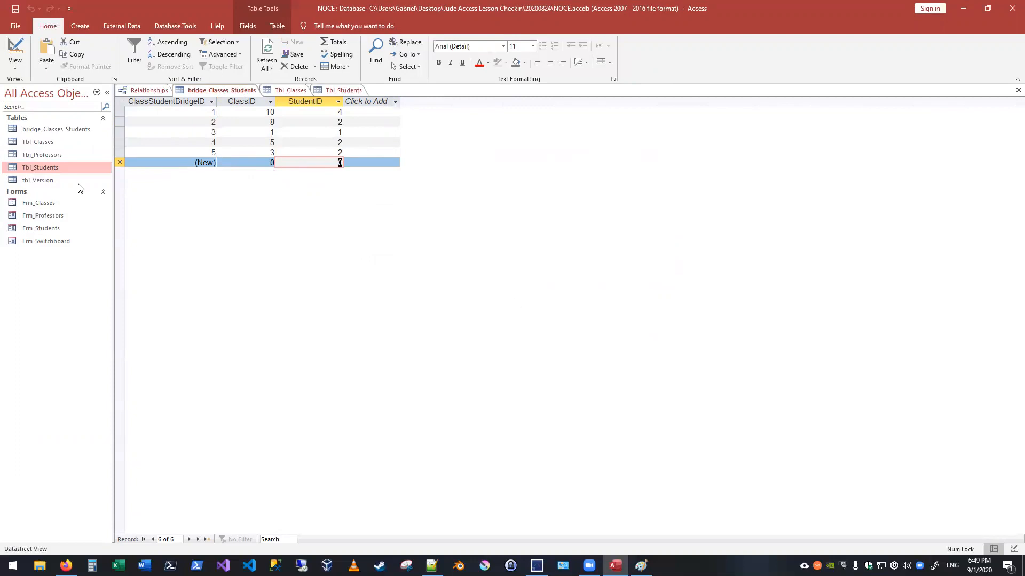
Add another bridge record with ClassID 1 and StudentID 1, and commit it
left_click(265, 162)
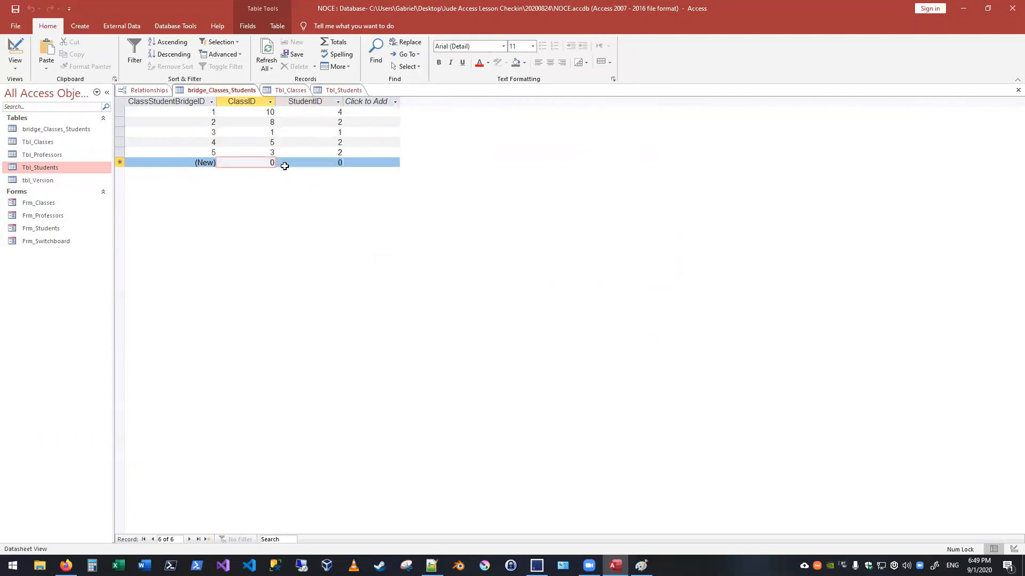
type("1")
key("Tab")
type("1")
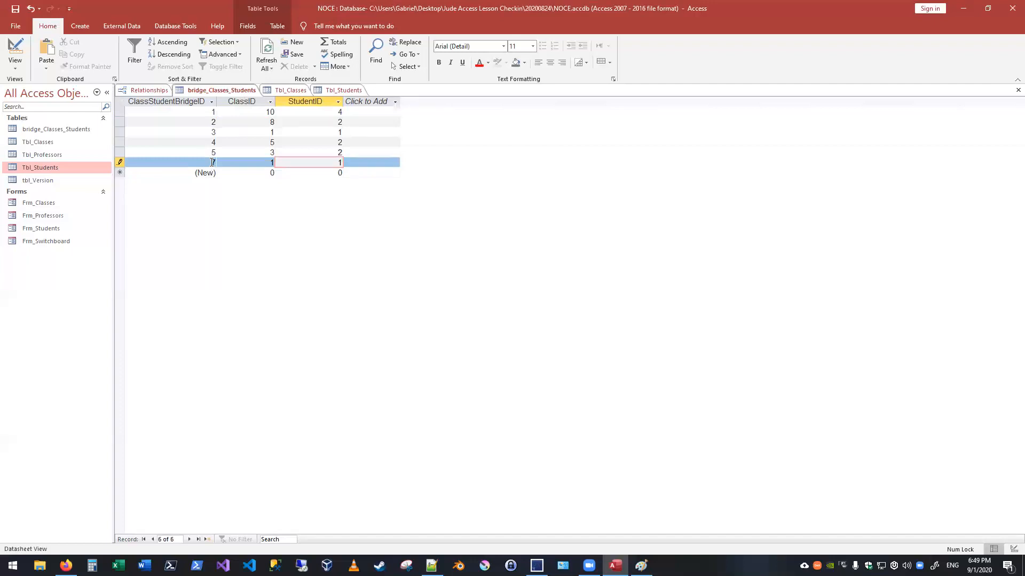
key("Tab")
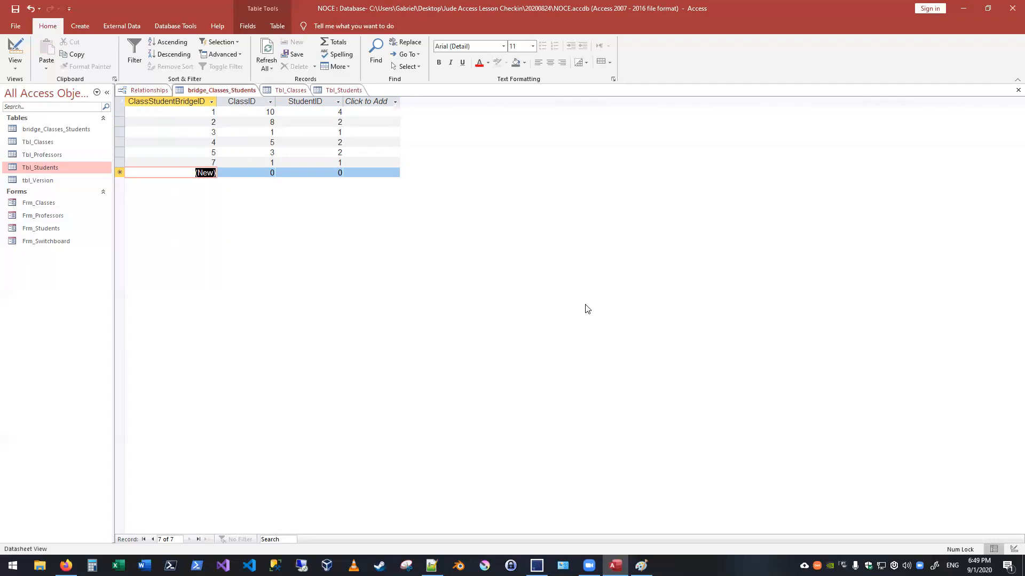
Switch to the Tbl_Classes datasheet and check the related bridge records under Algebra 2
left_click(268, 172)
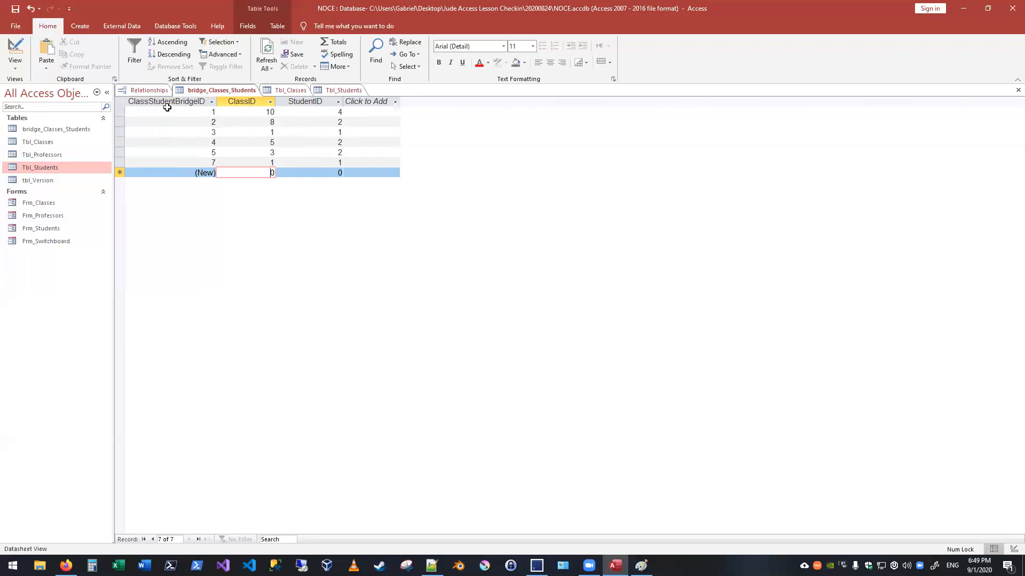
left_click(290, 90)
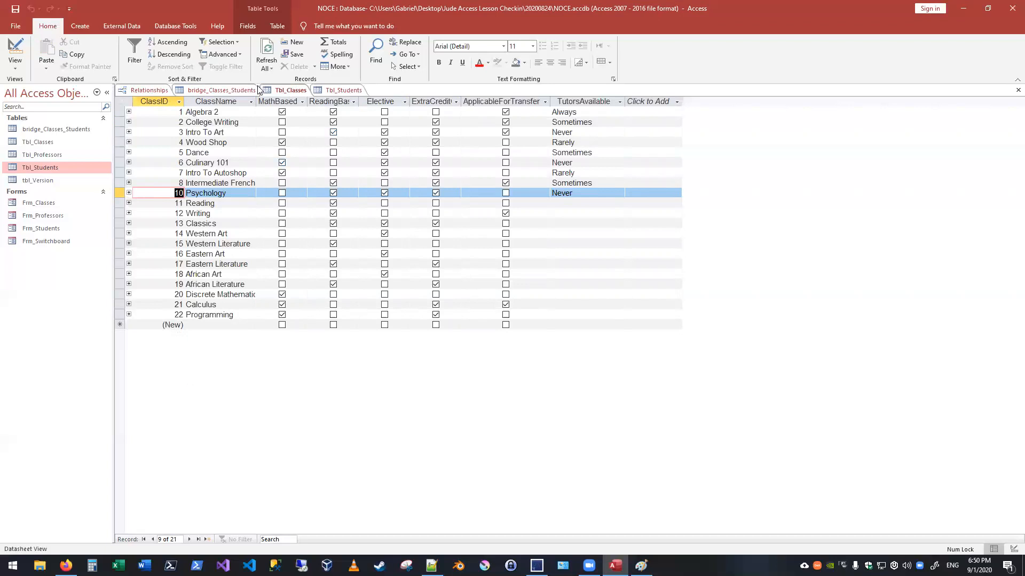
left_click(129, 112)
left_click(129, 111)
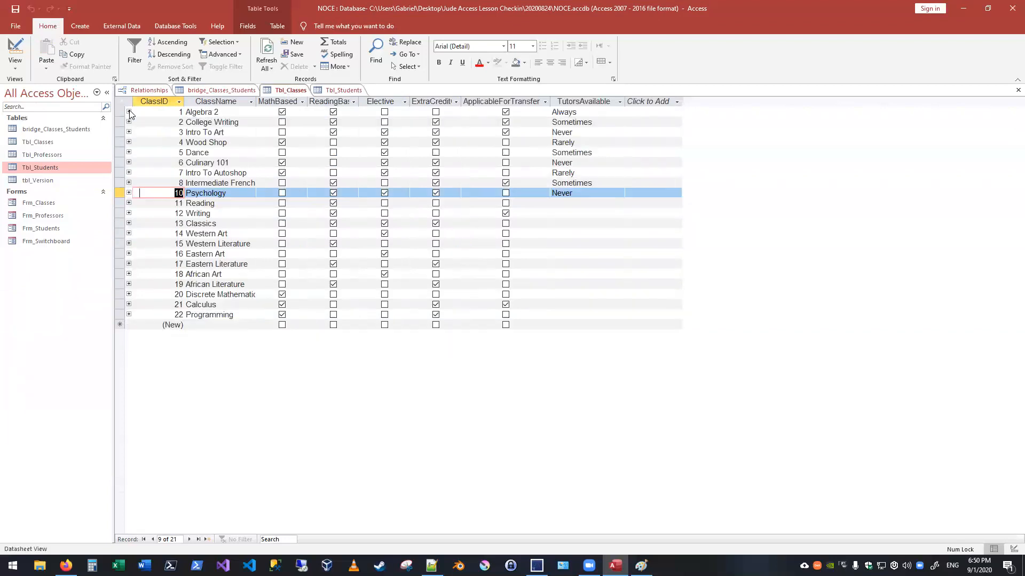
Glance over the Tbl_Classes and Tbl_Students datasheets, and close the bridge_Classes_Students datasheet, saving its layout changes
left_click(228, 192)
left_click(227, 205)
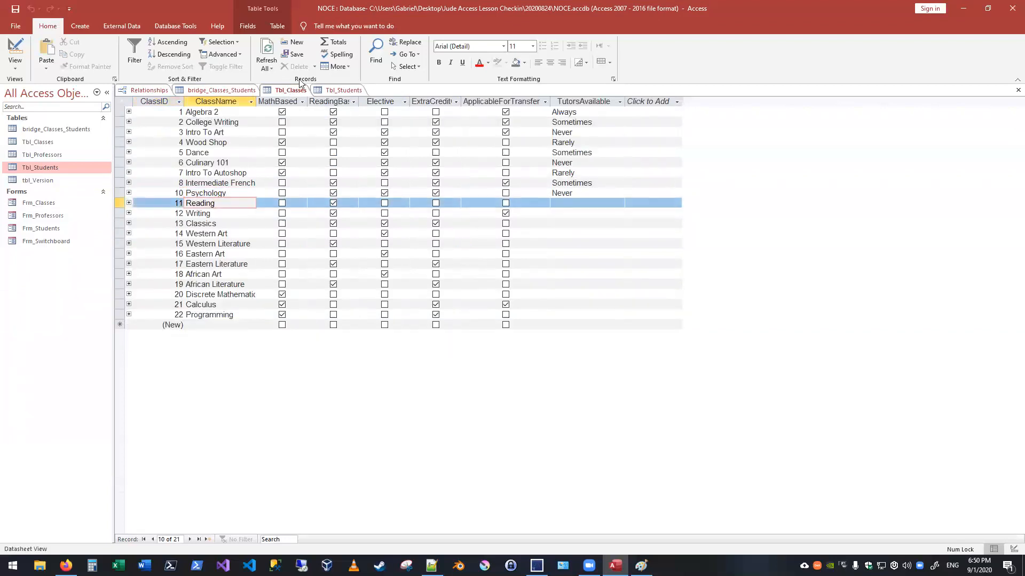
left_click(320, 89)
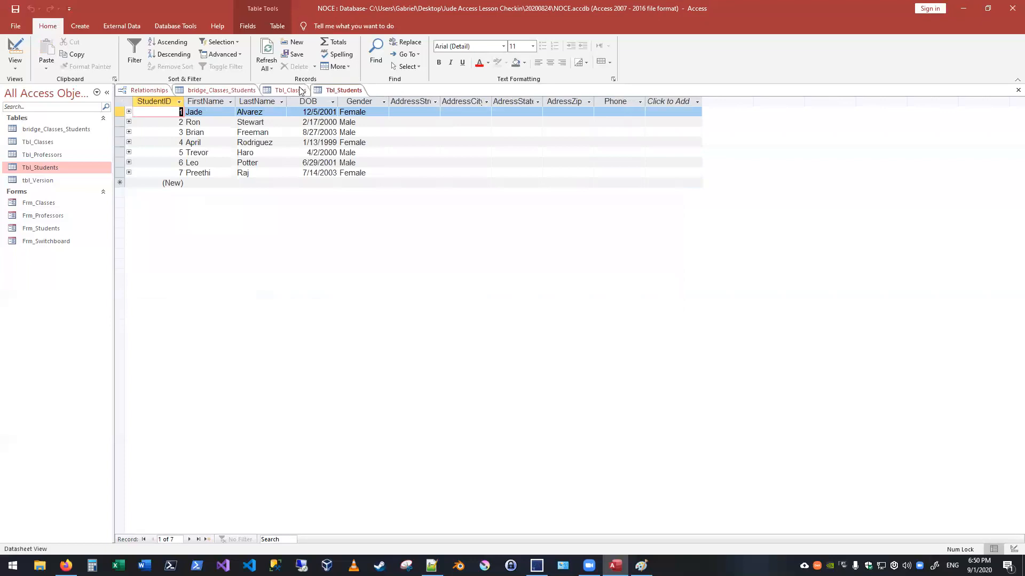
left_click(234, 91)
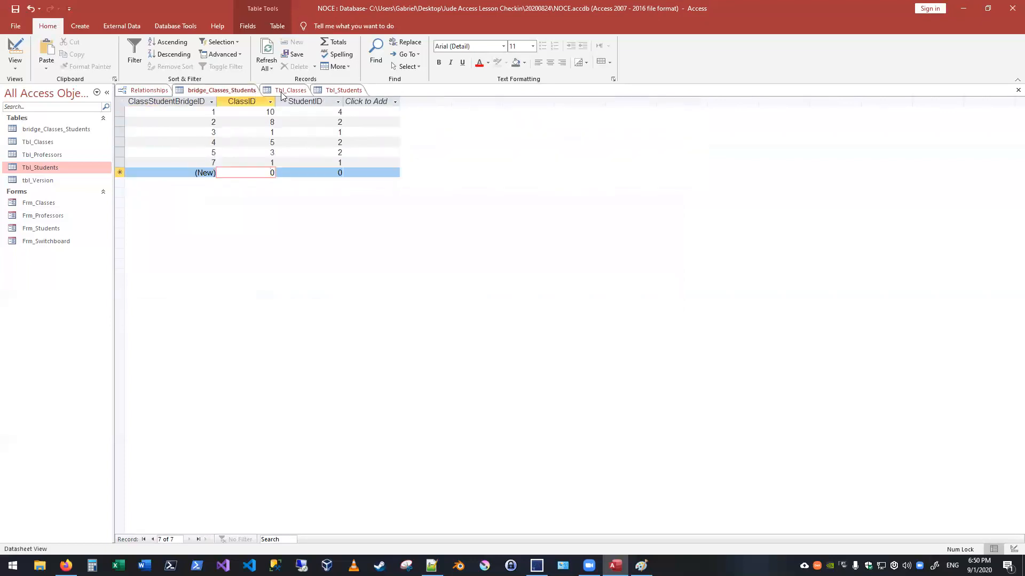
middle_click(241, 91)
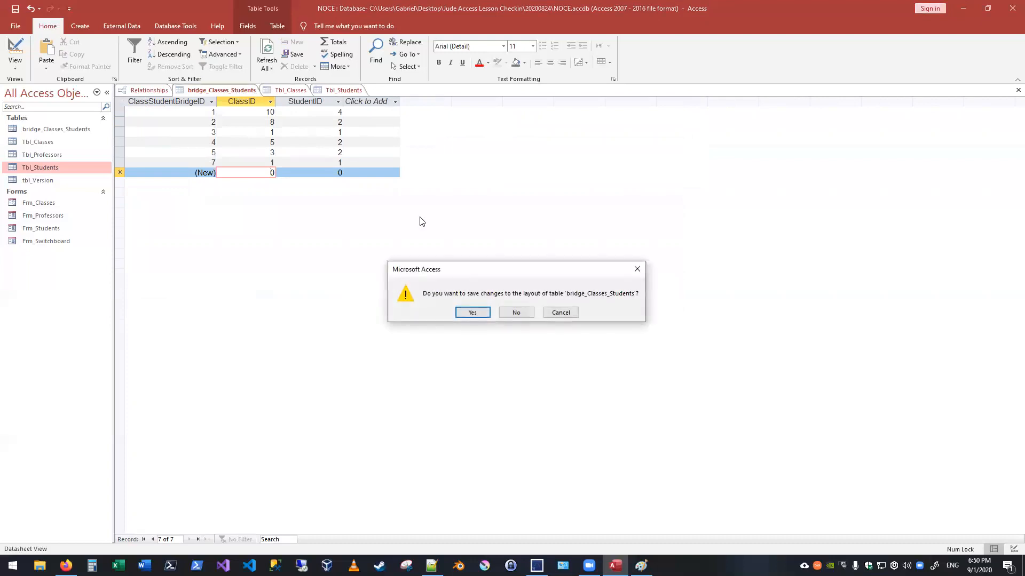
left_click(480, 316)
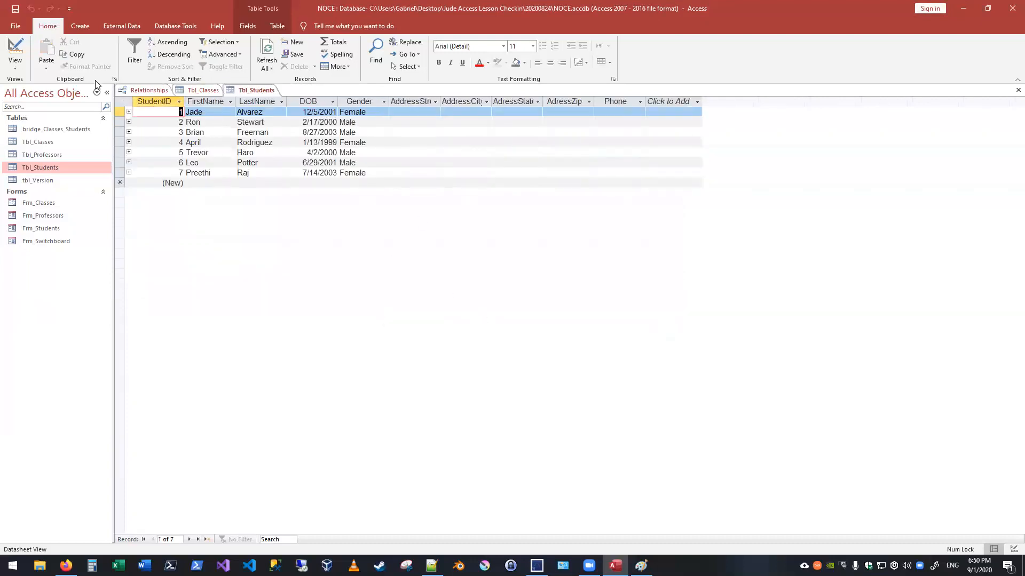
Close the Relationships diagram and the open Tbl_Classes and Tbl_Students datasheets
left_click(149, 94)
middle_click(147, 86)
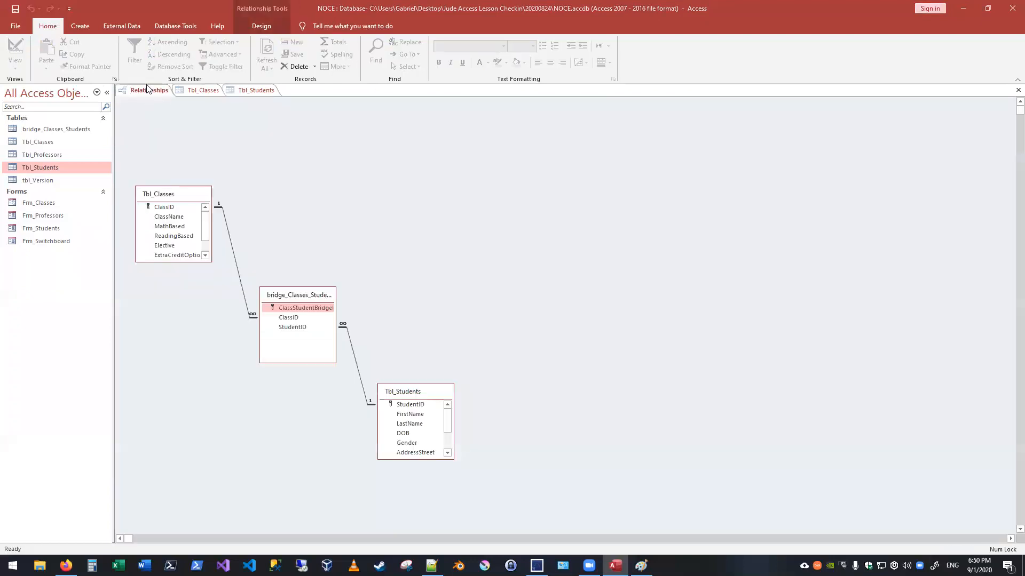
left_click(472, 312)
middle_click(148, 90)
middle_click(147, 90)
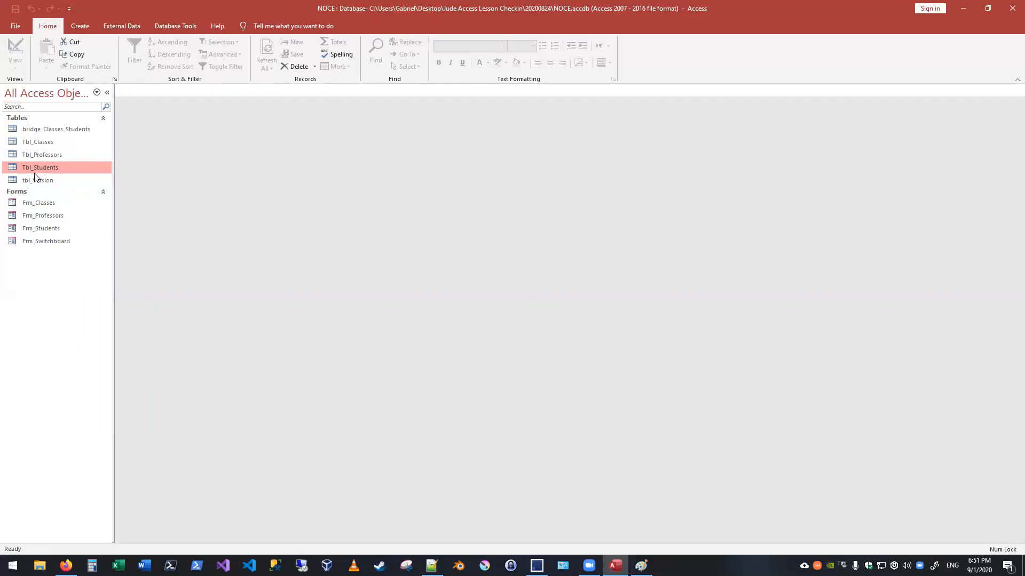
Review the Relationships diagram linking Tbl_Classes, bridge_Classes_Students and Tbl_Students, and close it
left_click(49, 127)
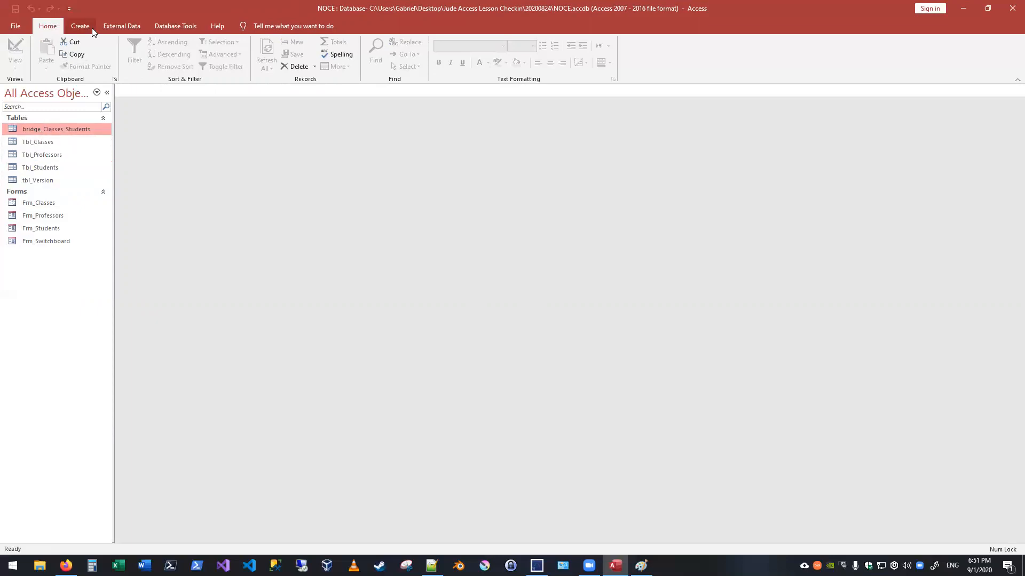
left_click(113, 26)
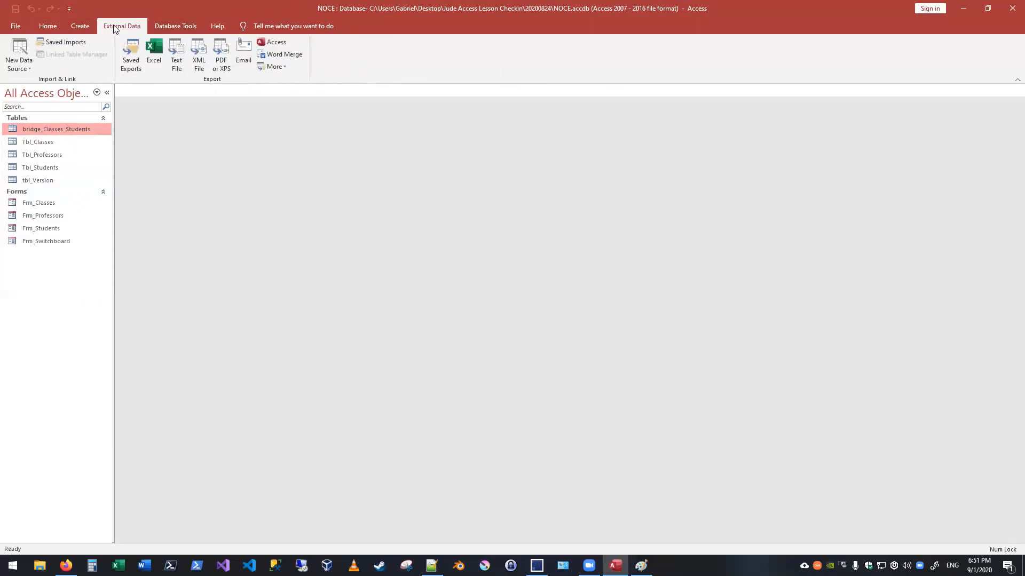
left_click(168, 27)
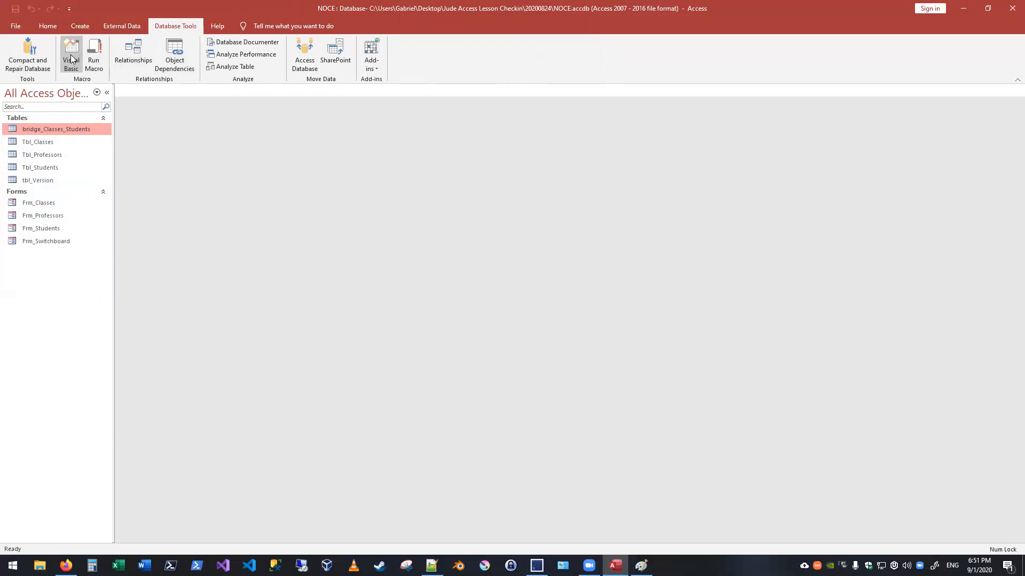
double_click(41, 129)
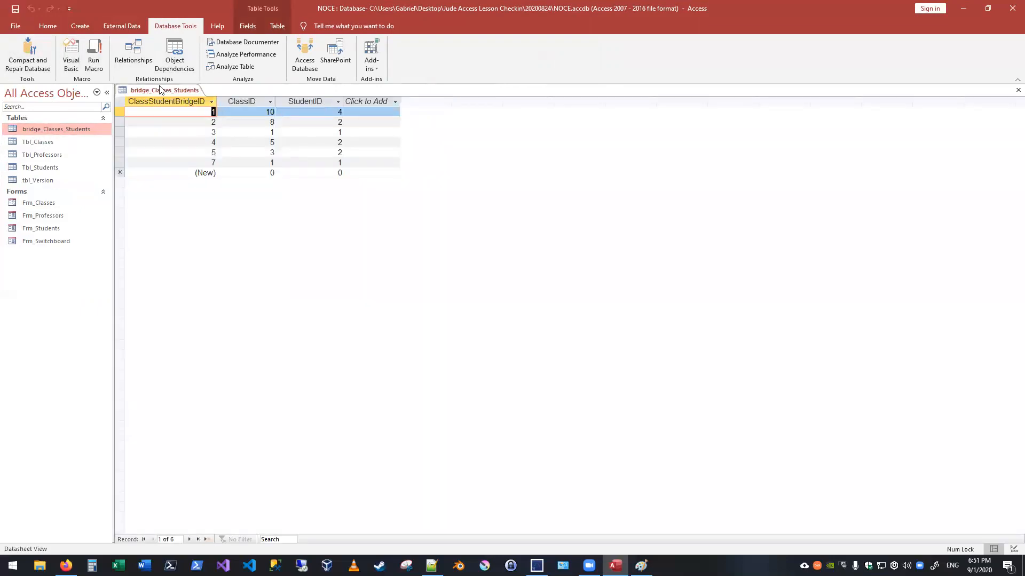
left_click(133, 51)
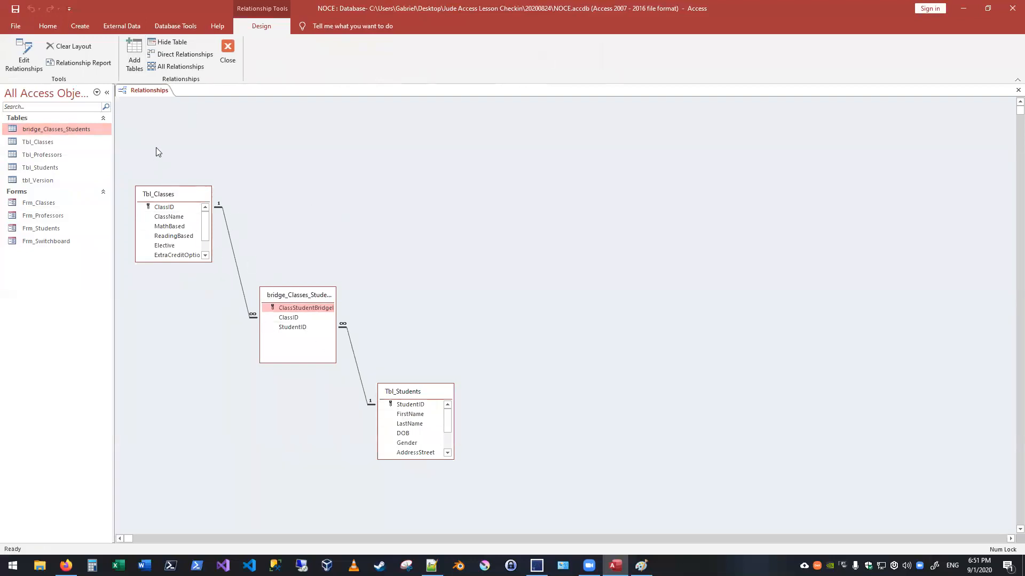
left_click(228, 52)
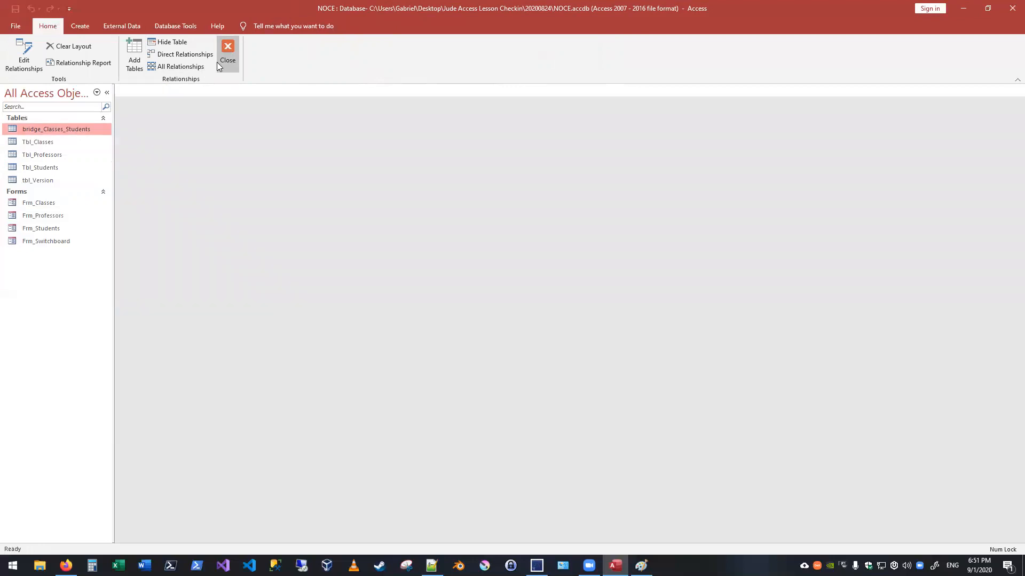
Open the Tbl_Classes and bridge_Classes_Students datasheets and inspect the bridge records that have ClassID 1
left_click(34, 143)
double_click(34, 143)
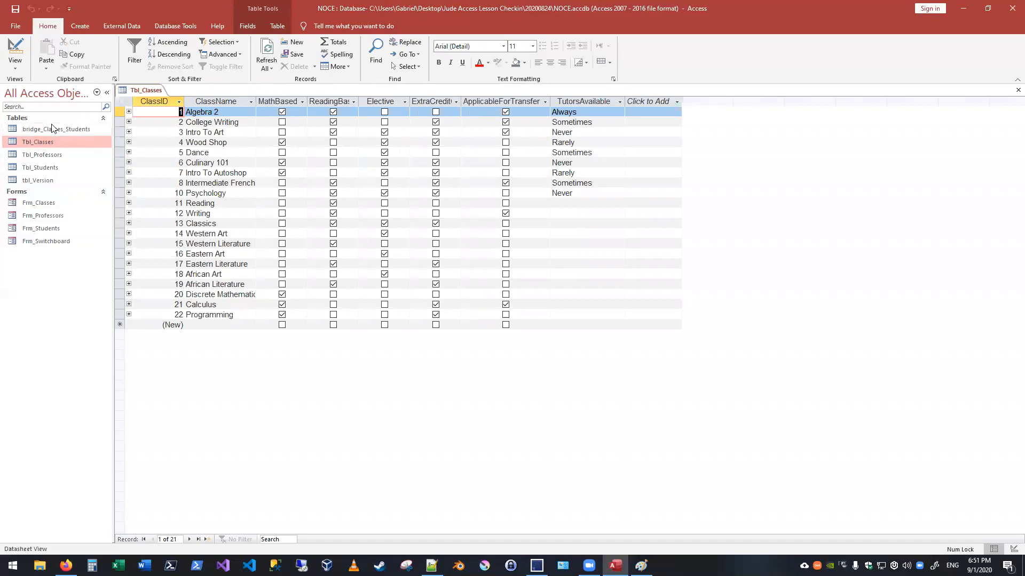
double_click(54, 128)
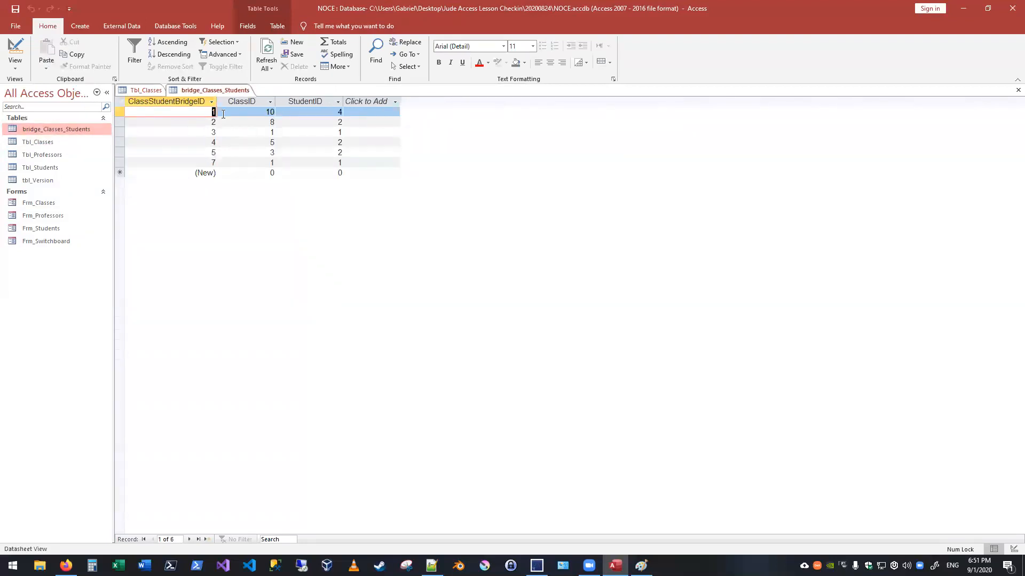
left_click(257, 132)
left_click(258, 163)
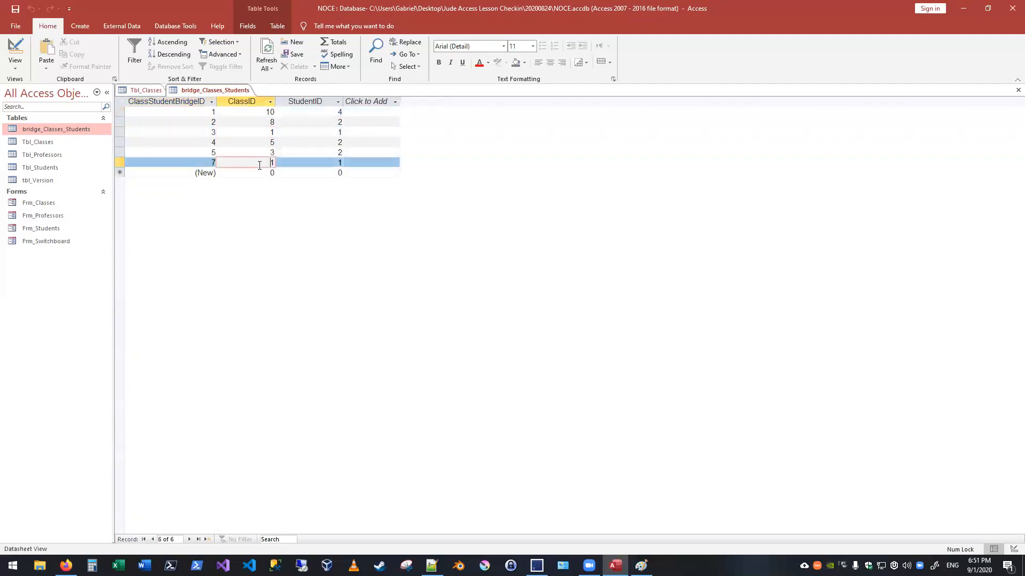
left_click(251, 132)
Return to the Tbl_Classes datasheet and examine the related bridge records listed under Algebra 2
left_click(159, 90)
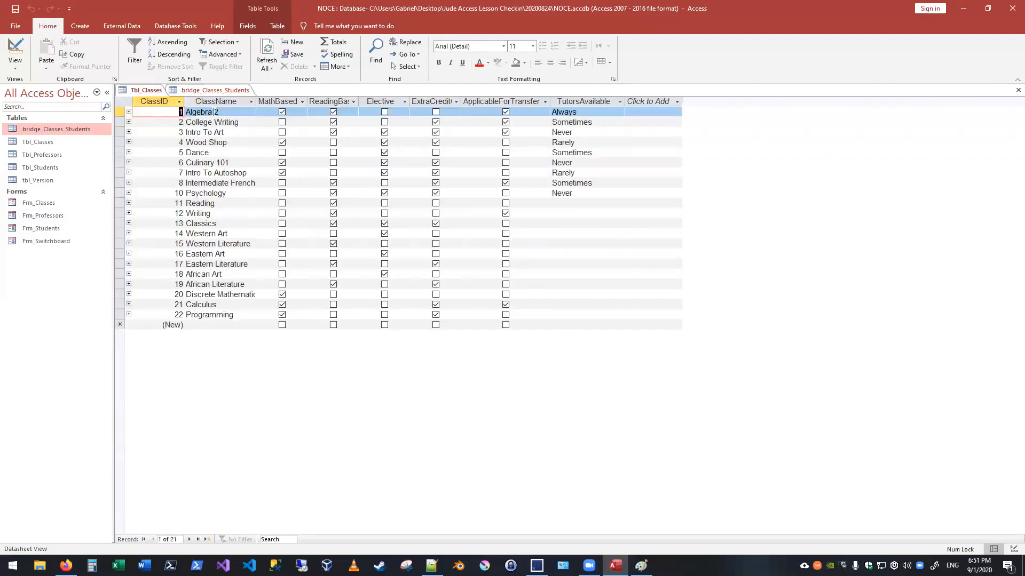
left_click(128, 112)
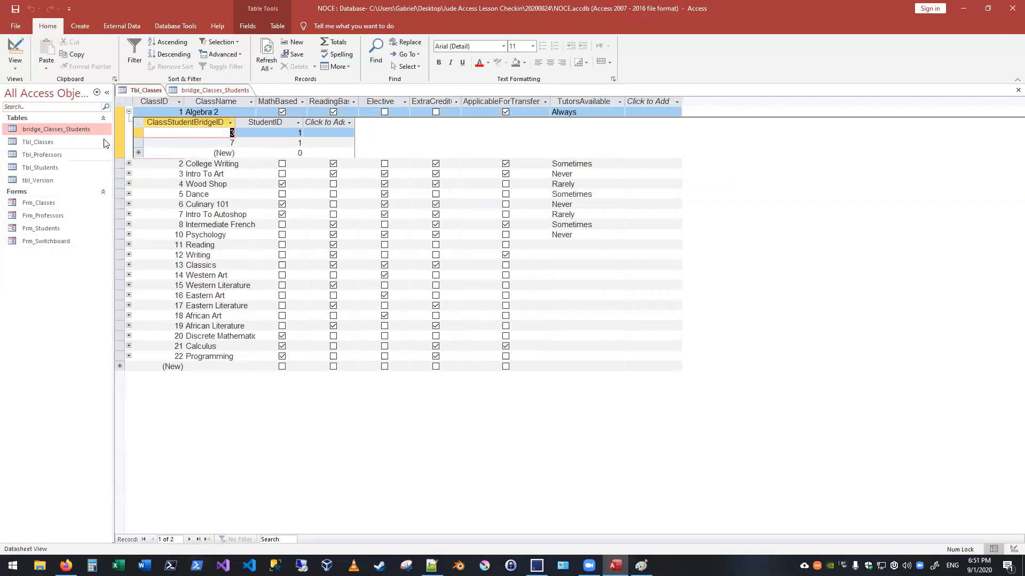
left_click(128, 112)
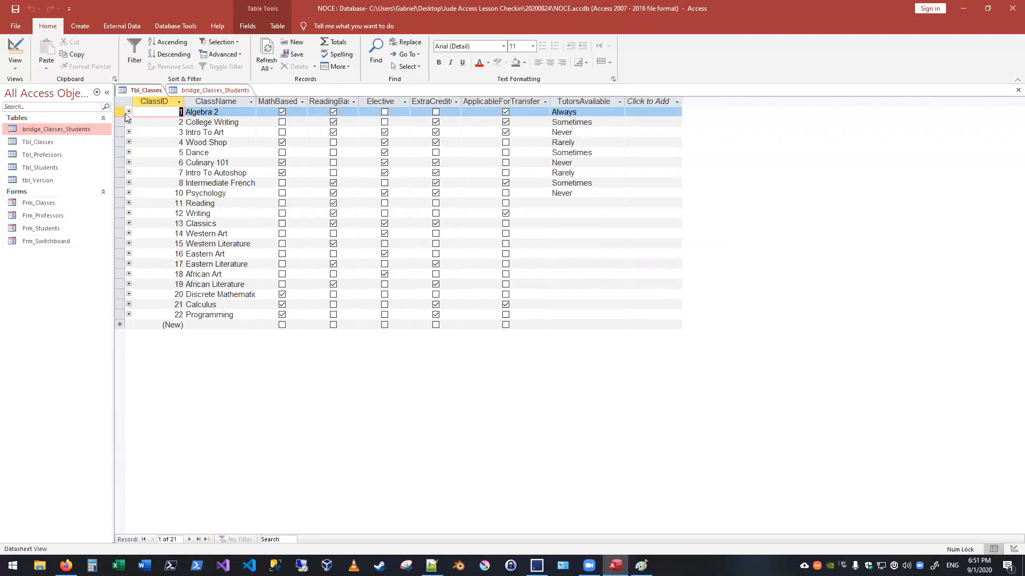
left_click(128, 112)
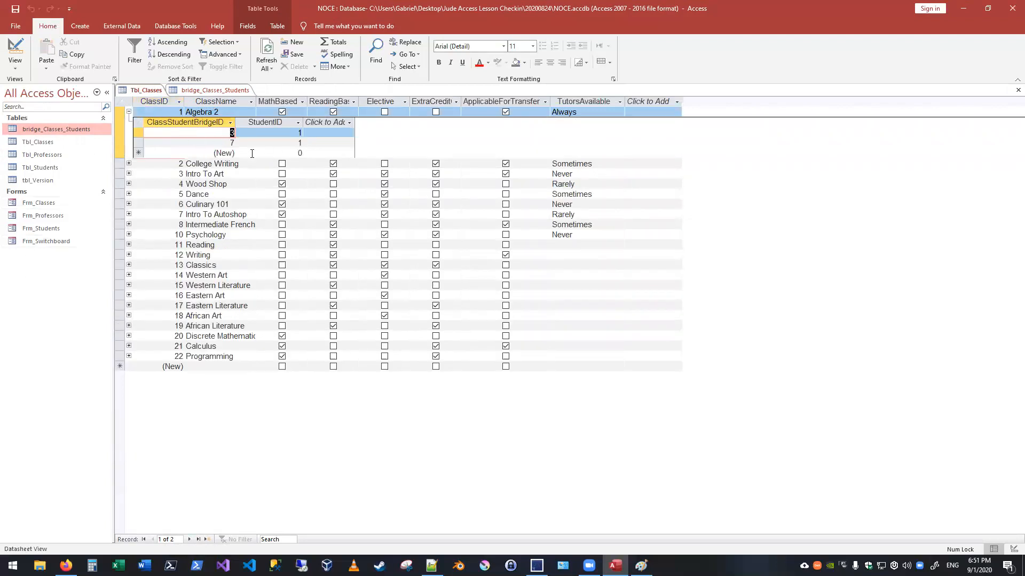
left_click(128, 113)
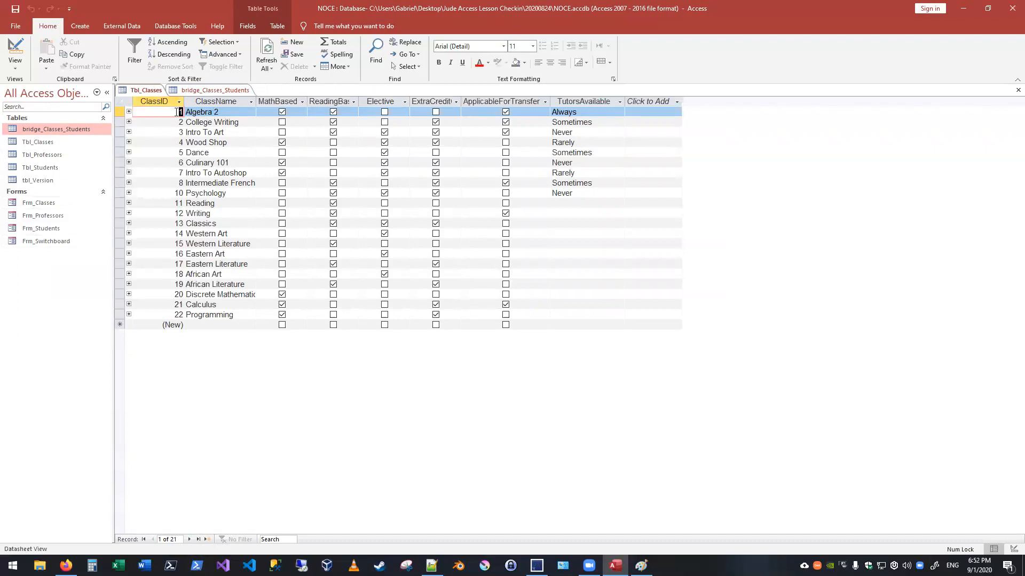
left_click(129, 112)
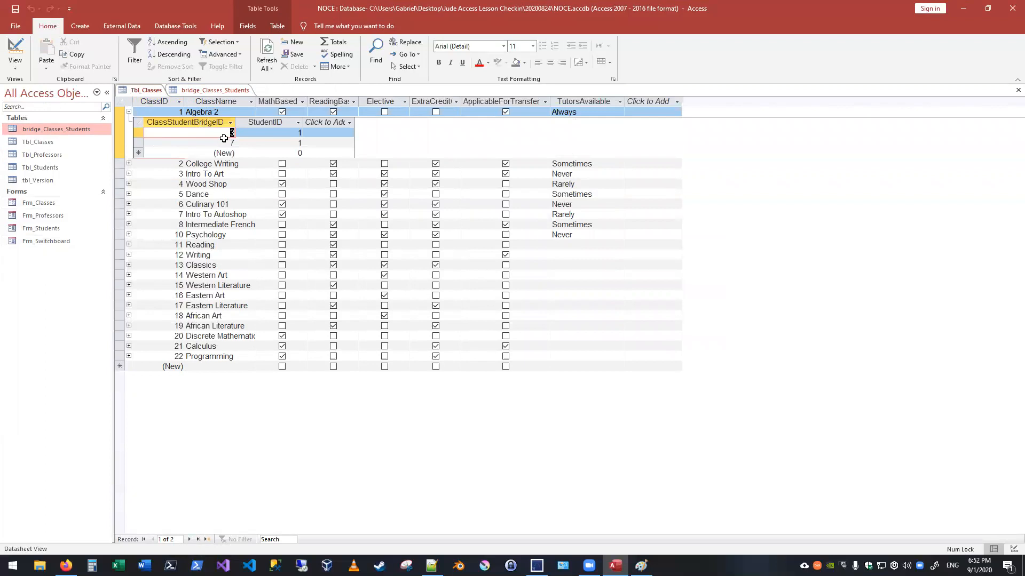
Close the bridge_Classes_Students datasheet and check College Writing in Tbl_Classes for related bridge records
left_click(215, 91)
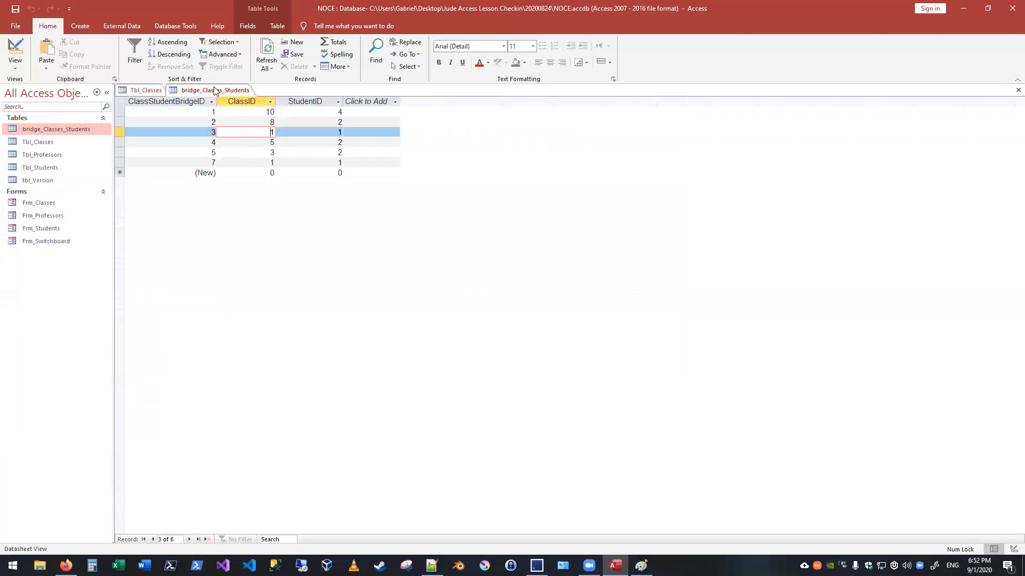
middle_click(215, 90)
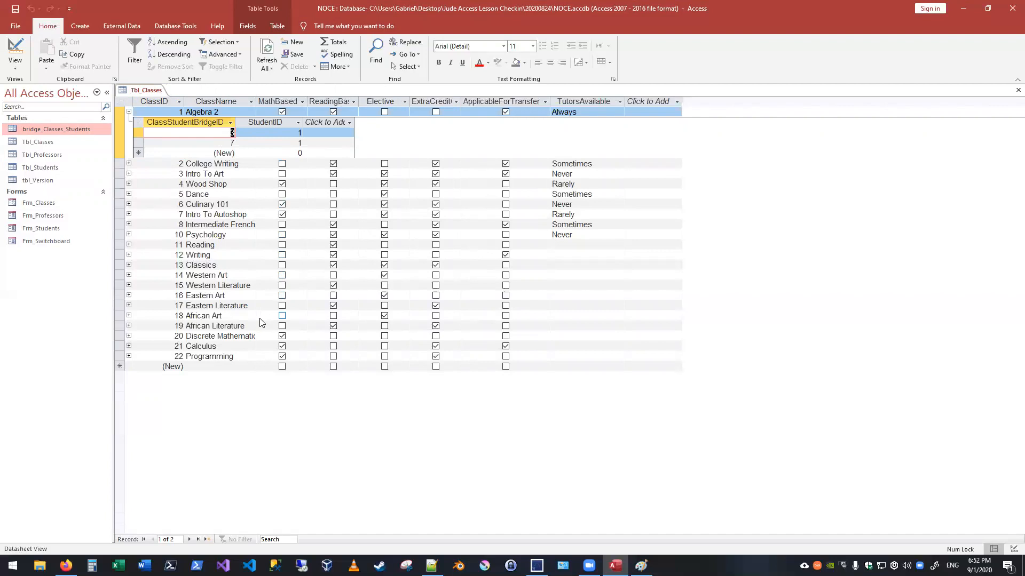
left_click(129, 112)
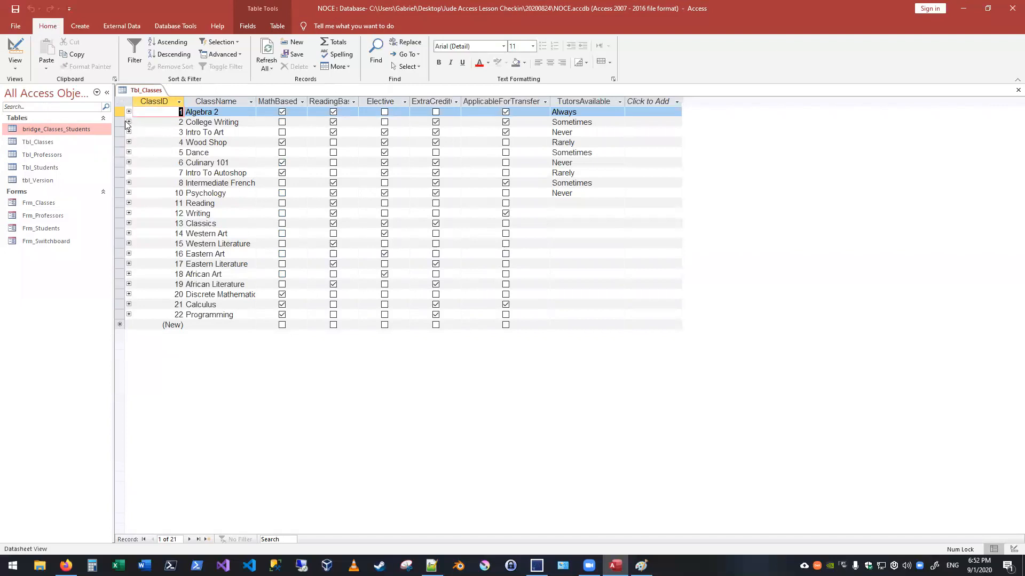
left_click(128, 122)
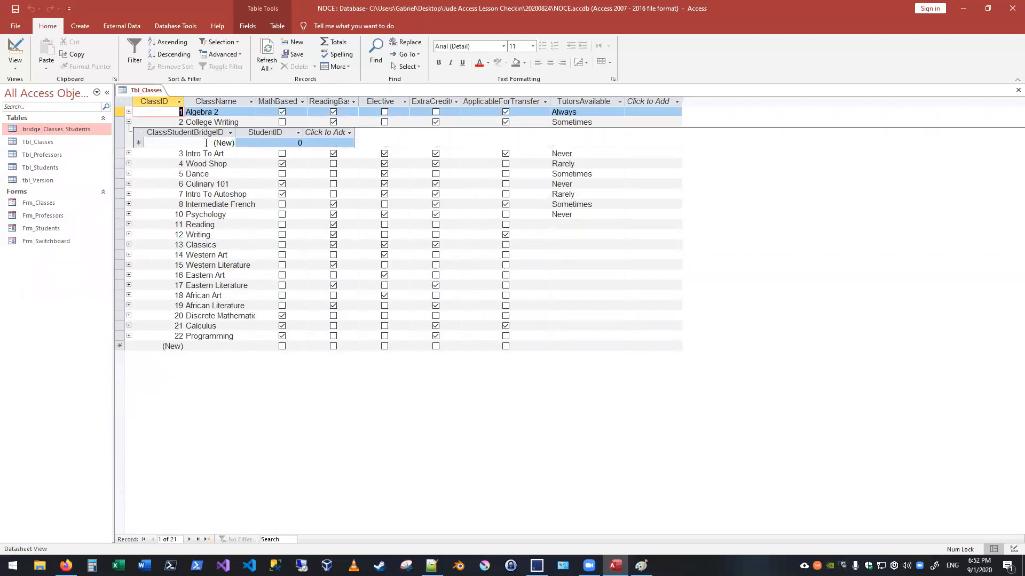
left_click(128, 122)
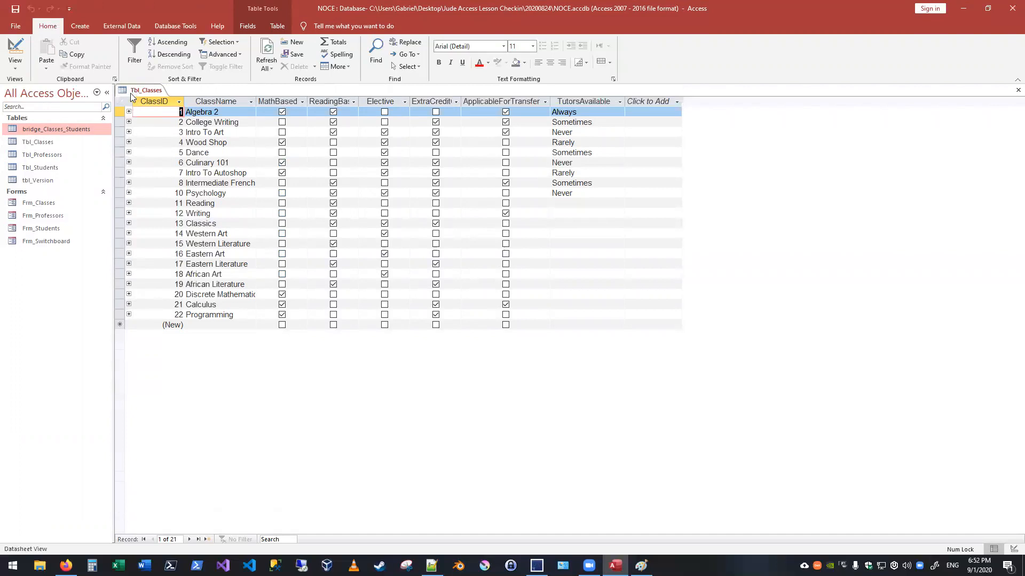
Reopen bridge_Classes_Students, and in Tbl_Classes expand the related records of Algebra 2, Intro To Art, Wood Shop and College Writing for comparison
double_click(51, 129)
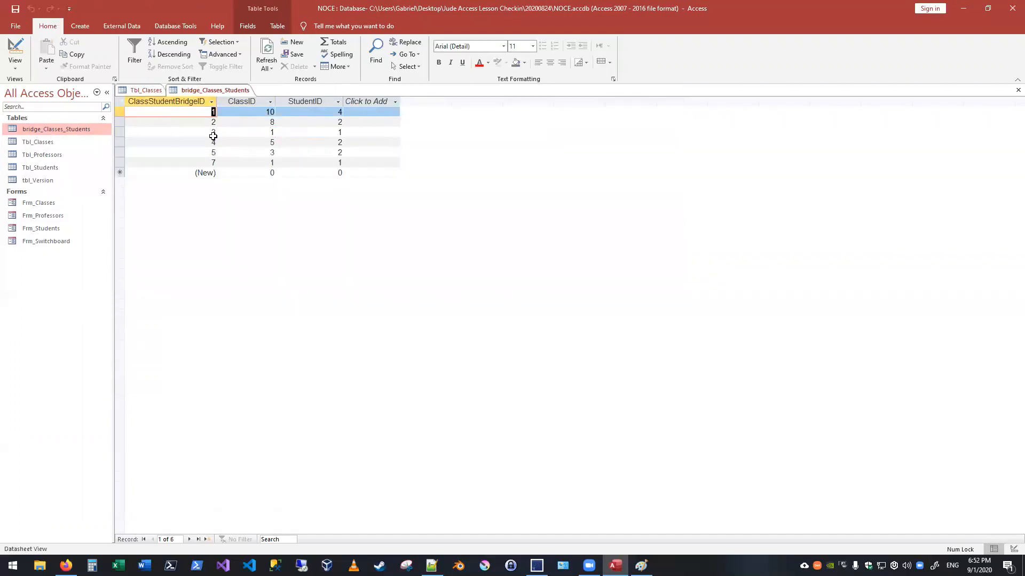
left_click(145, 90)
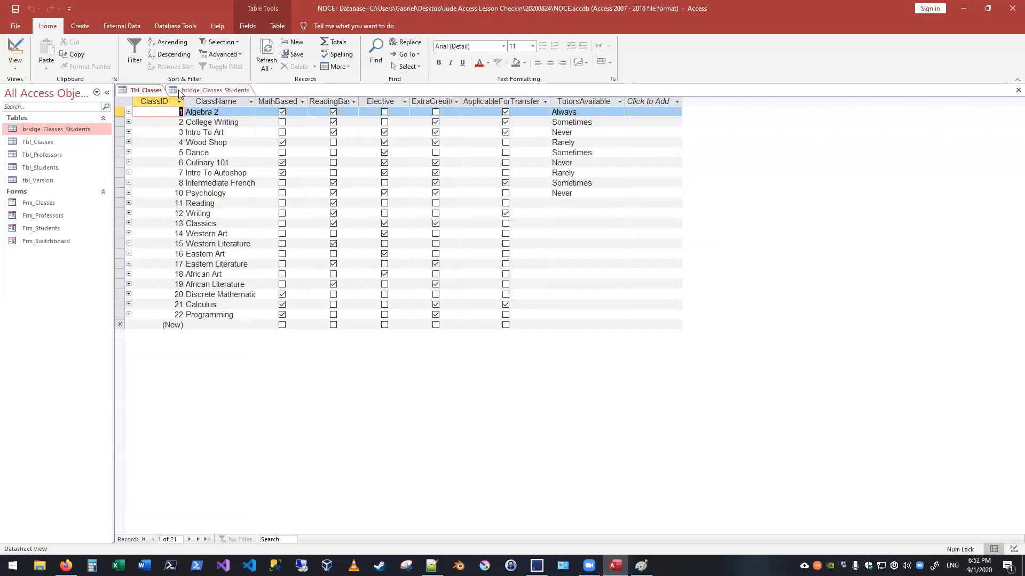
left_click(129, 111)
left_click(129, 173)
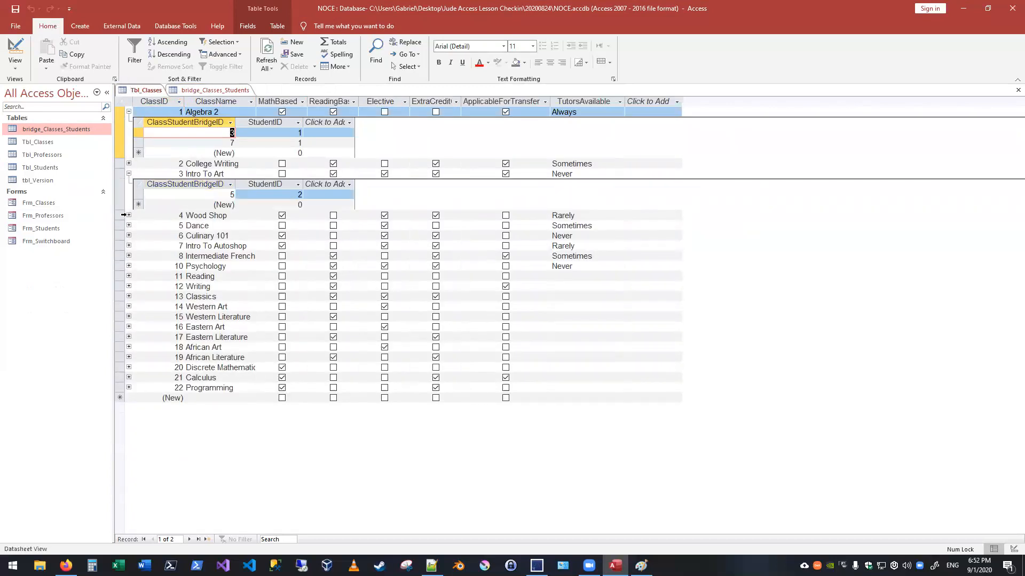
left_click(128, 215)
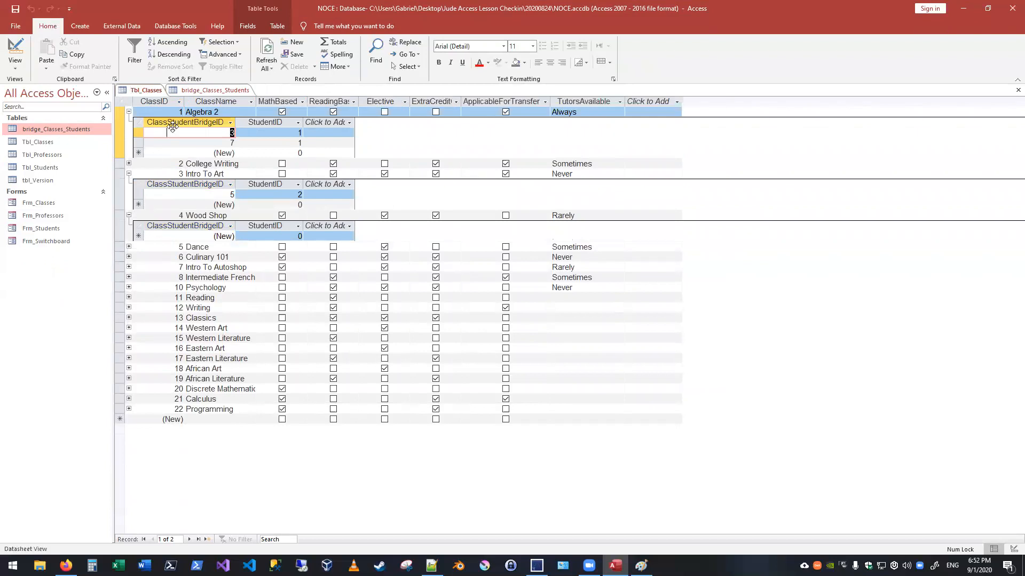
left_click(129, 163)
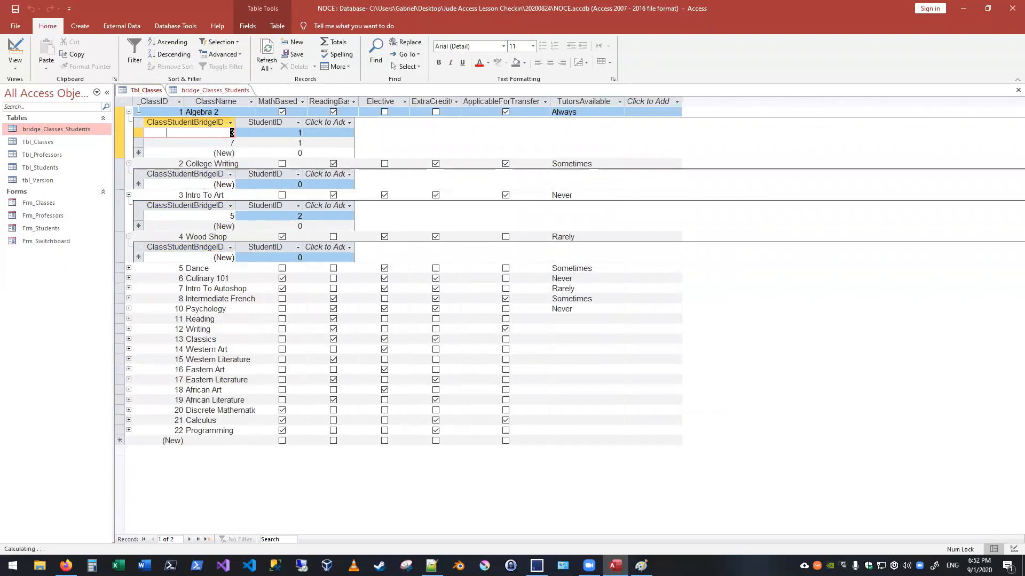
Close the Tbl_Classes datasheet and reopen it alongside bridge_Classes_Students
middle_click(140, 90)
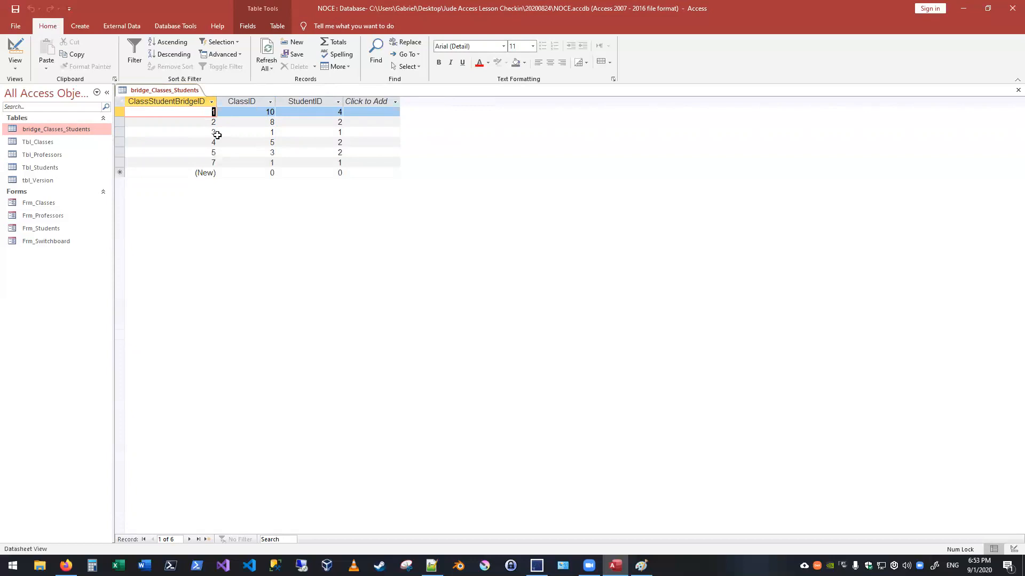
double_click(37, 142)
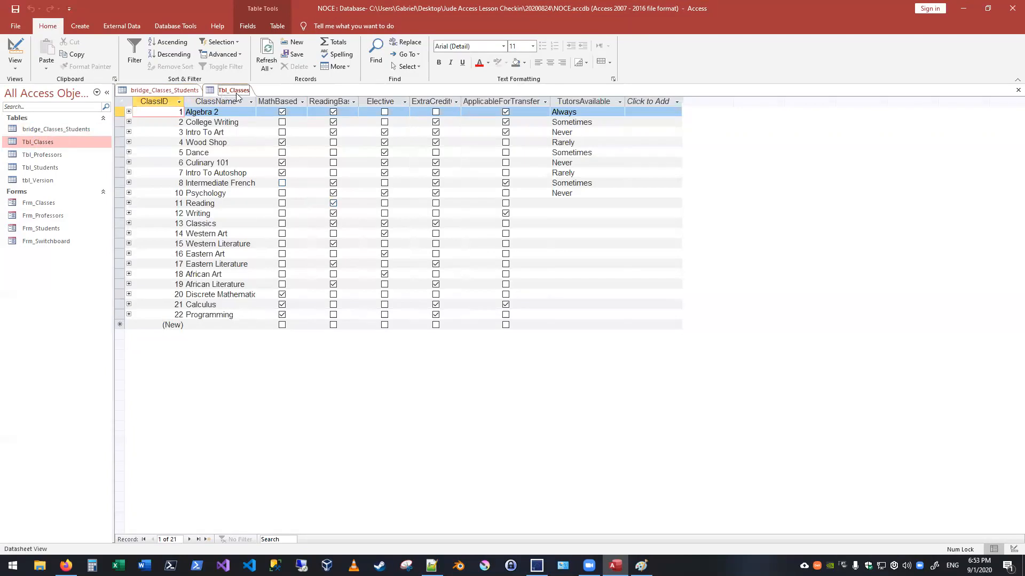
right_click(233, 90)
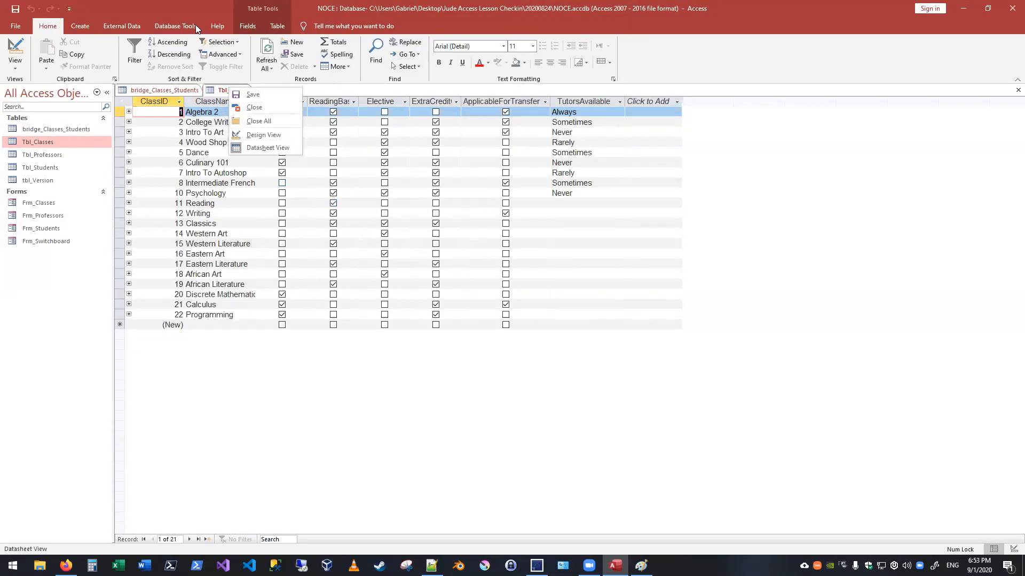
left_click(54, 29)
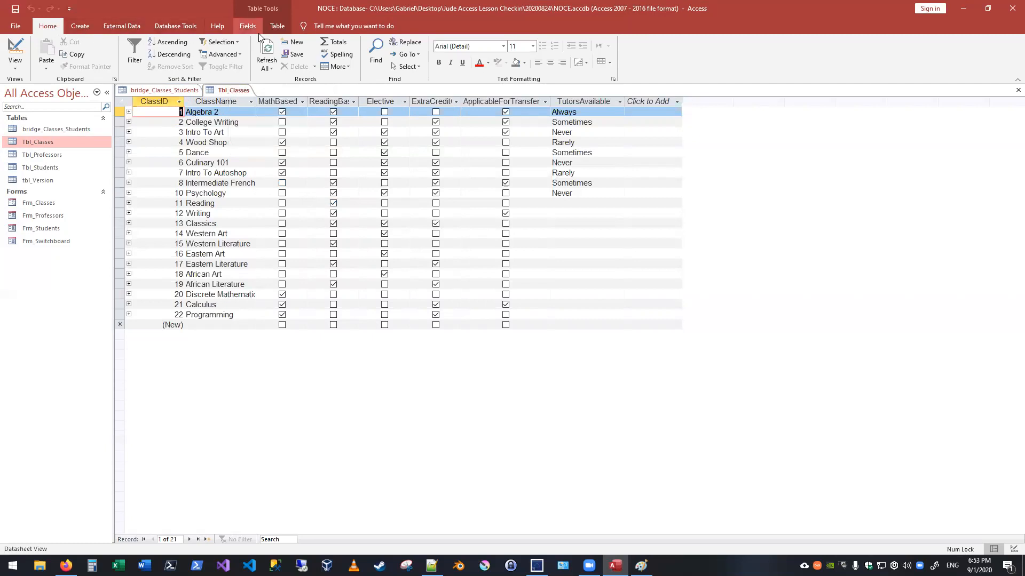
left_click(175, 28)
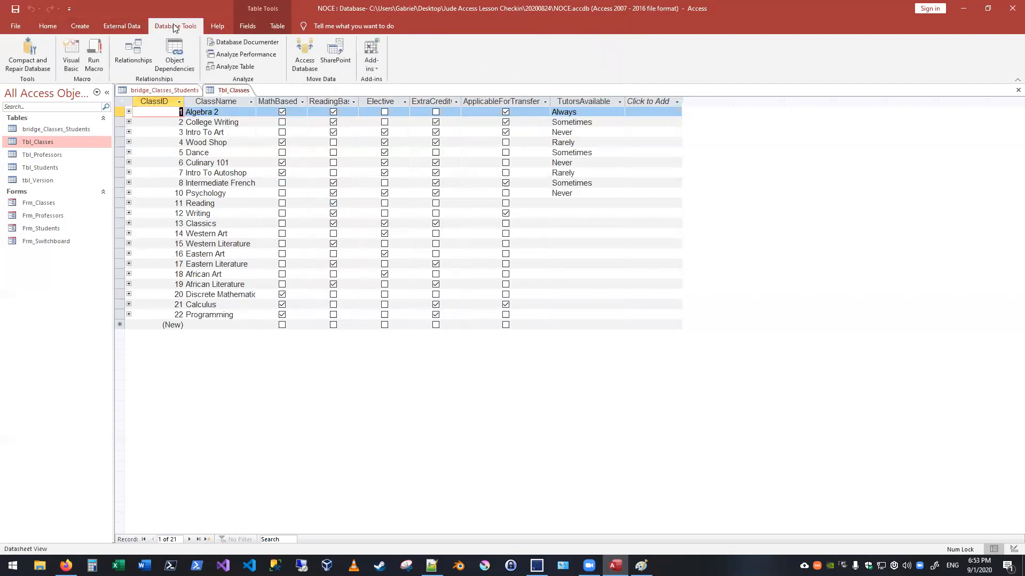
left_click(48, 27)
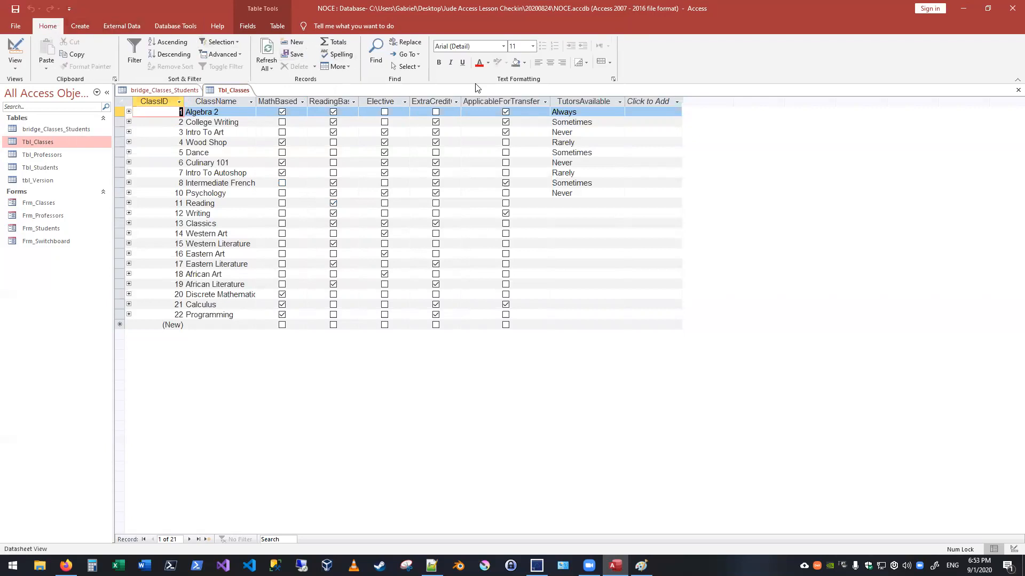
left_click(198, 91)
left_click(230, 91)
left_click(198, 91)
left_click(230, 91)
right_click(231, 92)
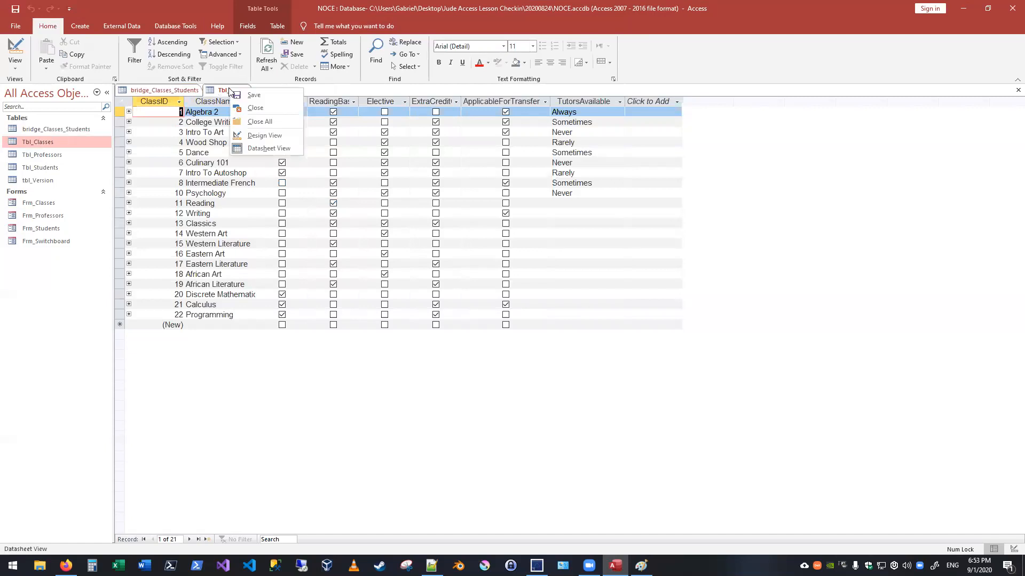
Review the Client Settings in Access Options from Editing down to Default Theme, and leave the options without changing anything
left_click(14, 30)
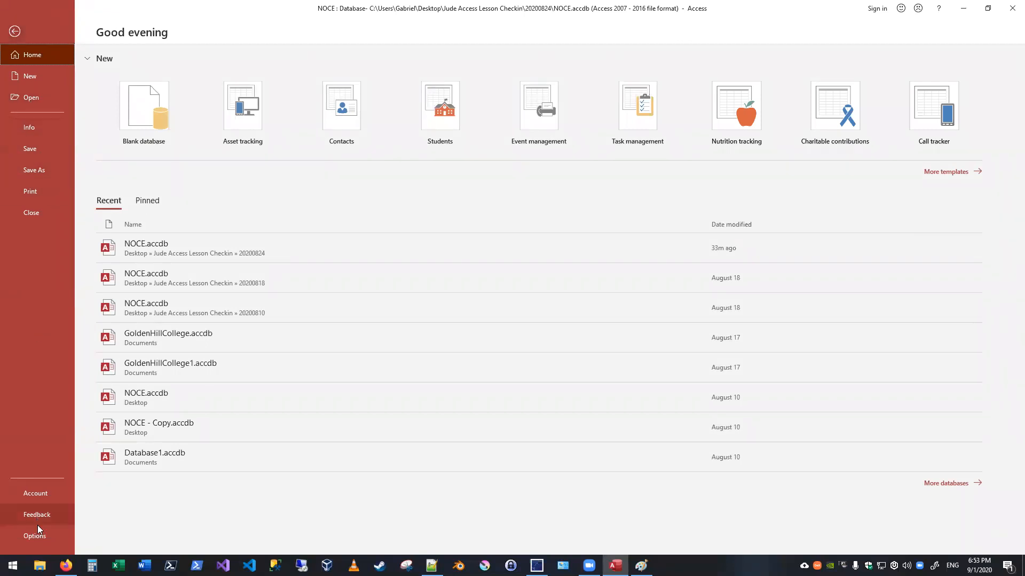
left_click(38, 541)
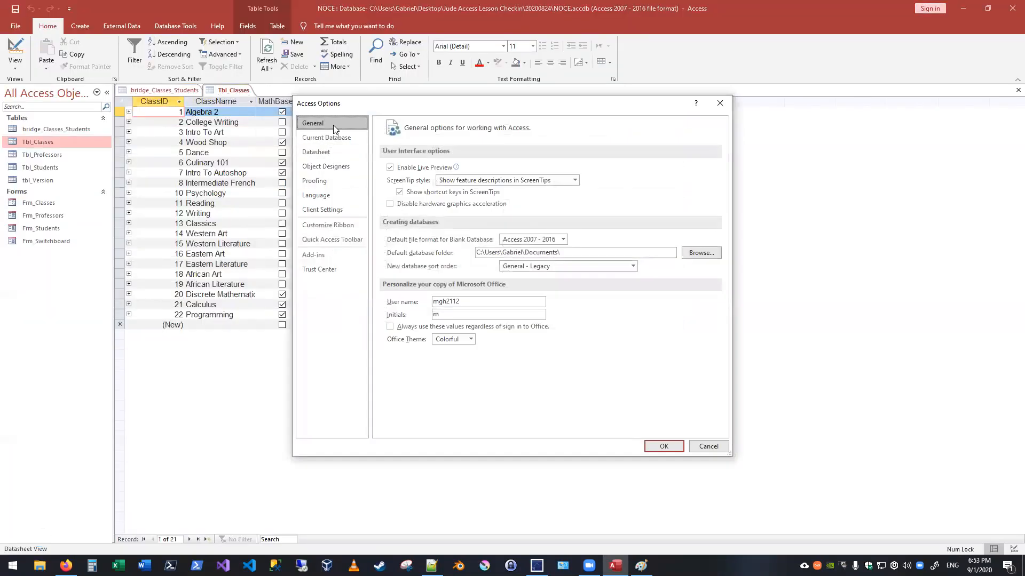
mouse_move(438, 170)
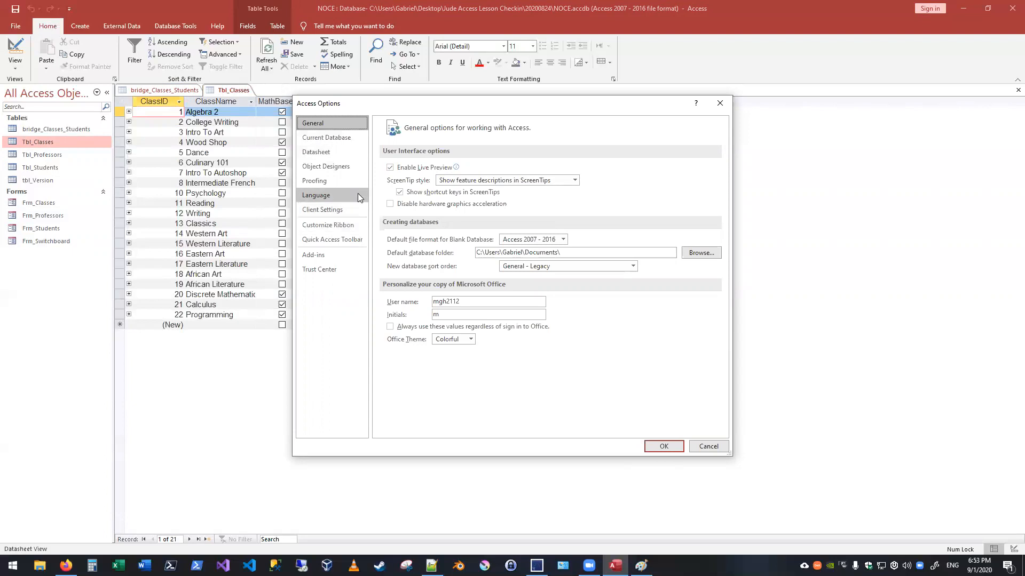
left_click(355, 208)
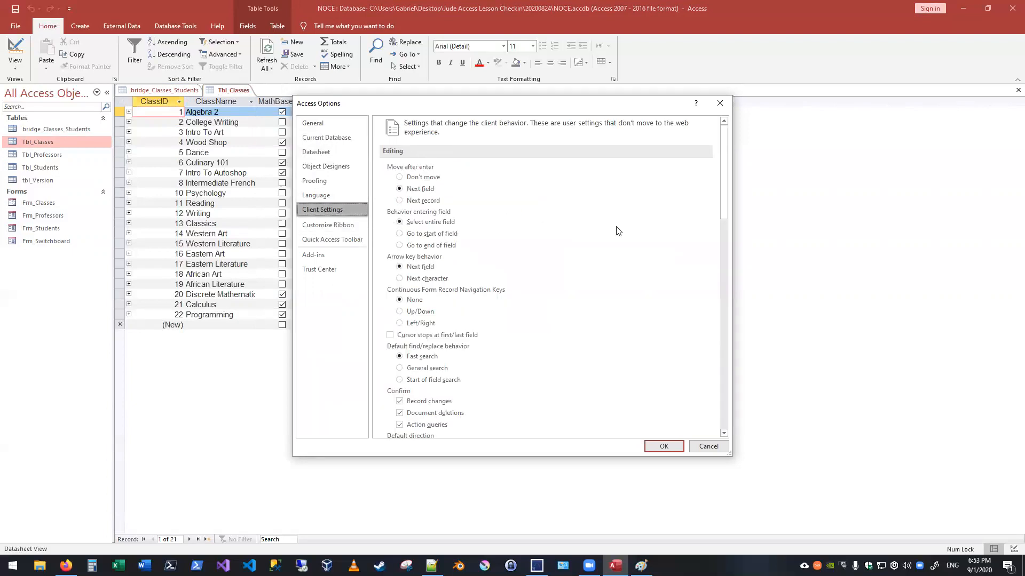
scroll(619, 237, "down", 2)
scroll(620, 237, "down", 3)
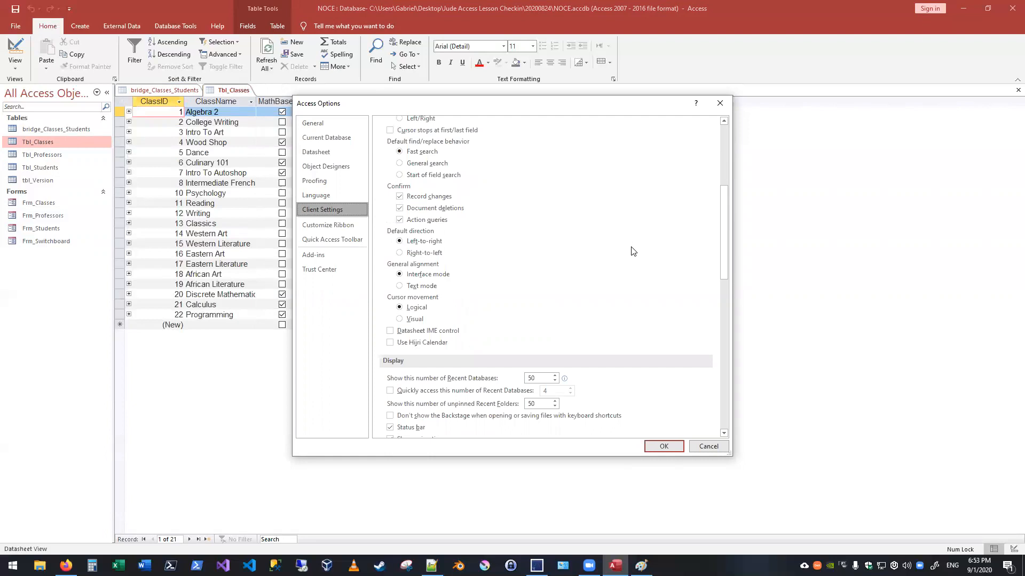
scroll(633, 251, "down", 3)
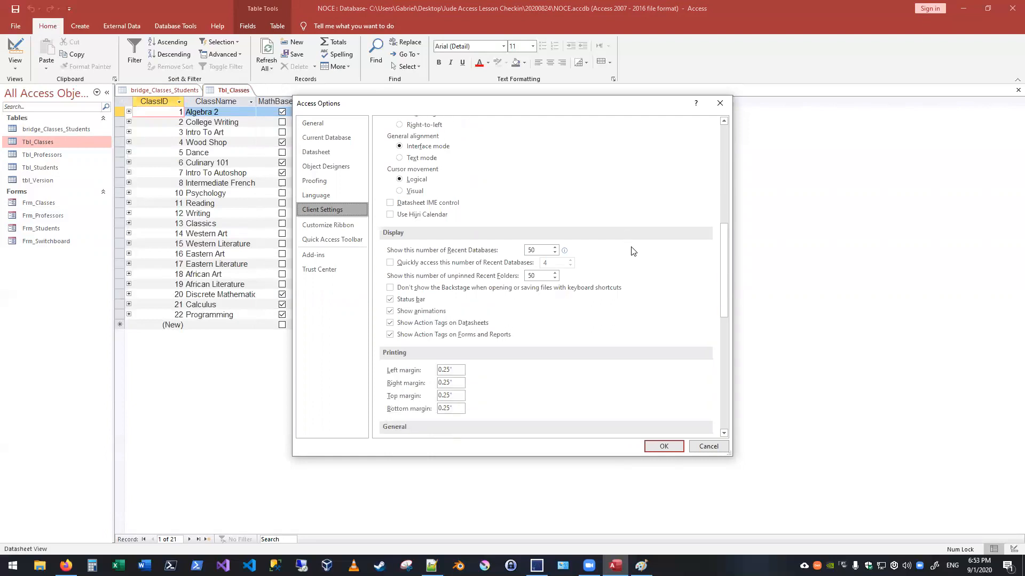
scroll(645, 283, "down", 2)
scroll(649, 324, "down", 2)
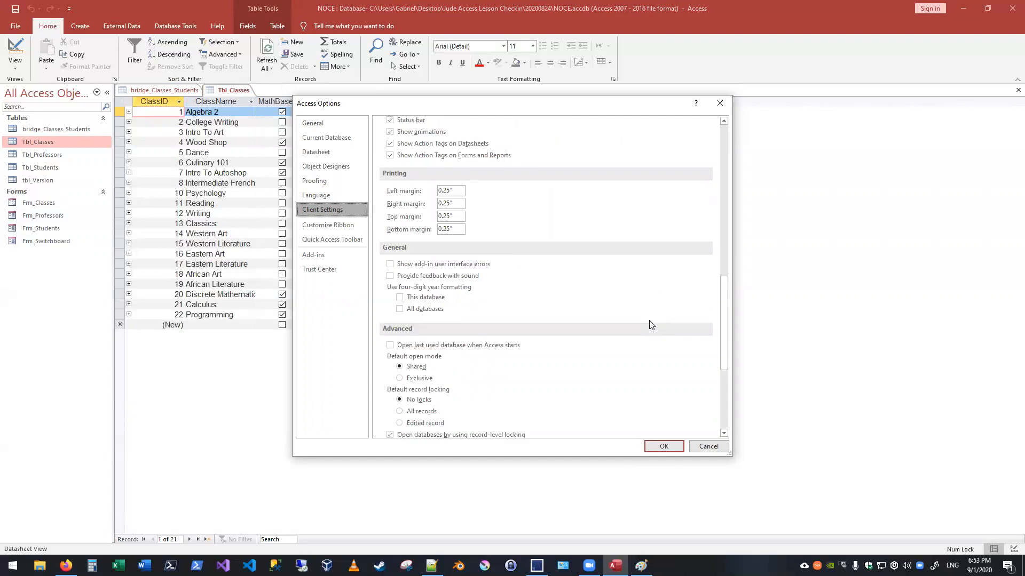
scroll(650, 325, "down", 2)
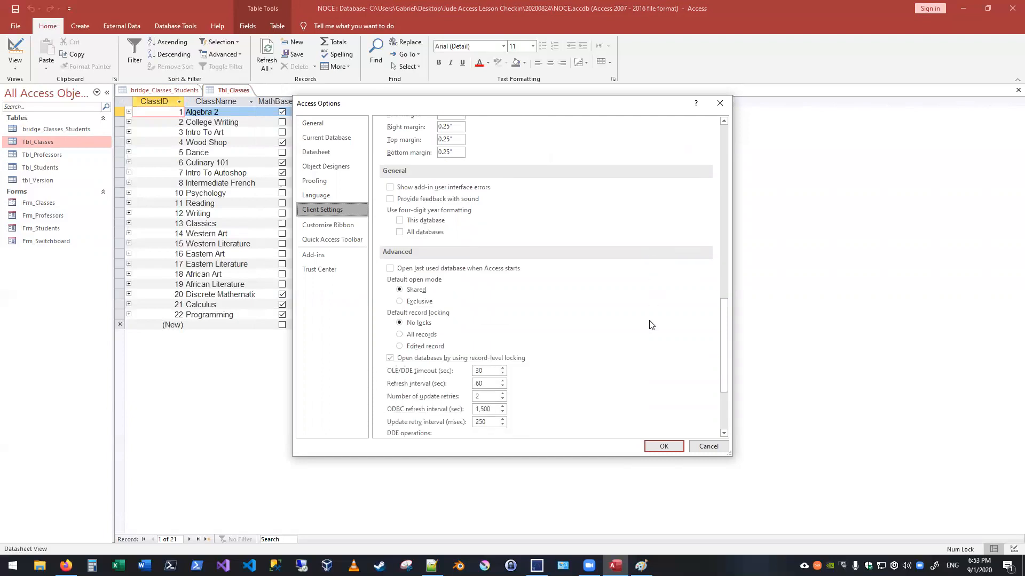
scroll(651, 325, "down", 3)
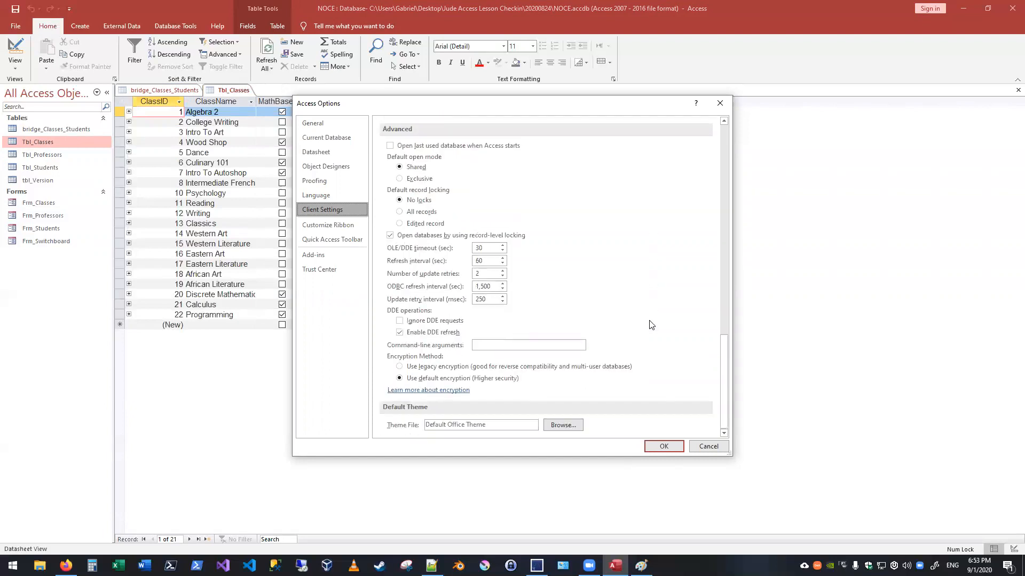
left_click(723, 448)
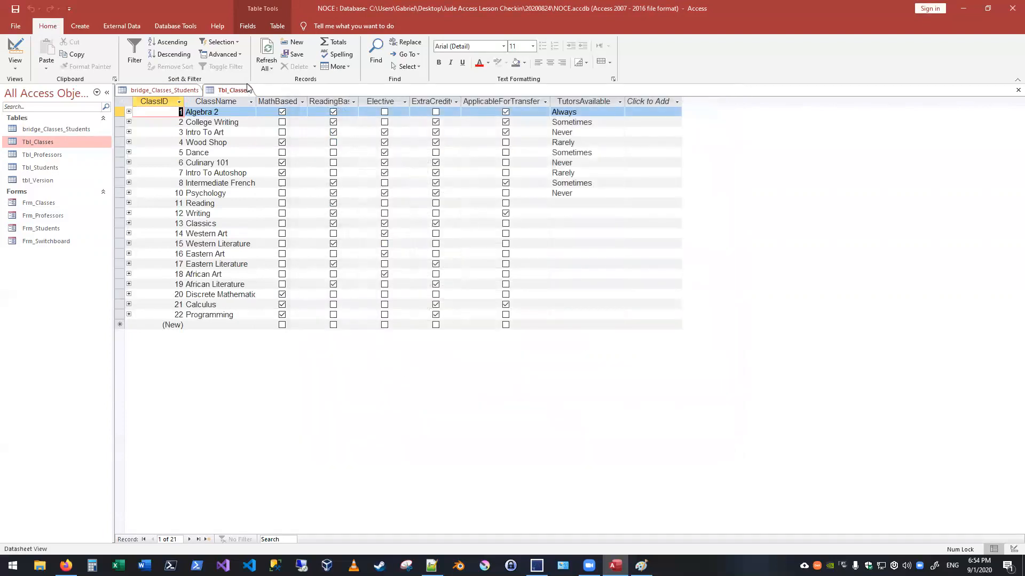
left_click(349, 67)
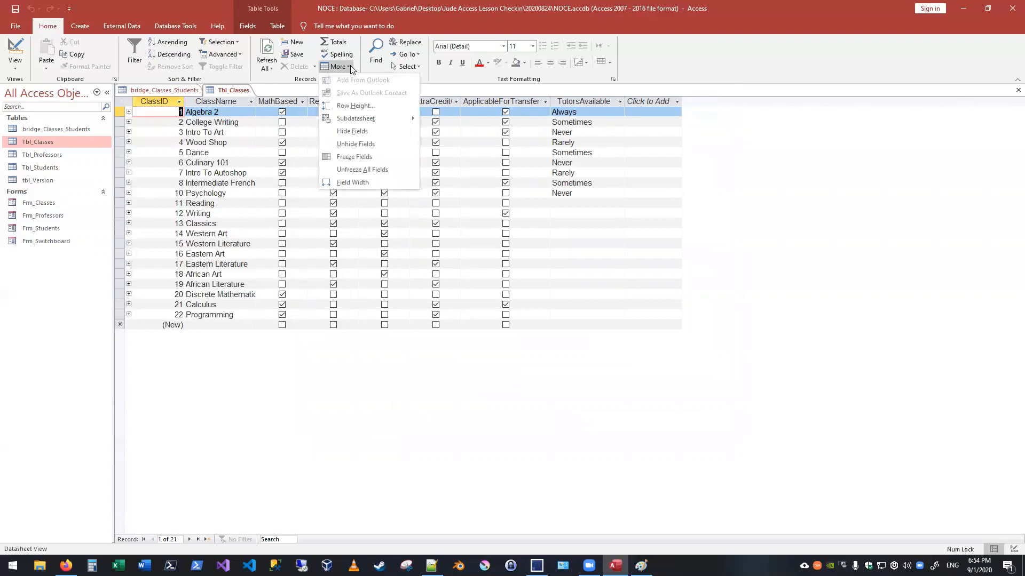
left_click(350, 65)
left_click(277, 25)
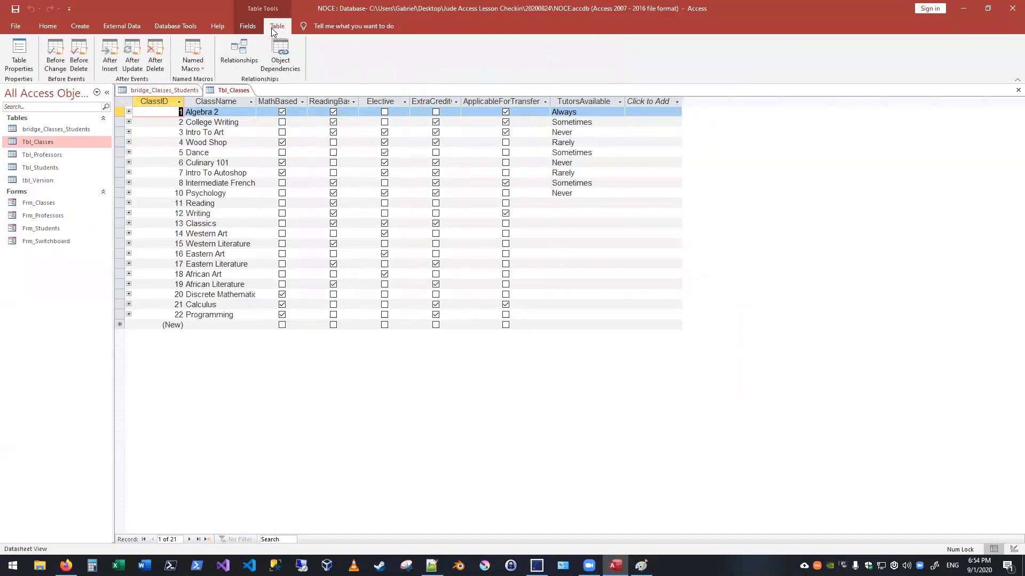
left_click(248, 26)
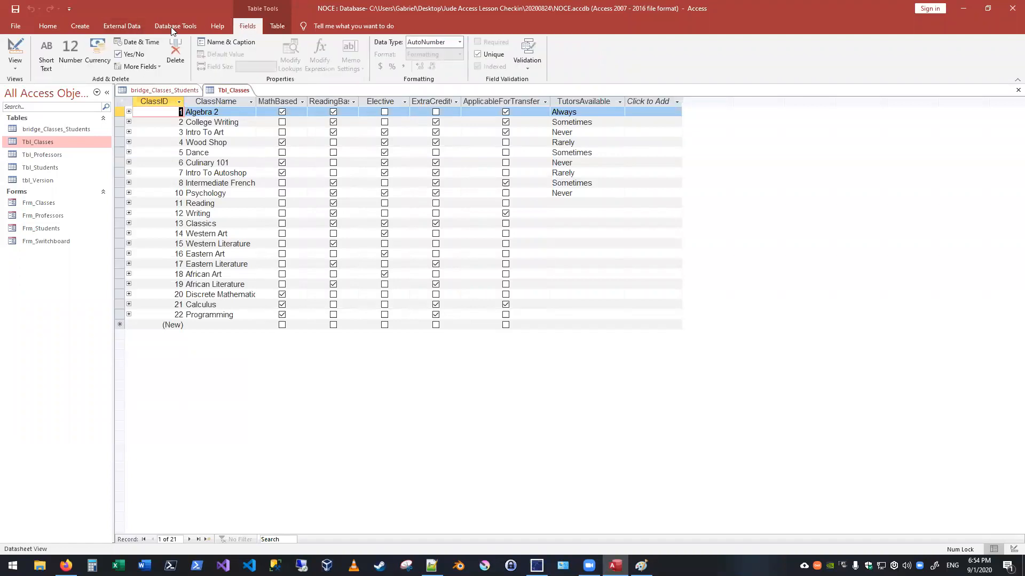
left_click(175, 26)
left_click(122, 25)
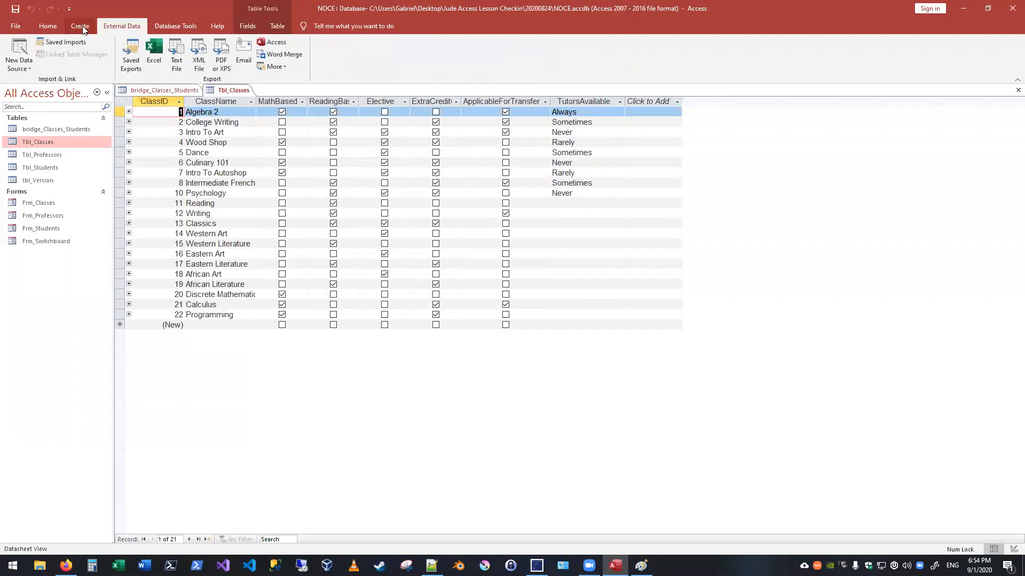
left_click(80, 27)
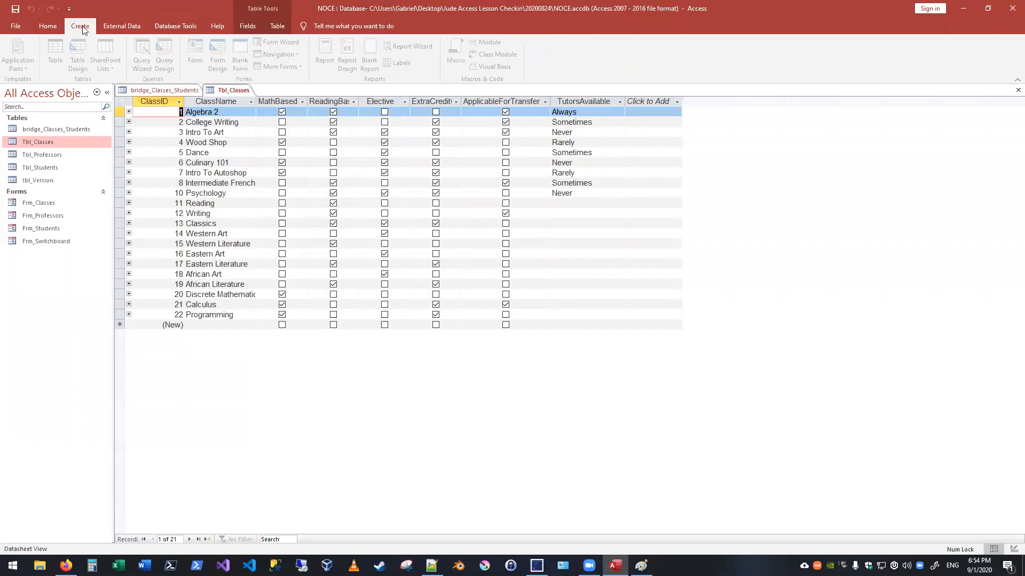
left_click(52, 28)
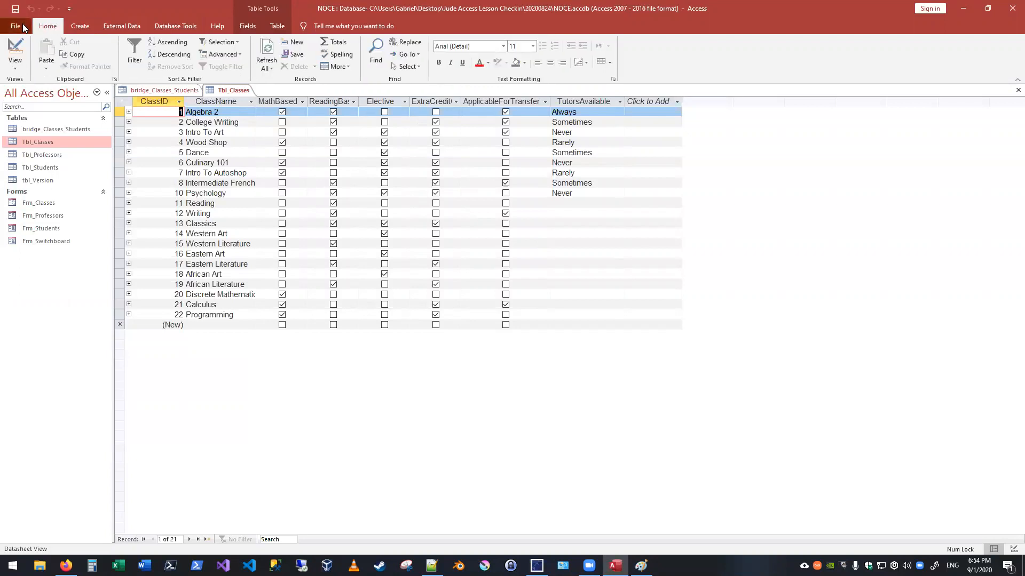
left_click(24, 28)
left_click(24, 32)
Open Tbl_Students and compare it with bridge_Classes_Students and Tbl_Classes, examining the ClassID and StudentID columns of the bridge table
left_click(155, 91)
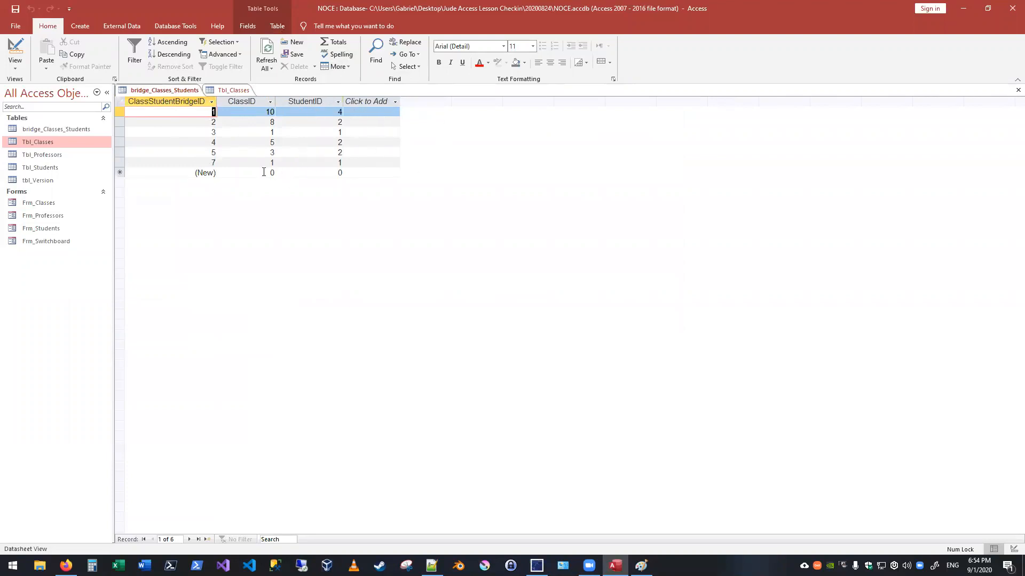
left_click(202, 172)
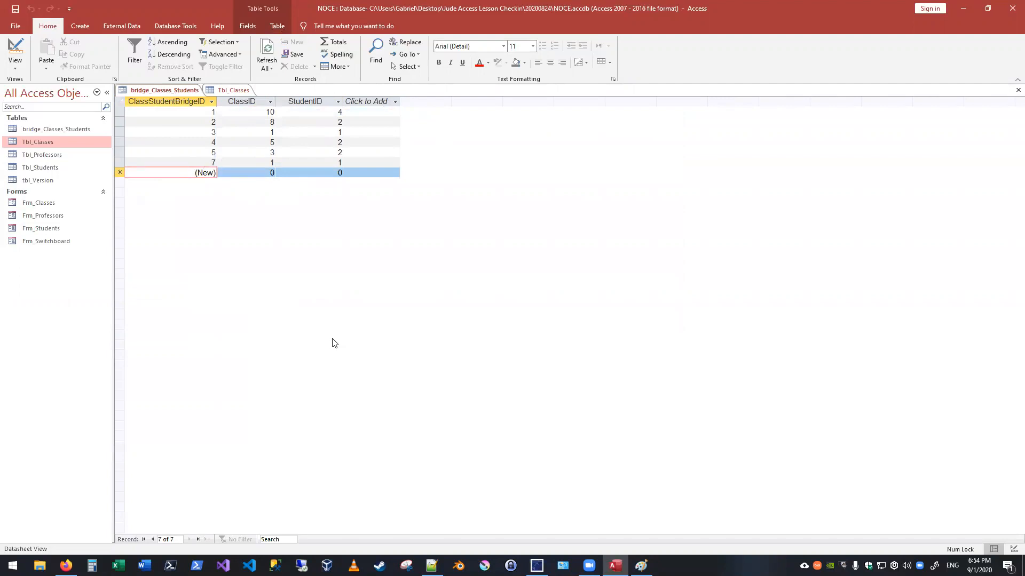
double_click(47, 168)
left_click(158, 91)
left_click(233, 89)
left_click(160, 90)
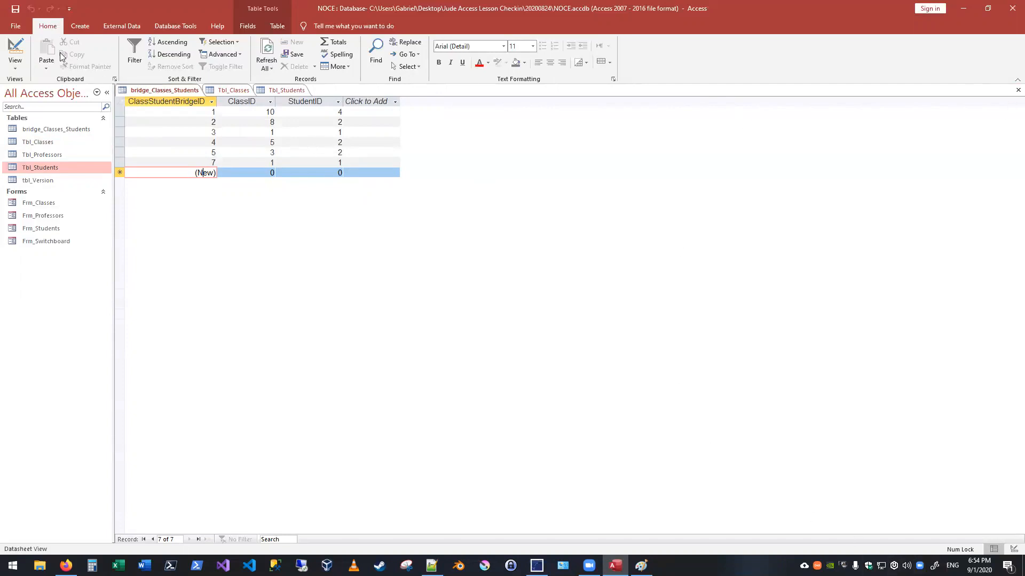
left_click(15, 60)
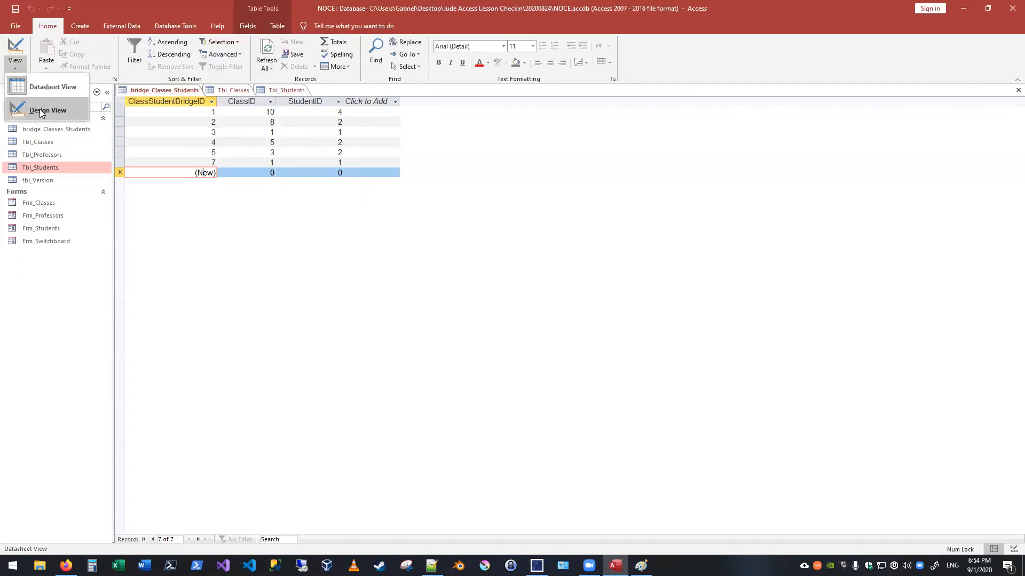
left_click(494, 218)
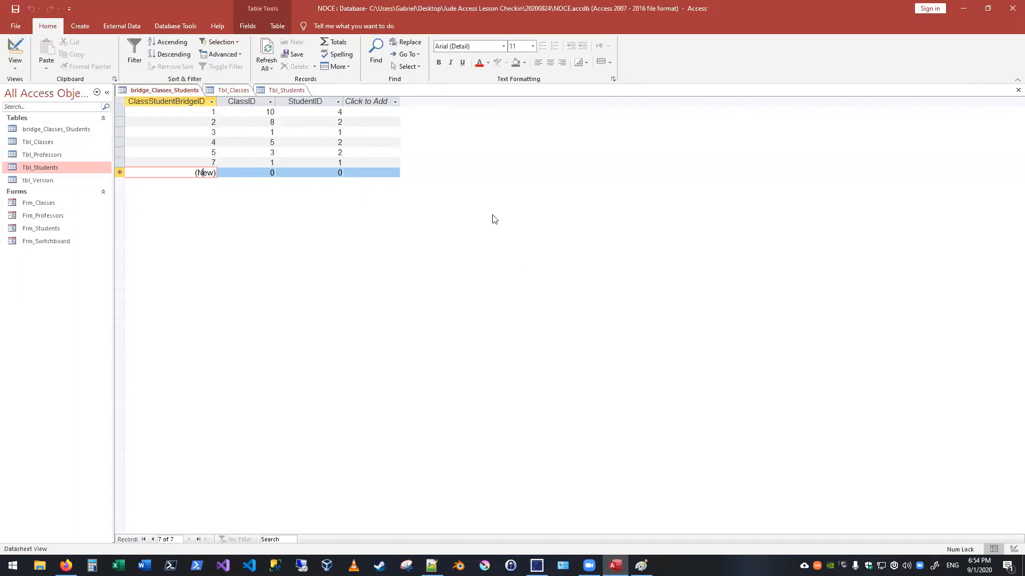
Close the bridge_Classes_Students, Tbl_Classes and Tbl_Students datasheets
middle_click(168, 88)
middle_click(168, 88)
middle_click(154, 88)
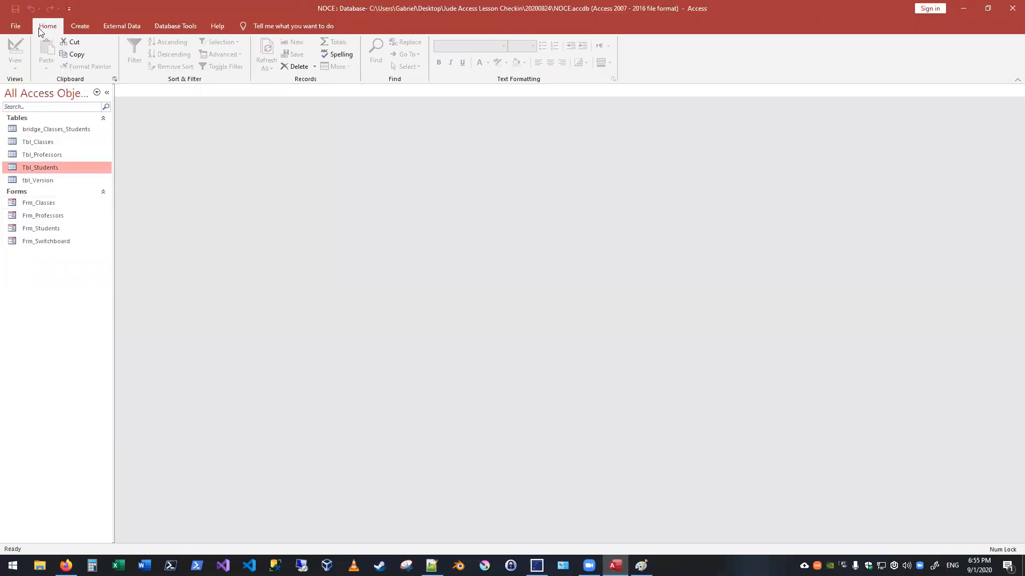
Create a blank form in Design View and enlarge its Detail section to about 9 by 6 inches
left_click(80, 26)
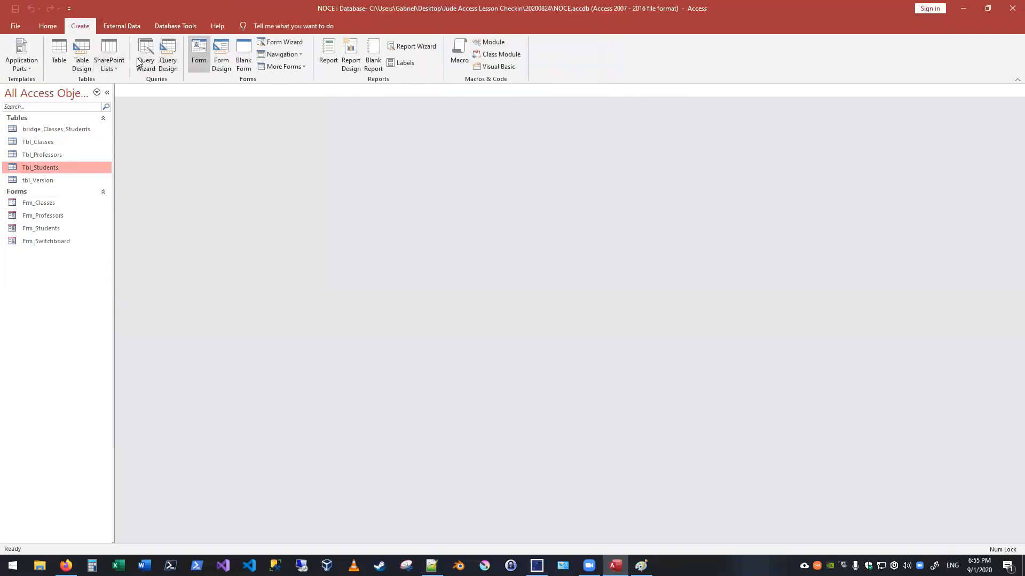
left_click(243, 56)
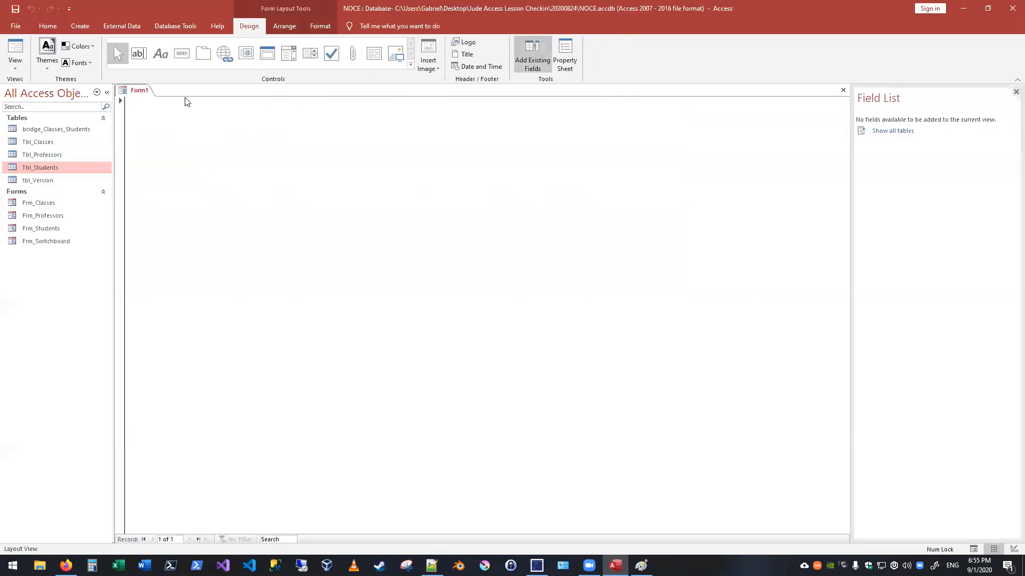
left_click(15, 63)
left_click(32, 132)
left_click_drag(441, 386, 644, 425)
left_click_drag(444, 239, 586, 238)
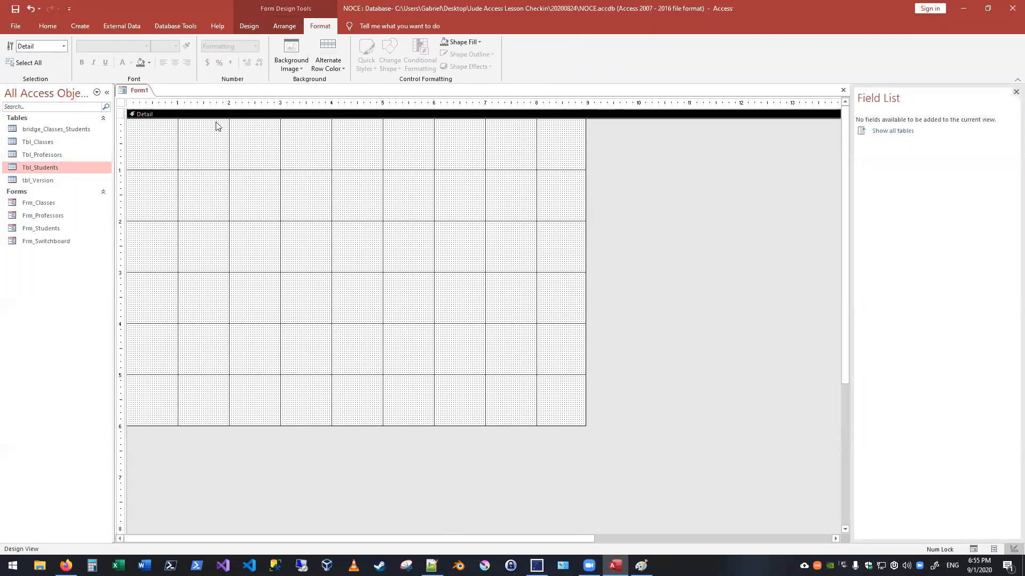
left_click(40, 27)
left_click(15, 63)
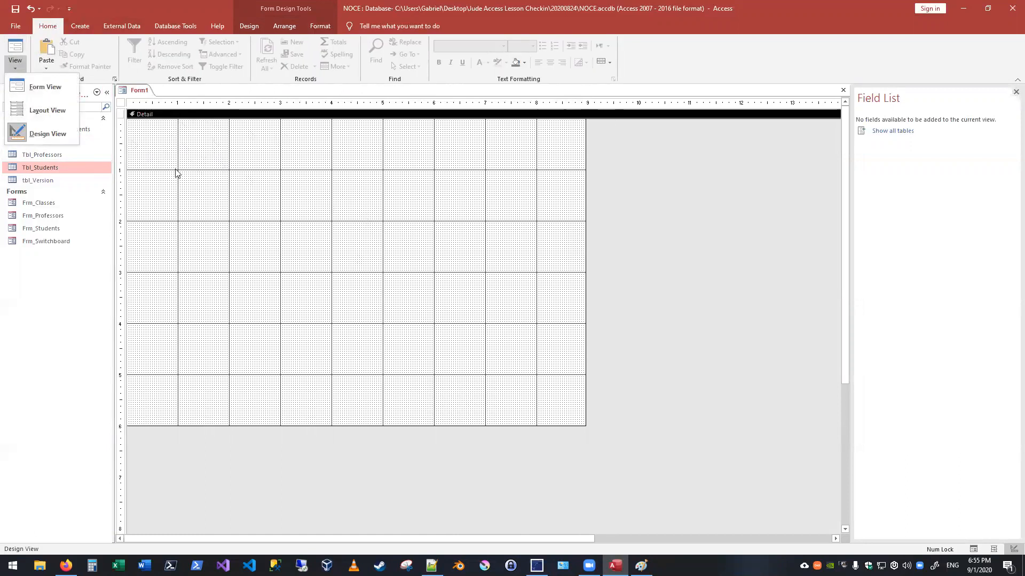
left_click(263, 200)
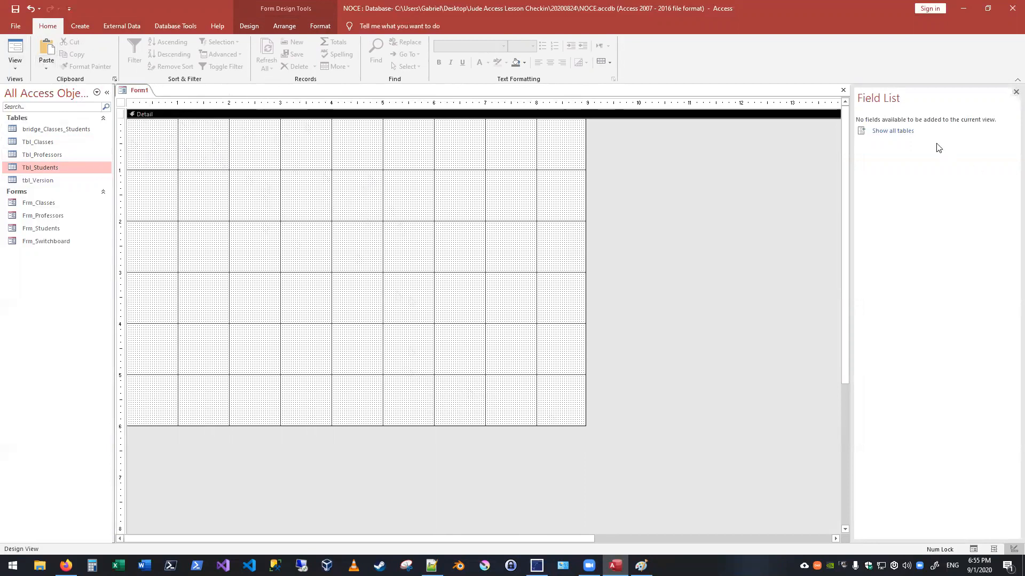
Set the blank form's Record Source to Tbl_Classes in its properties
left_click(257, 30)
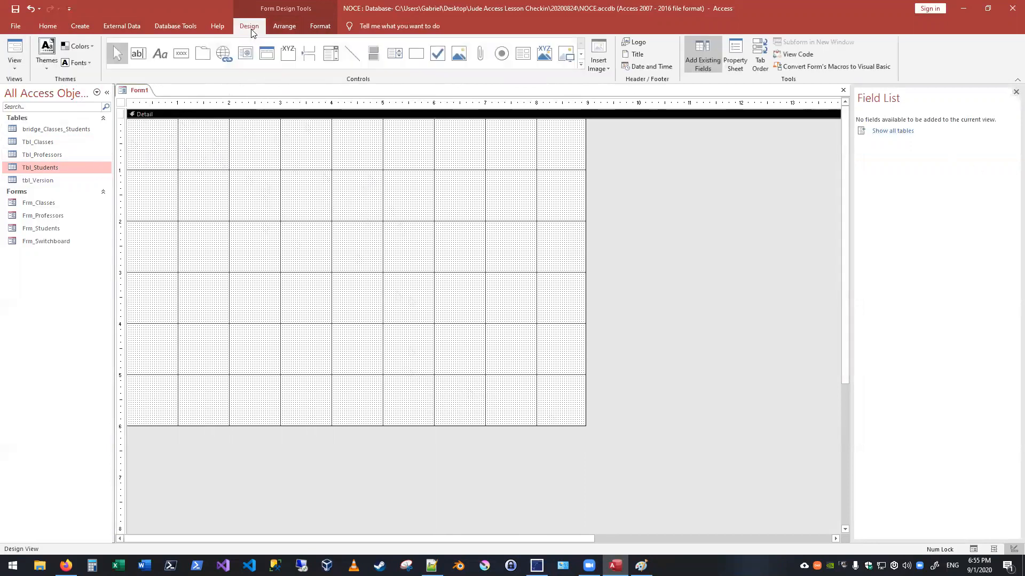
left_click(735, 56)
left_click(877, 145)
left_click(888, 144)
left_click(1004, 156)
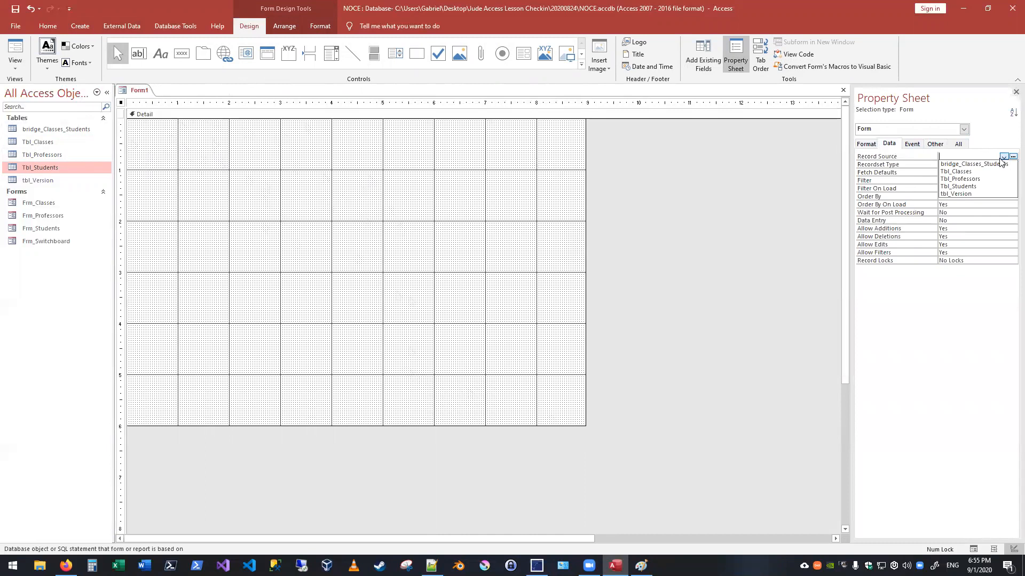
left_click(966, 172)
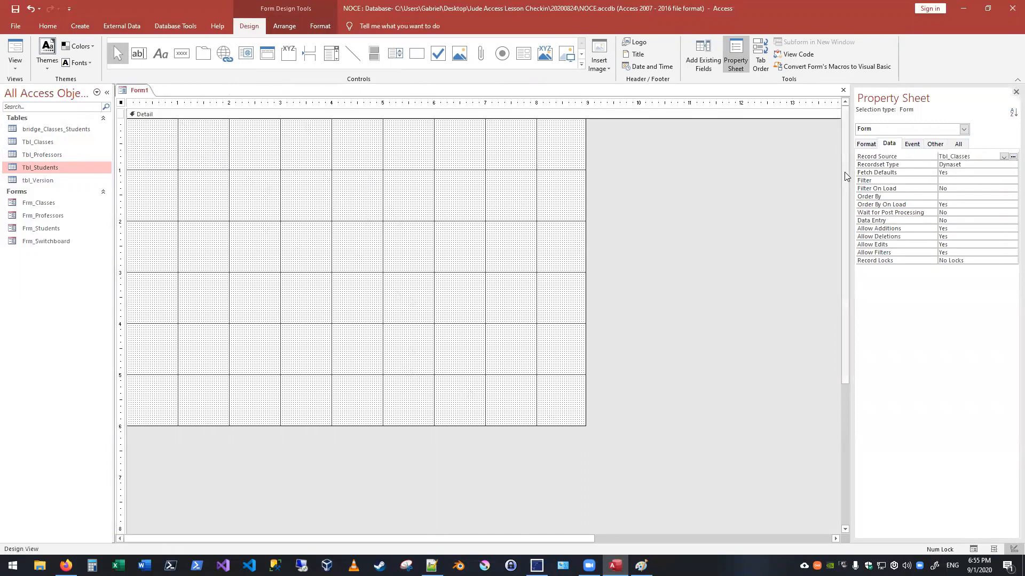
Check the blank form's event properties and close the form without saving it
left_click(922, 145)
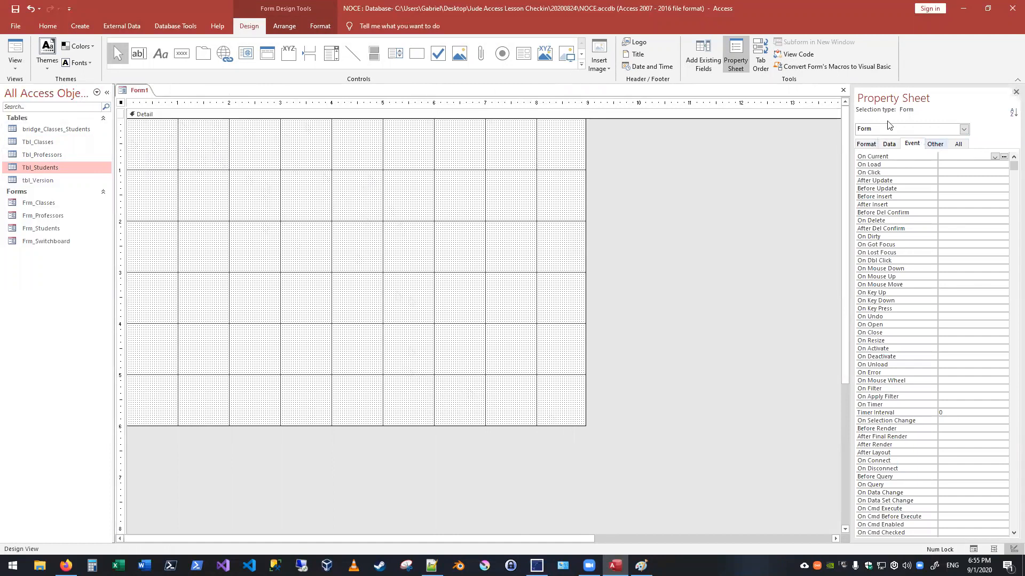
right_click(131, 91)
left_click(143, 117)
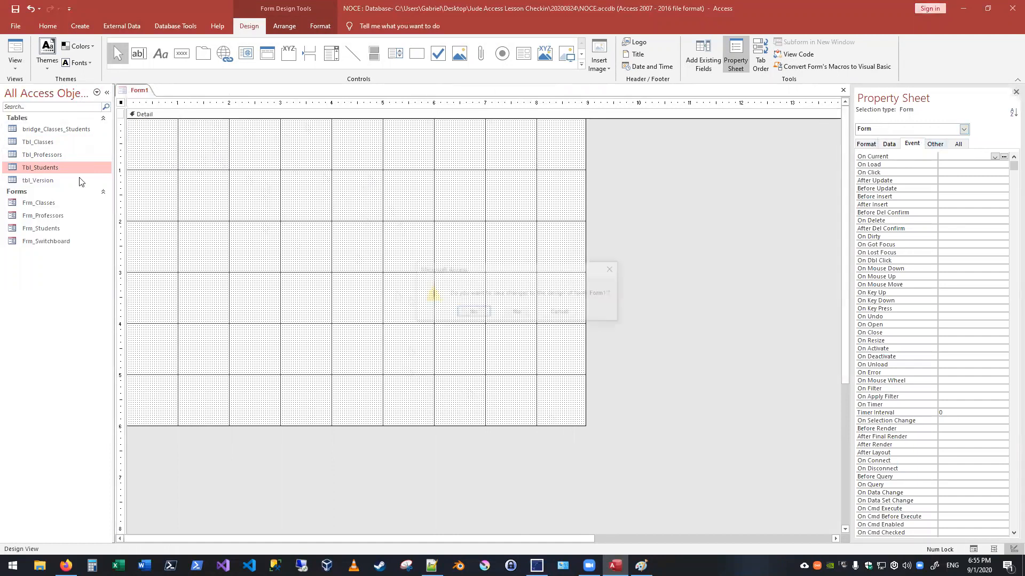
left_click(522, 312)
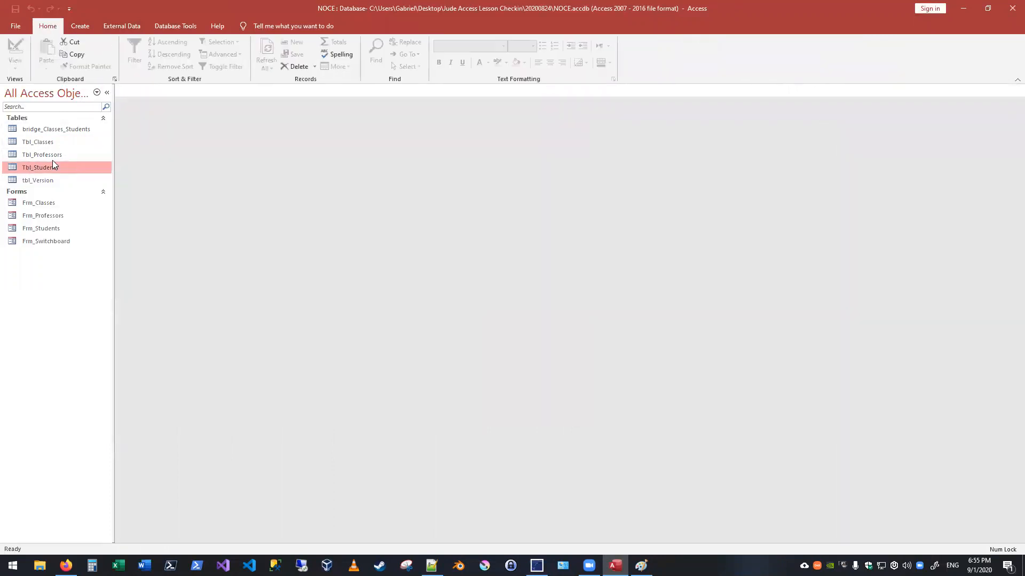
Generate a form automatically from the Tbl_Classes table
left_click(45, 142)
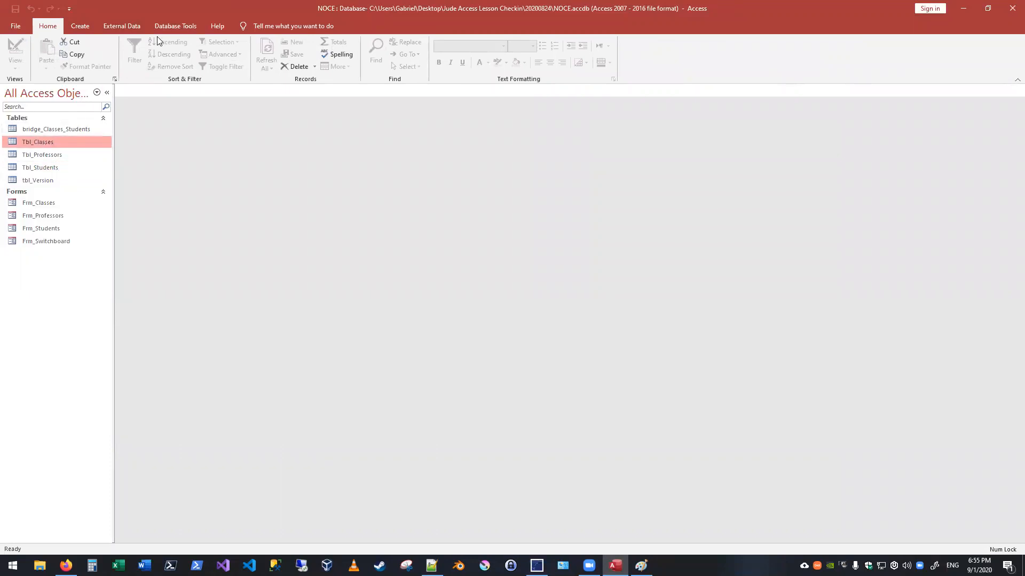
left_click(122, 26)
left_click(80, 26)
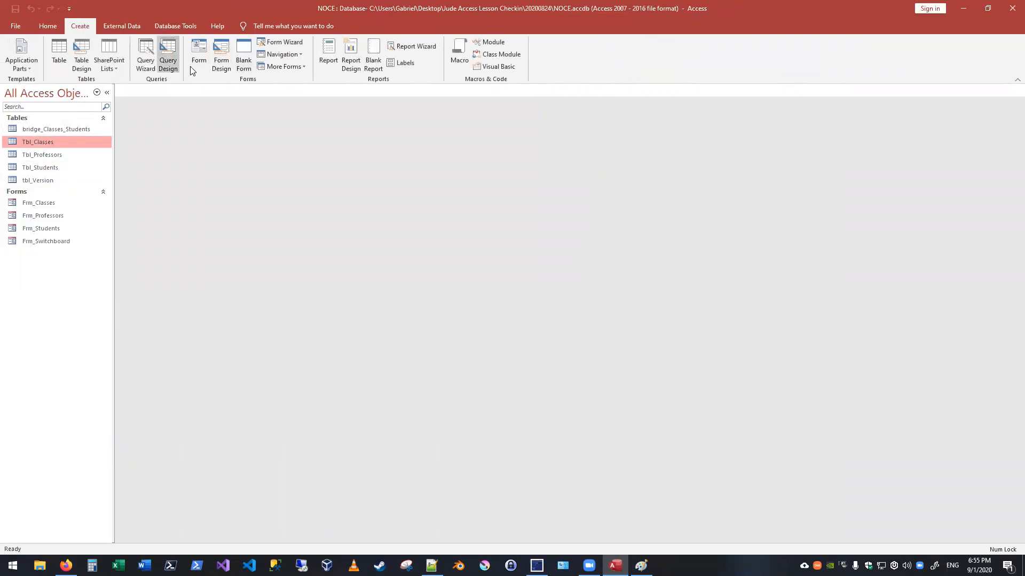
left_click(197, 60)
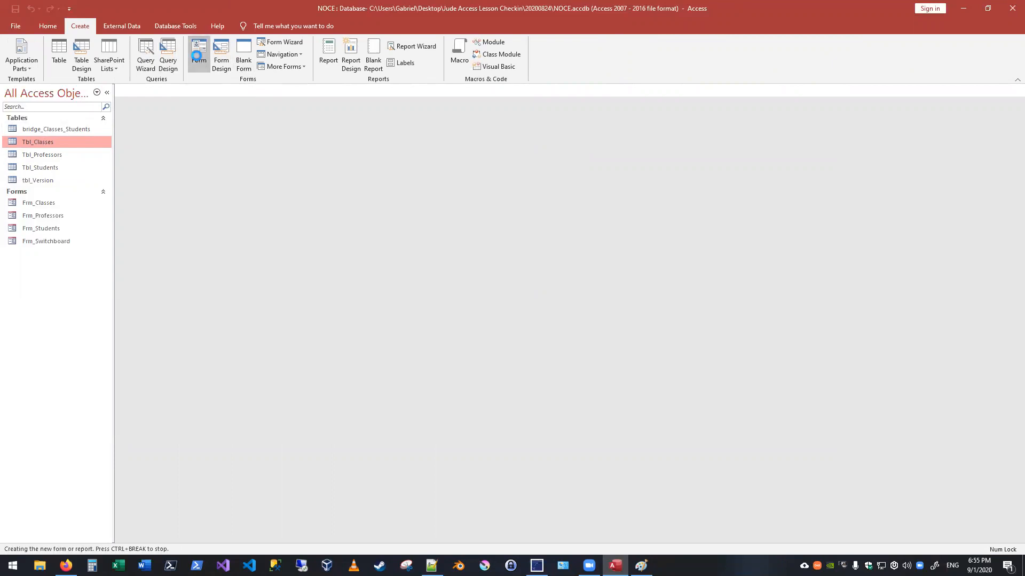
View the generated Tbl_Classes form in Design View and return it to Layout View
left_click(21, 68)
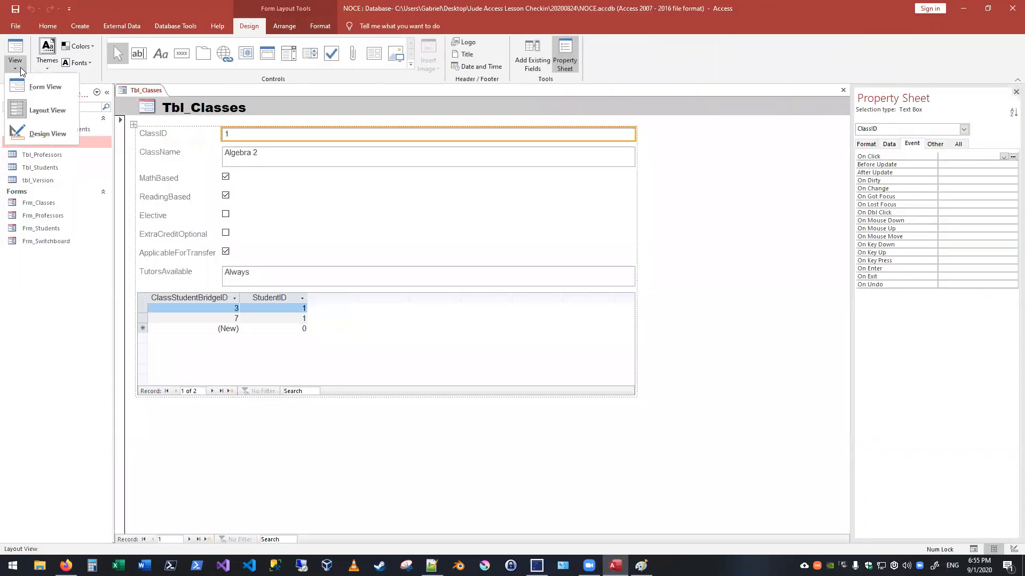
left_click(46, 133)
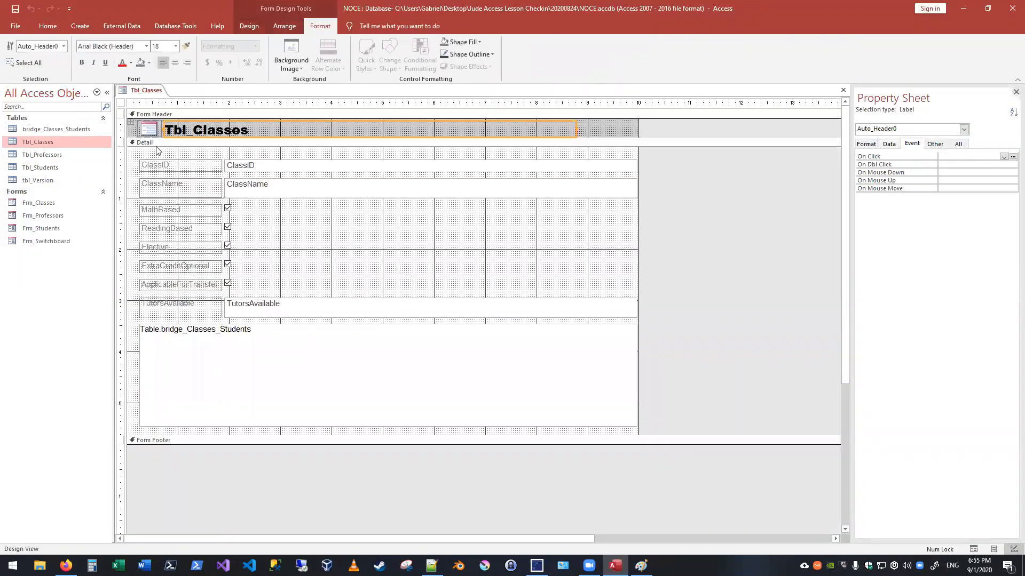
left_click(50, 24)
left_click(20, 68)
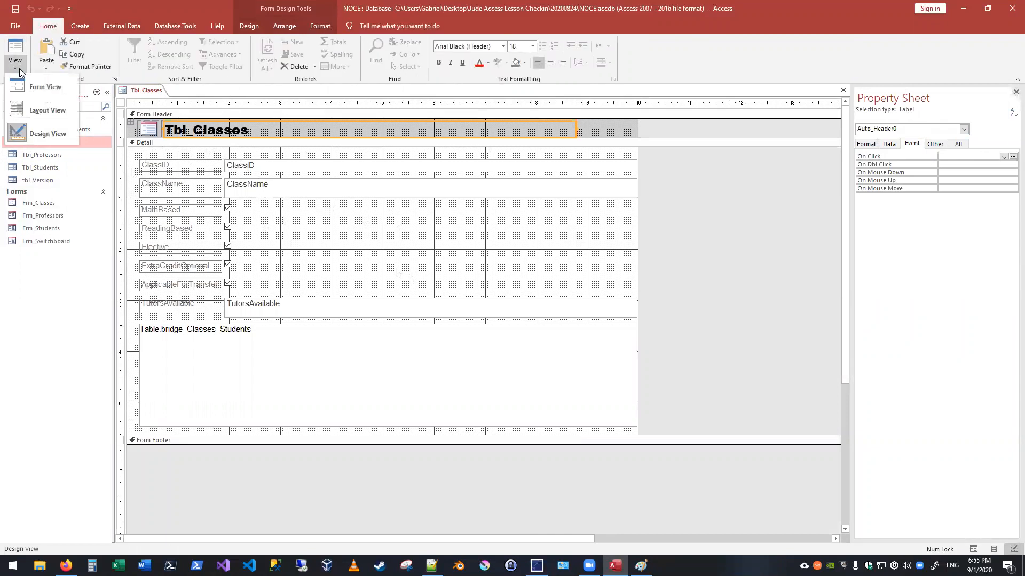
left_click(30, 106)
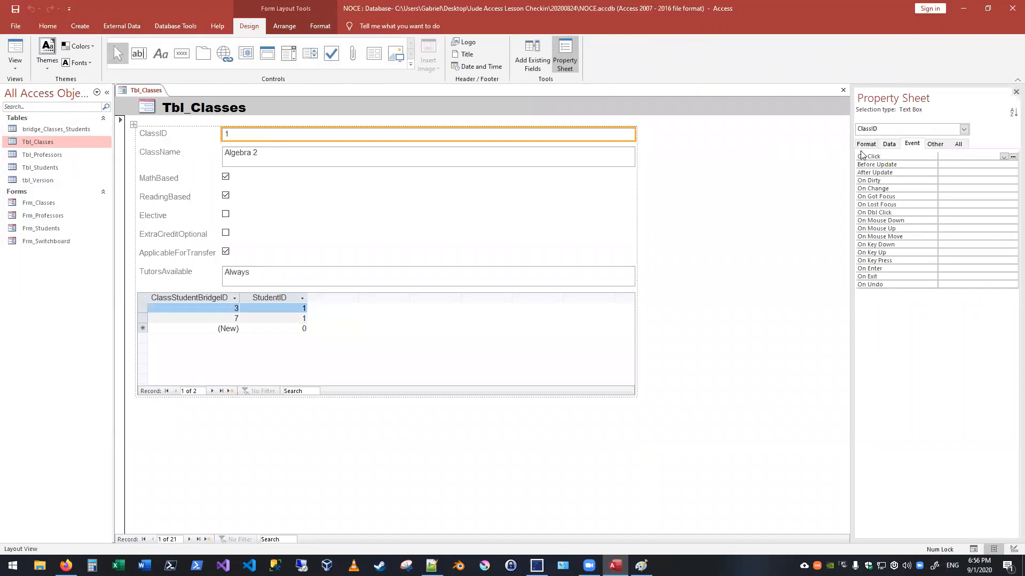
Check the data and format properties of the ClassID text box, and close the generated Tbl_Classes form without saving it
left_click(888, 145)
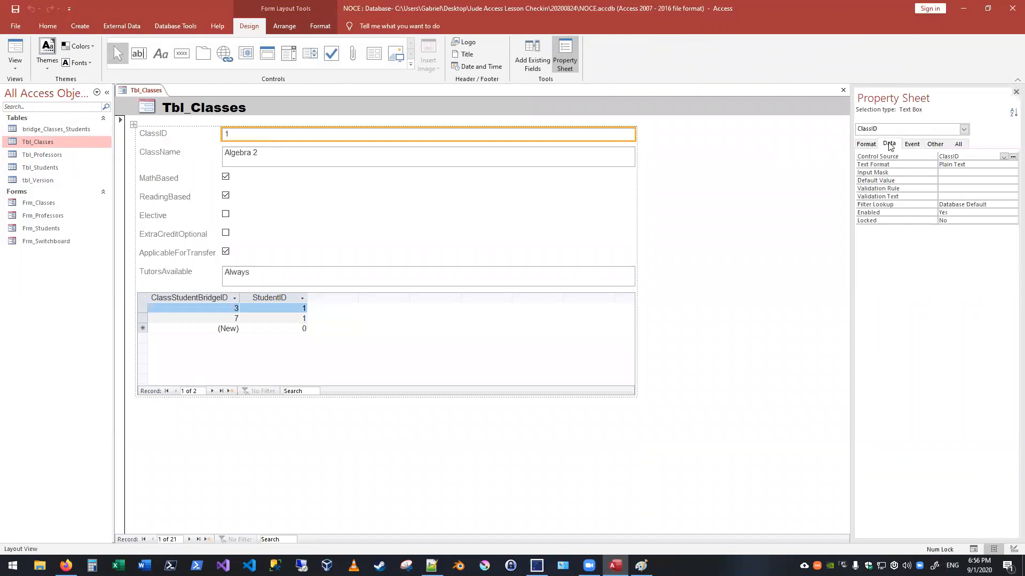
left_click(867, 144)
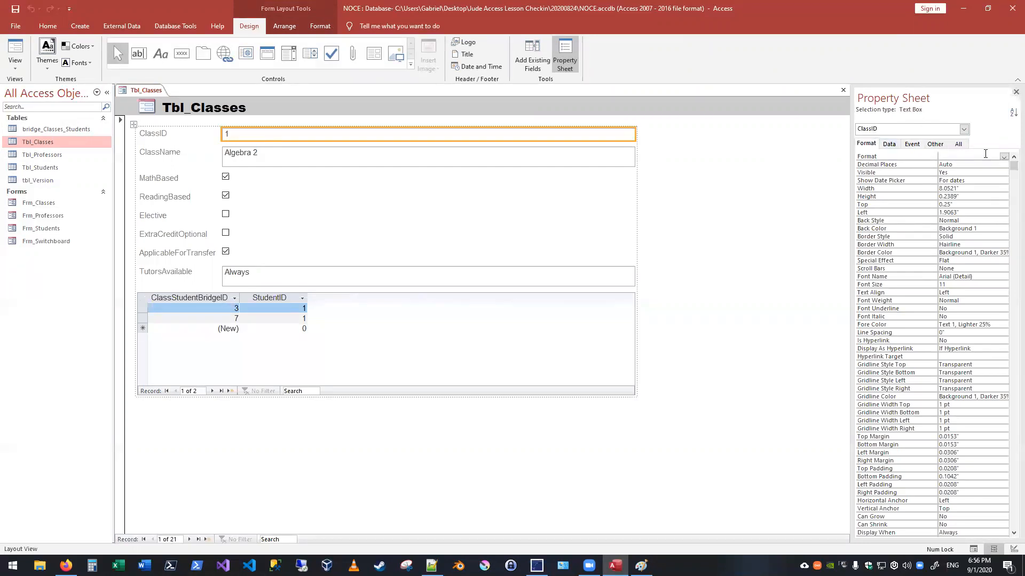
left_click(1004, 157)
left_click(1004, 158)
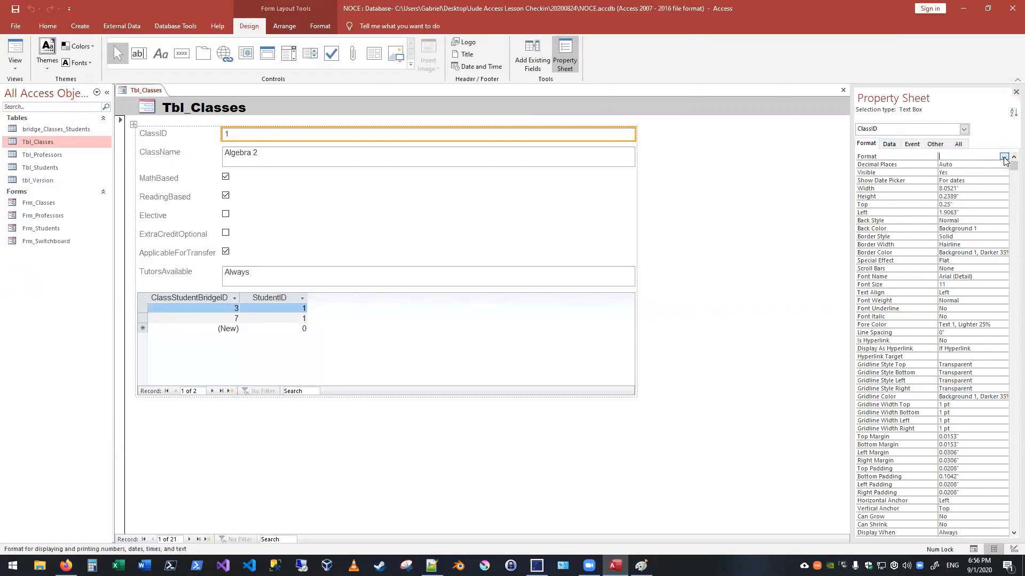
middle_click(129, 92)
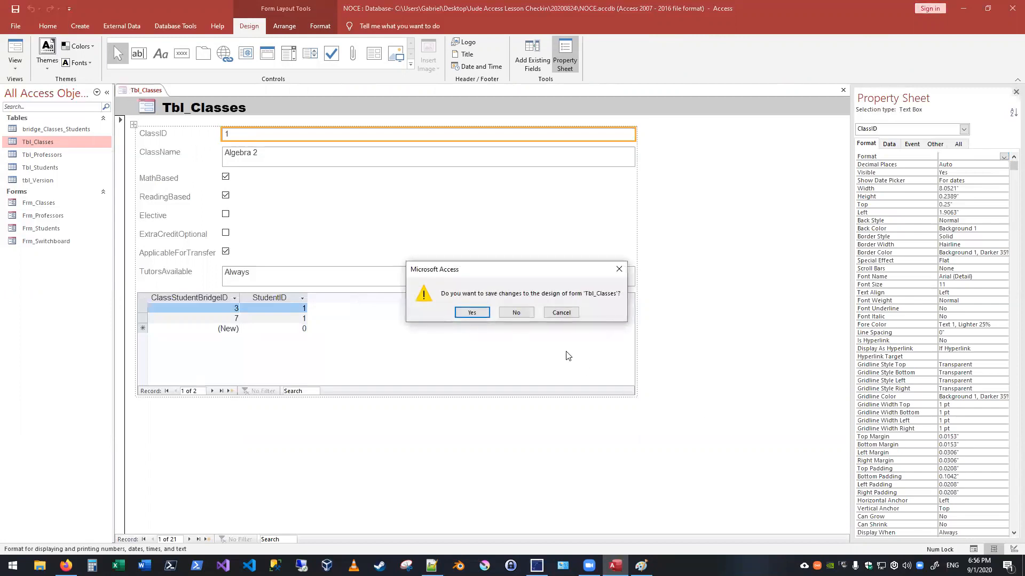
left_click(515, 316)
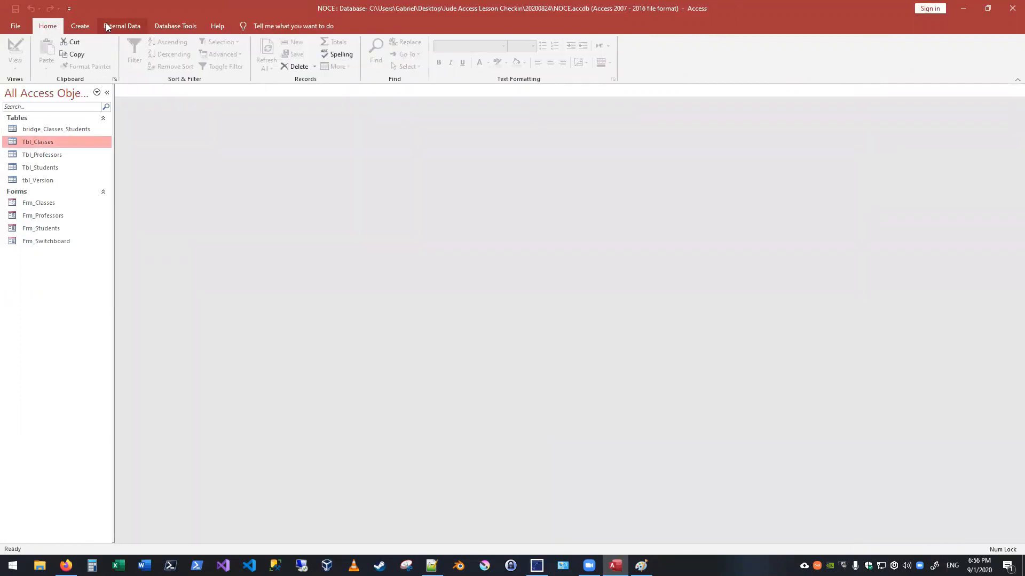
Create another blank form and show it in Design View
left_click(83, 26)
left_click(244, 56)
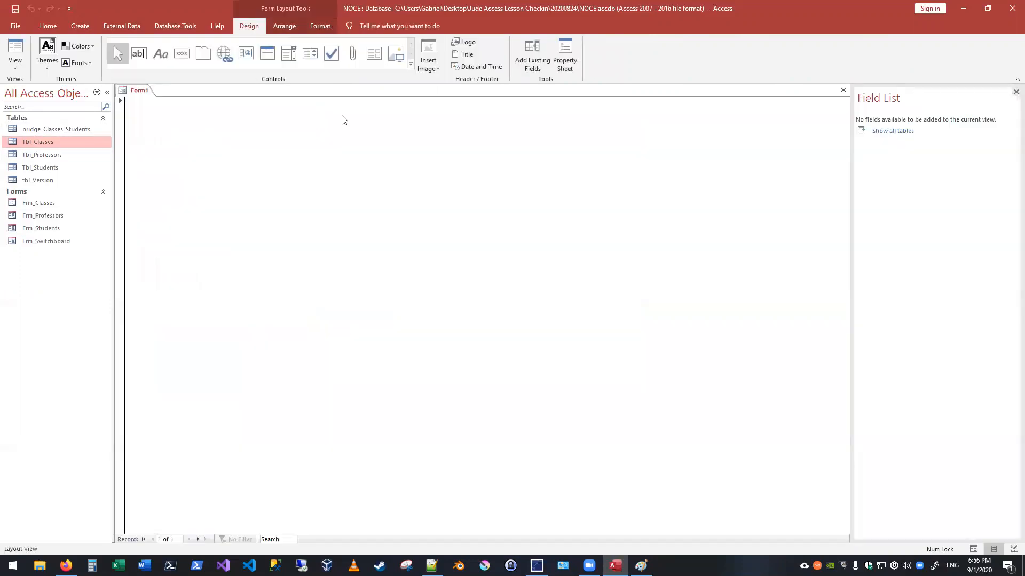
left_click(15, 63)
left_click(37, 128)
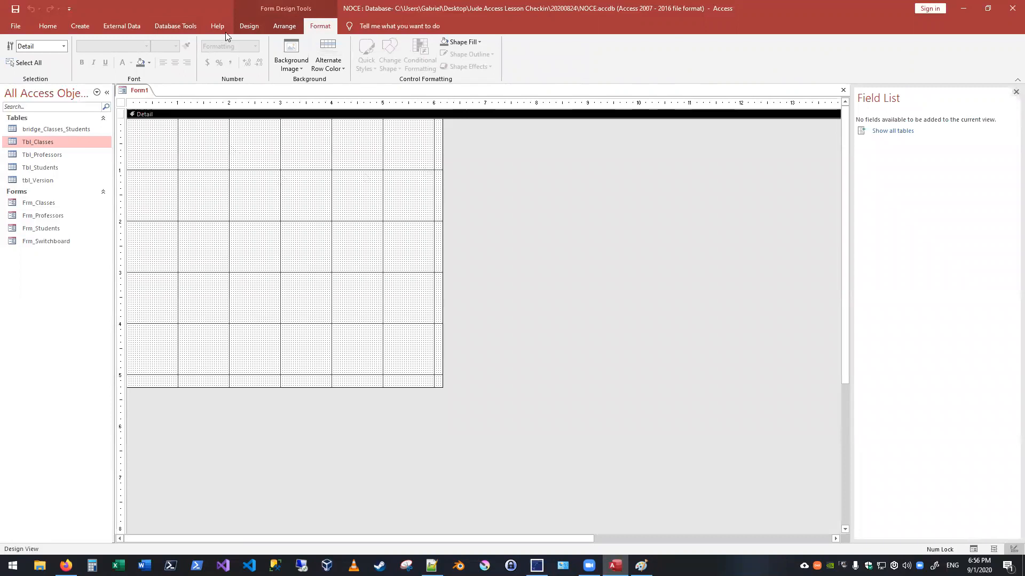
Look through the design controls available for the blank form, and close the form
left_click(248, 26)
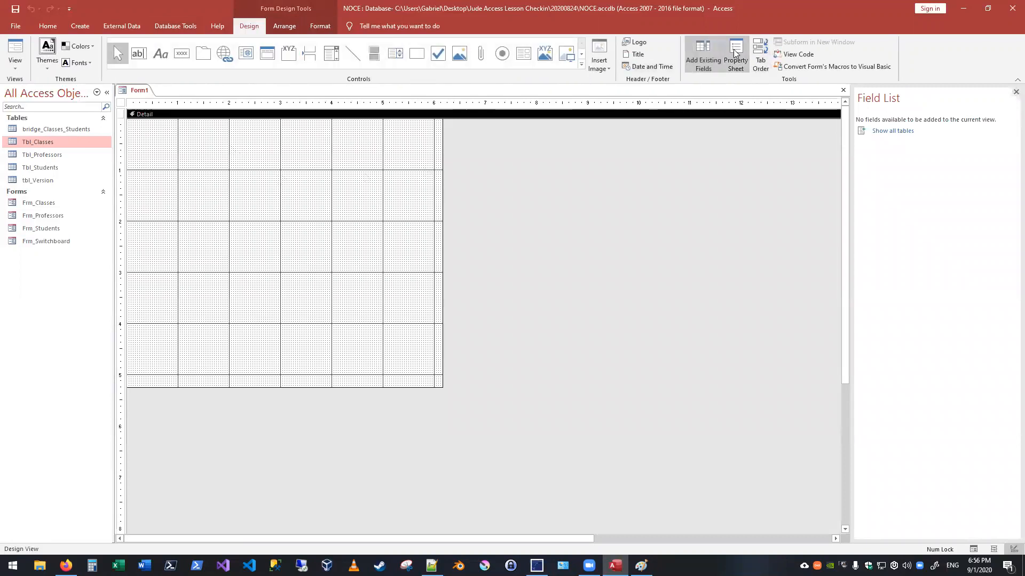
left_click(581, 55)
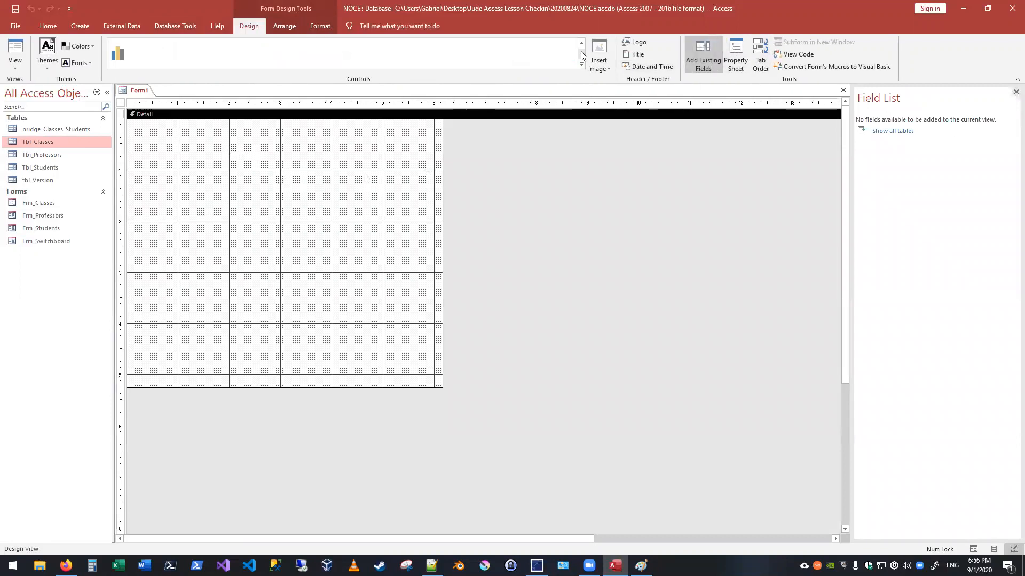
left_click(581, 43)
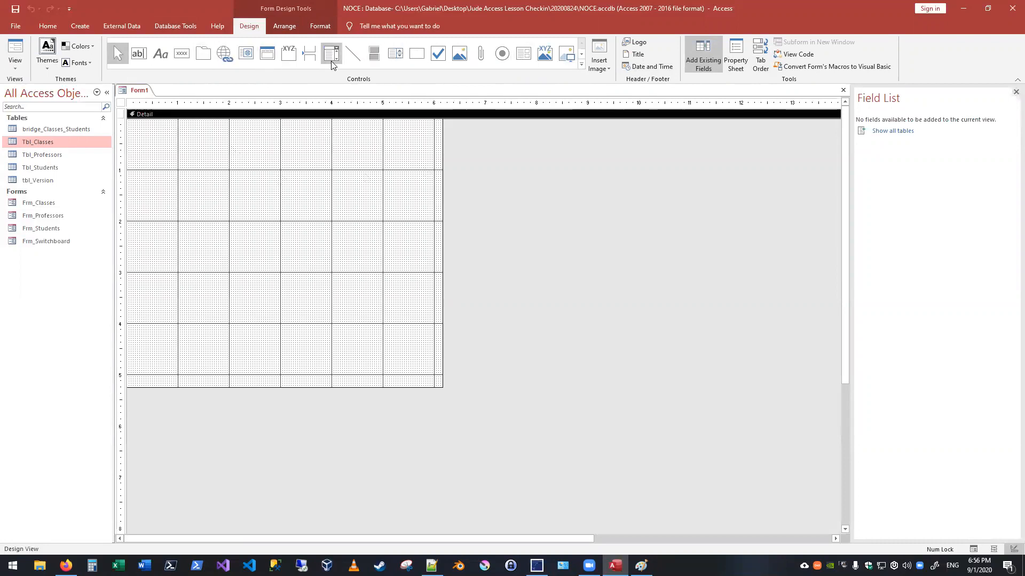
left_click(438, 53)
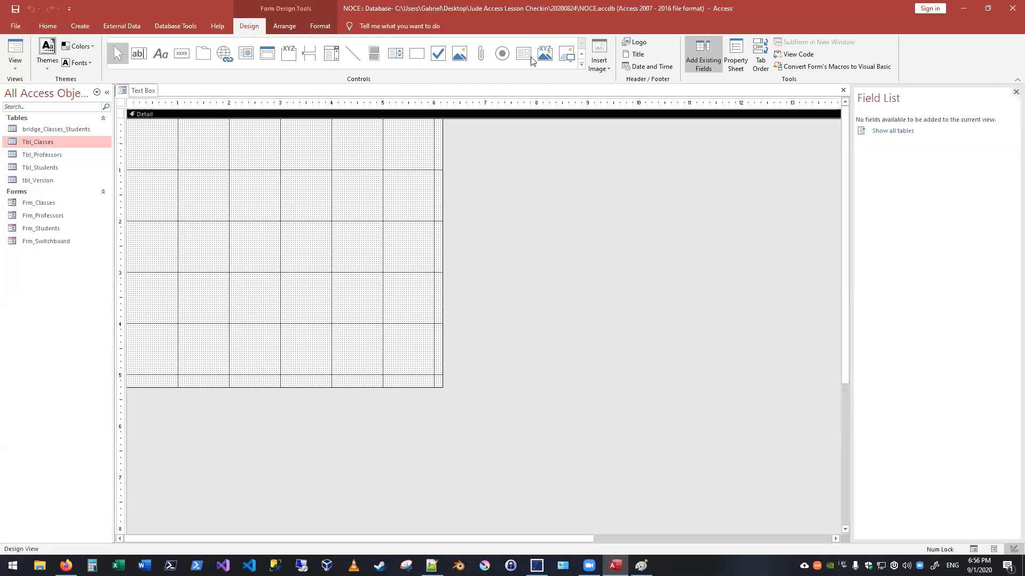
left_click(583, 54)
left_click(585, 46)
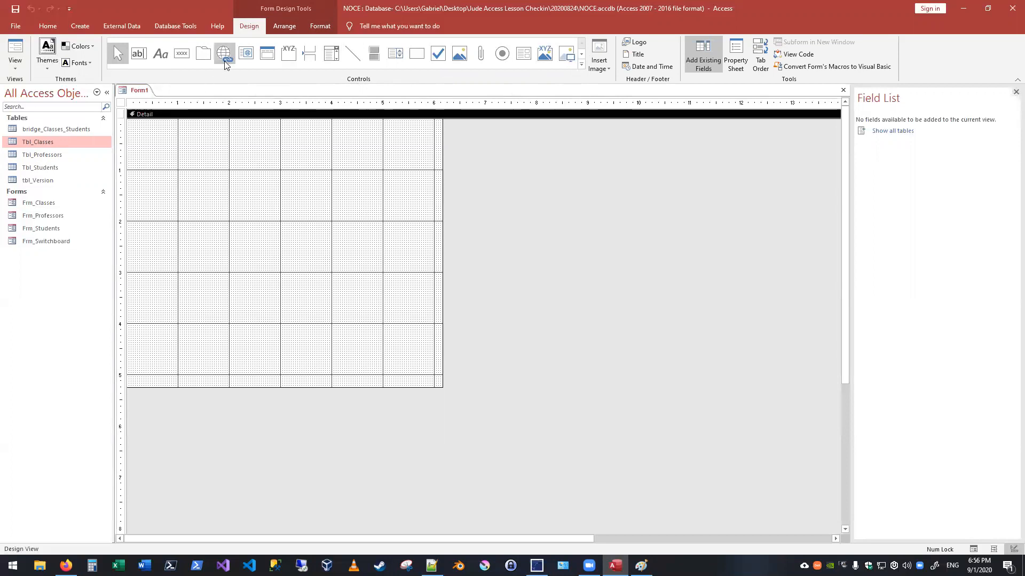
left_click(136, 95)
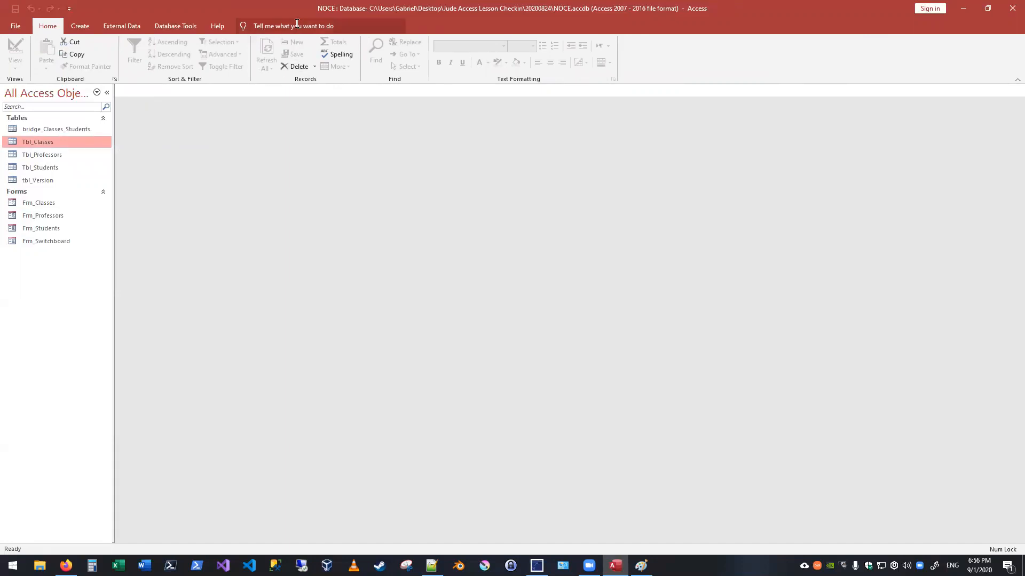
Switch to Firefox and search the web for "windowed view ms access"
key("super+2")
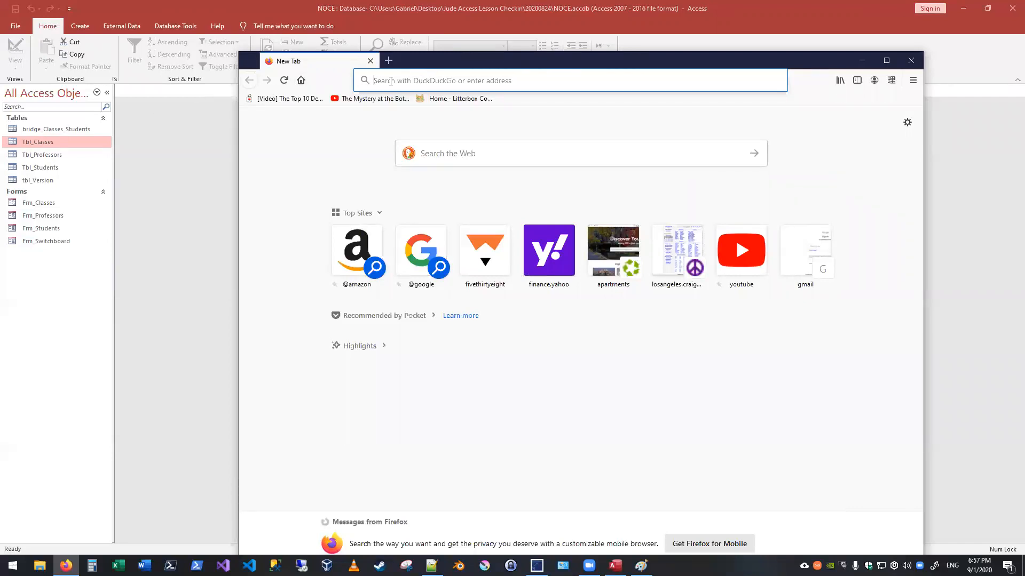
type("window")
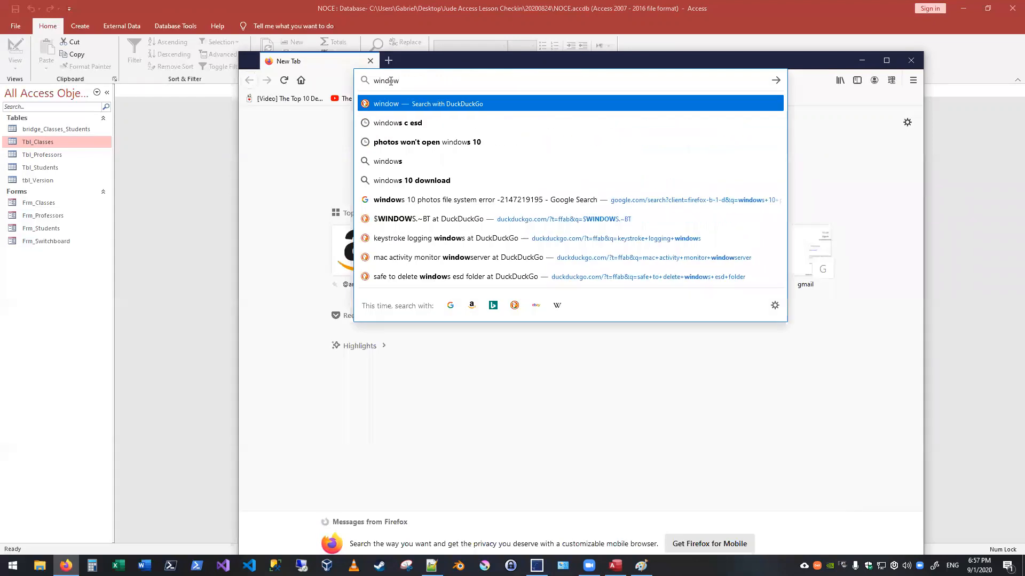
type("ed view")
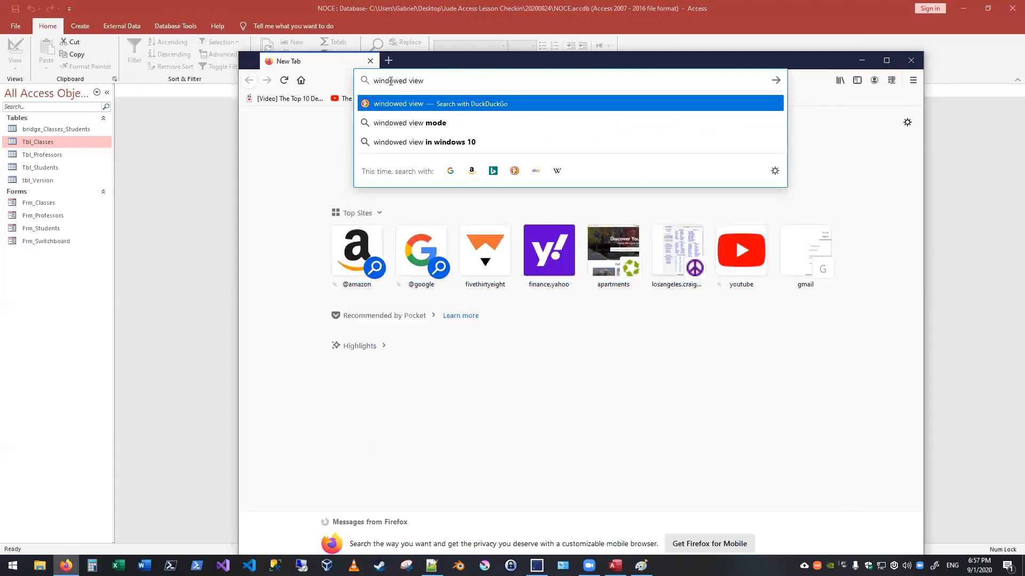
type(" ms access")
key("Return")
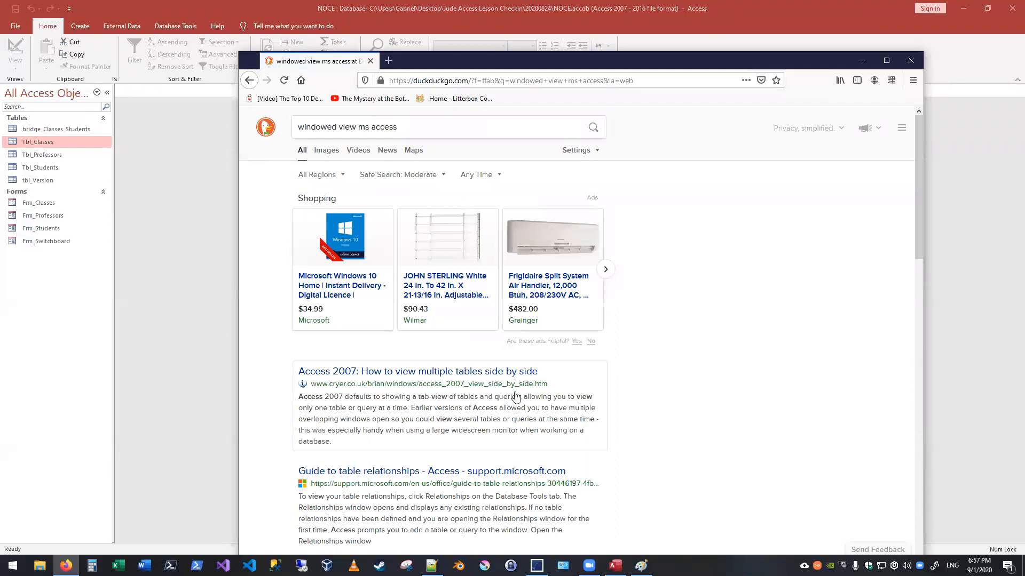
Open the result "Access 2007: How to view multiple tables side by side" and read its instructions for Overlapping Windows
left_click(482, 374)
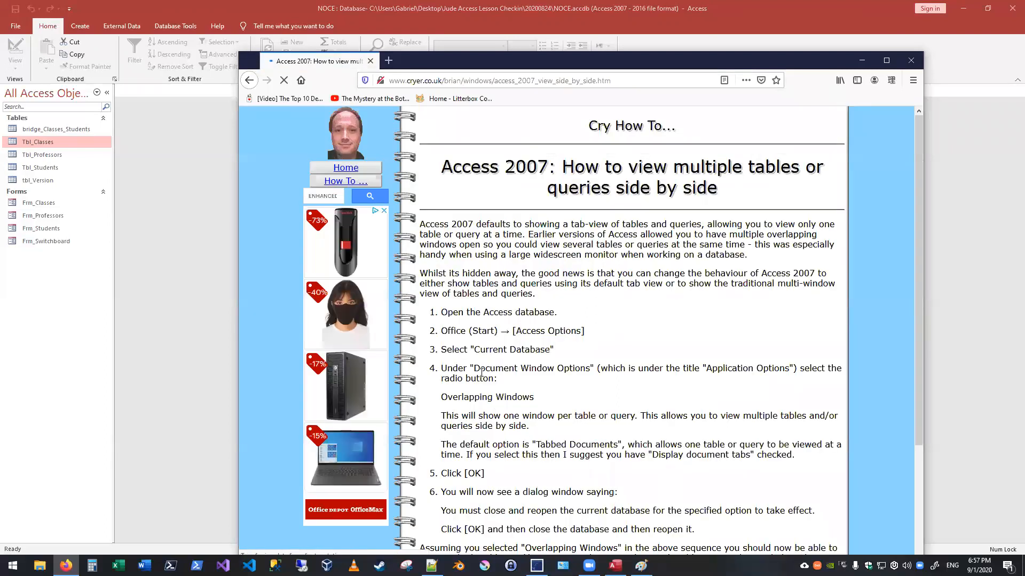
scroll(495, 380, "down", 2)
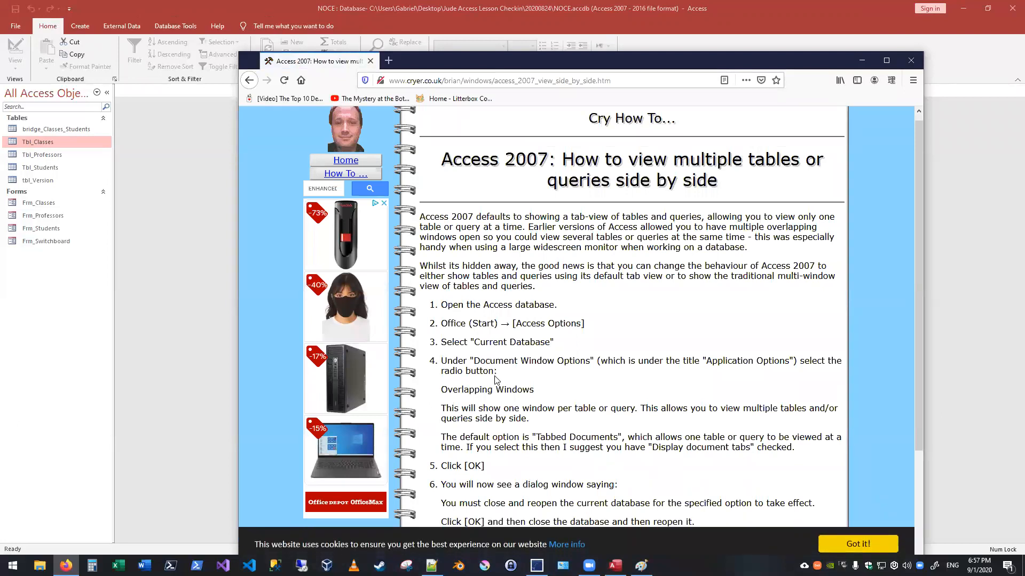
scroll(496, 380, "down", 2)
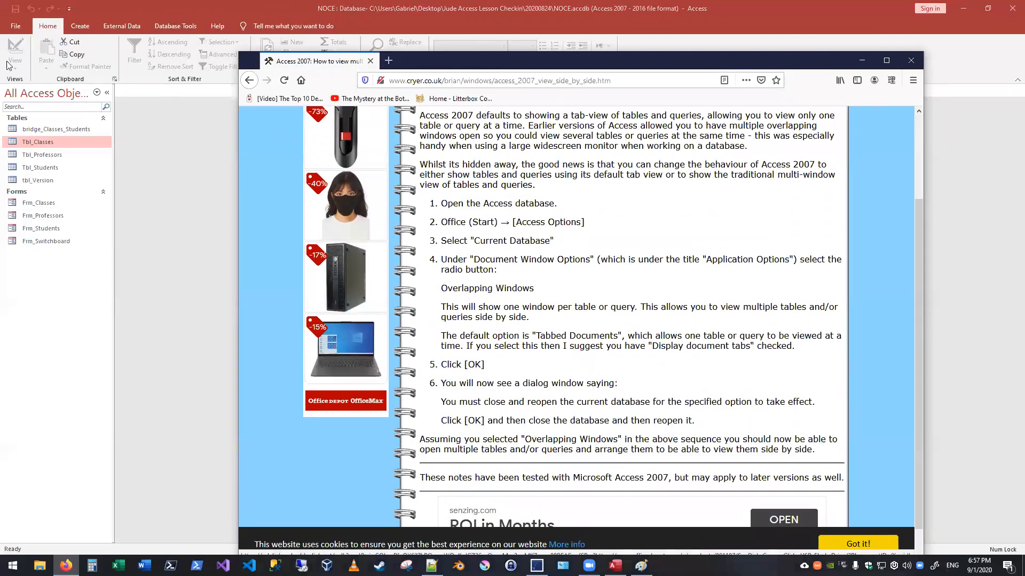
Set the current database's document window option to Overlapping Windows in the Access options and accept the change
left_click(14, 33)
left_click(15, 26)
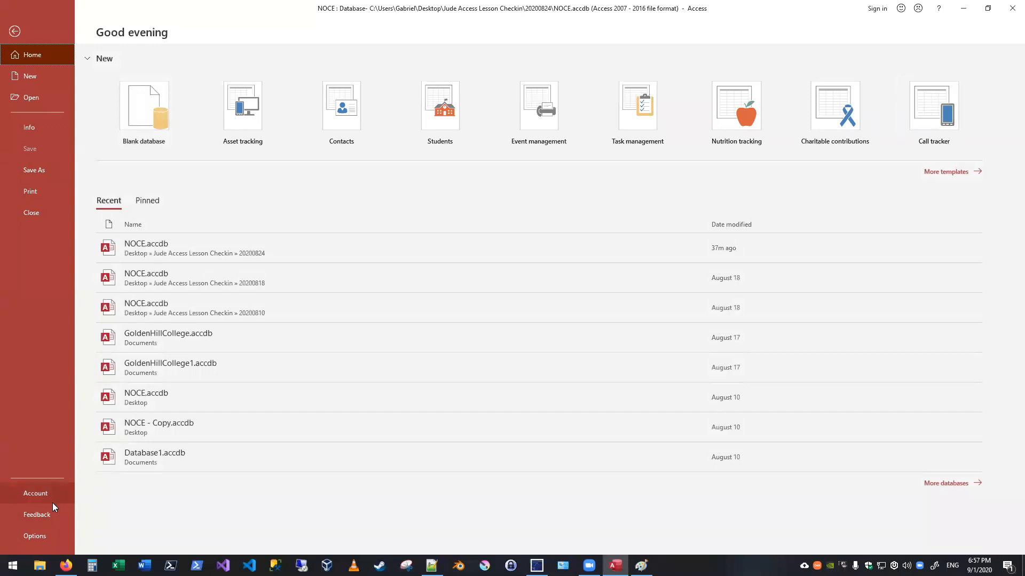
left_click(50, 501)
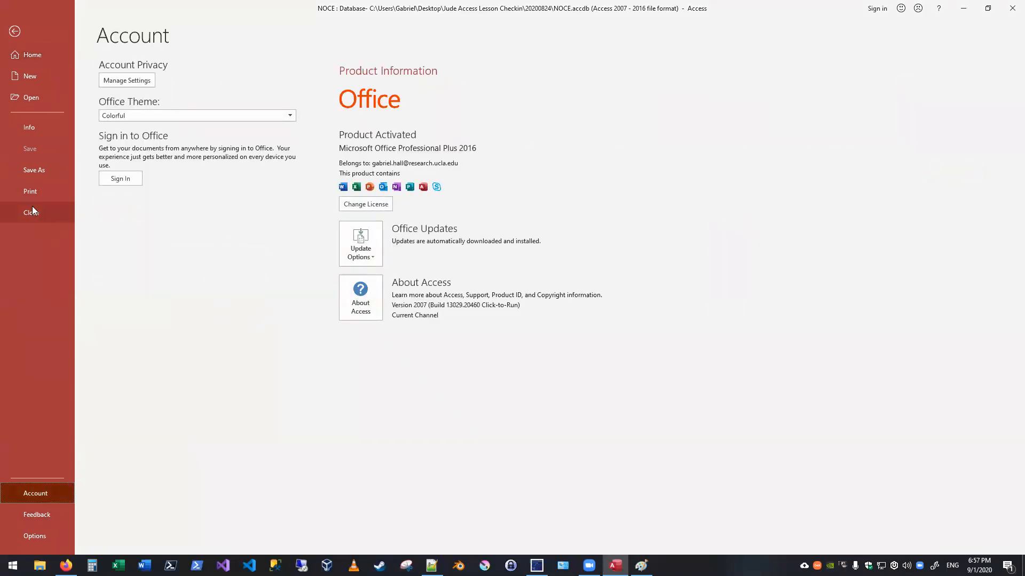
left_click(54, 535)
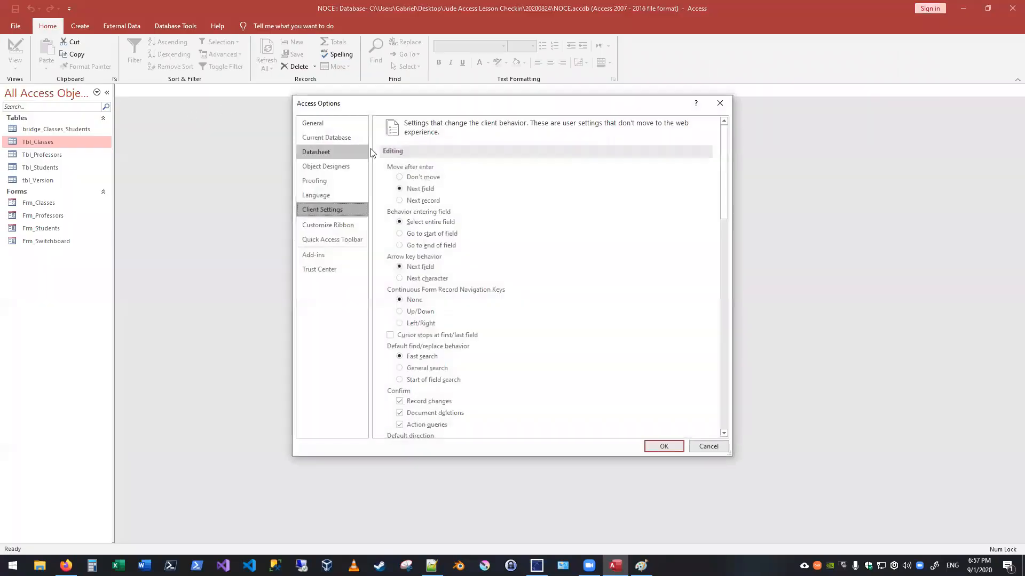
left_click(341, 138)
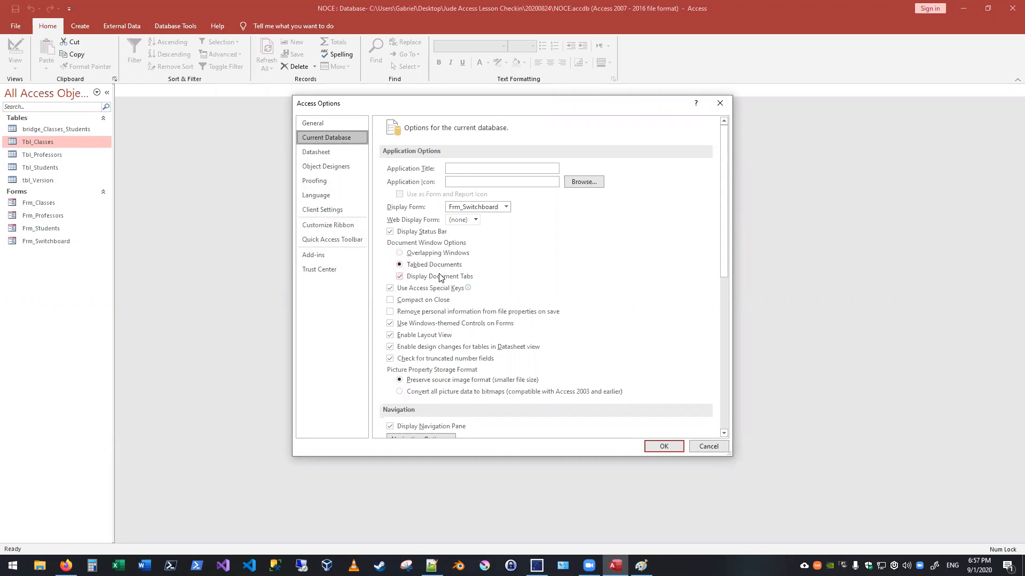
left_click(65, 566)
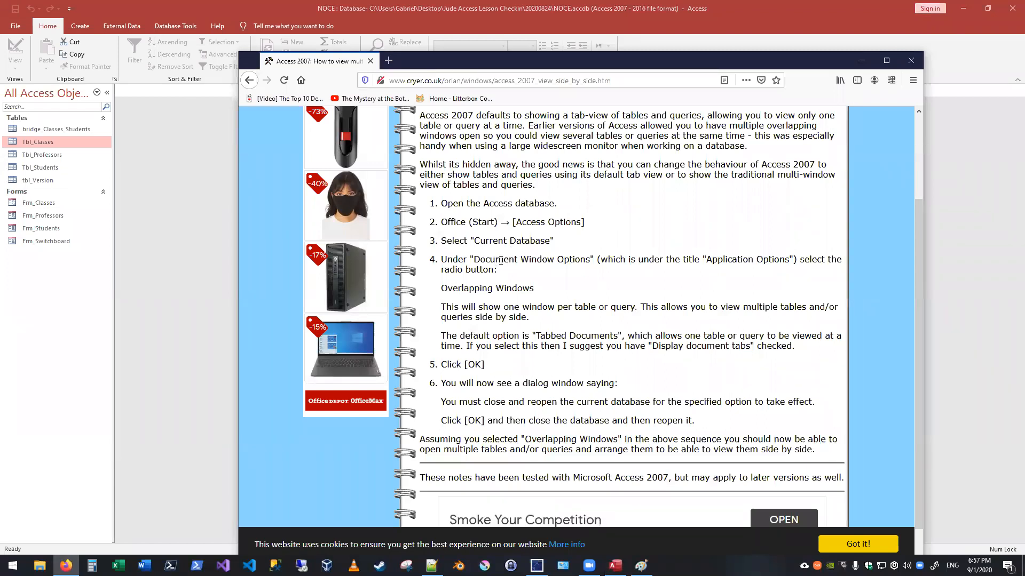
left_click(227, 276)
left_click(428, 253)
left_click(663, 447)
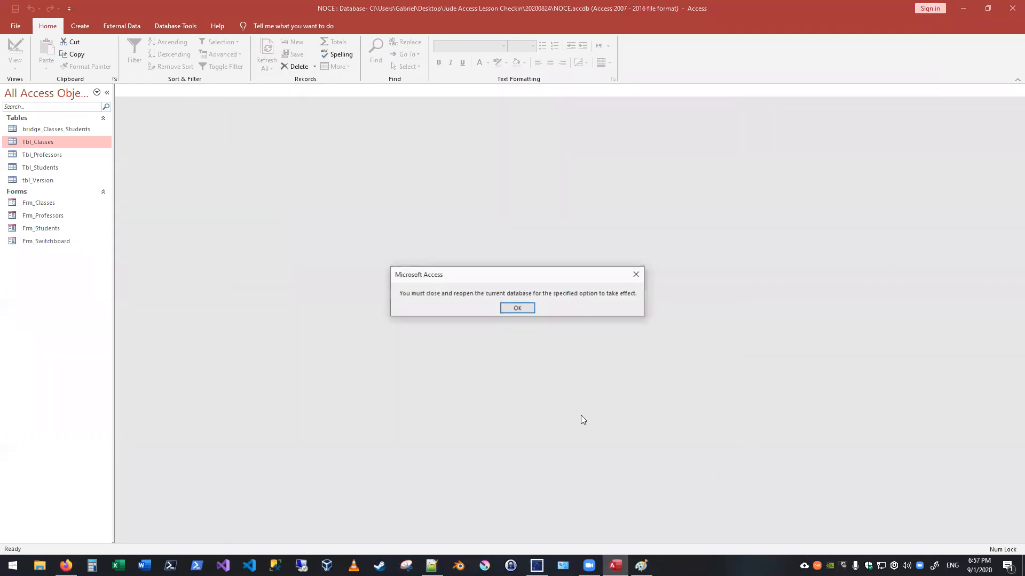
left_click(507, 308)
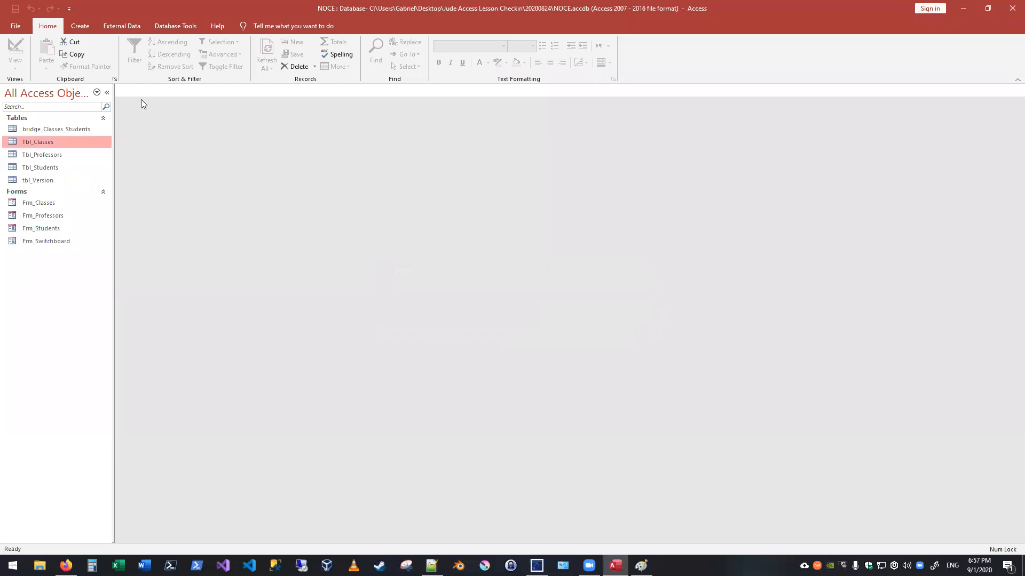
Close the database, reopen NOCE.accdb from the 20200824 folder, and close its switchboard form
left_click(15, 26)
left_click(24, 213)
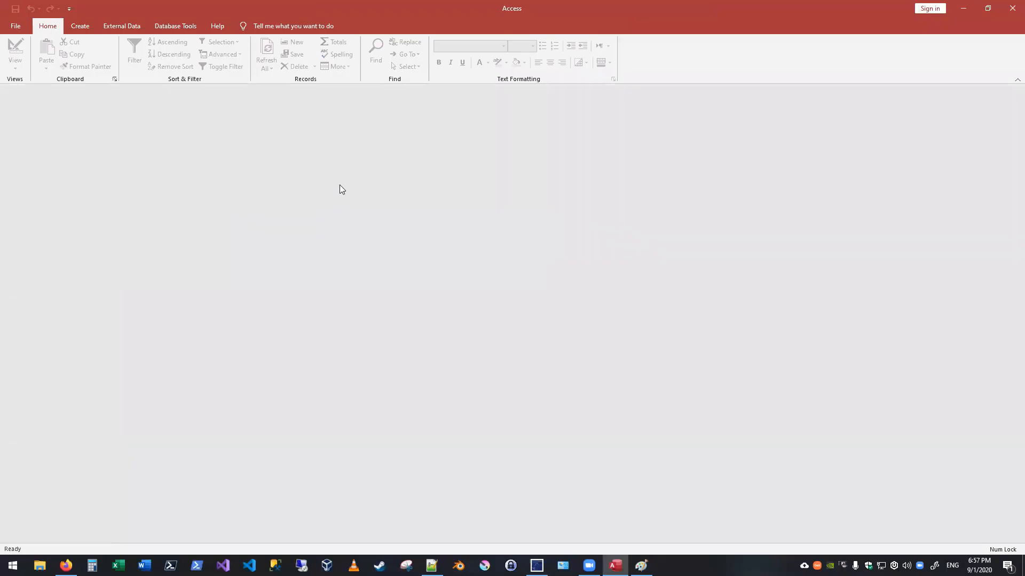
left_click(16, 26)
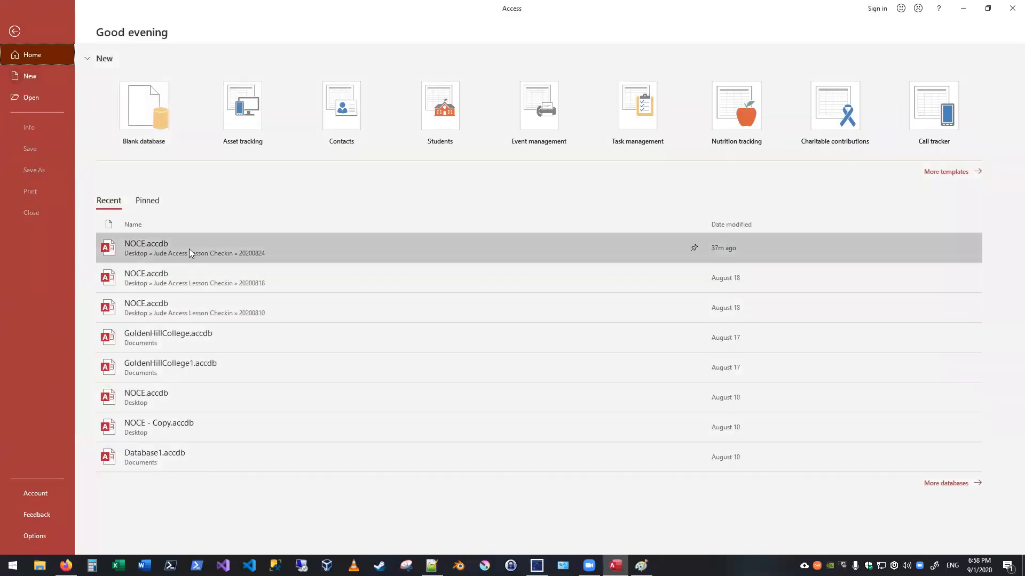
left_click(319, 254)
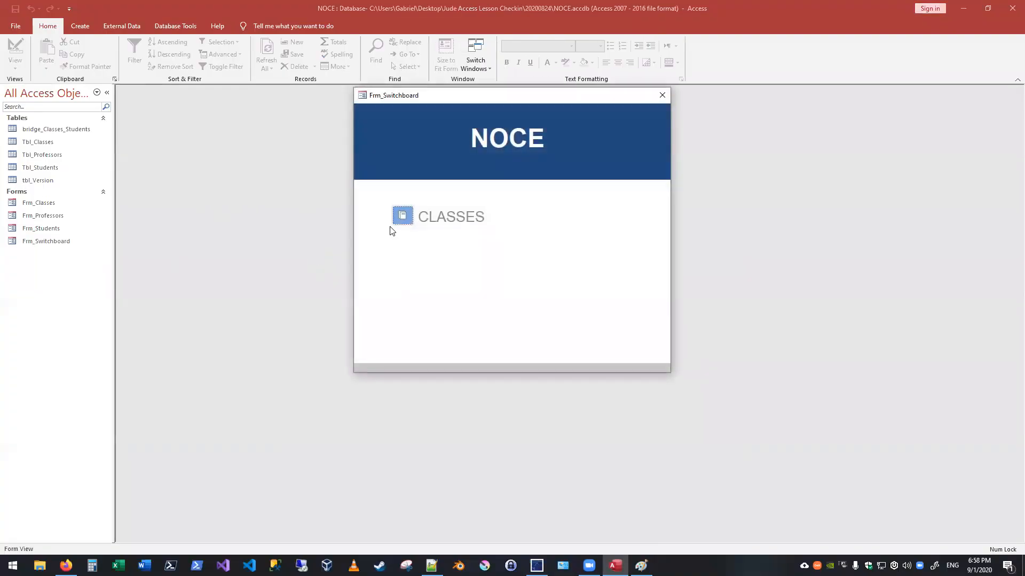
left_click(662, 95)
Open the bridge_Classes_Students table and shrink and reposition its window within the workspace
double_click(35, 129)
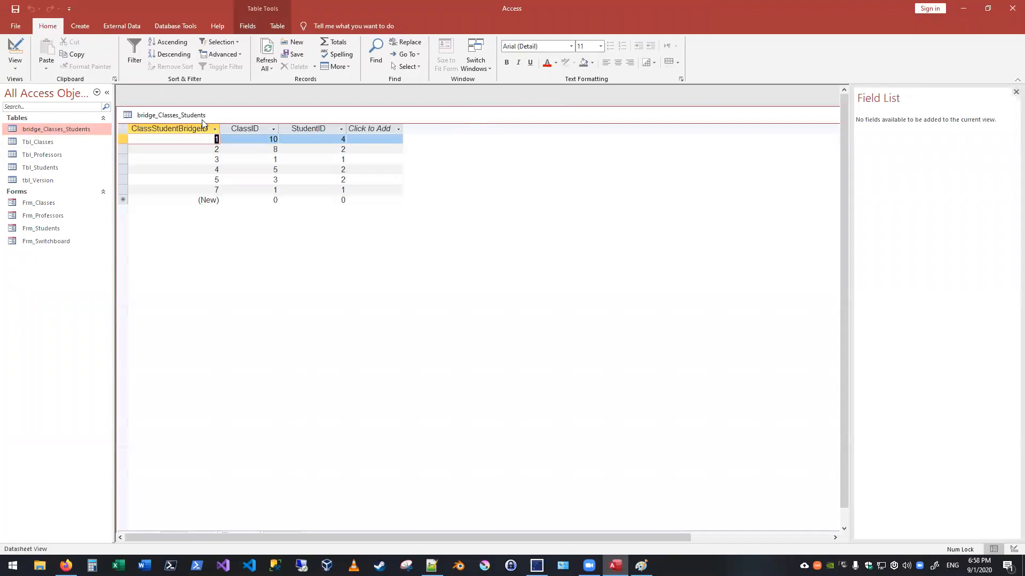
left_click_drag(117, 107, 273, 183)
left_click_drag(415, 193, 283, 140)
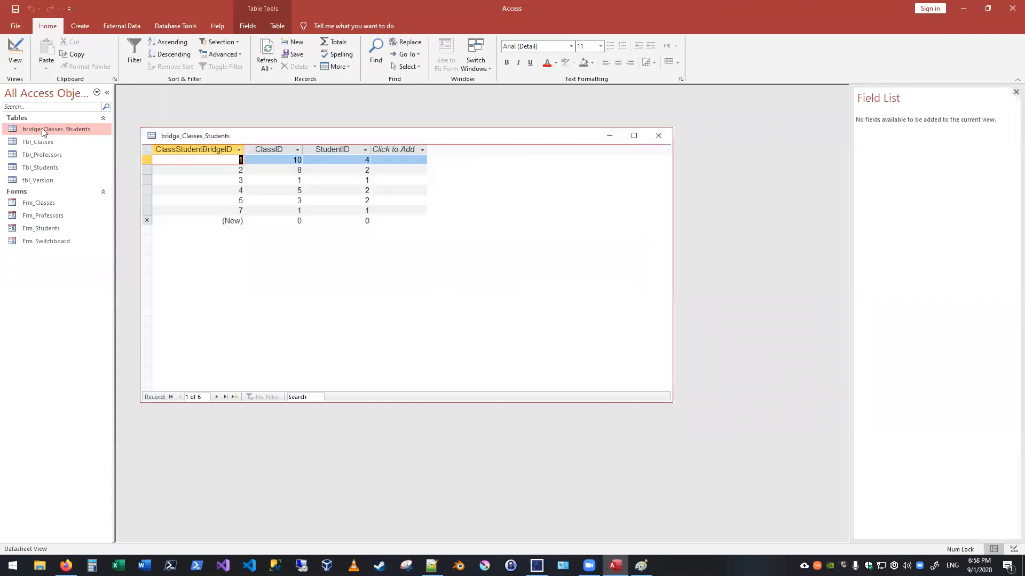
Open tbl_Version in its own window, shrink it so it overlaps the bridge table, and close it
left_click(42, 182)
double_click(42, 182)
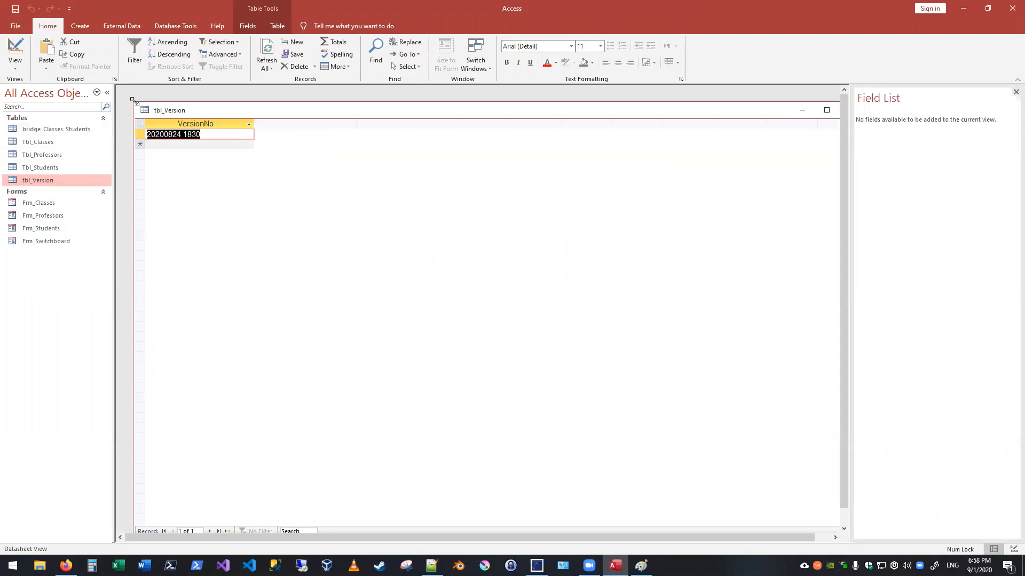
left_click_drag(133, 102, 338, 244)
left_click_drag(453, 250, 322, 197)
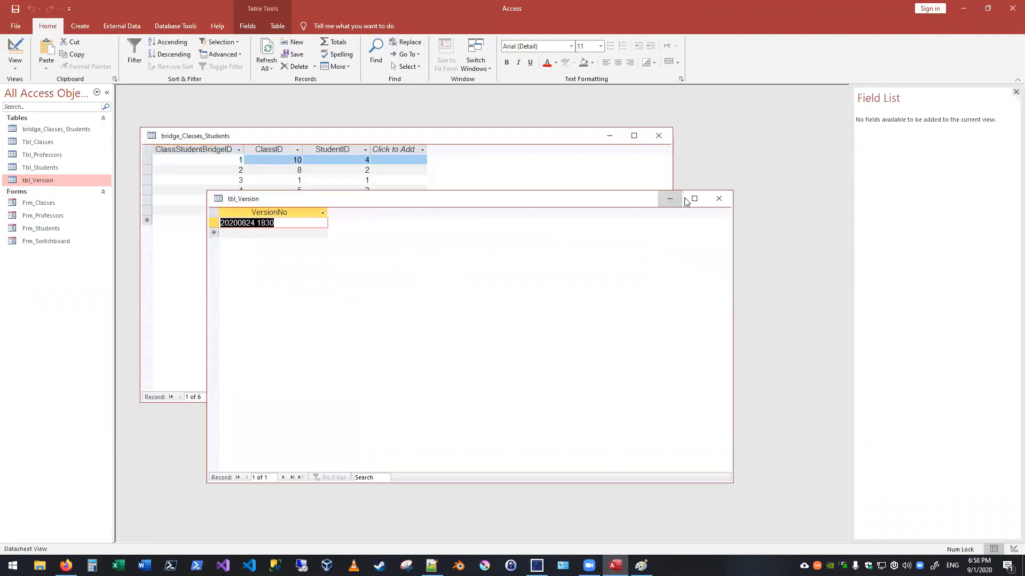
left_click(719, 199)
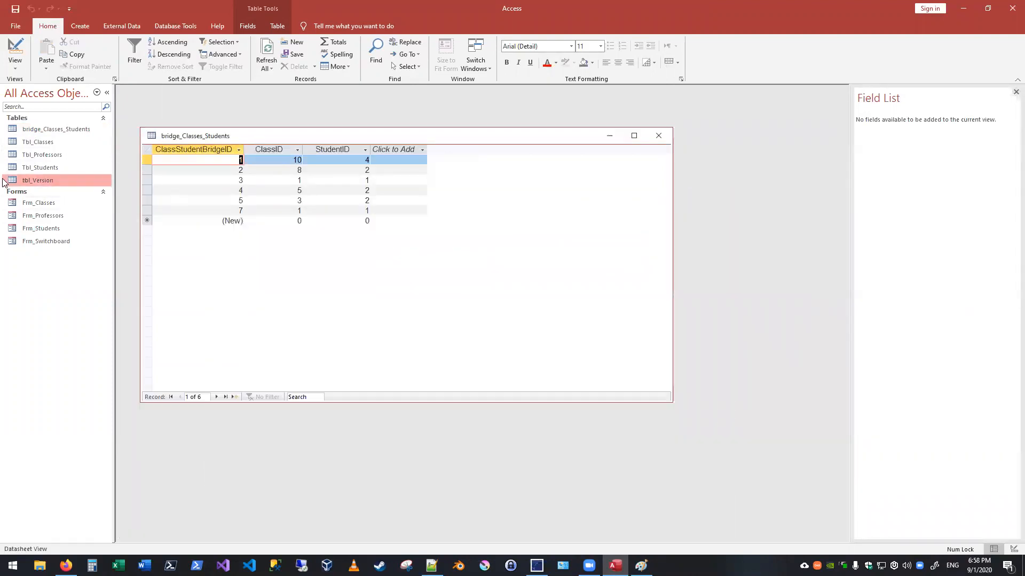
double_click(38, 180)
left_click(154, 139)
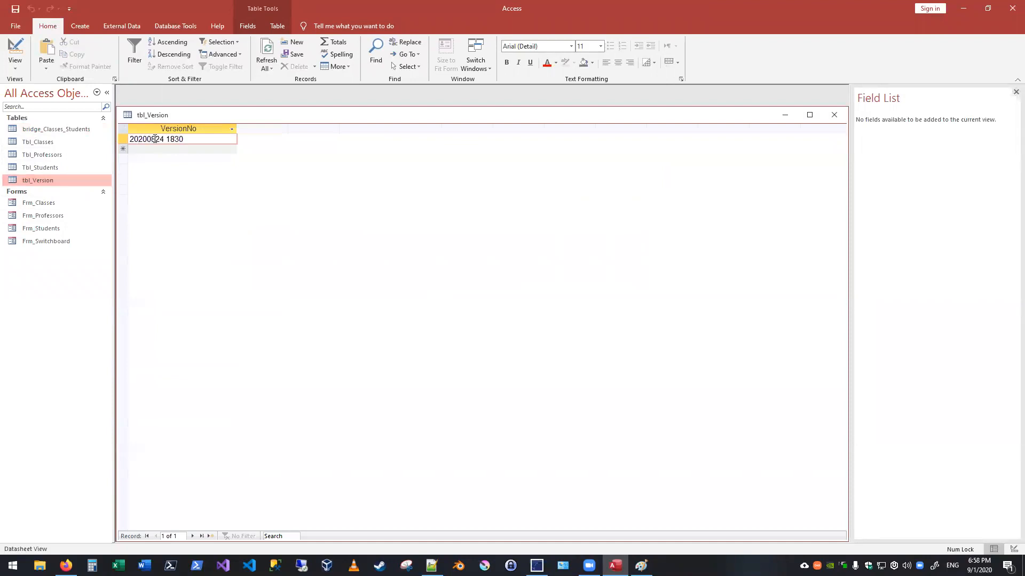
key("shift+Right")
key("shift+Right")
key("shift+Right")
type("901")
key("shift+Right")
type("9")
key("shift+Right")
type("0")
key("Return")
left_click(834, 115)
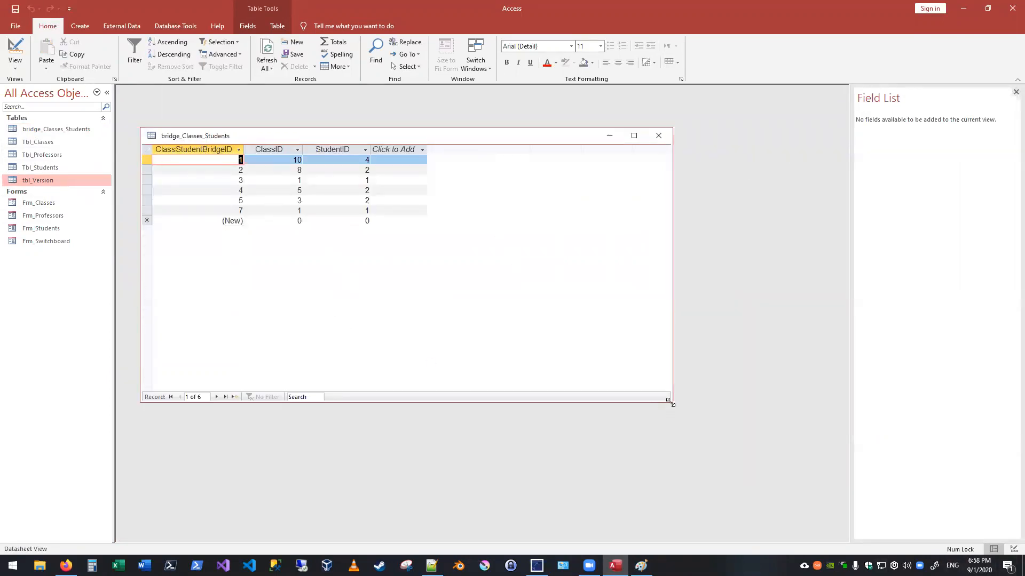
Shrink the bridge_Classes_Students window to fit its records and place a resized Tbl_Classes window below it
left_click_drag(673, 404, 458, 264)
double_click(40, 142)
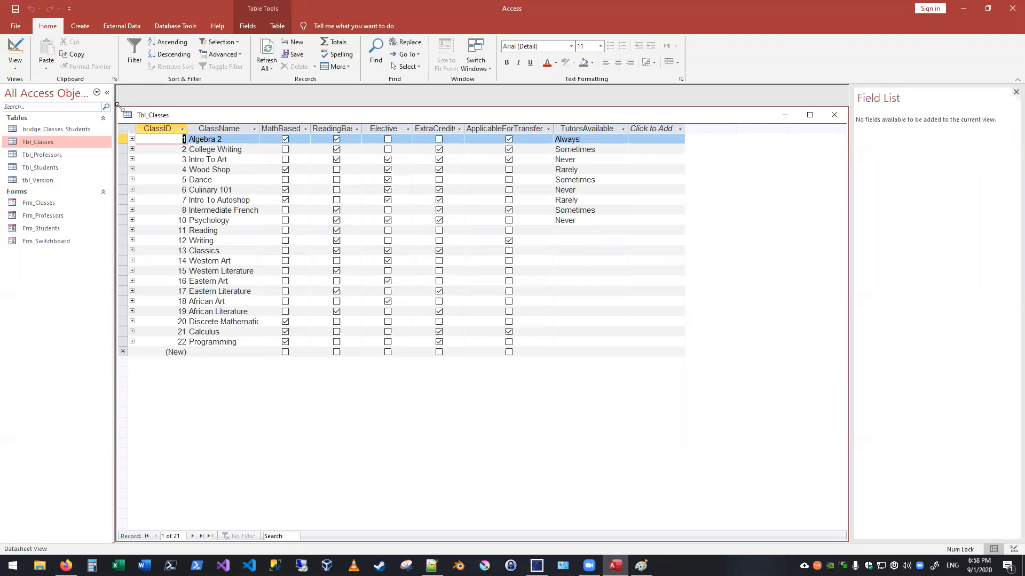
left_click_drag(119, 105, 278, 276)
left_click_drag(340, 285, 191, 278)
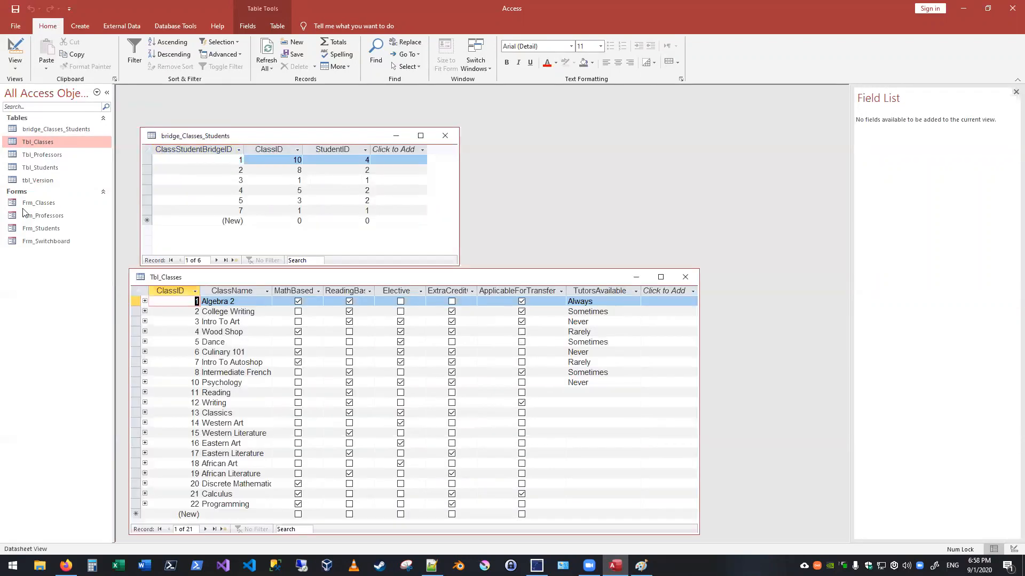
Open Tbl_Students in a reduced window beside the bridge table, and close the Firefox article
double_click(38, 169)
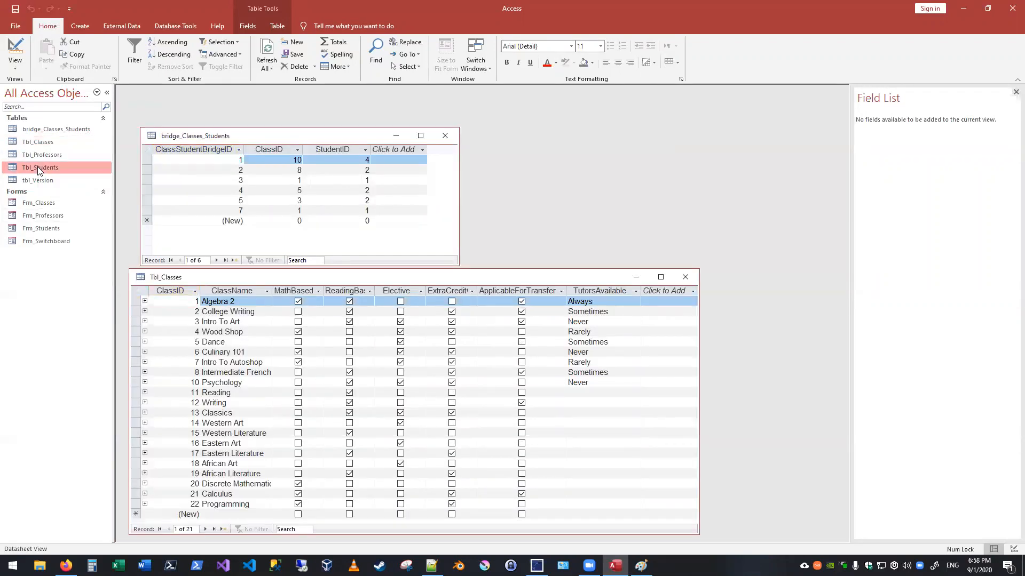
key("alt+Tab")
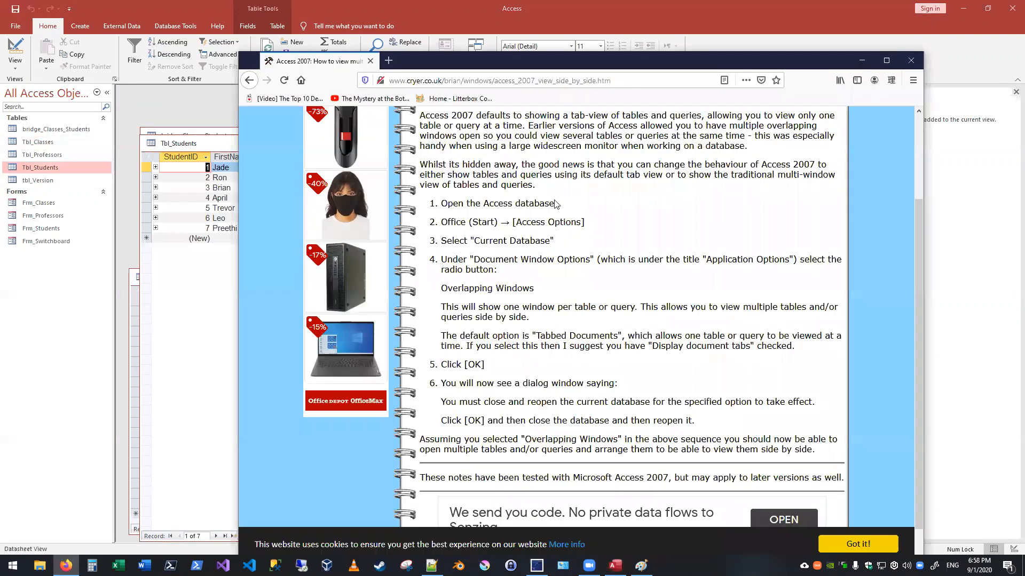
left_click(912, 61)
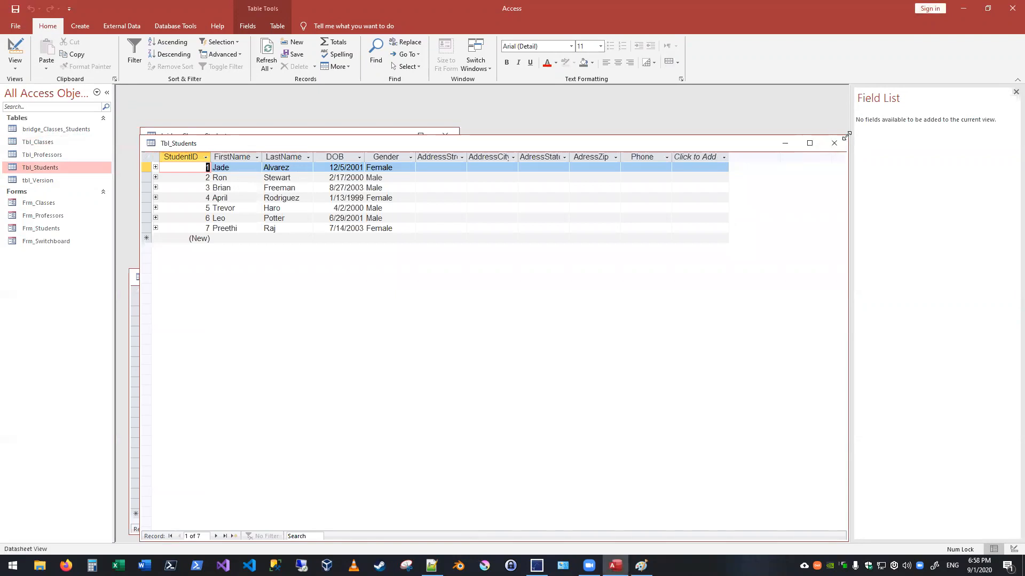
left_click_drag(845, 136, 507, 395)
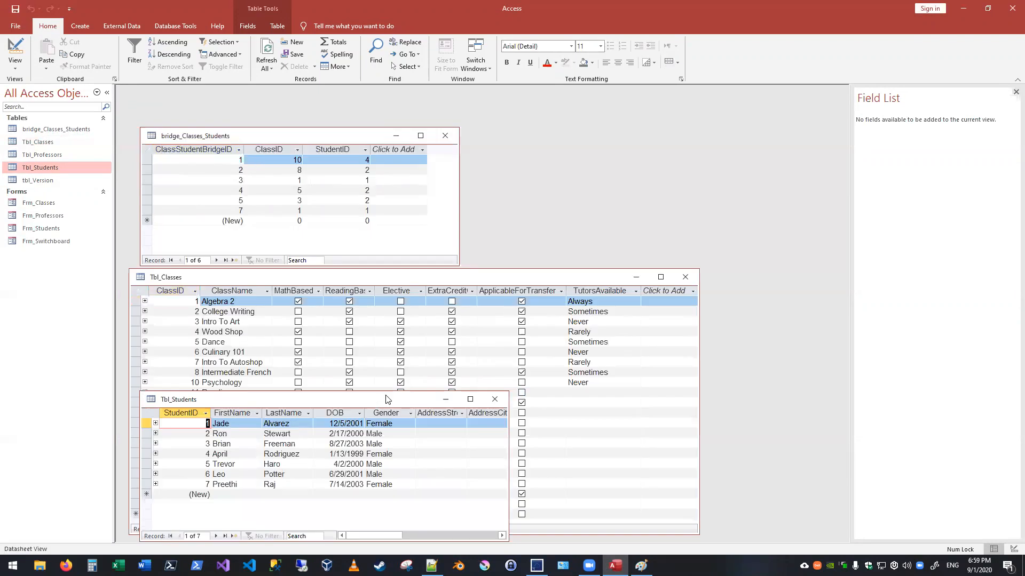
left_click_drag(388, 399, 709, 103)
Close the Field List and arrange the bridge, students and classes table windows so that none of them overlap
left_click(1016, 91)
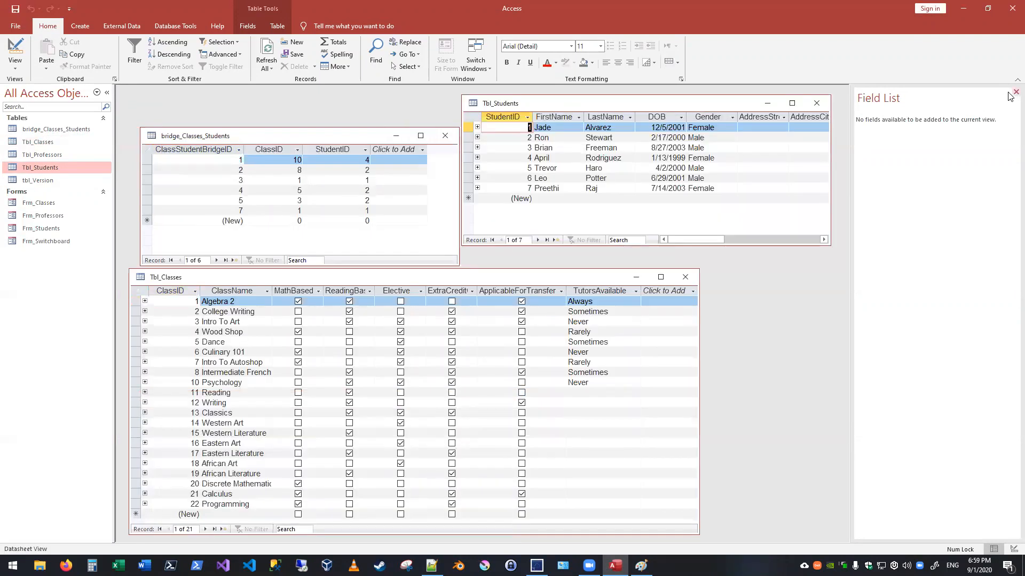
left_click_drag(542, 102, 629, 131)
left_click_drag(301, 131, 289, 103)
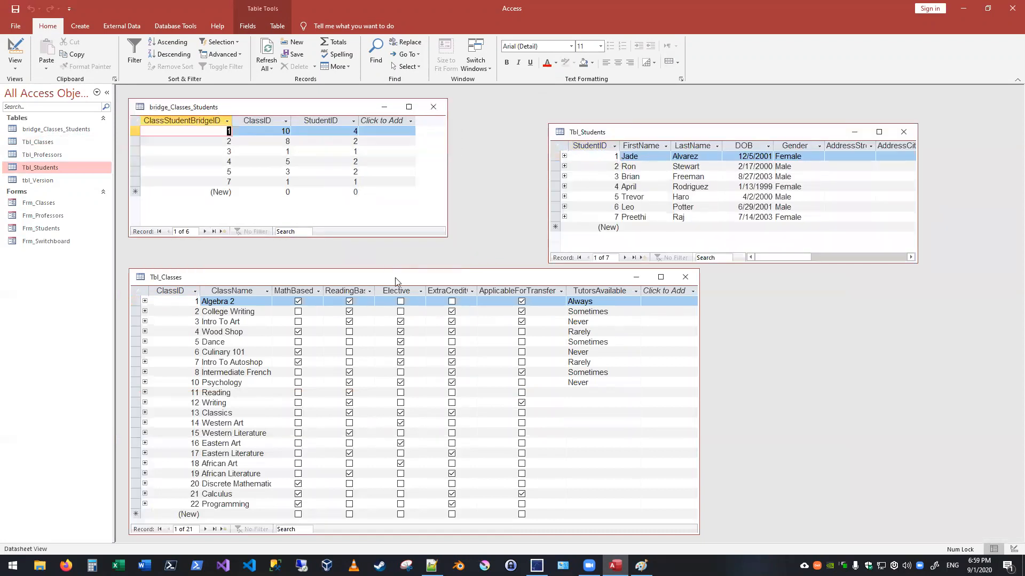
left_click_drag(402, 274, 399, 249)
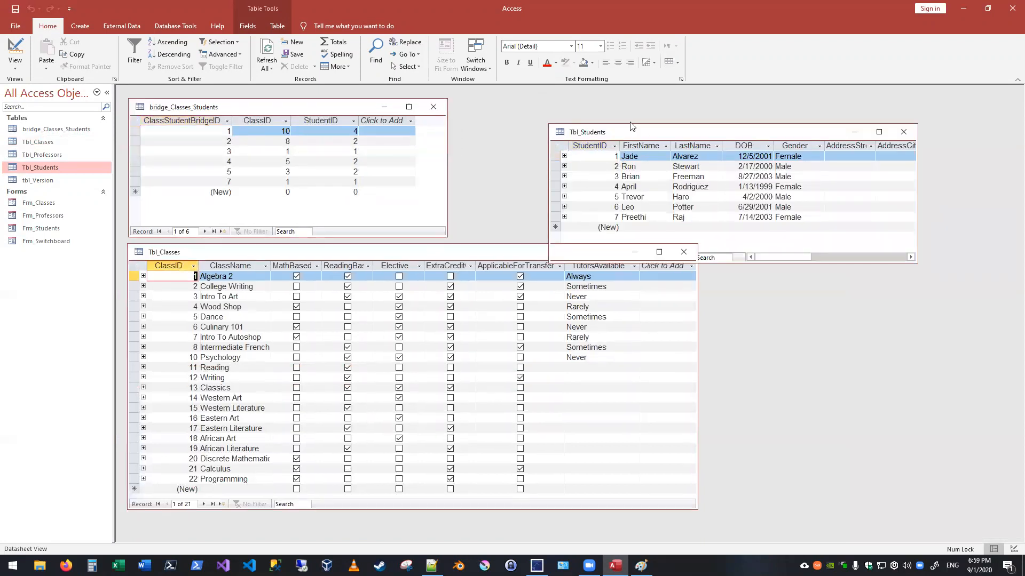
left_click_drag(630, 128, 558, 99)
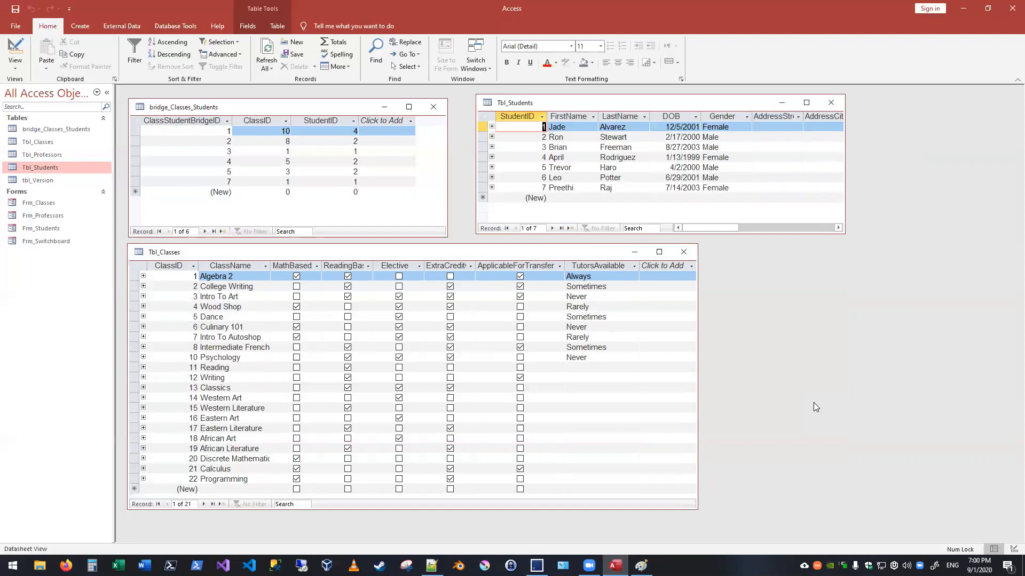
Set the ClassID to 22 for ClassStudentBridgeID 7 in the bridge table, and shift that table's window slightly
left_click(288, 182)
key("BackSpace")
type("22")
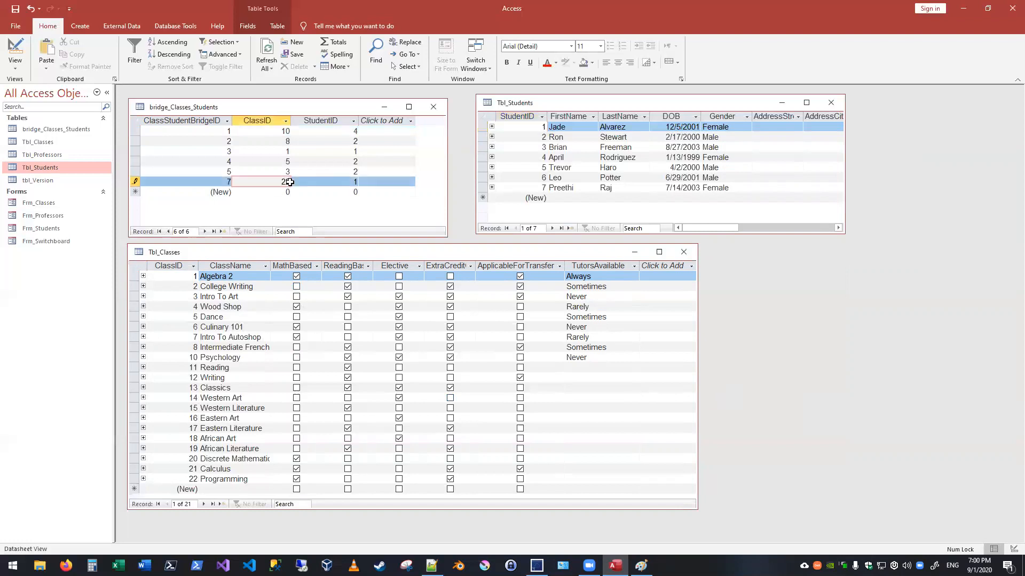
left_click(336, 192)
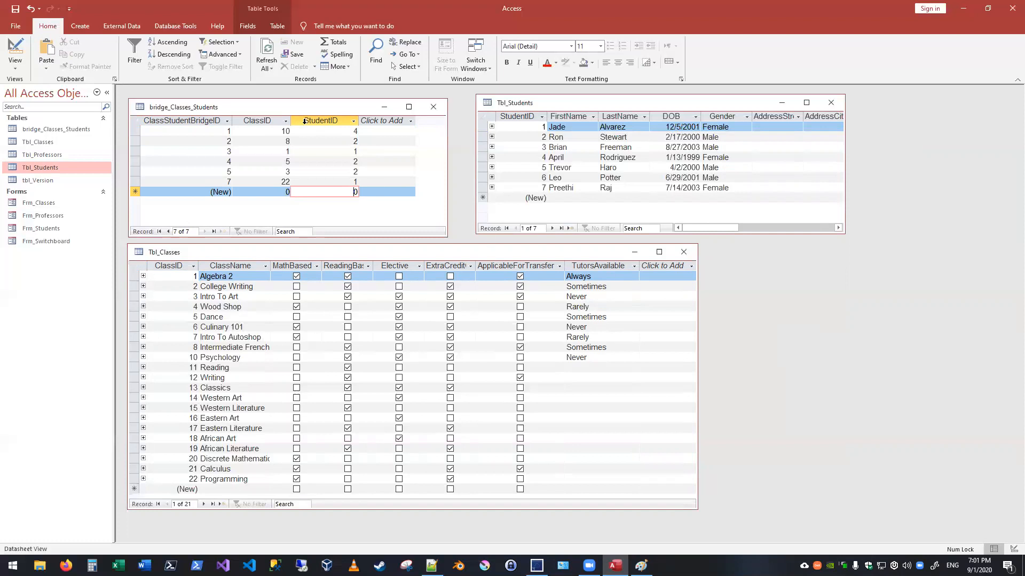
left_click_drag(287, 111, 304, 106)
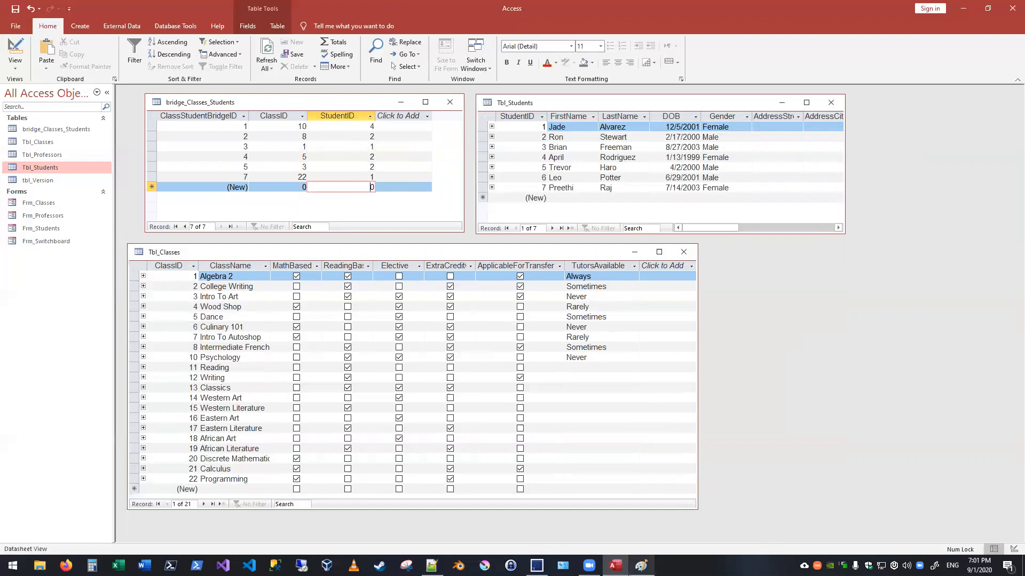
Show the database's relationships diagram, and switch to Paint and enlarge the window with the hand-drawn table sketch
left_click(640, 565)
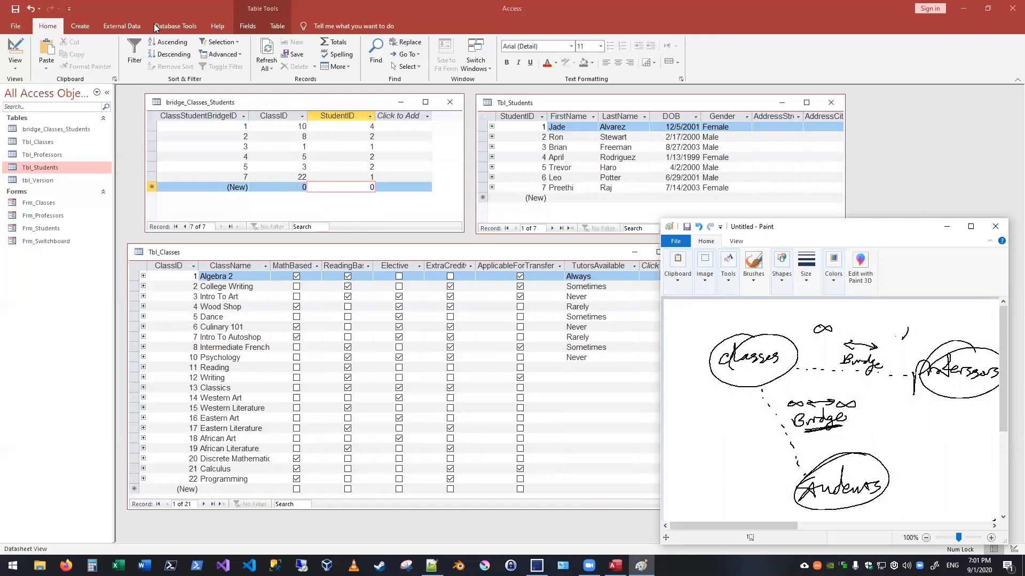
left_click(172, 28)
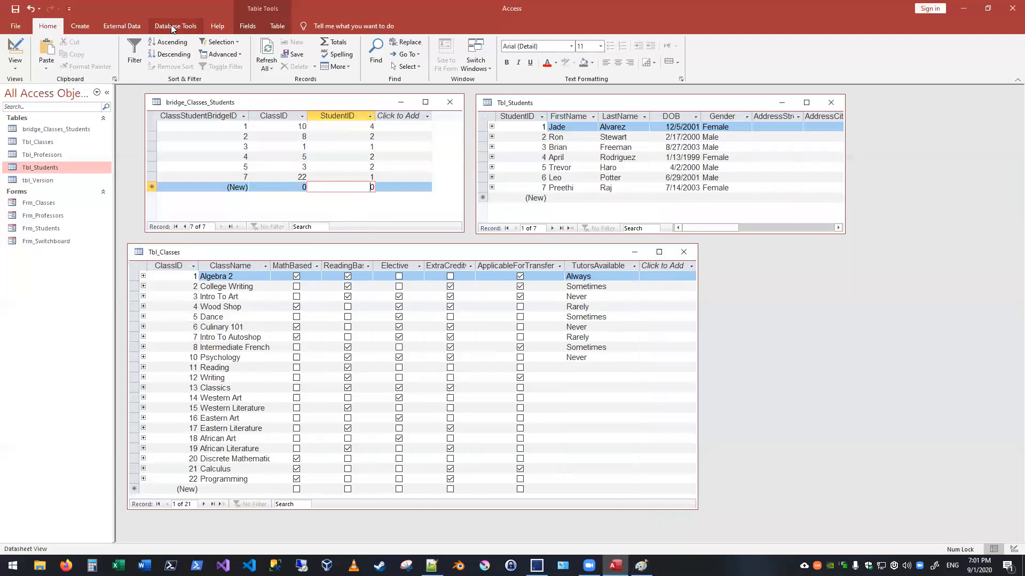
left_click(133, 53)
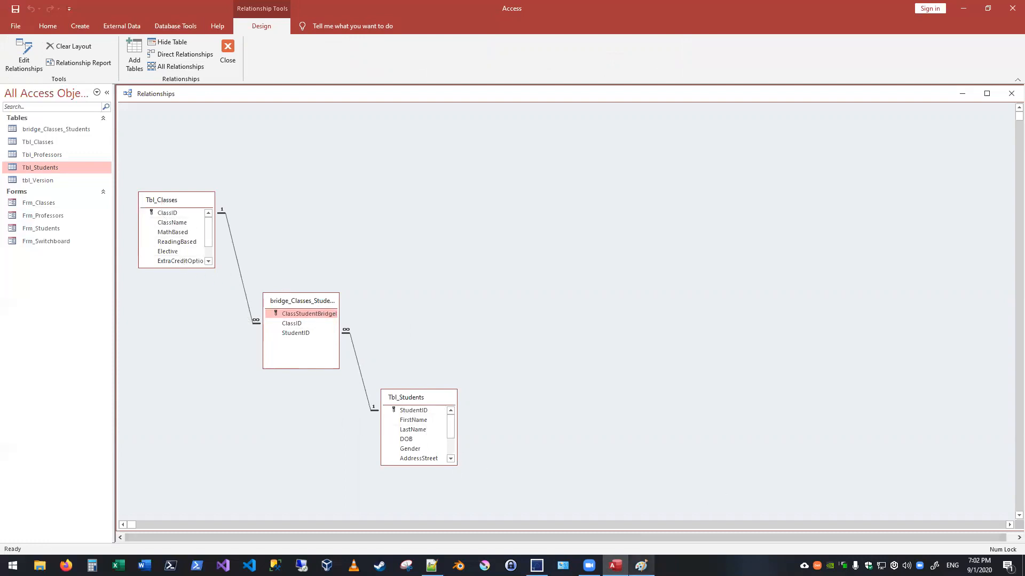
left_click(641, 566)
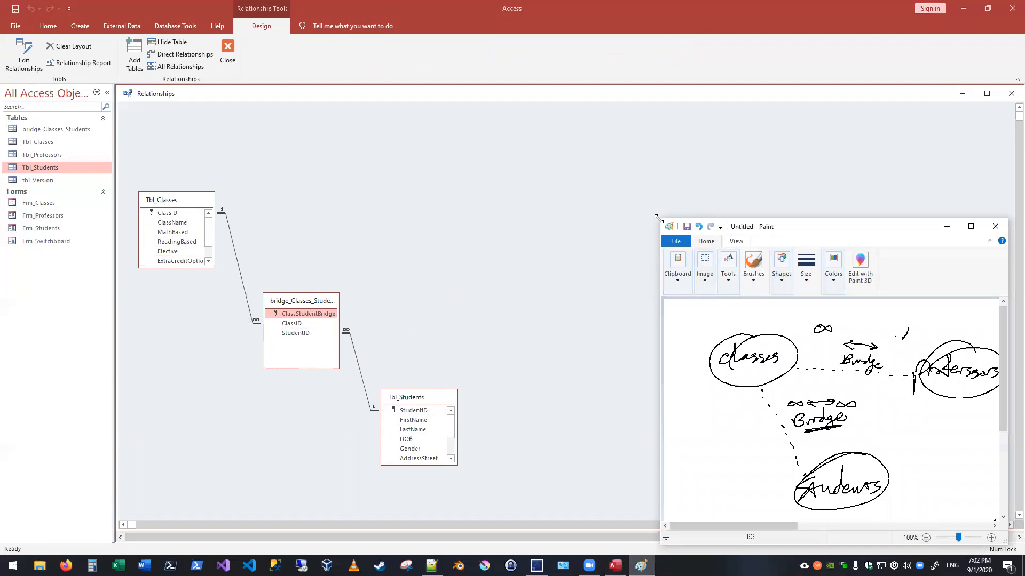
left_click_drag(658, 219, 132, 101)
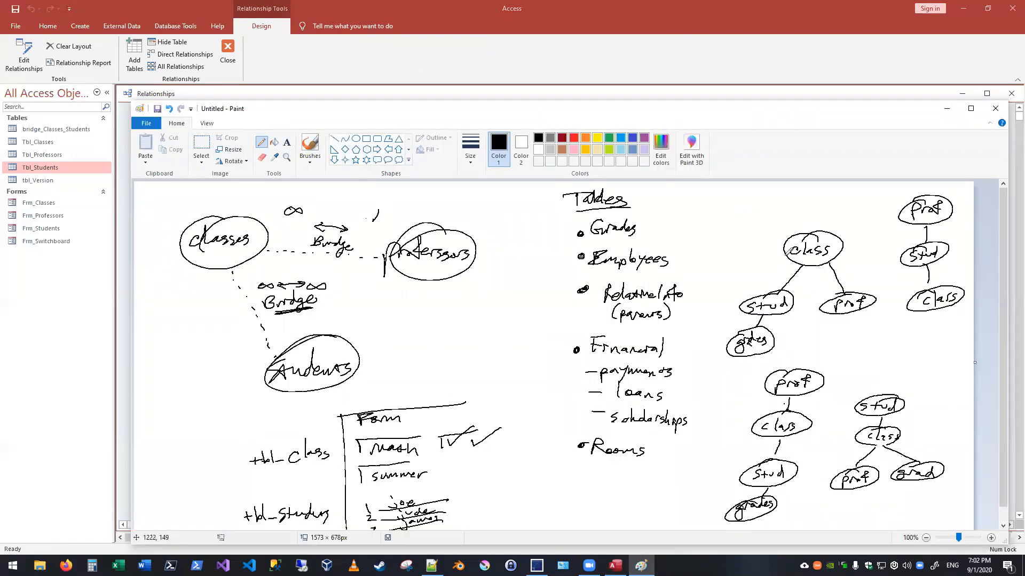
Move the Paint window higher, then switch to Firefox and search for images of "complicated database diagram"
left_click_drag(268, 115, 265, 27)
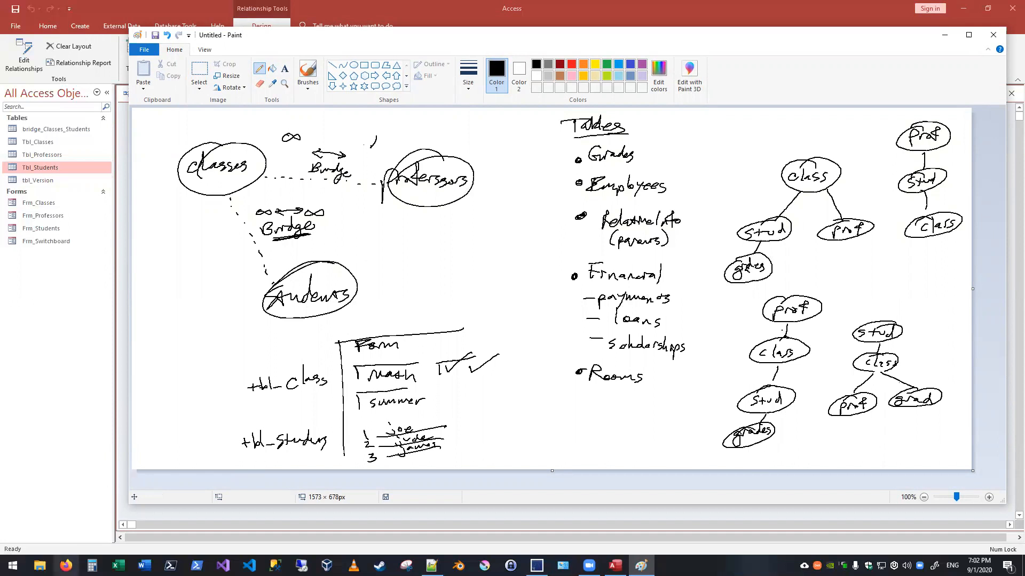
left_click(65, 565)
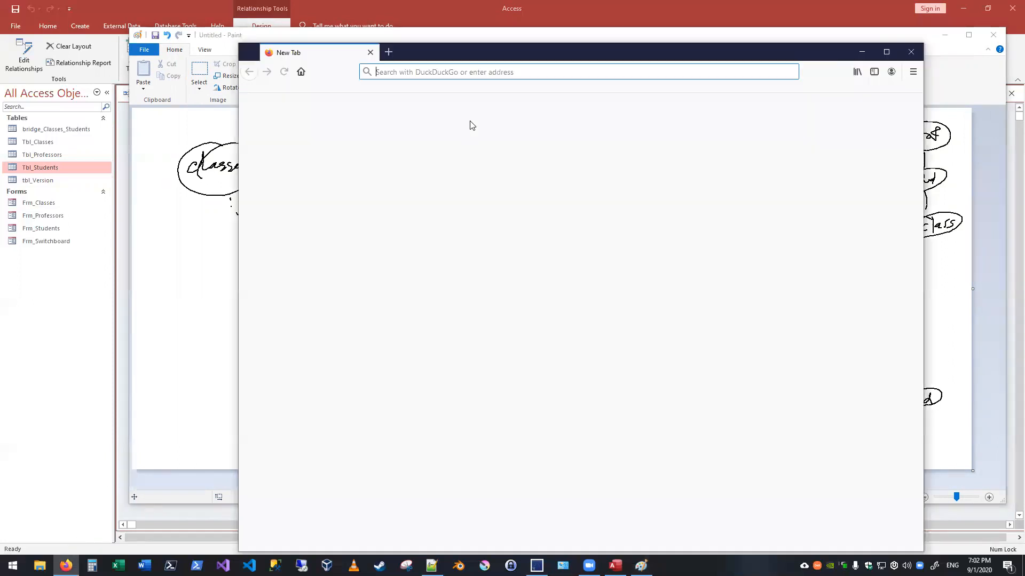
type("complic")
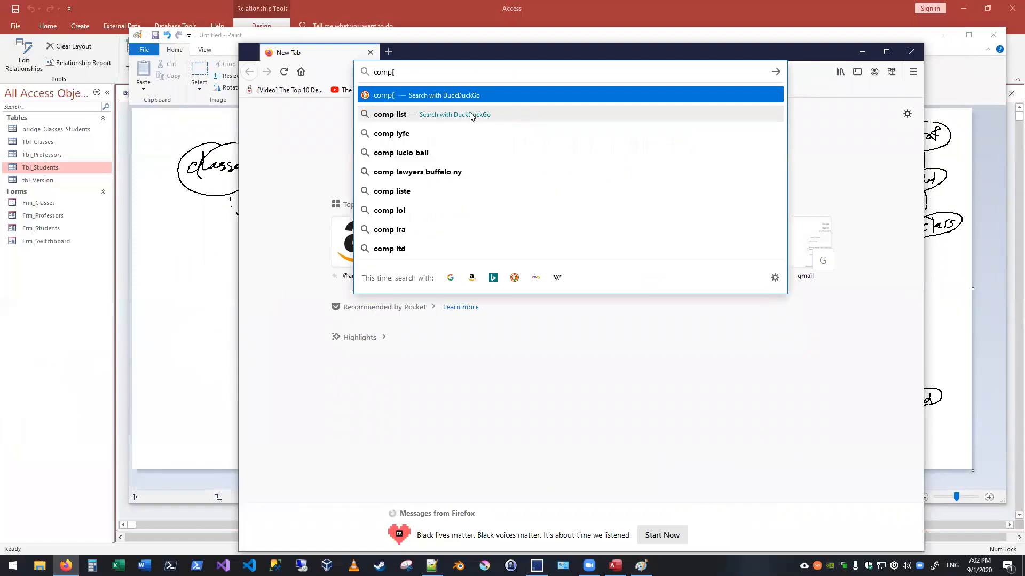
type("ated database diaga")
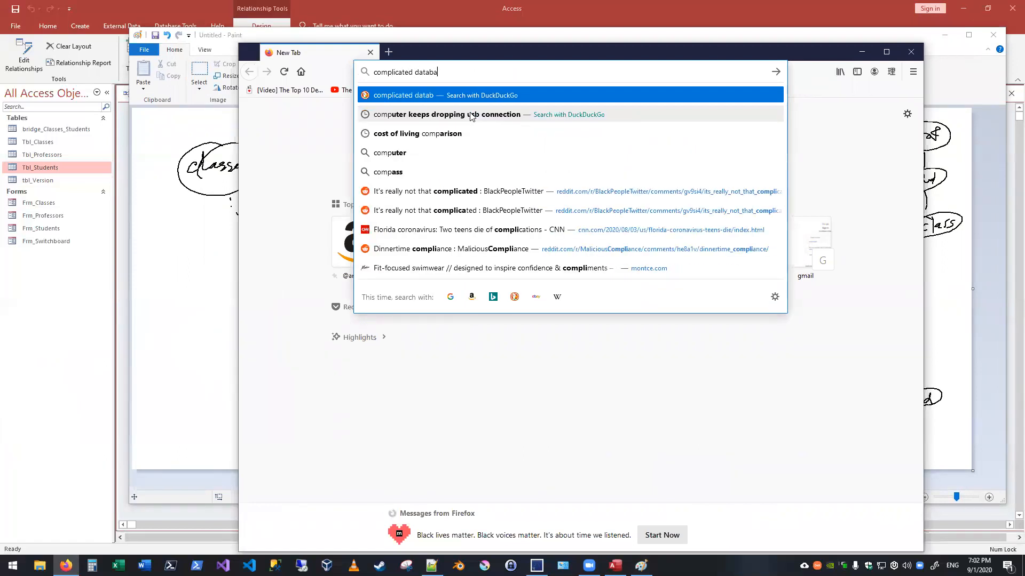
key("BackSpace")
type("ram")
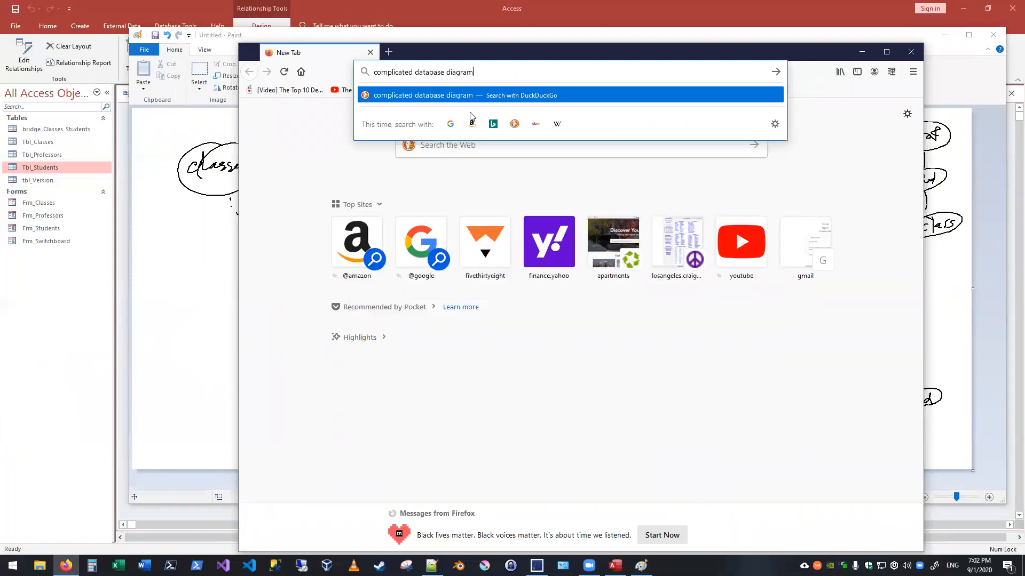
key("Return")
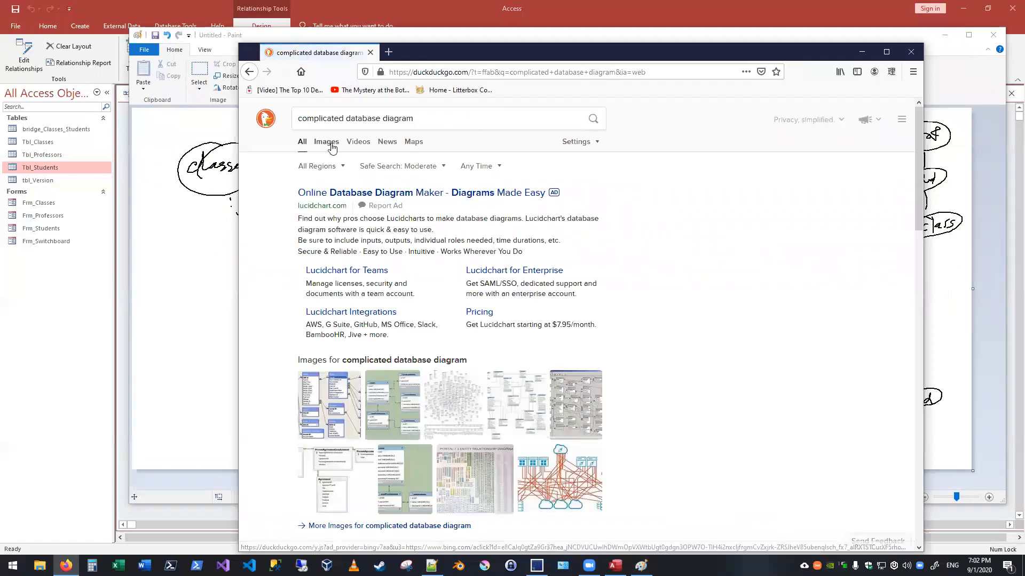
left_click(326, 141)
View the OmegaWiki data design diagram at full size, close it, and browse the other database diagram images
left_click(694, 222)
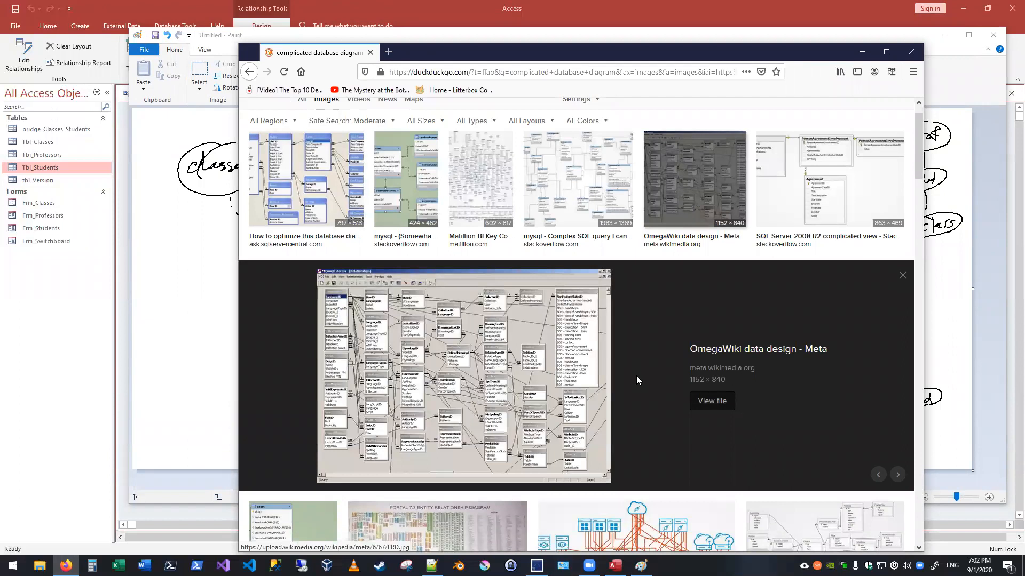
left_click(434, 366)
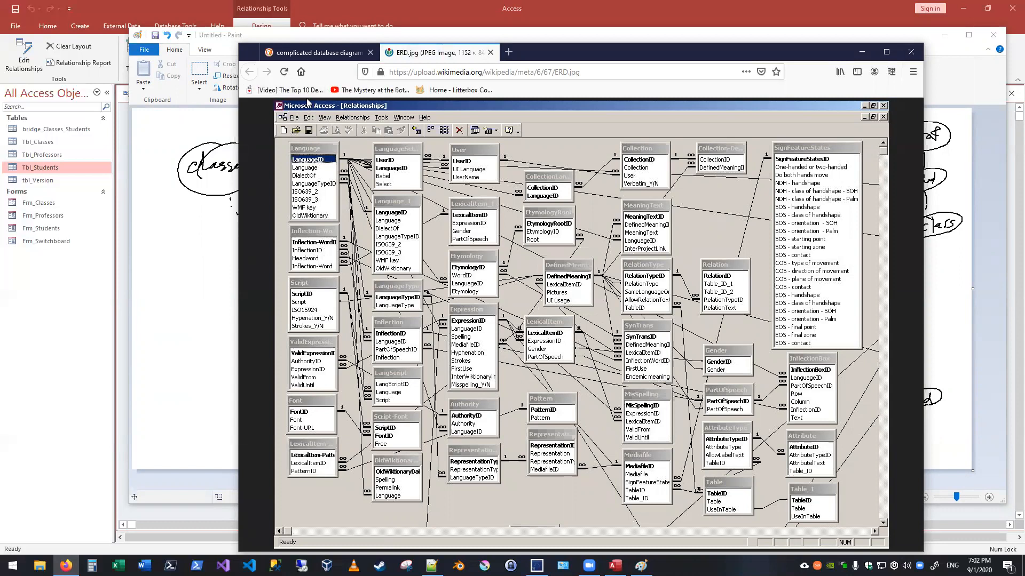
middle_click(408, 52)
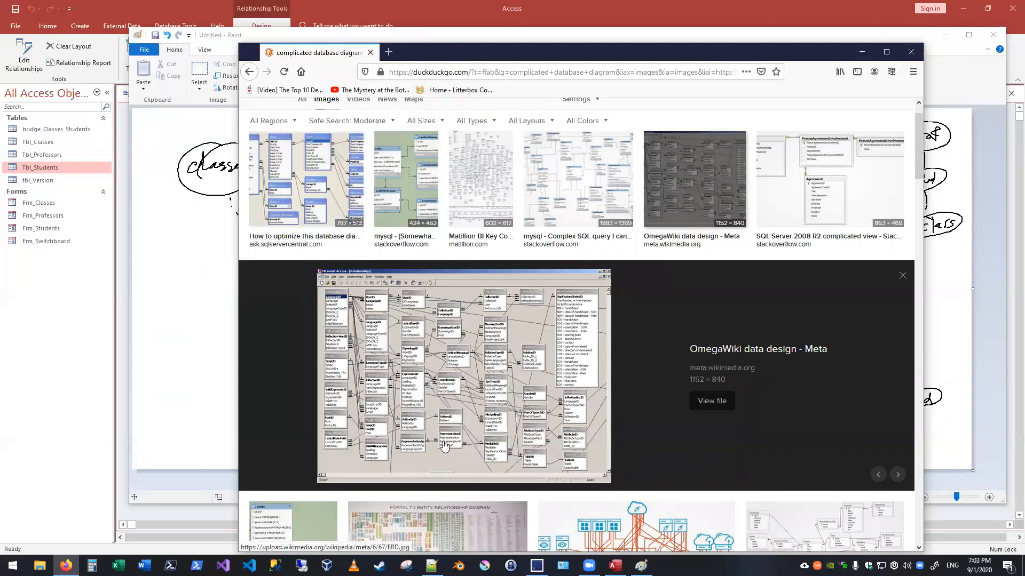
scroll(444, 446, "down", 2)
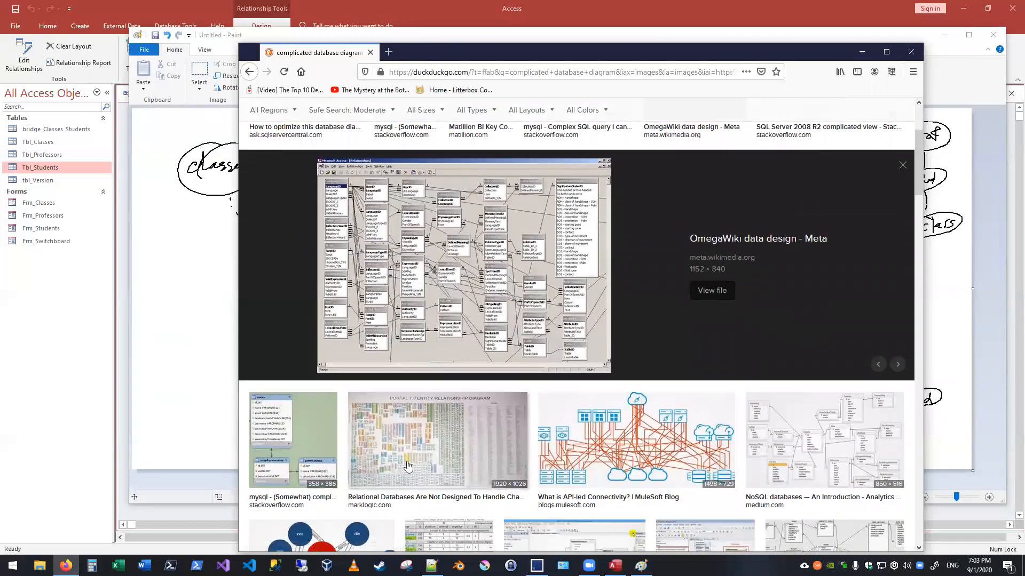
scroll(382, 453, "down", 3)
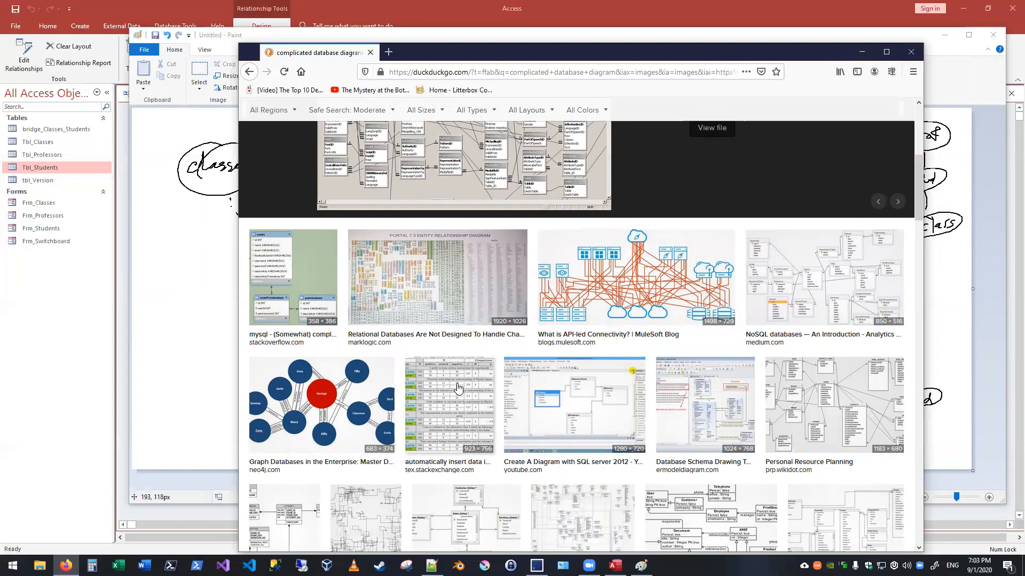
scroll(458, 387, "down", 2)
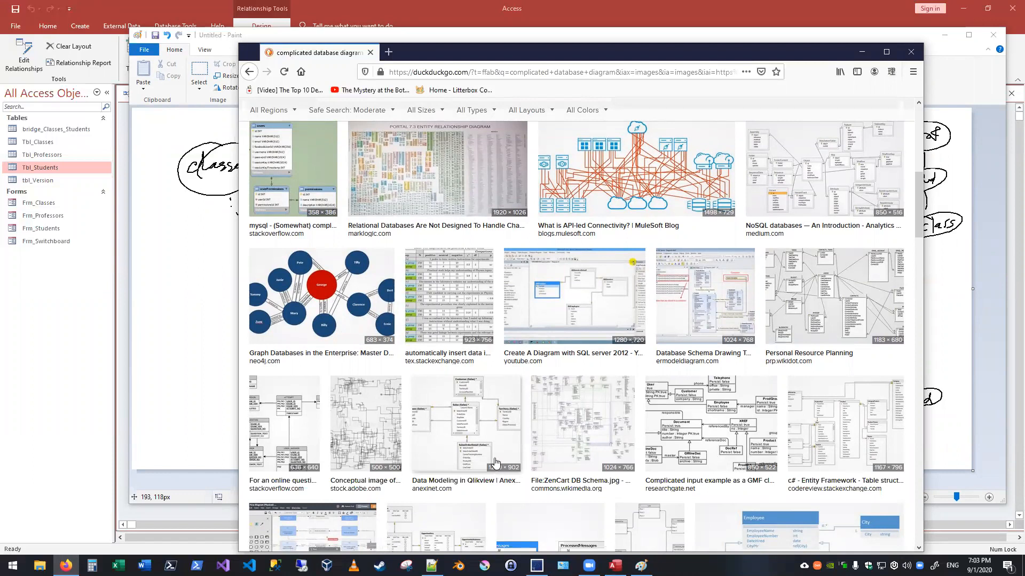
scroll(495, 464, "down", 4)
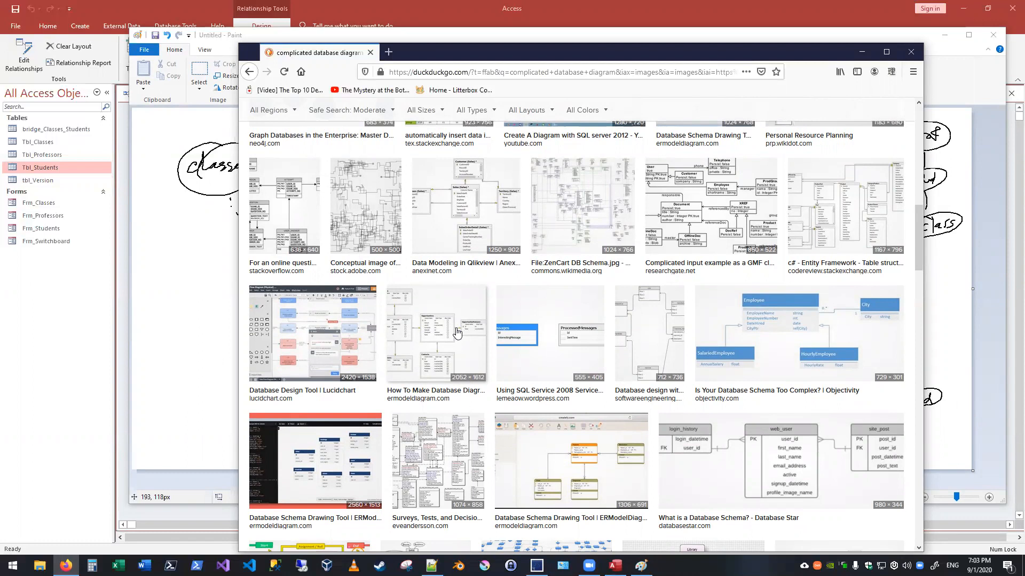
Search for images of "pokemon elemental weakness chart" in a new browser tab
left_click(388, 52)
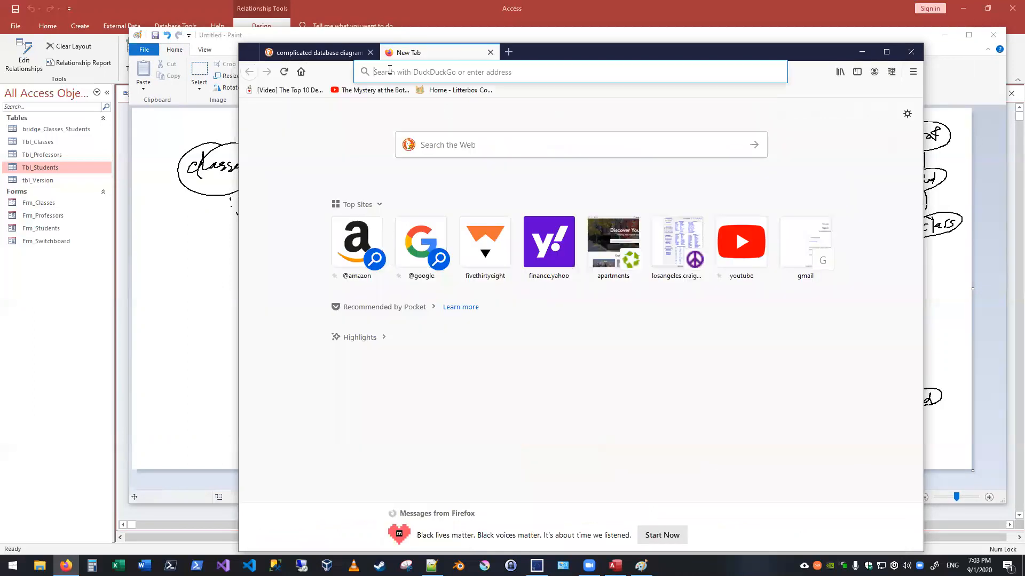
type("poke")
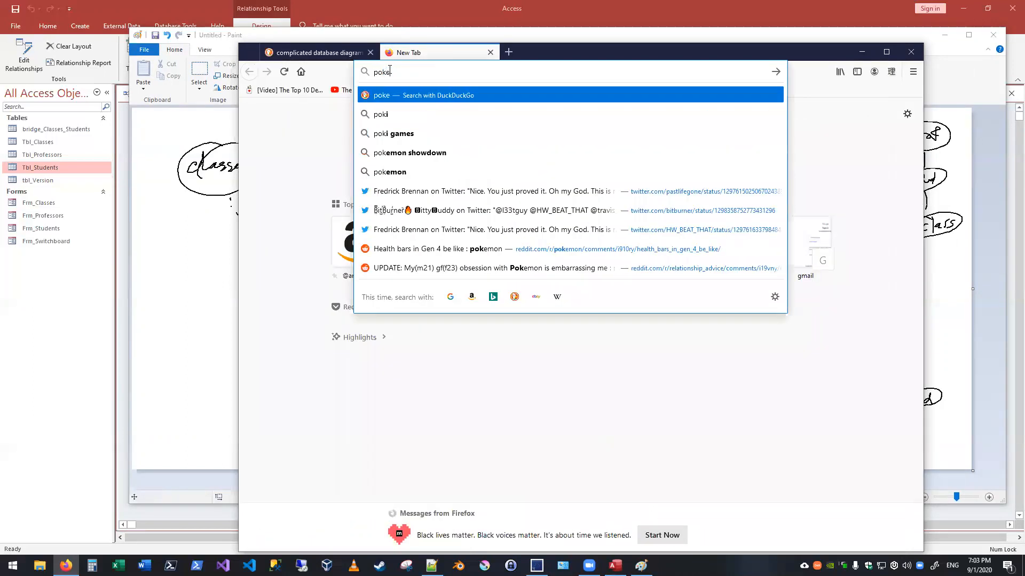
type("mon elemental weak")
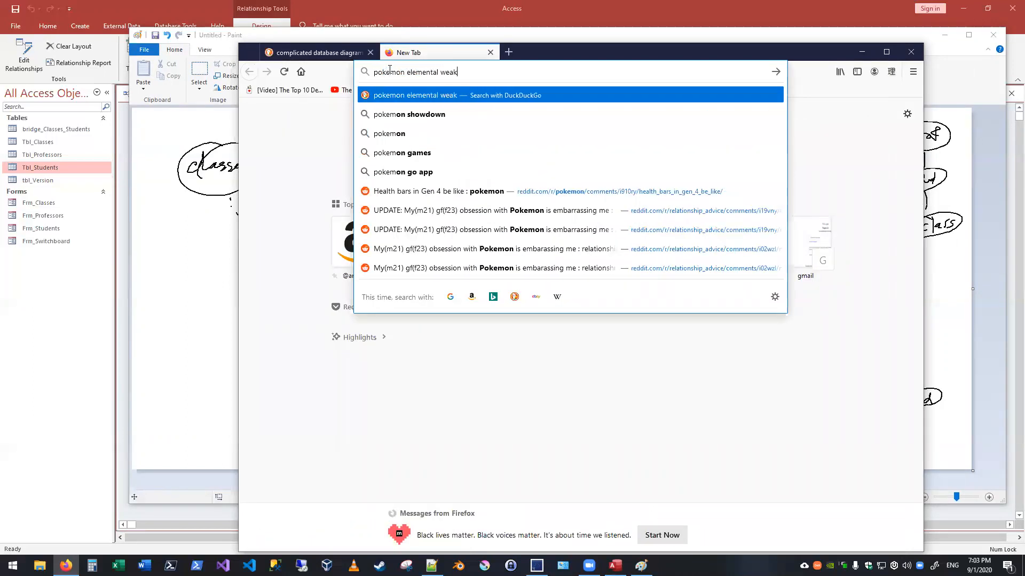
type("ness chart")
key("Return")
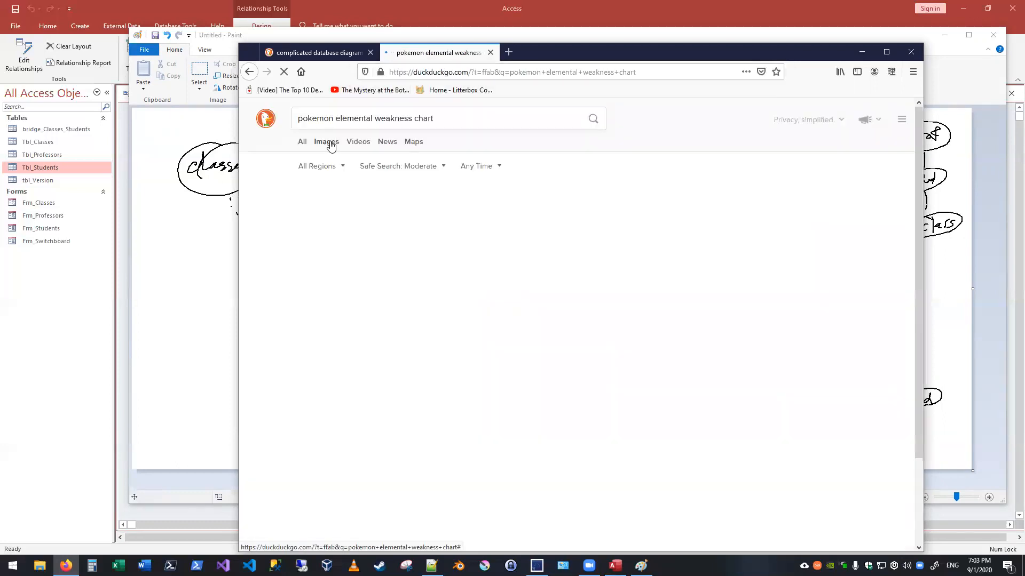
left_click(333, 145)
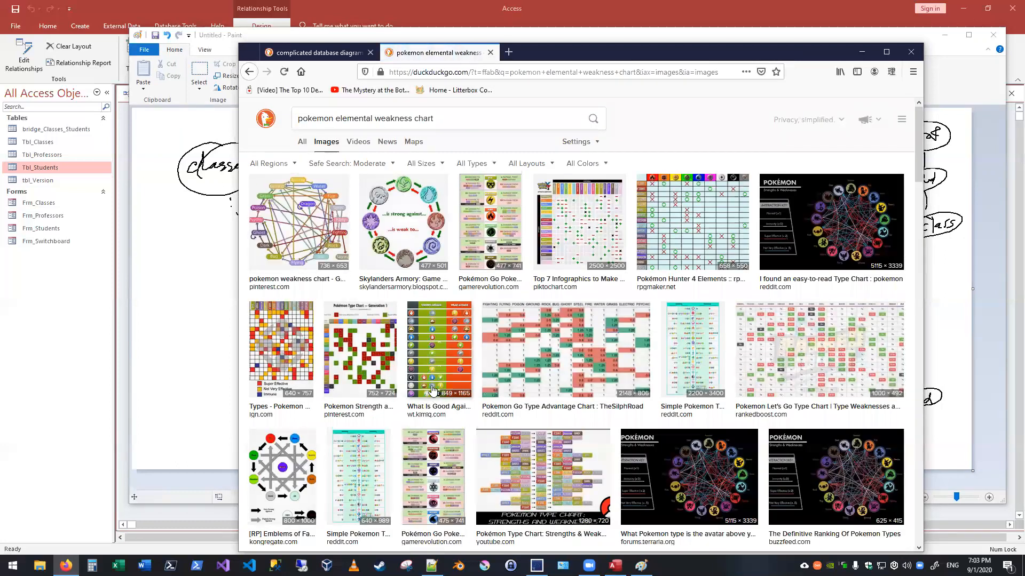
Preview the Pokemon weakness web, the Pokémon Hunter 4 Elements grid, the Pokemon Go Type Advantage Chart and the Terraria forum's strengths-and-weaknesses wheel
left_click(350, 265)
scroll(350, 265, "down", 1)
mouse_move(590, 561)
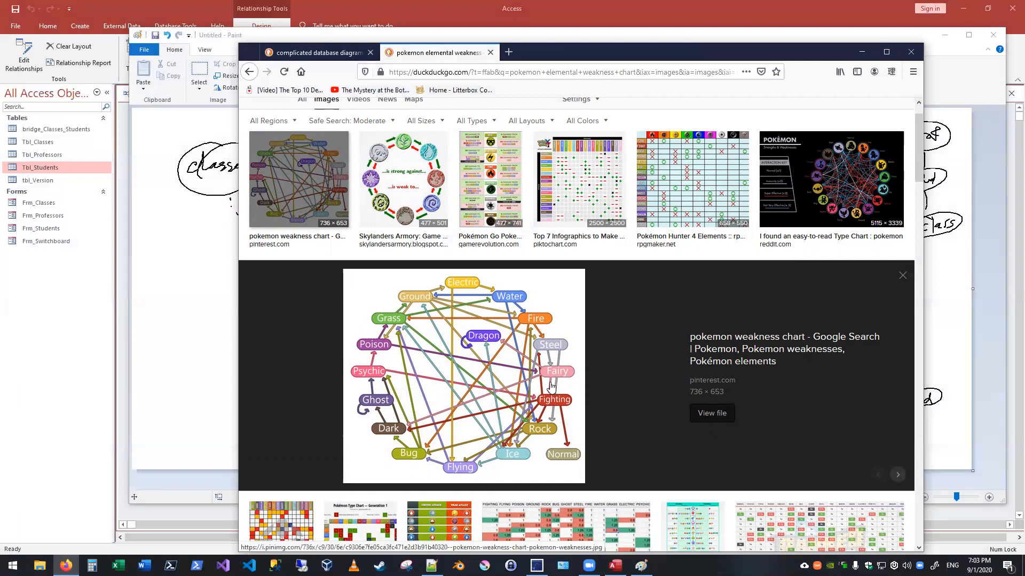
left_click(643, 187)
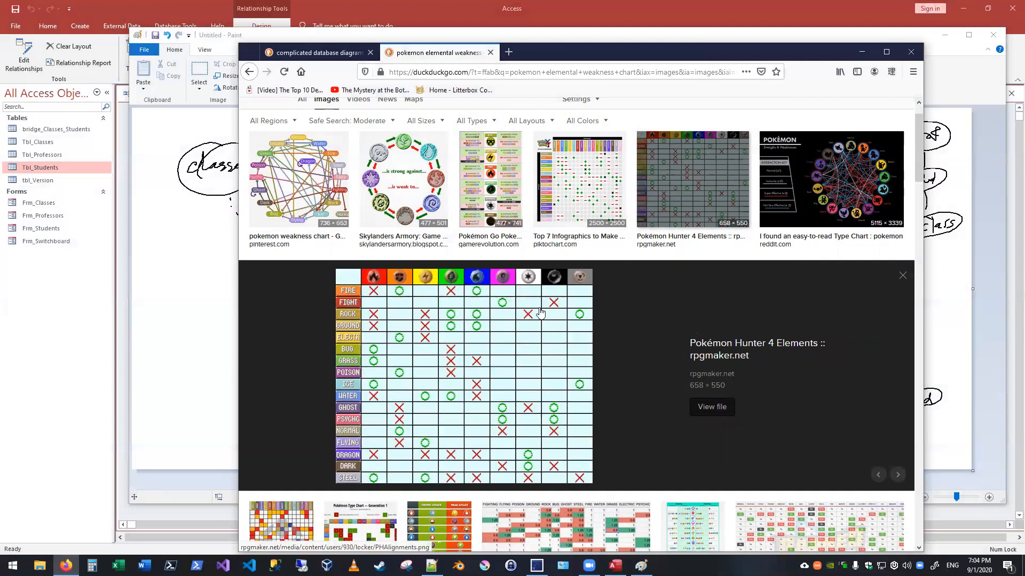
scroll(560, 345, "down", 2)
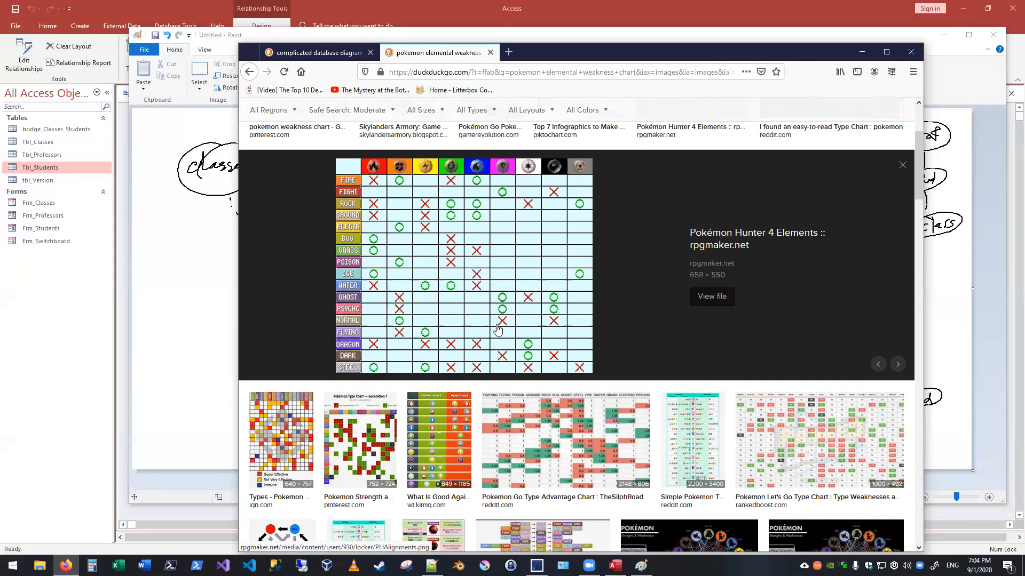
left_click(518, 406)
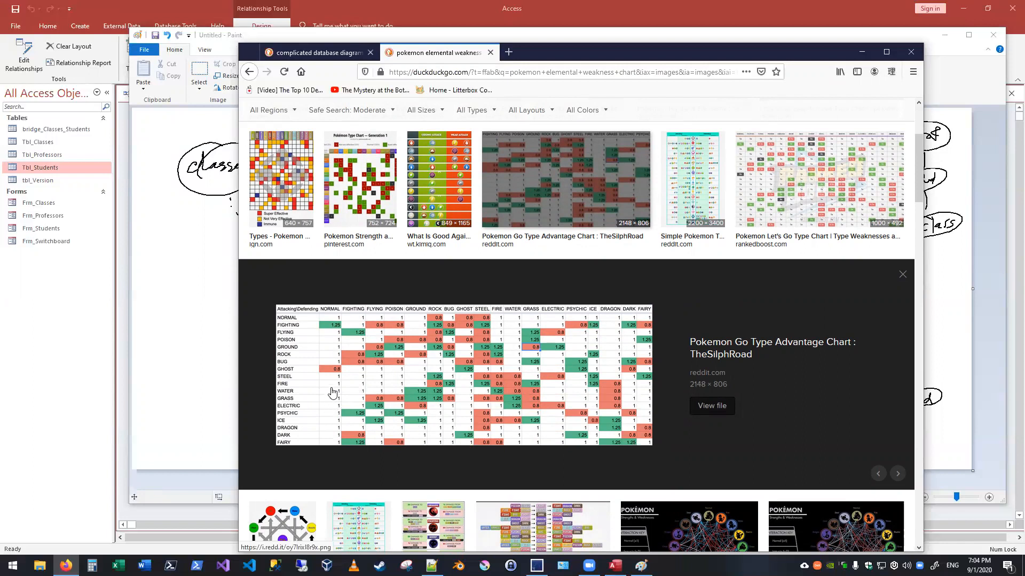
scroll(453, 330, "down", 3)
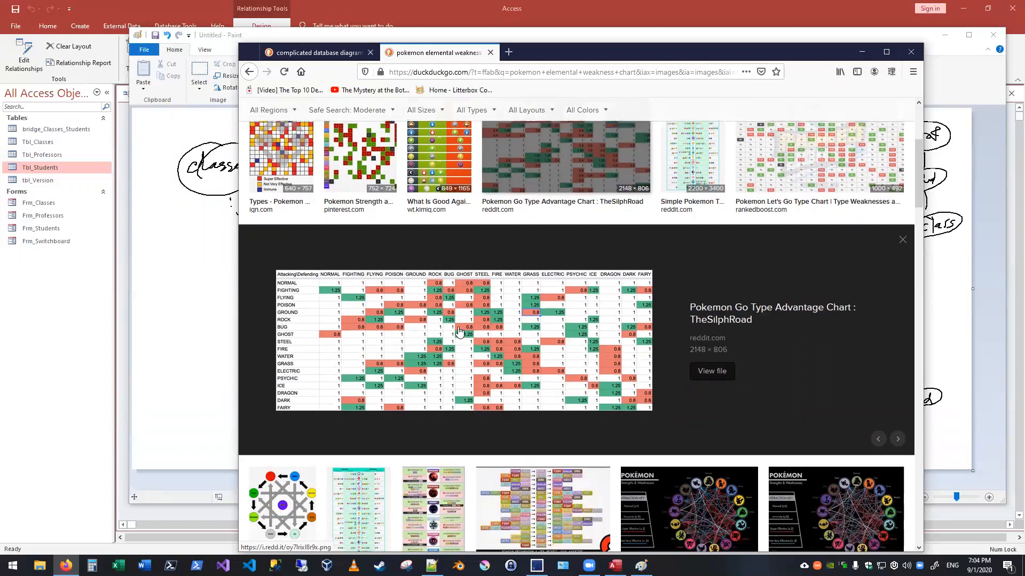
left_click(700, 375)
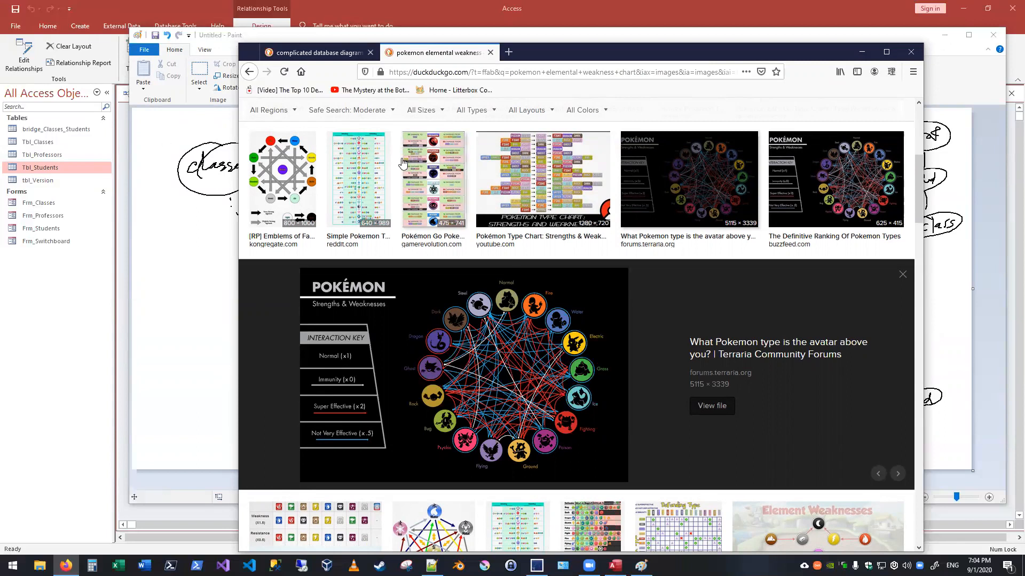
Return to the database diagram results, view the ZenCart DB Schema at full size, and briefly reveal the Paint sketch behind Firefox
left_click(319, 52)
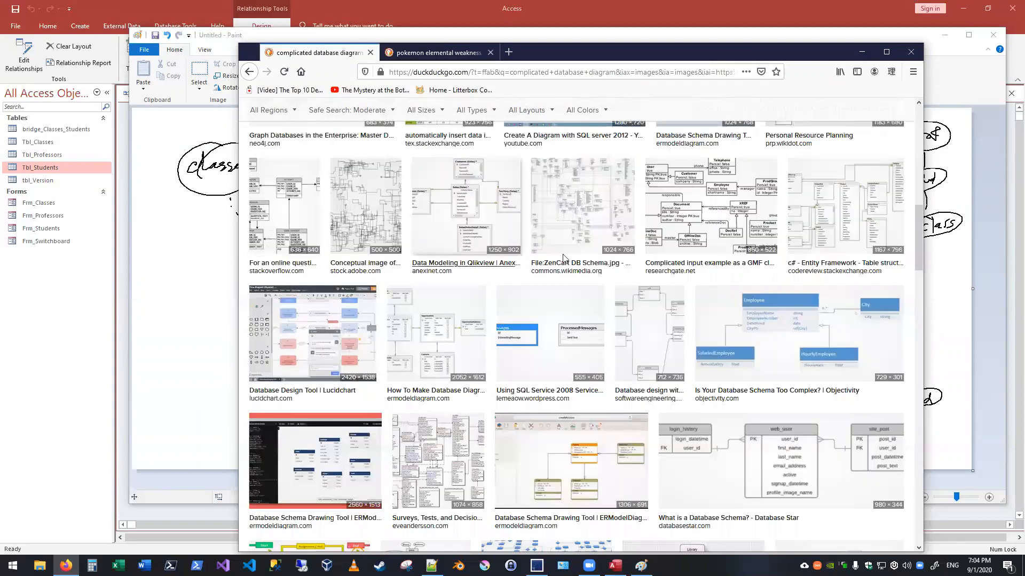
left_click(557, 226)
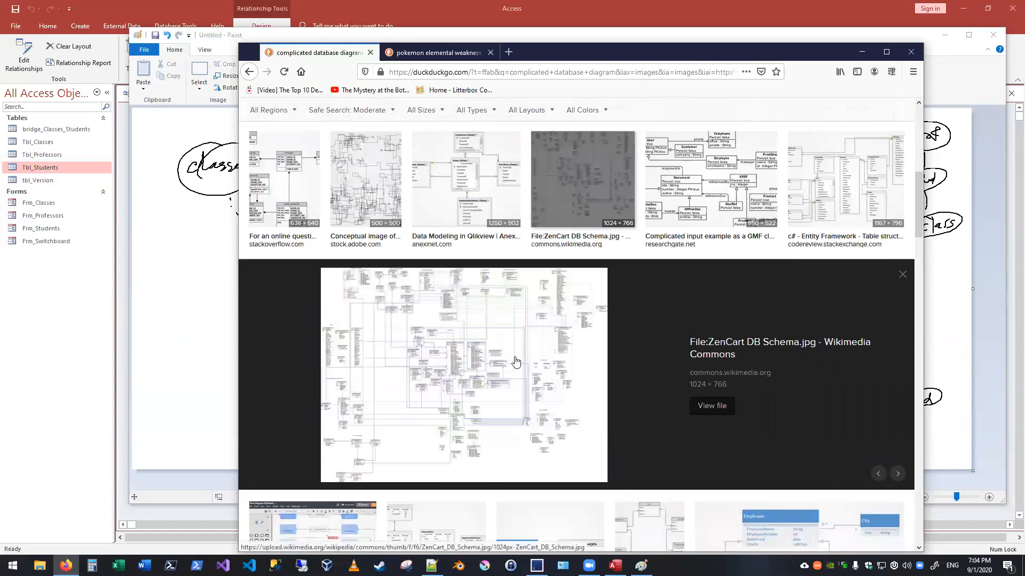
left_click(477, 361)
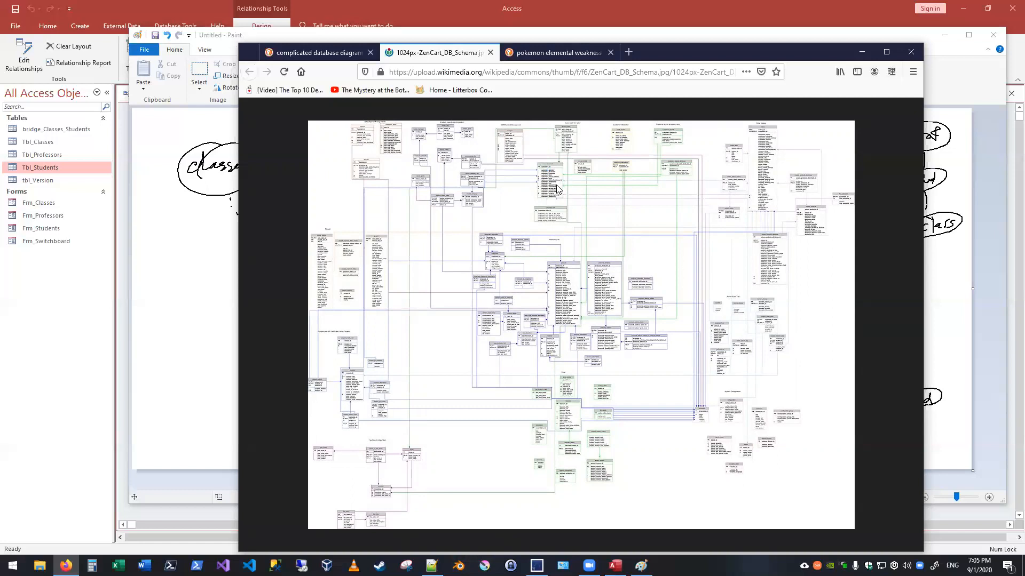
left_click(861, 52)
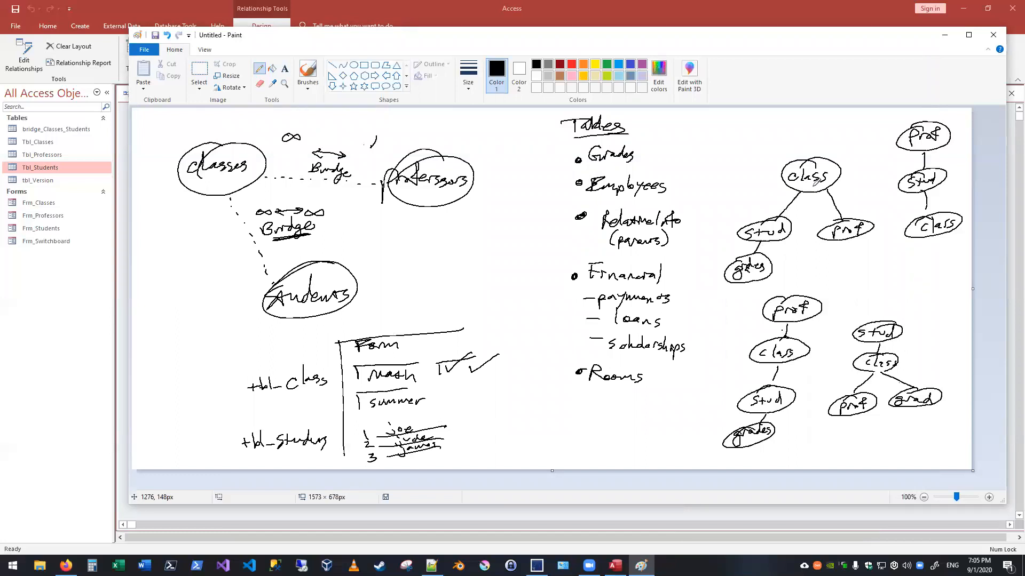
left_click(66, 566)
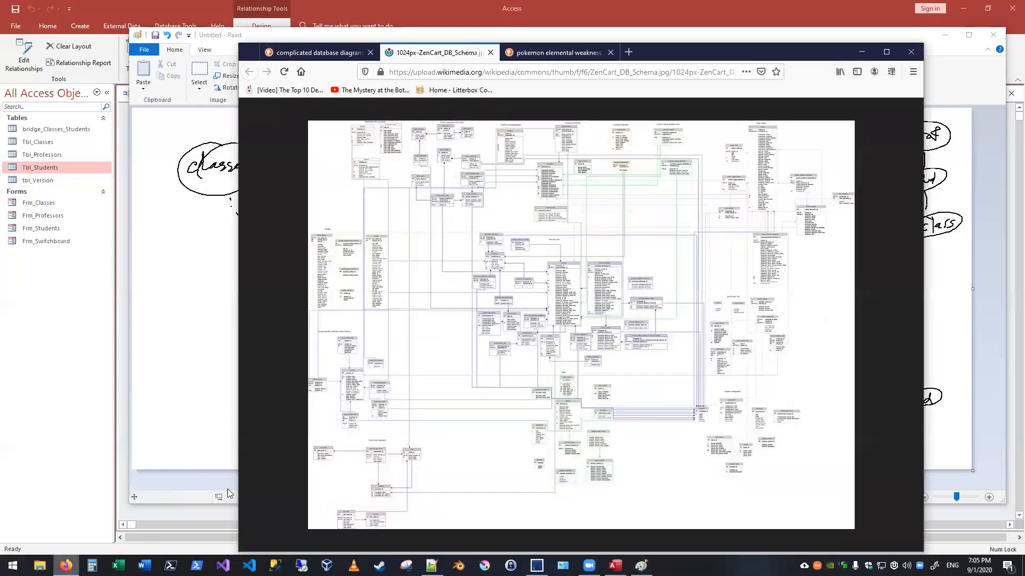
Go back to the database diagram image results and browse further examples below the ZenCart schema
left_click(314, 53)
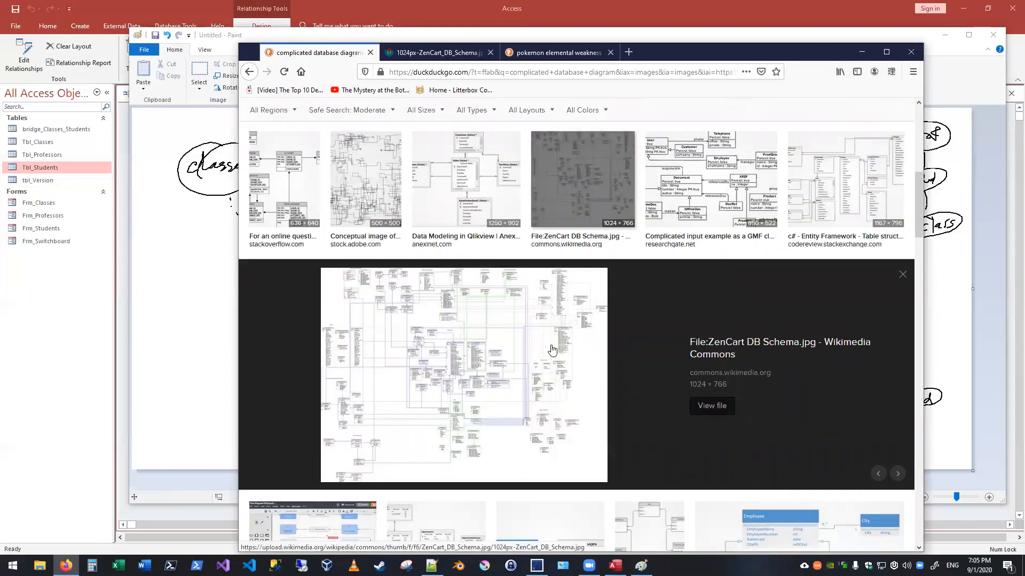
scroll(580, 358, "down", 3)
scroll(580, 357, "down", 4)
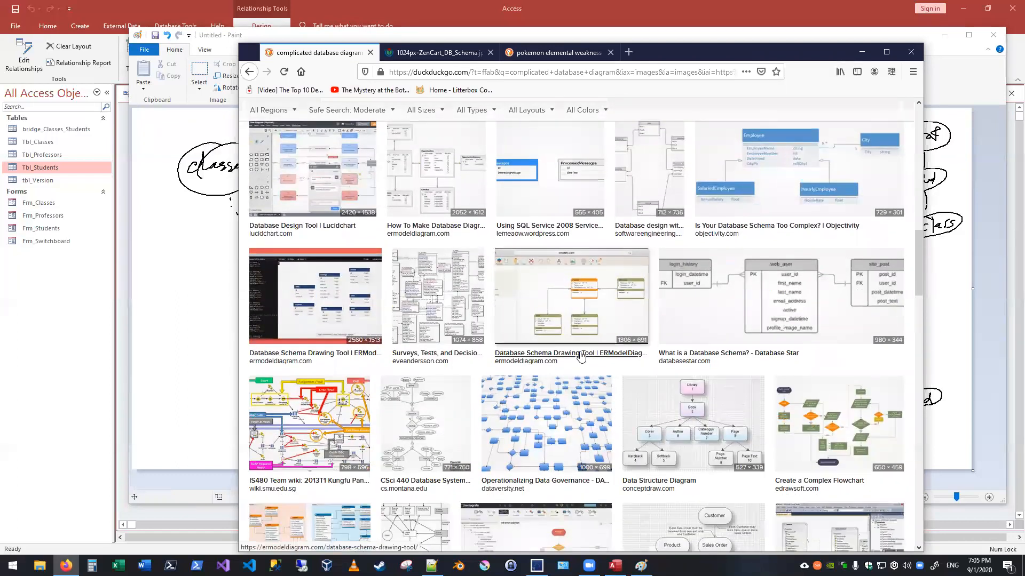
scroll(580, 357, "down", 2)
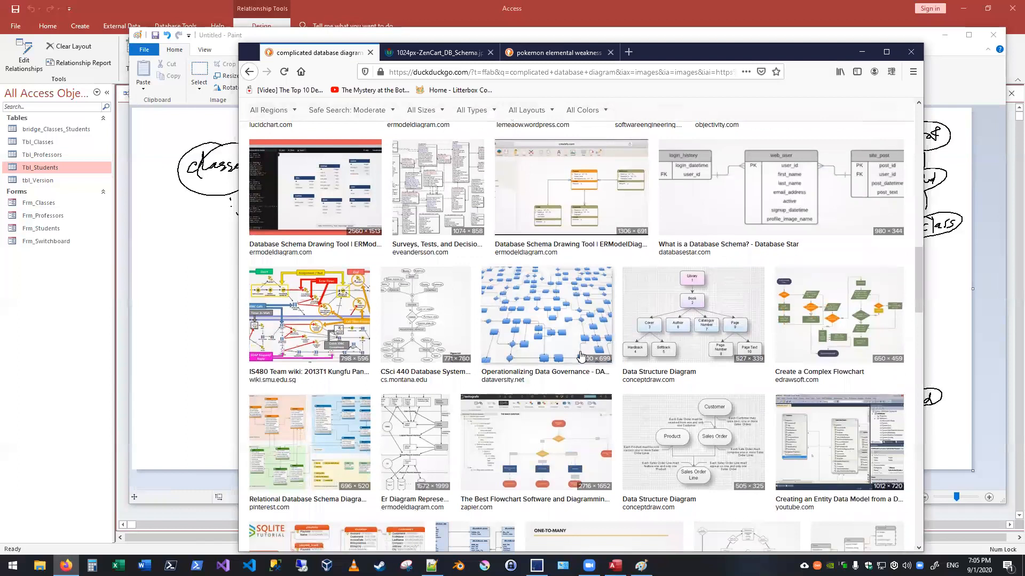
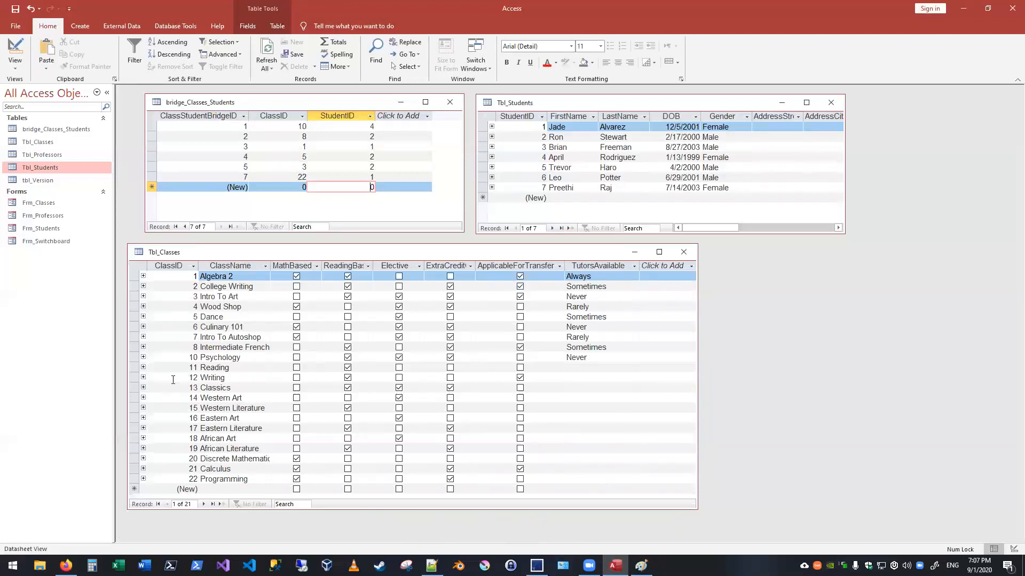
Switch to Notepad++ and start a new document with the heading "HOMEWORK:"
left_click(431, 558)
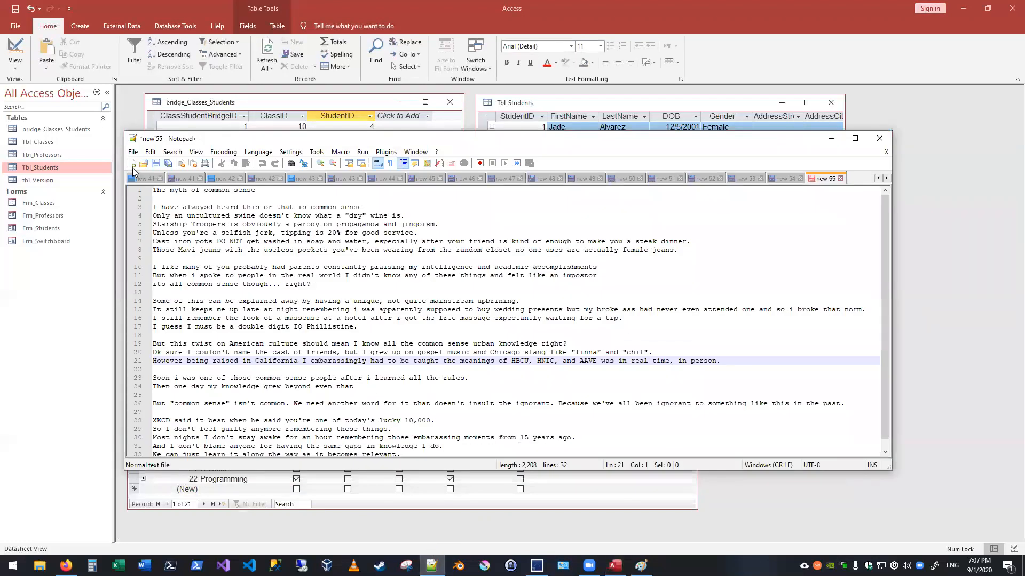
left_click(132, 167)
type("HOMEWORK:")
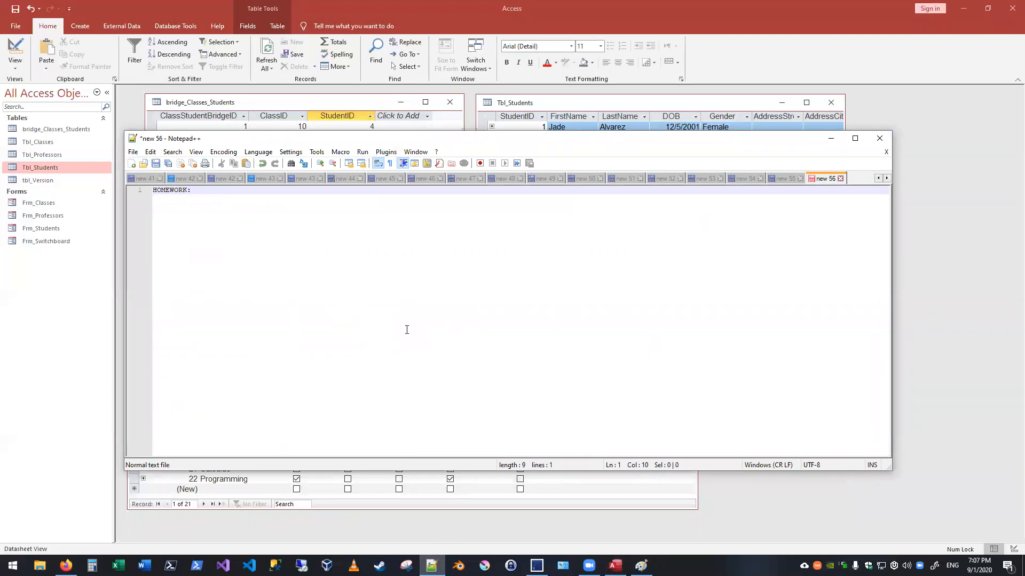
Change the document heading to "HOMEWORK 4:" and leave blank lines below it for the assignment text
key("Return")
key("Return")
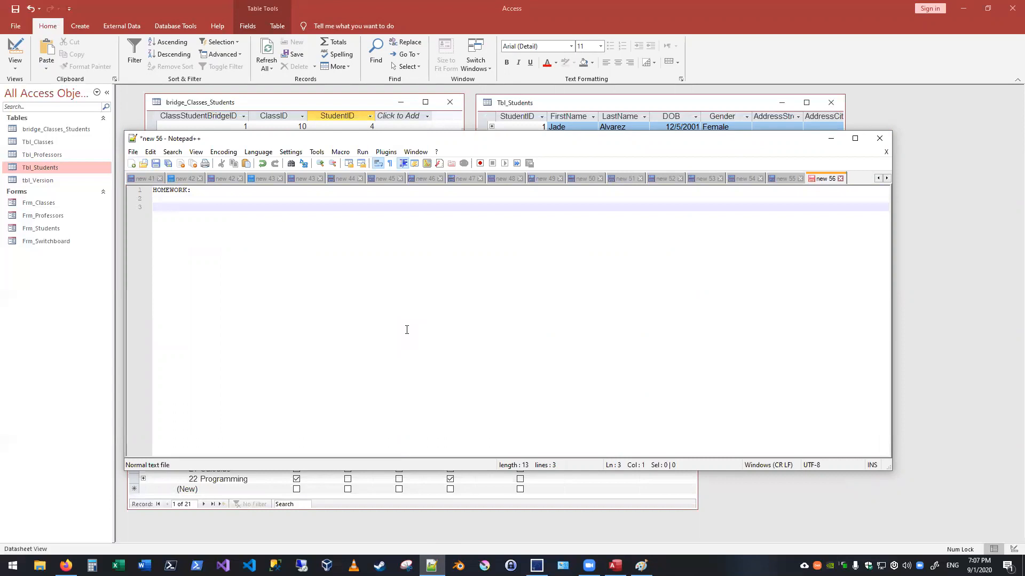
key("Up")
key("Up")
key("End")
key("Left")
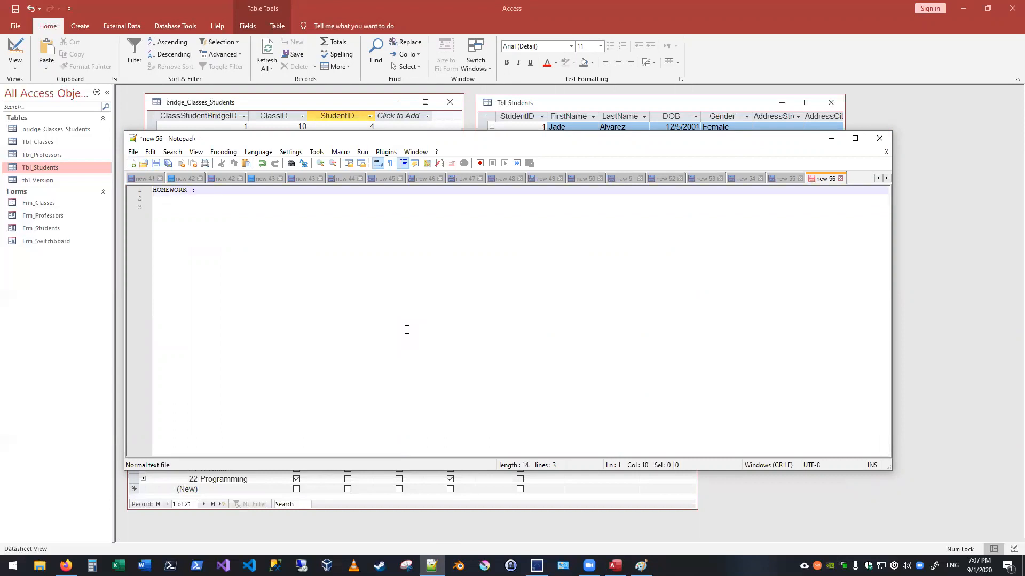
key("BackSpace")
key("Return")
key("Return")
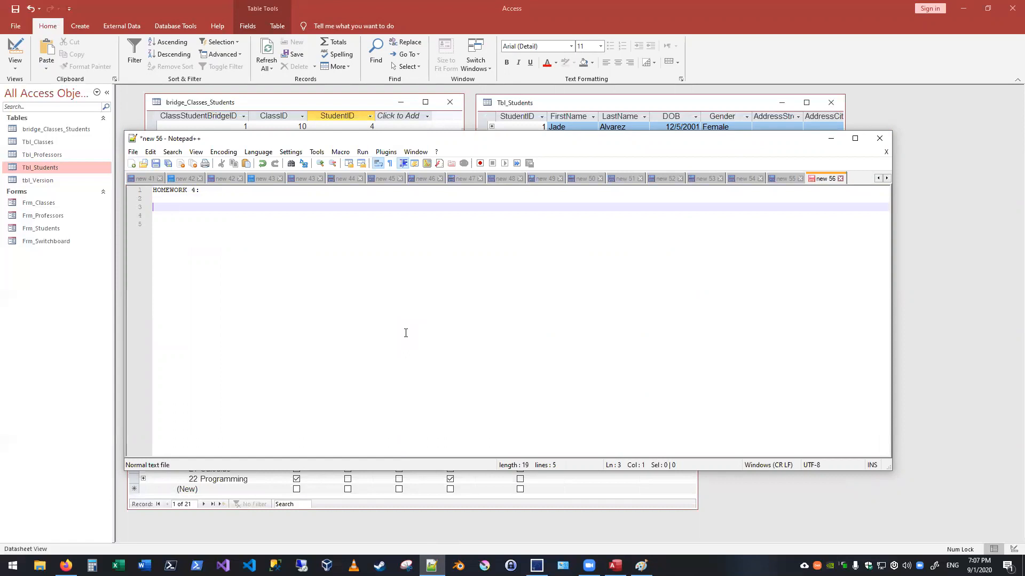
Write "Add more bridge records" as the first assignment item under the heading
type("Add more bridge records")
key("ctrl+s")
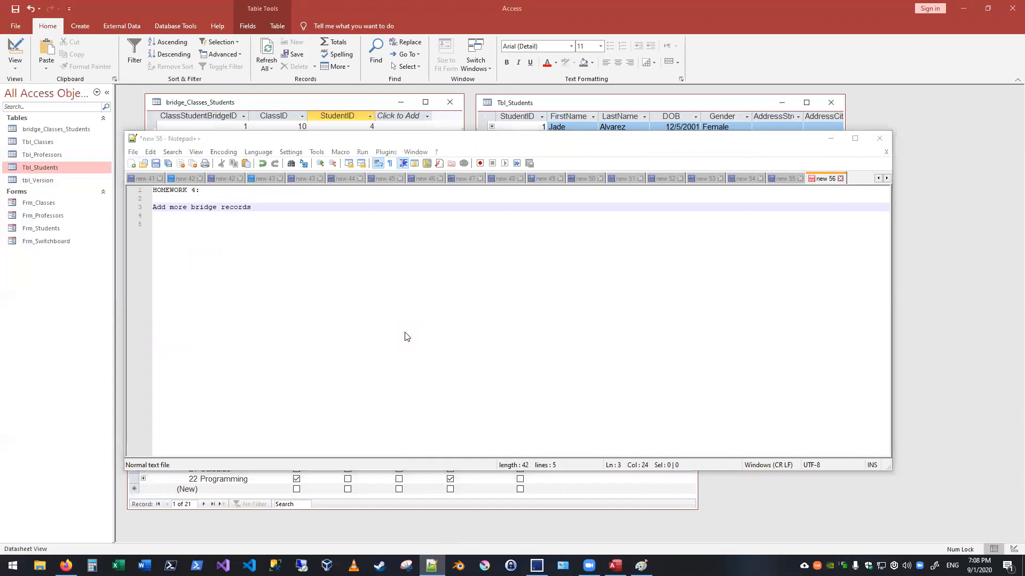
left_click(613, 430)
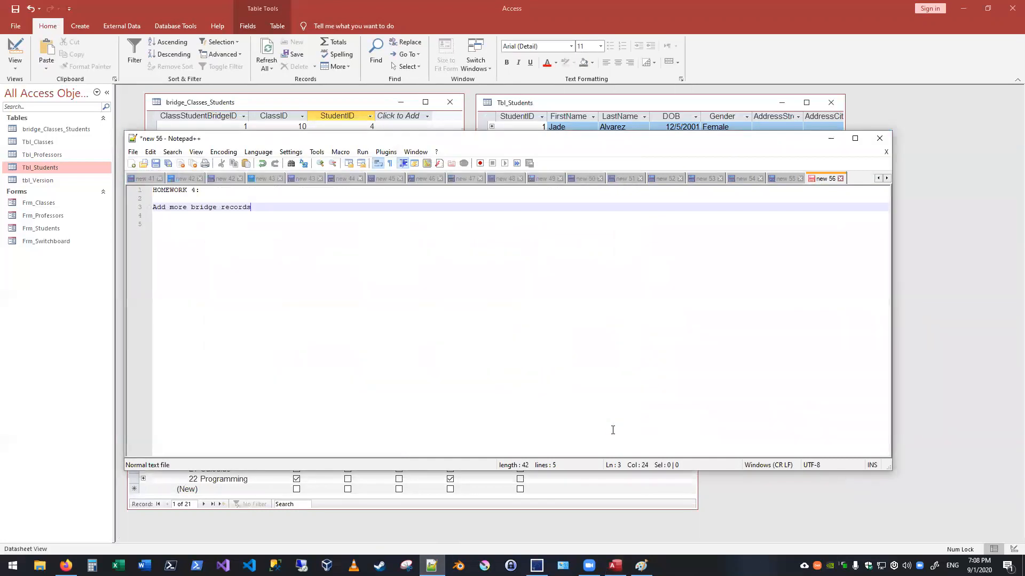
Move and shrink the homework notes window so the bridge and student tables stay visible beside it
left_click_drag(299, 140, 403, 236)
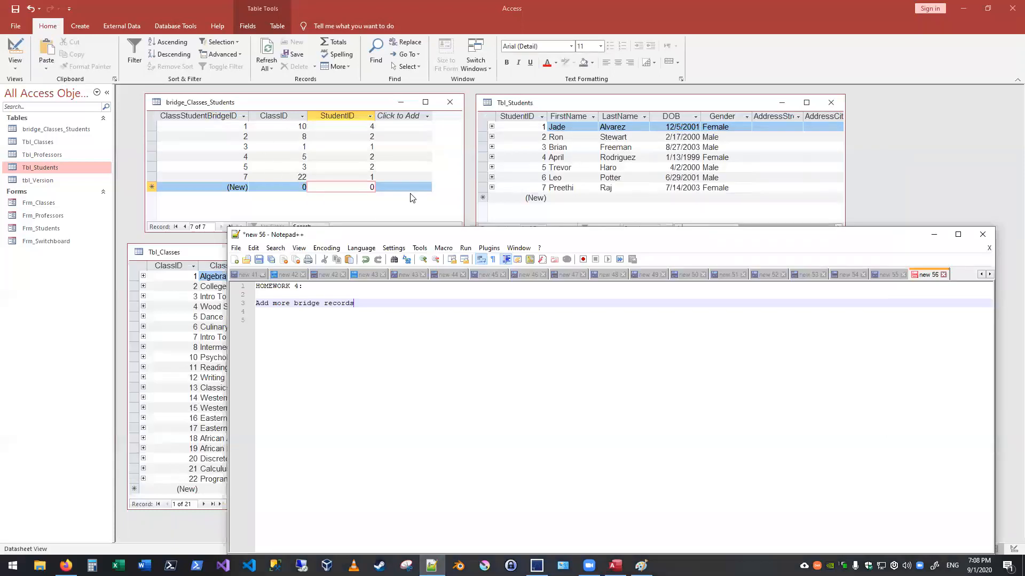
left_click(933, 235)
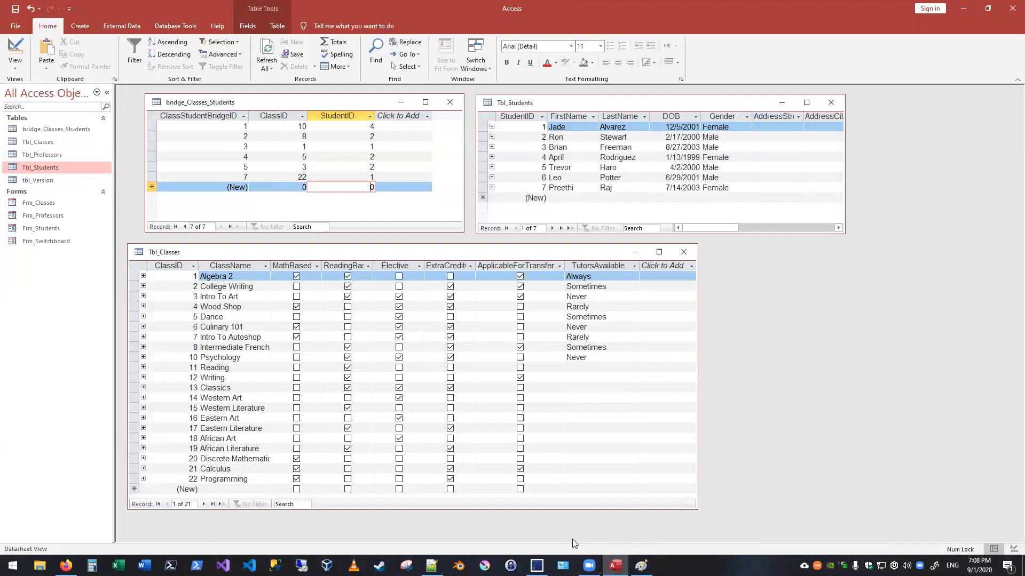
left_click(431, 565)
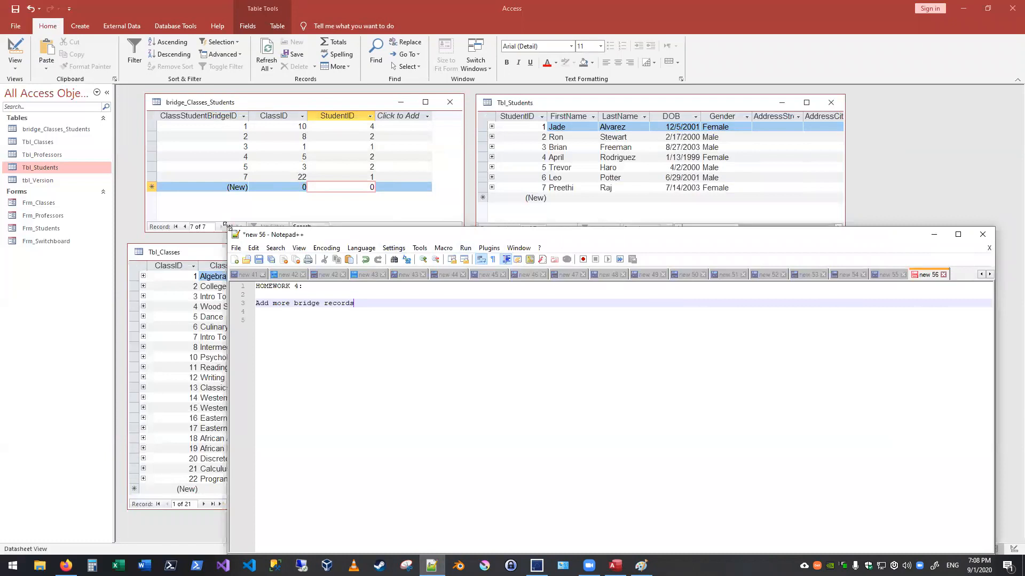
left_click_drag(497, 367, 497, 367)
left_click_drag(630, 363, 554, 278)
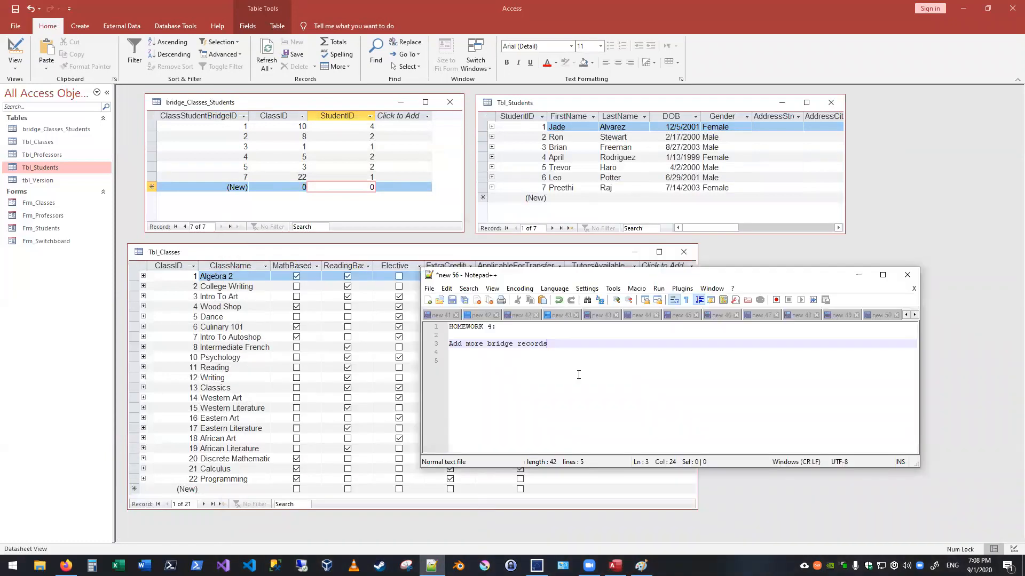
Add the line "make at least 30 students" below the bridge records item in the homework notes
left_click(646, 386)
type("make at least 30 stud")
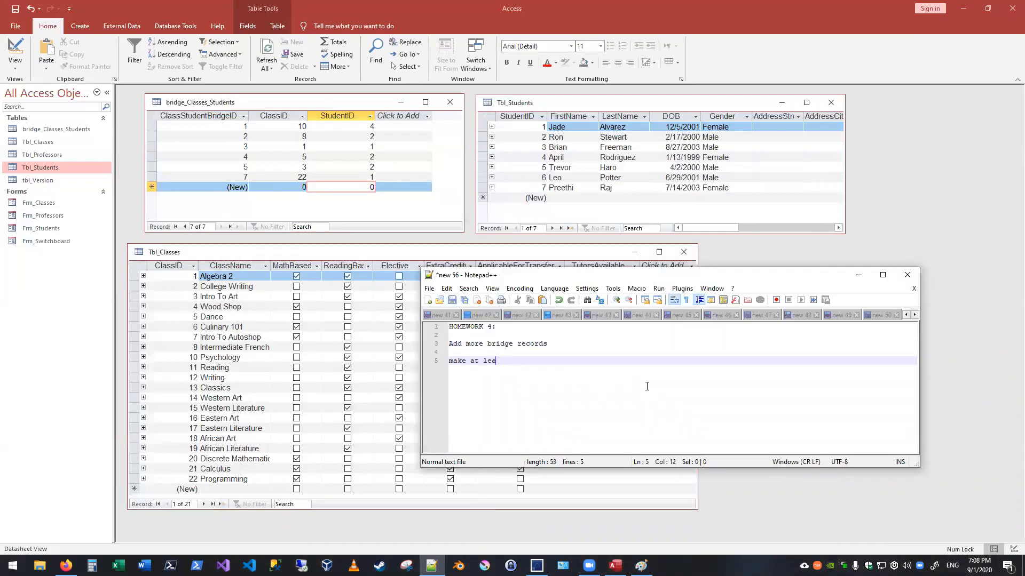
type("ents")
Add a new student record to Tbl_Students with first name, last name, date of birth and gender Male
left_click(571, 198)
type("Gabriel")
key("Tab")
type("Hall")
key("Tab")
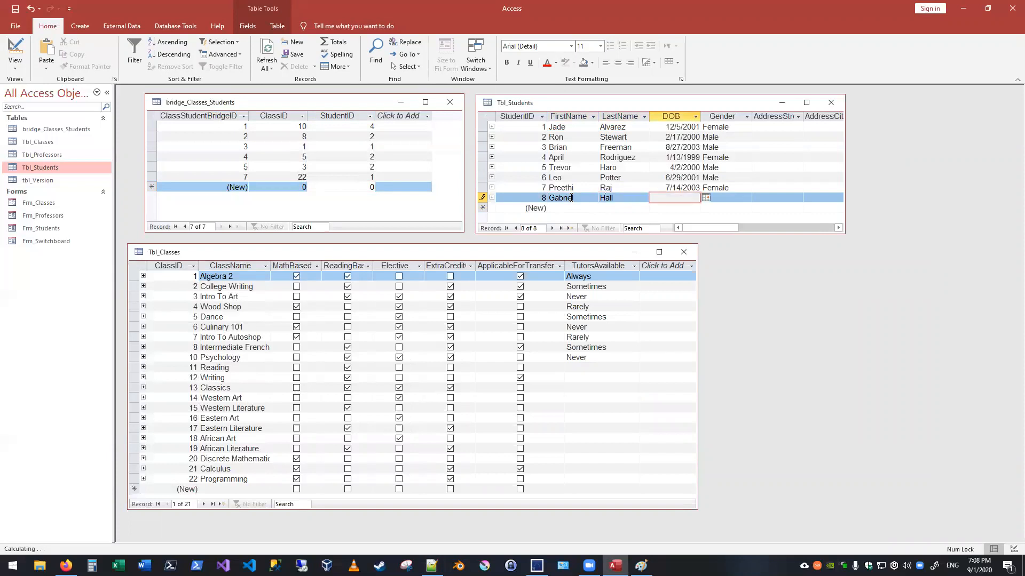
type("1/1/1990")
key("Tab")
type("Male")
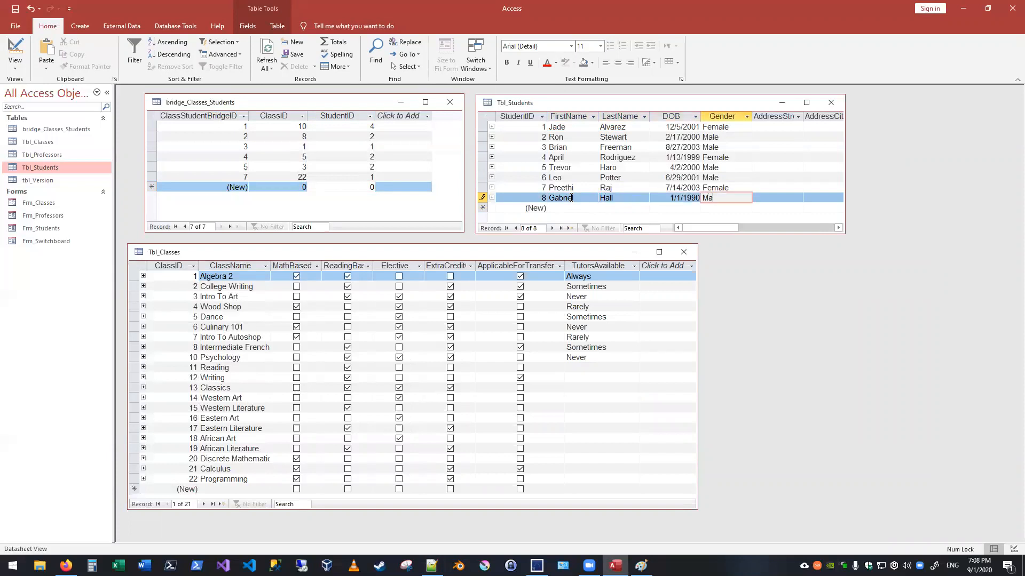
key("Tab")
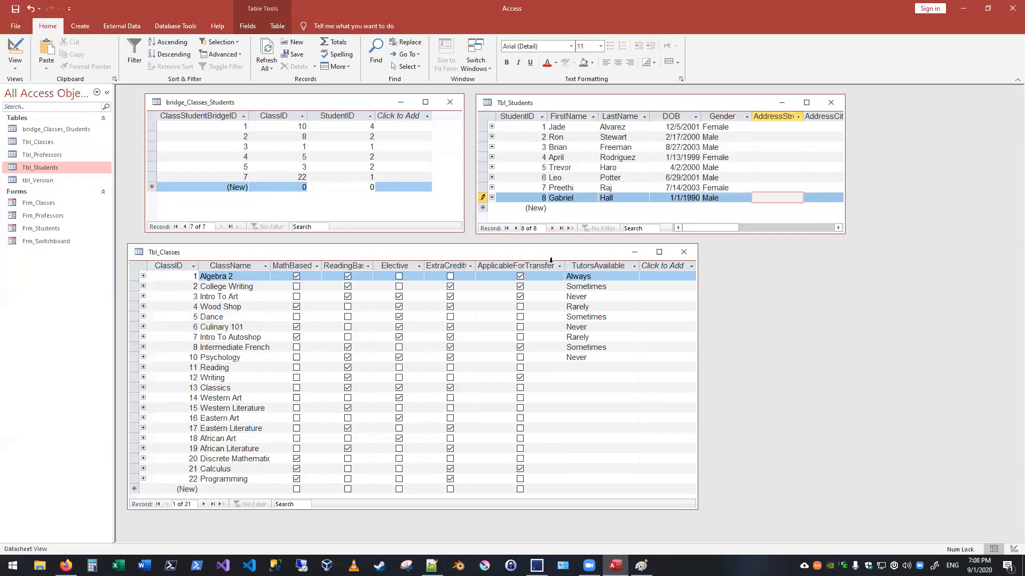
Add another student to Tbl_Students with first name, last name, date of birth and gender Male, leaving the address fields empty
left_click(584, 207)
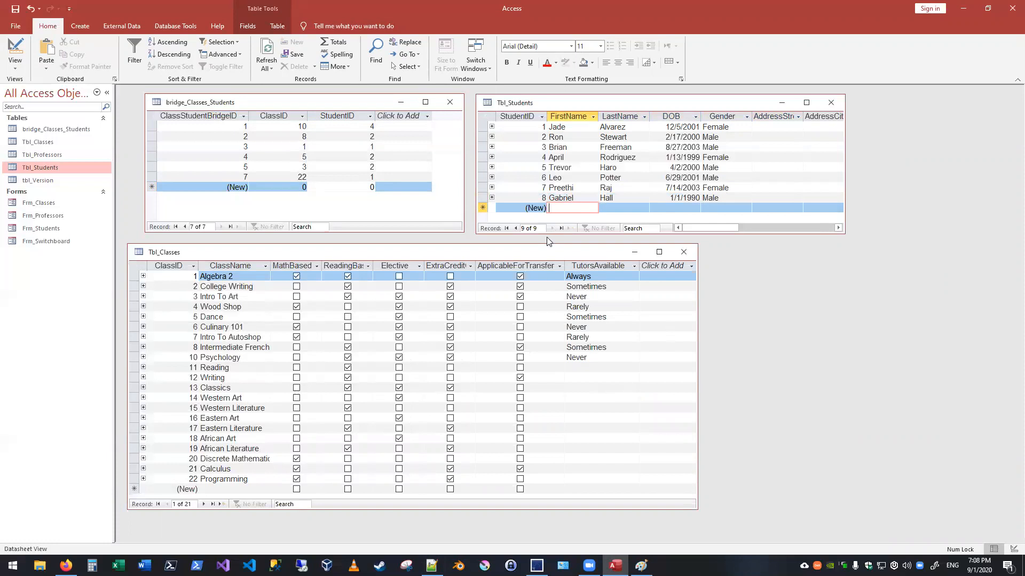
type("Joseph")
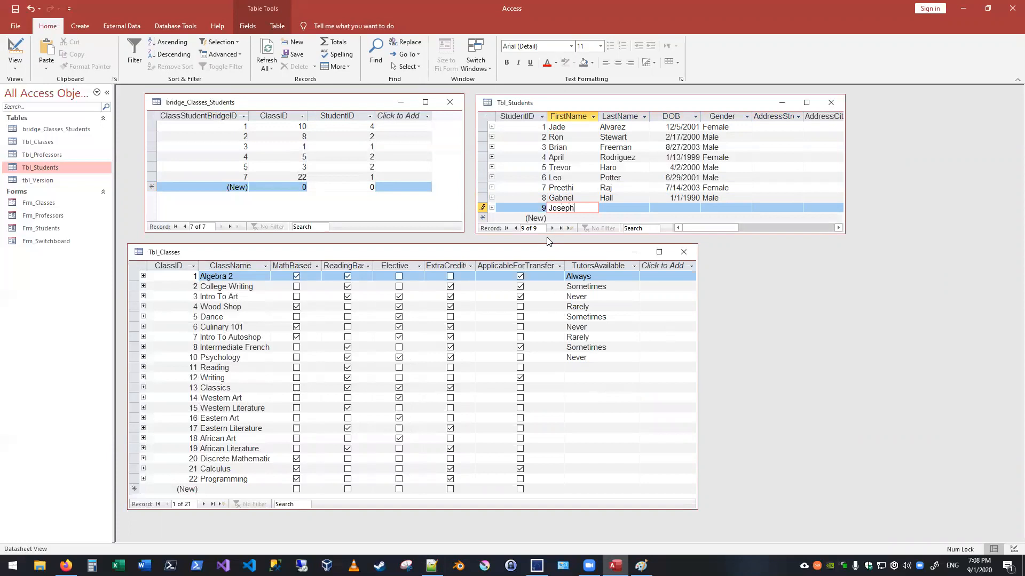
key("Tab")
type("Hall")
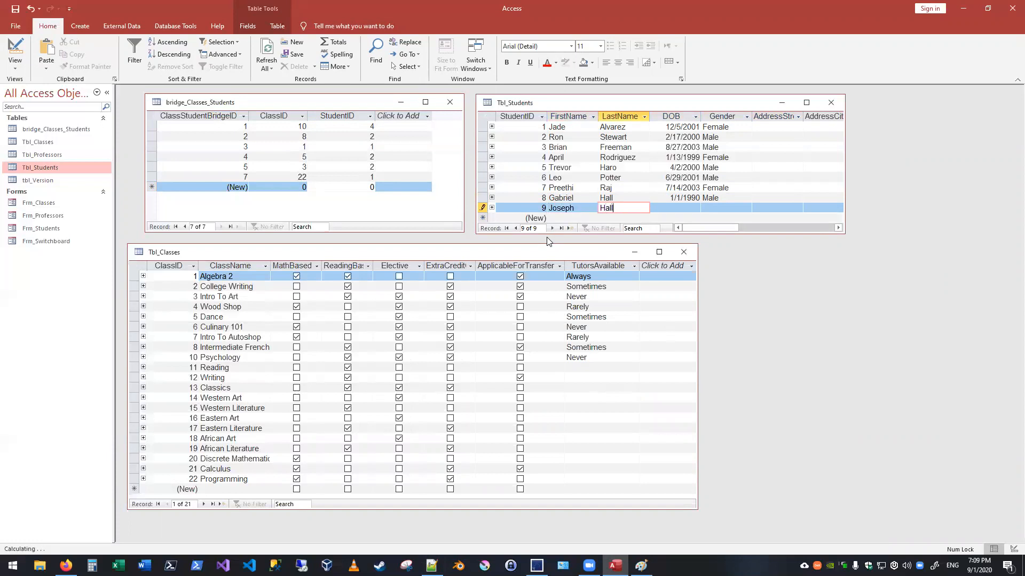
key("Tab")
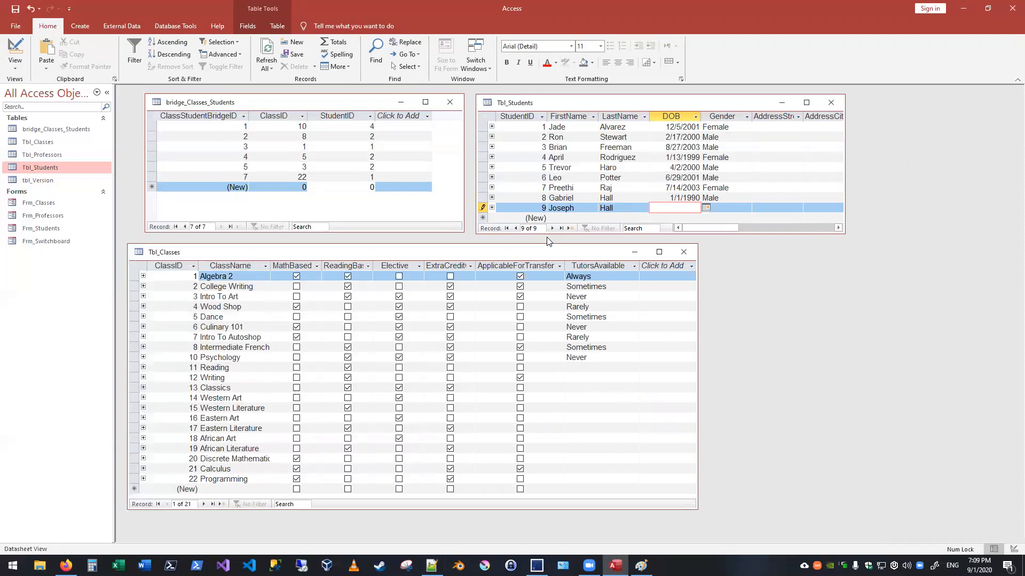
type("1/1/1994")
key("Tab")
type("Male")
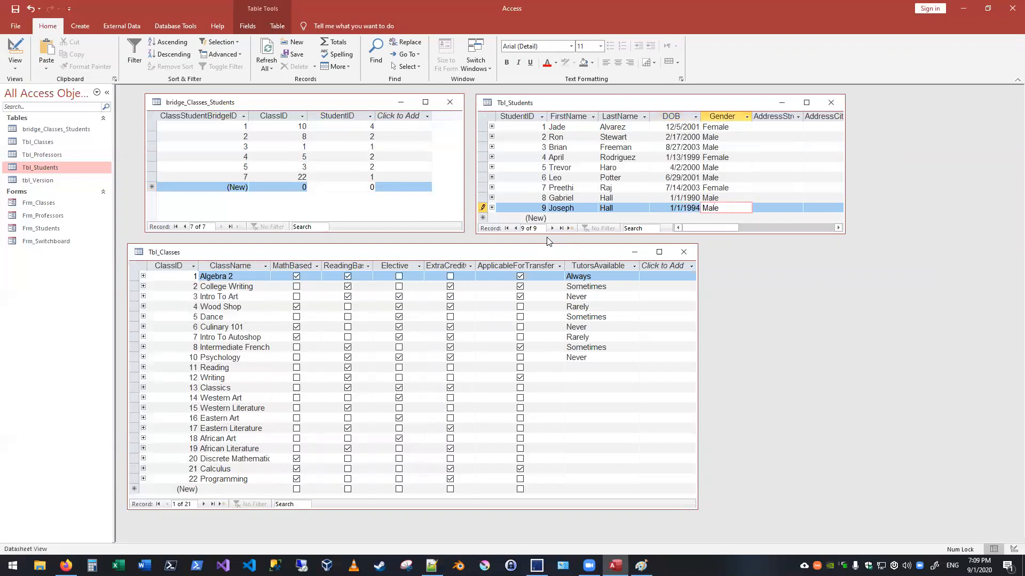
key("Tab")
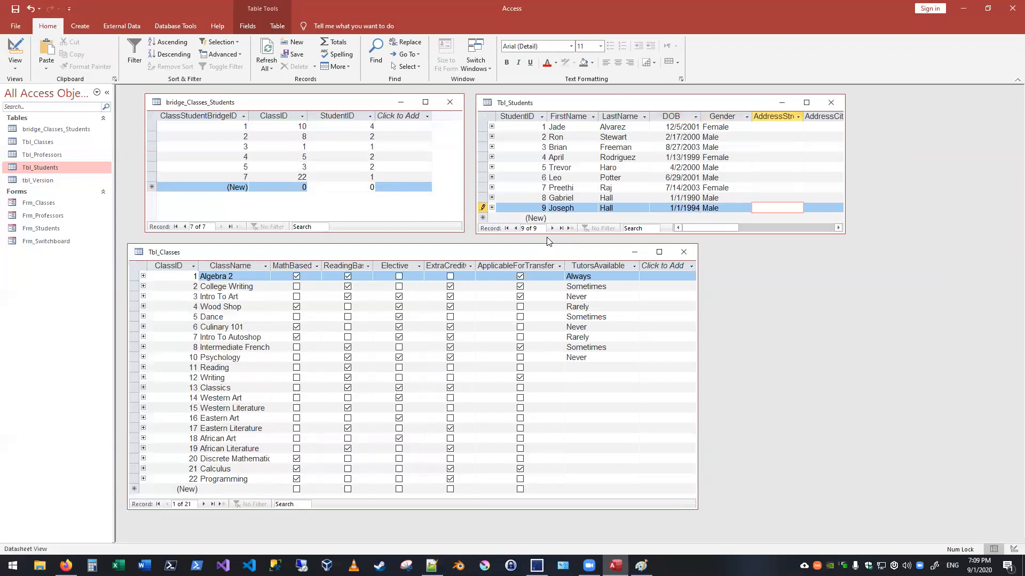
key("Tab")
key("Tab")
key("Tab")
key("Tab")
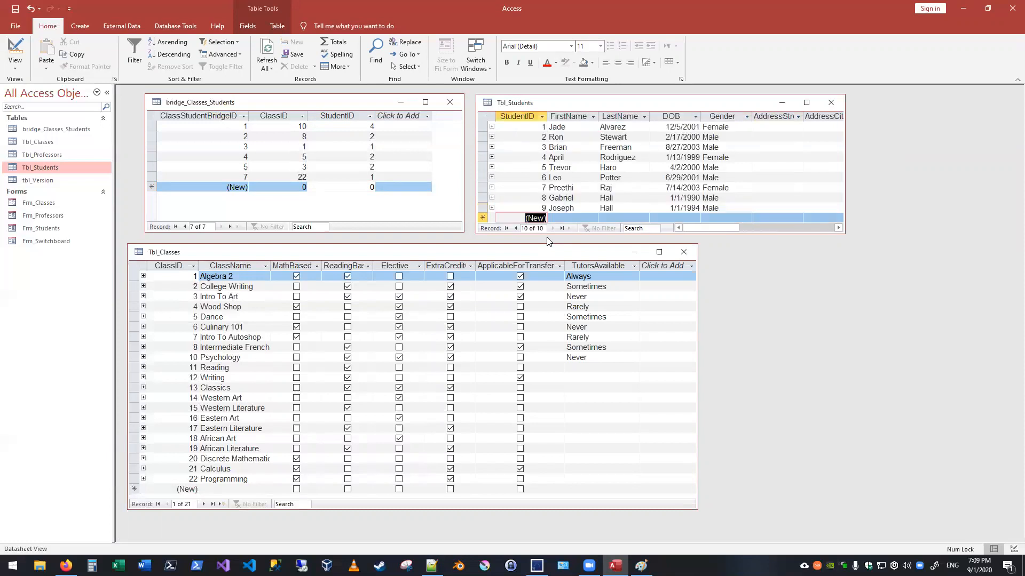
key("Tab")
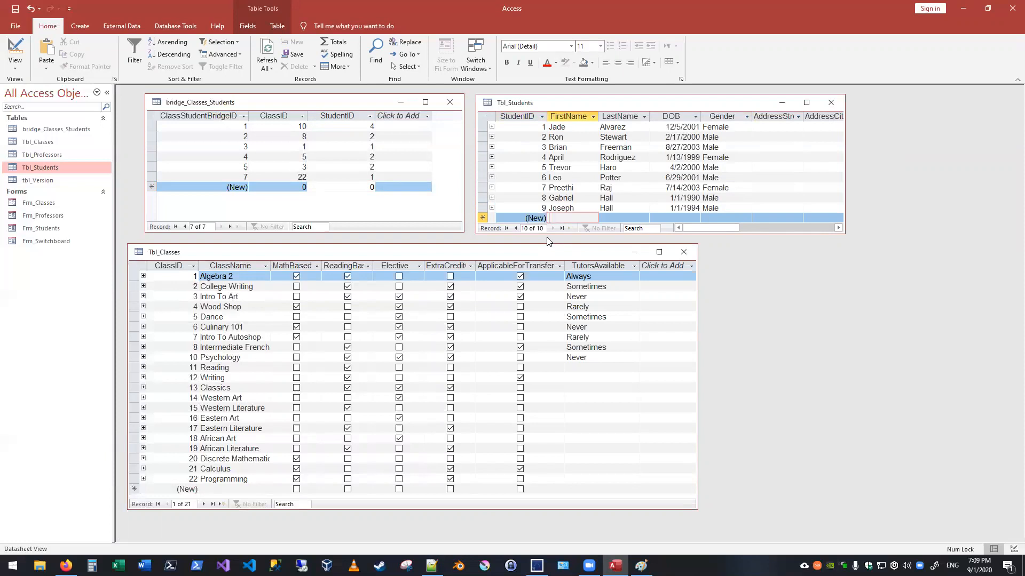
key("Tab")
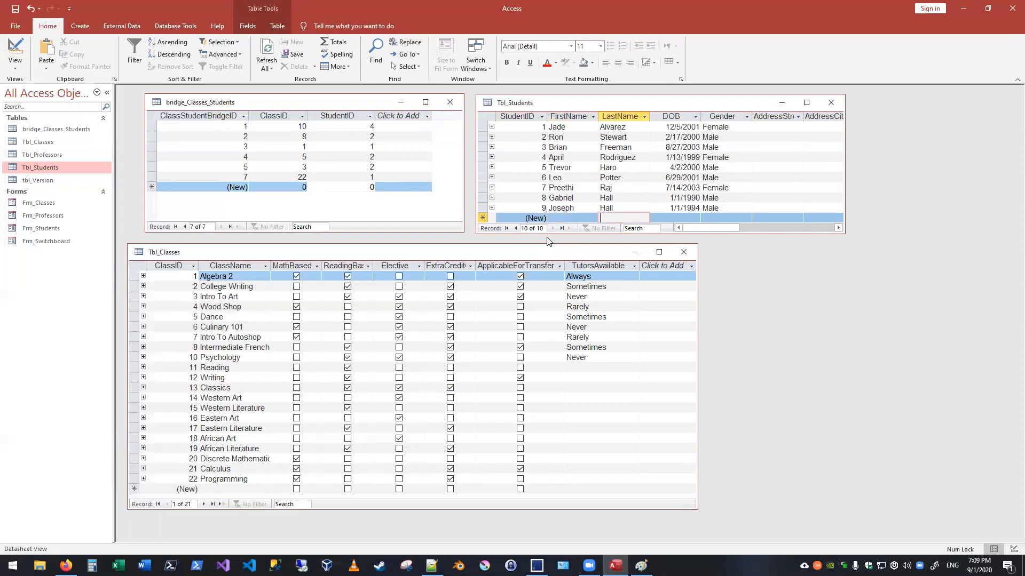
key("Tab")
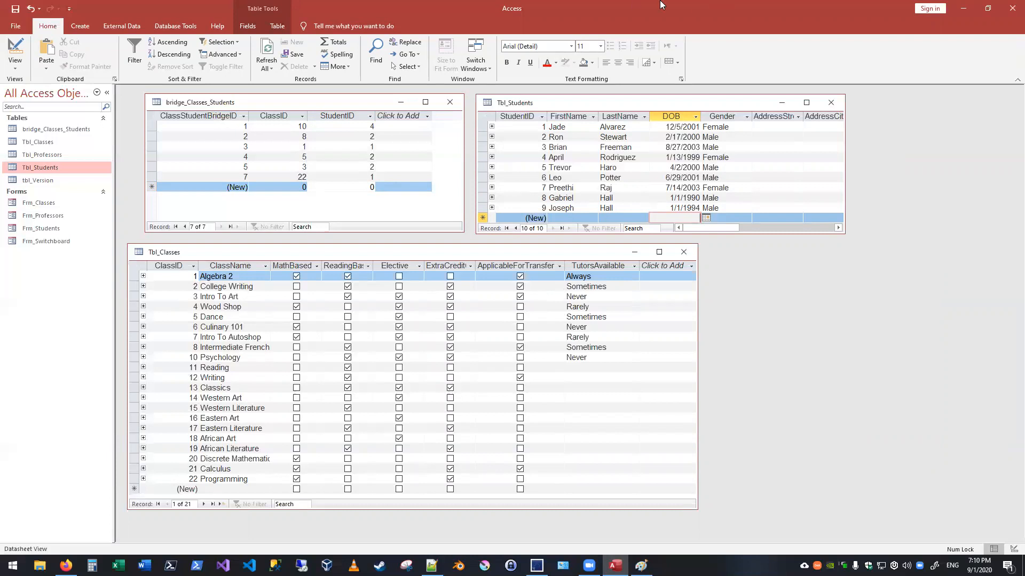
left_click_drag(333, 105, 334, 108)
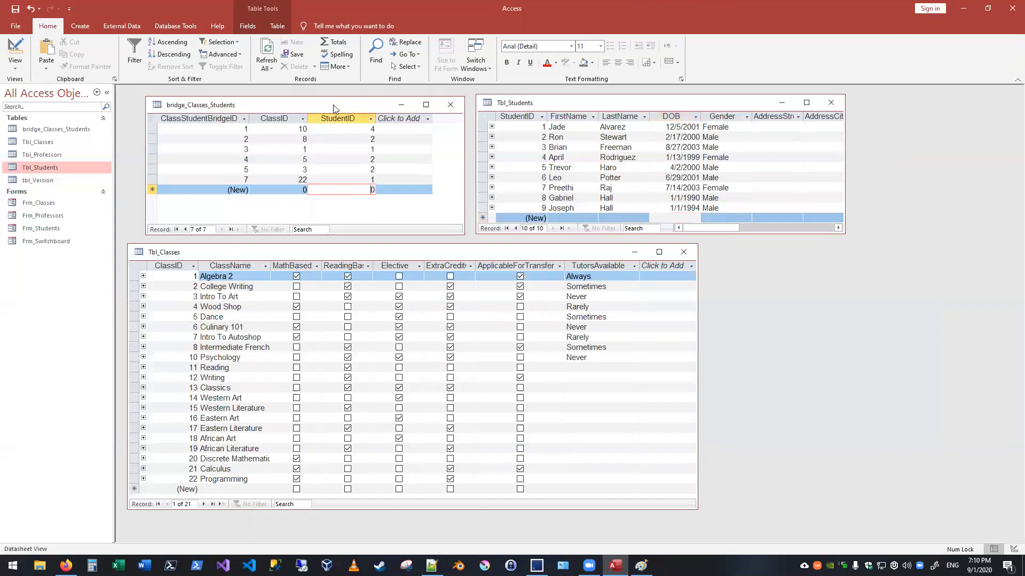